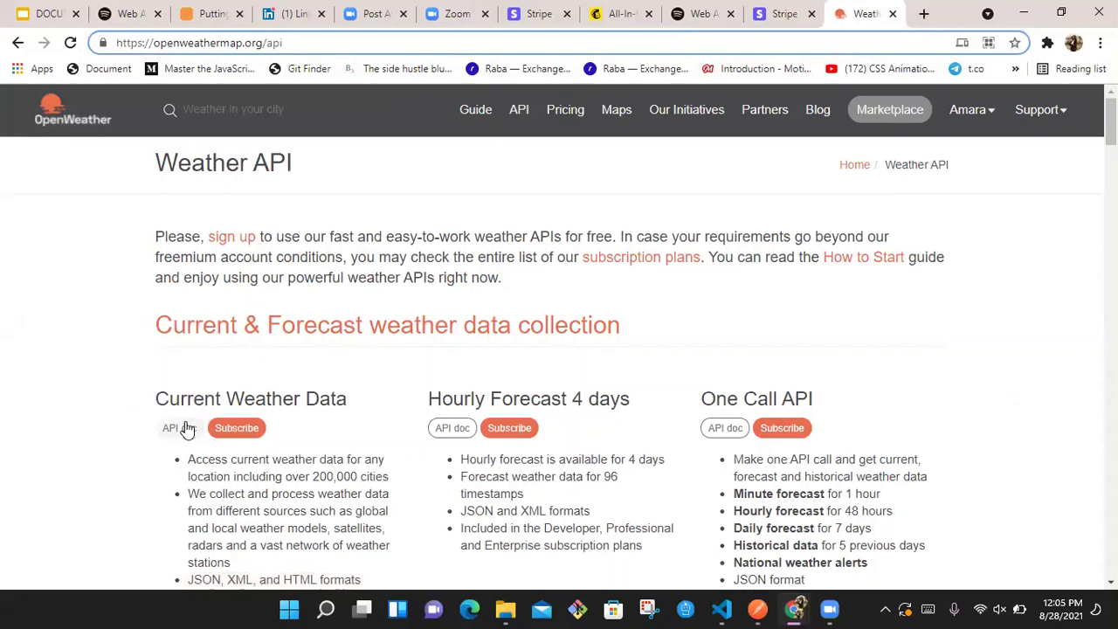
# Step: Open the API documentation for Current Weather Data on OpenWeather and look over the call formats for one location
pyautogui.click(181, 427)
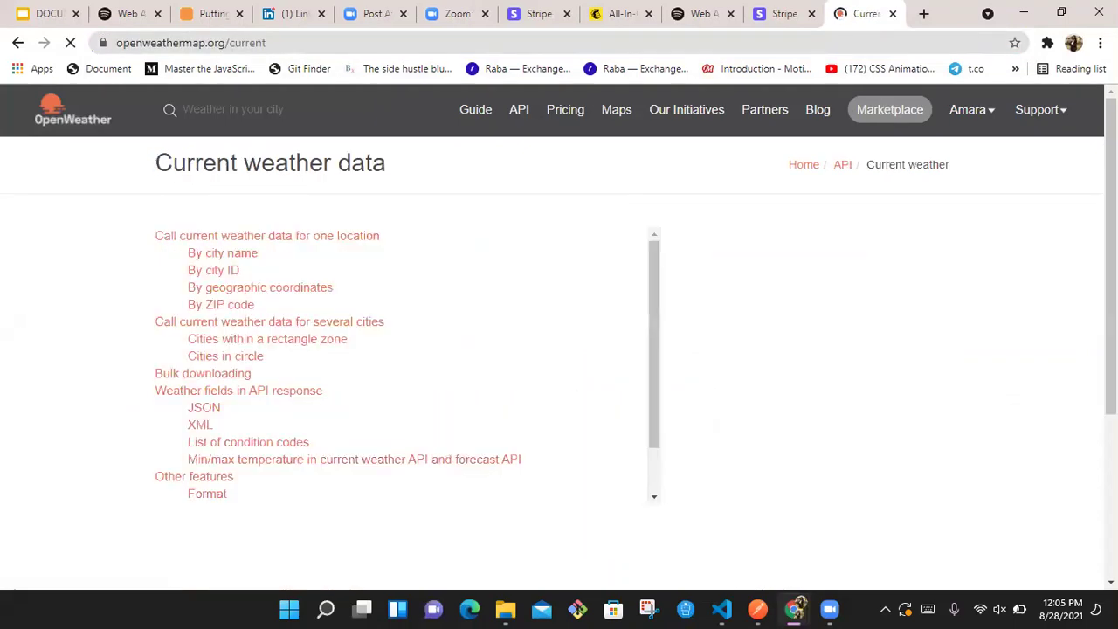
pyautogui.scroll(-5, 559, 350)
pyautogui.scroll(5, 637, 113)
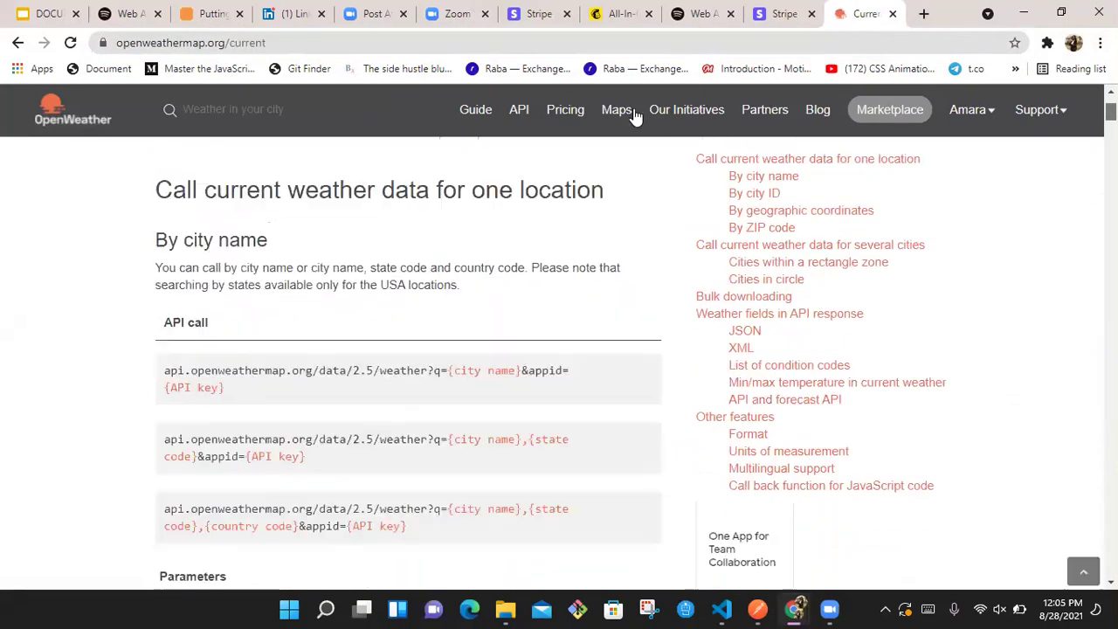
pyautogui.click(675, 42)
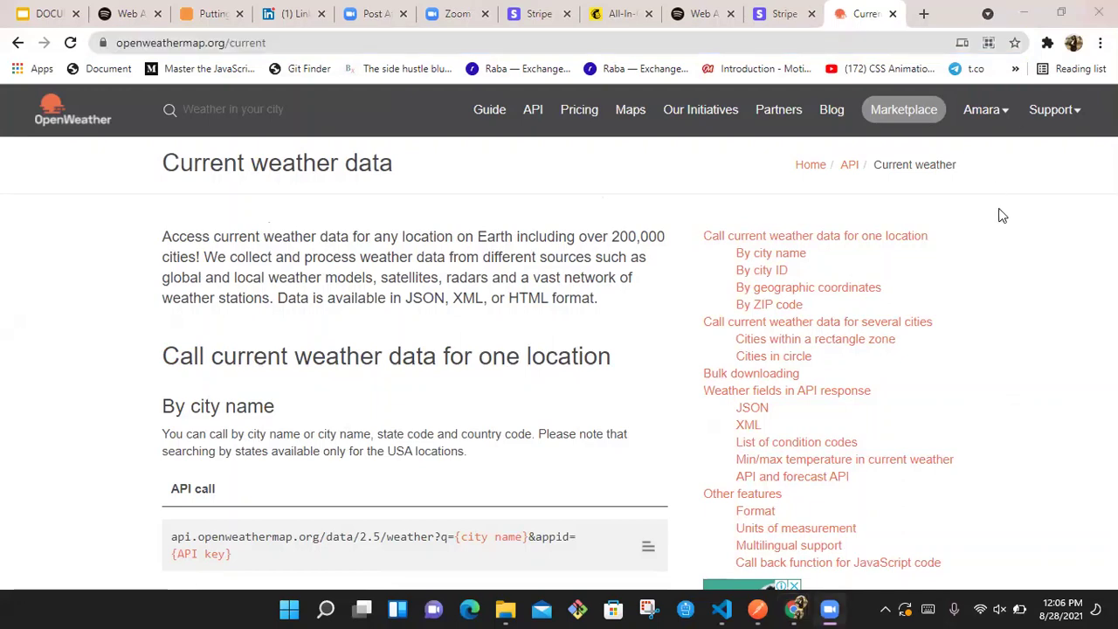
pyautogui.click(925, 365)
# Step: Switch to Postman, create a new blank collection, and arrange Postman side by side with the Current weather data page
pyautogui.click(773, 610)
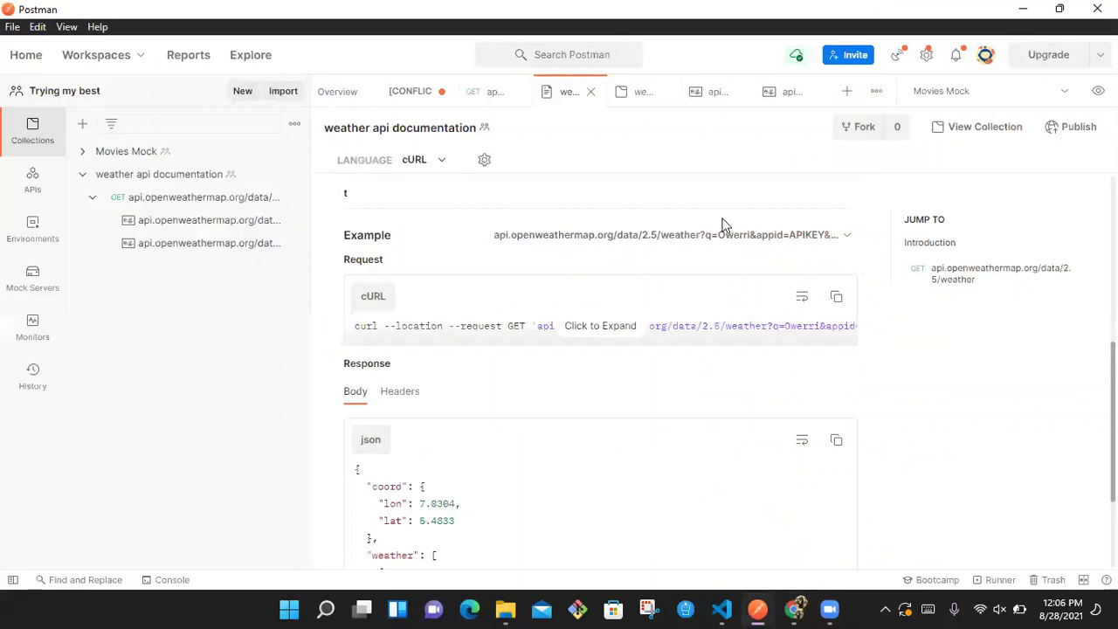
pyautogui.click(91, 198)
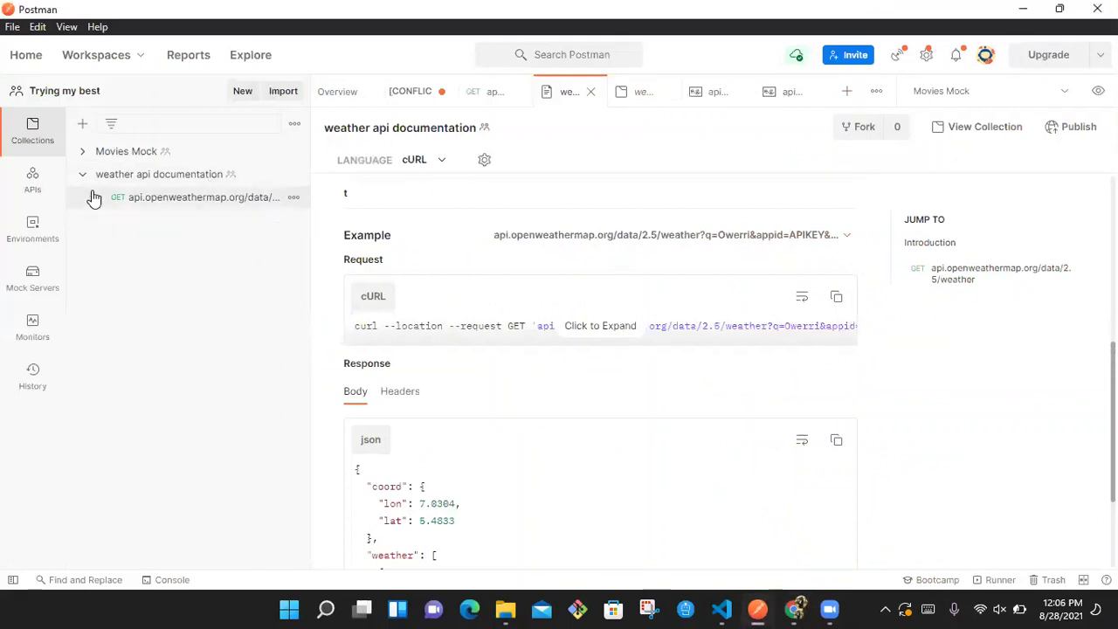
pyautogui.click(83, 176)
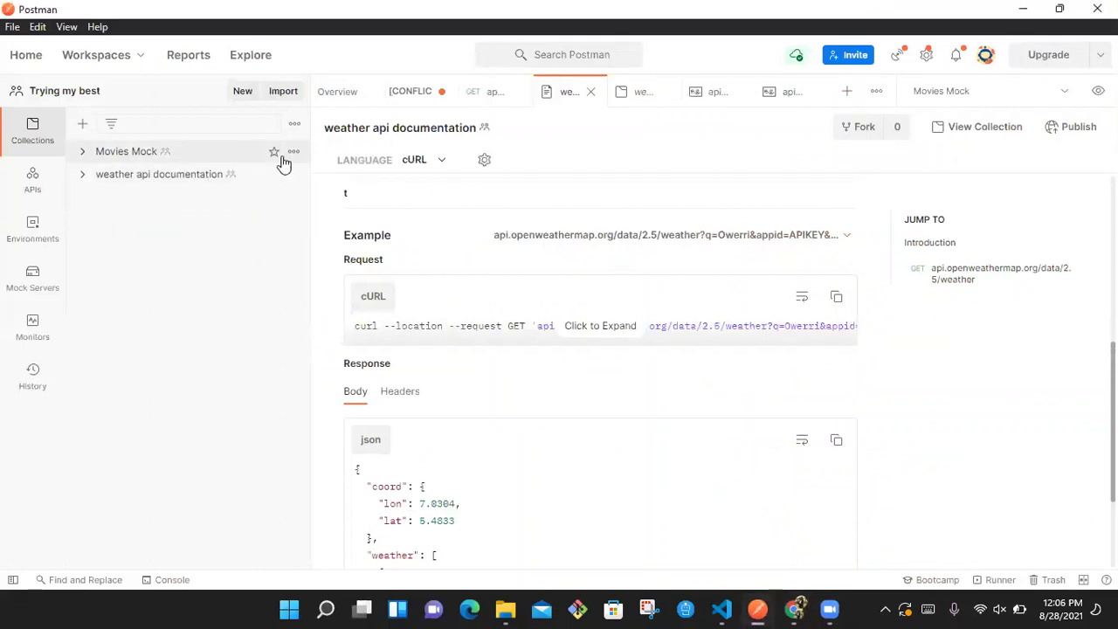
pyautogui.click(82, 124)
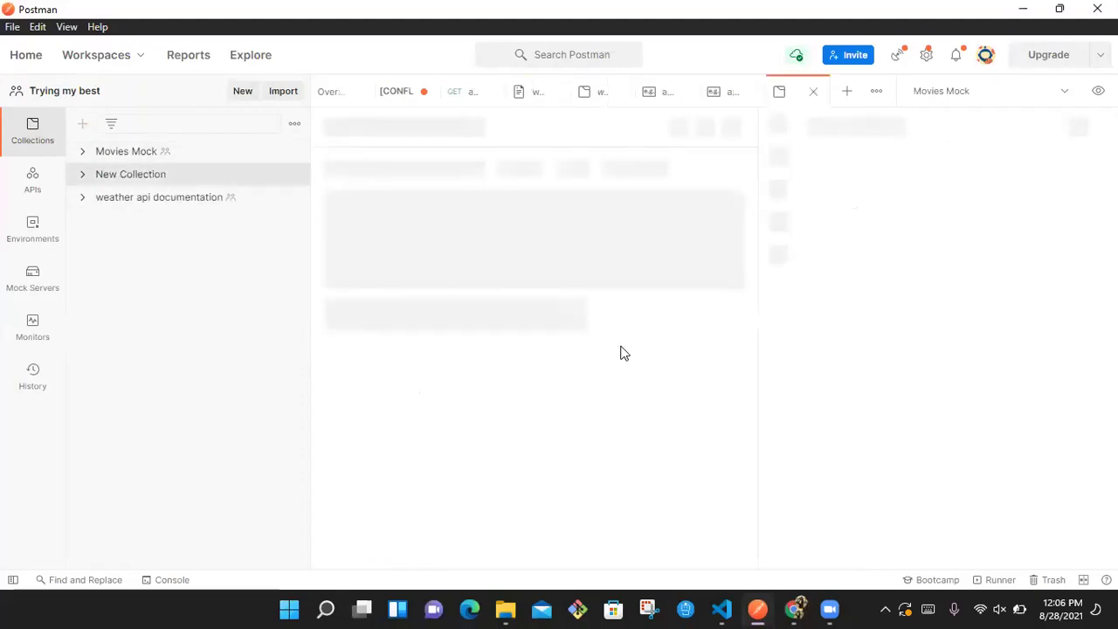
pyautogui.press('super+Left')
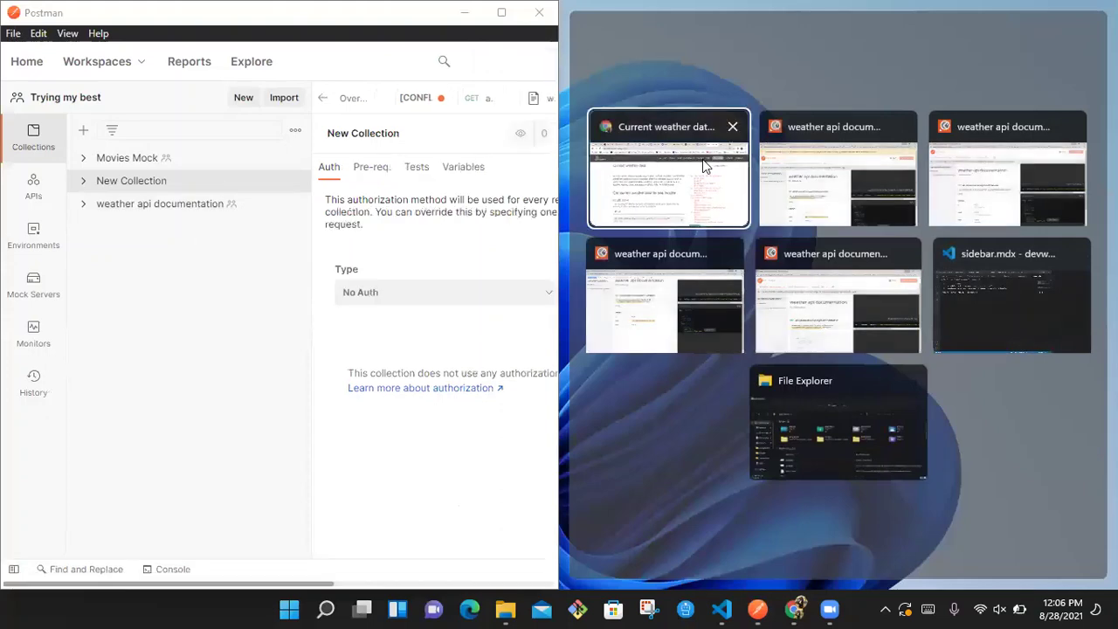
pyautogui.click(705, 164)
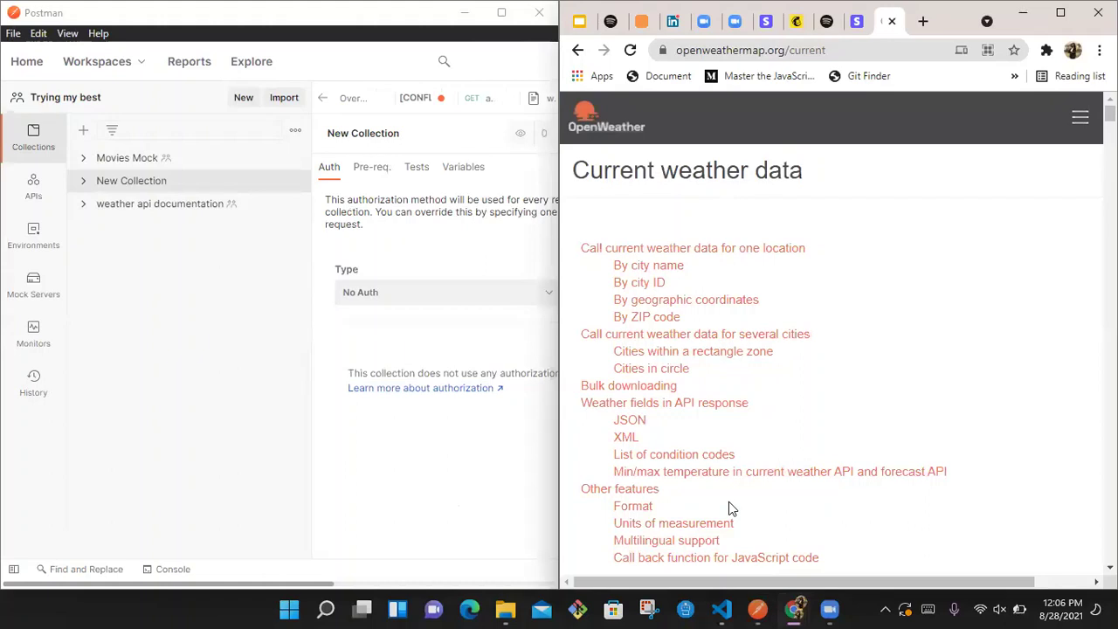
# Step: Rename the new collection as "write the docs weather api"
pyautogui.rightClick(251, 186)
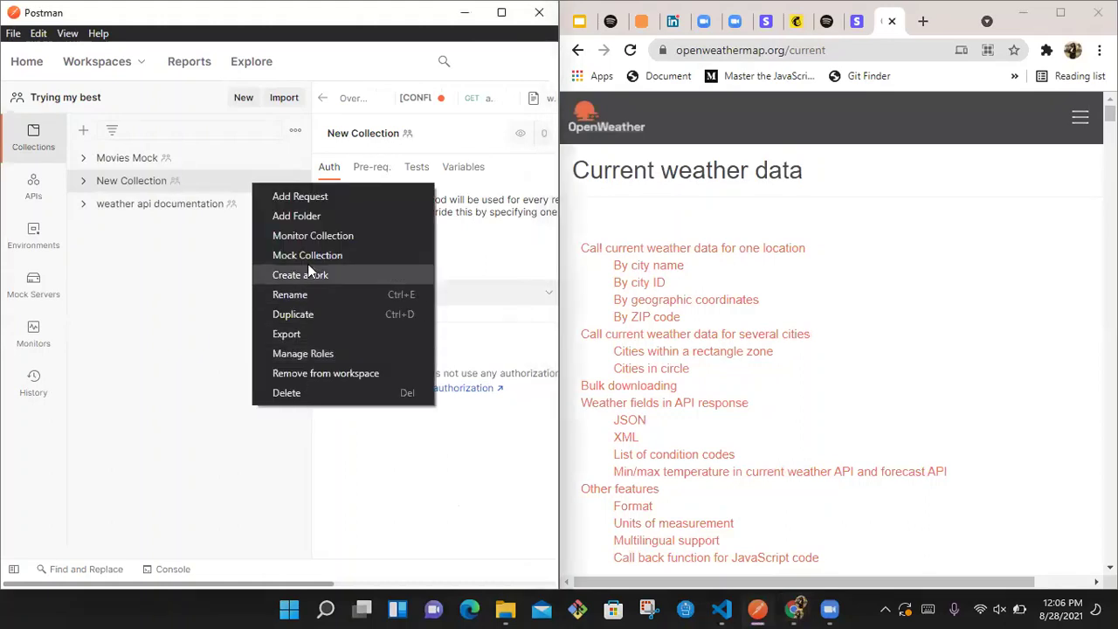
pyautogui.click(143, 282)
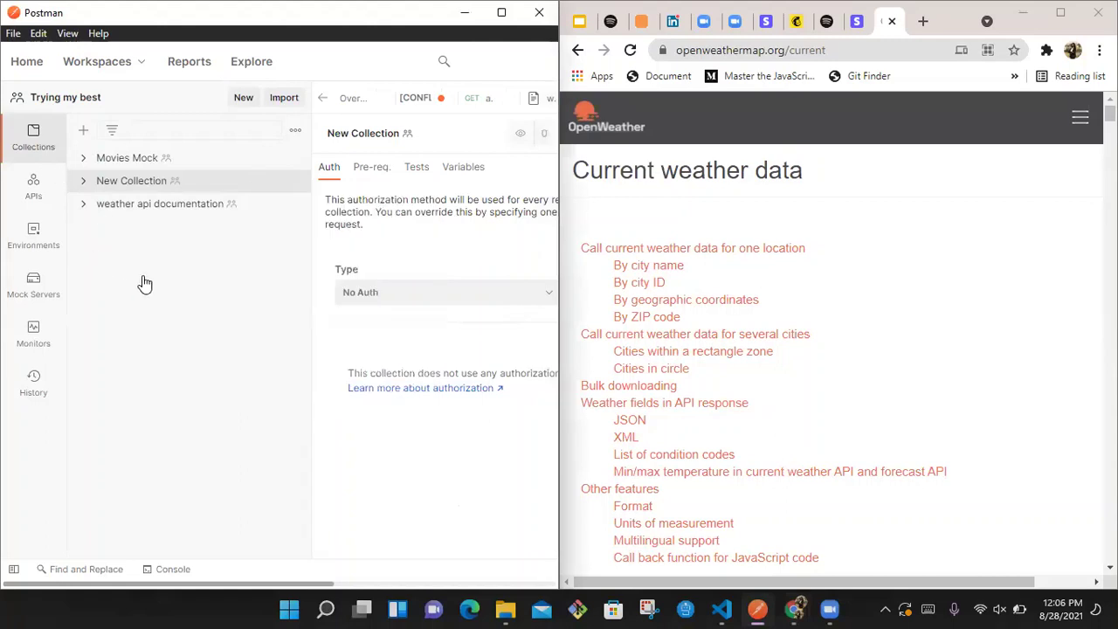
pyautogui.click(294, 184)
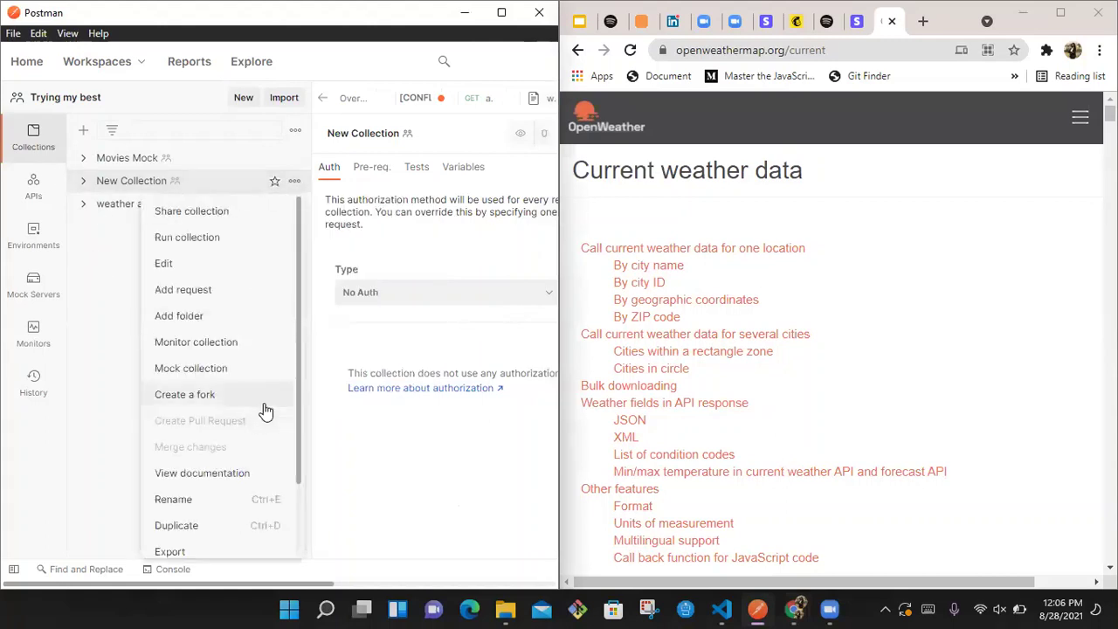
pyautogui.click(201, 497)
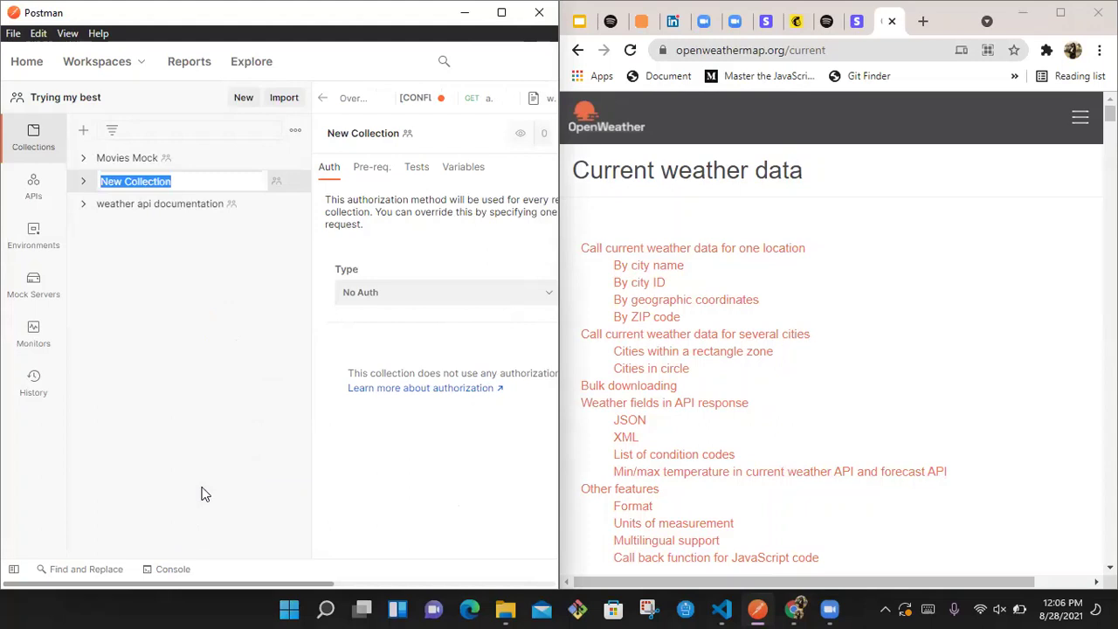
pyautogui.write('write  the docs weather a')
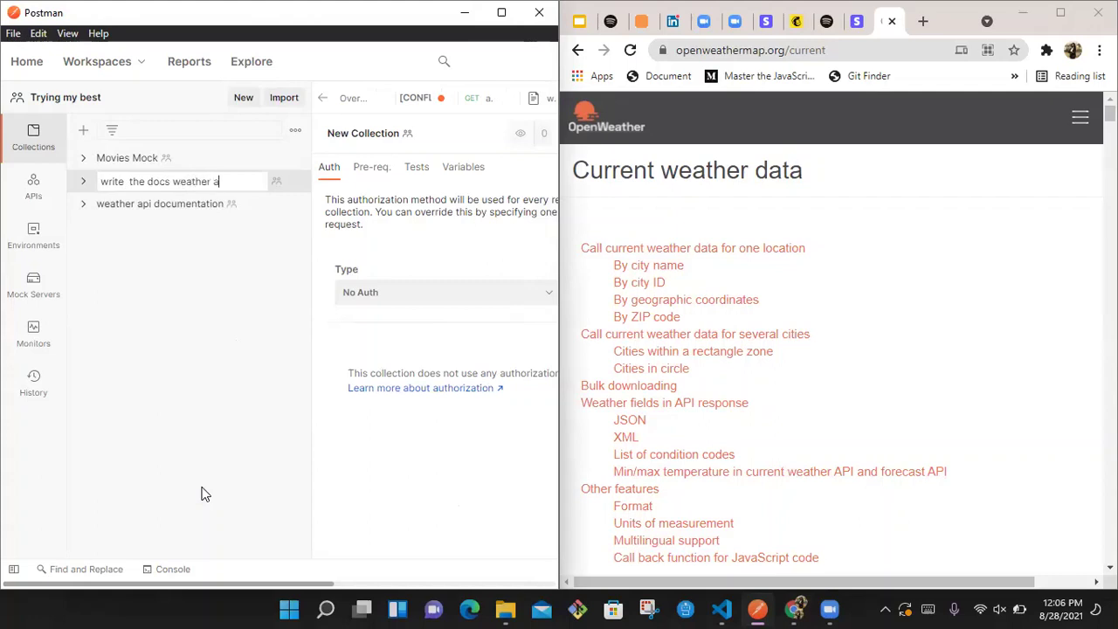
pyautogui.write('pi')
pyautogui.press('Return')
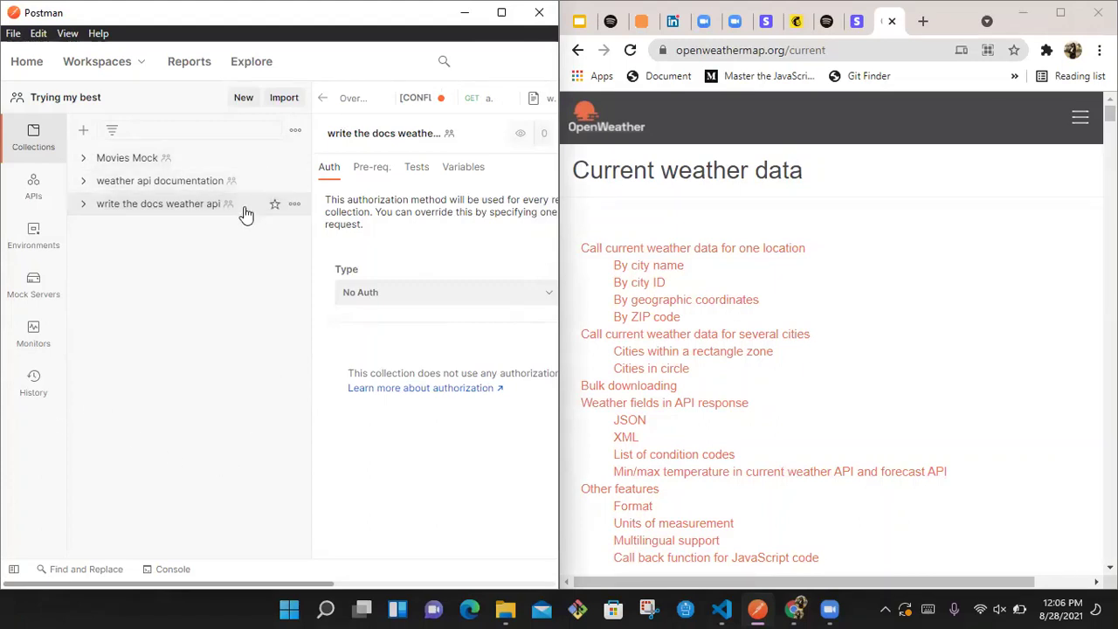
# Step: Add a new GET request to the "write the docs weather api" collection
pyautogui.click(294, 205)
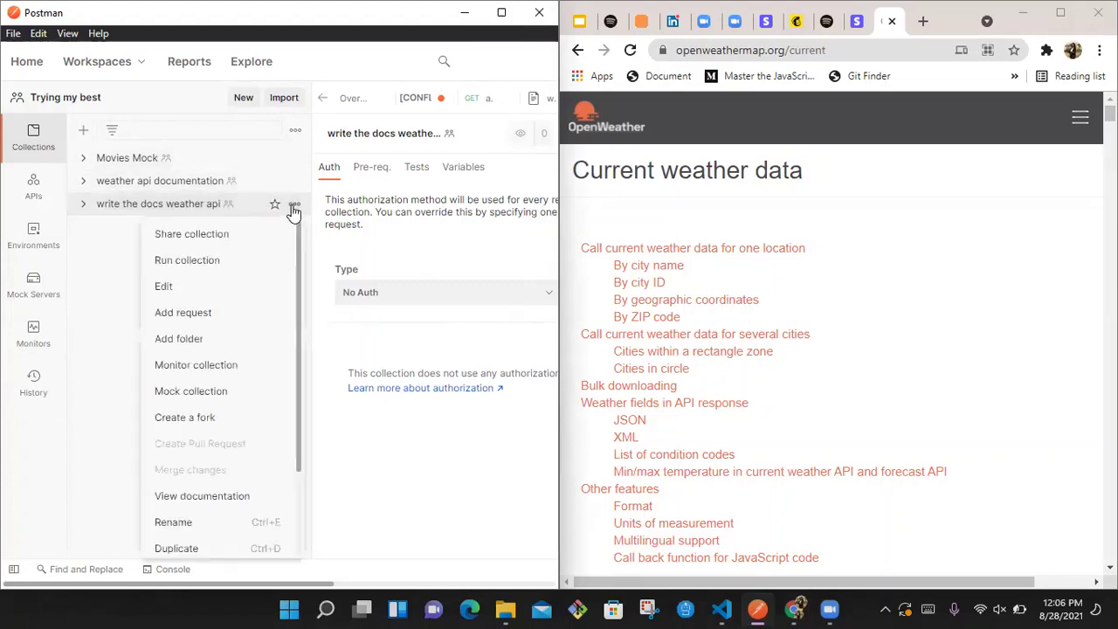
pyautogui.click(129, 245)
pyautogui.click(501, 12)
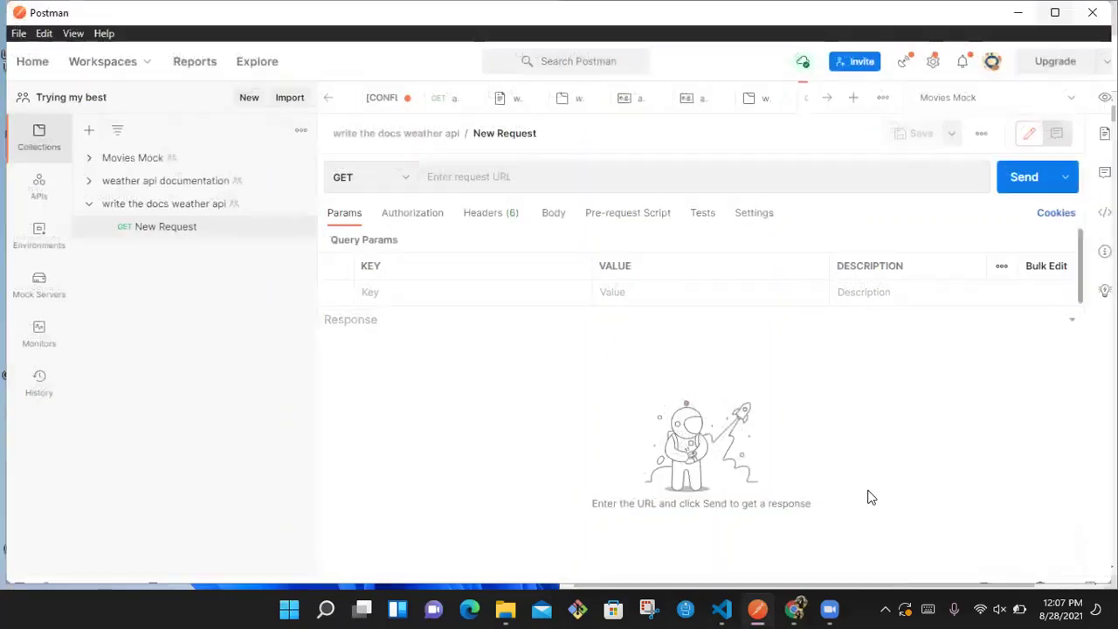
pyautogui.press('super+Left')
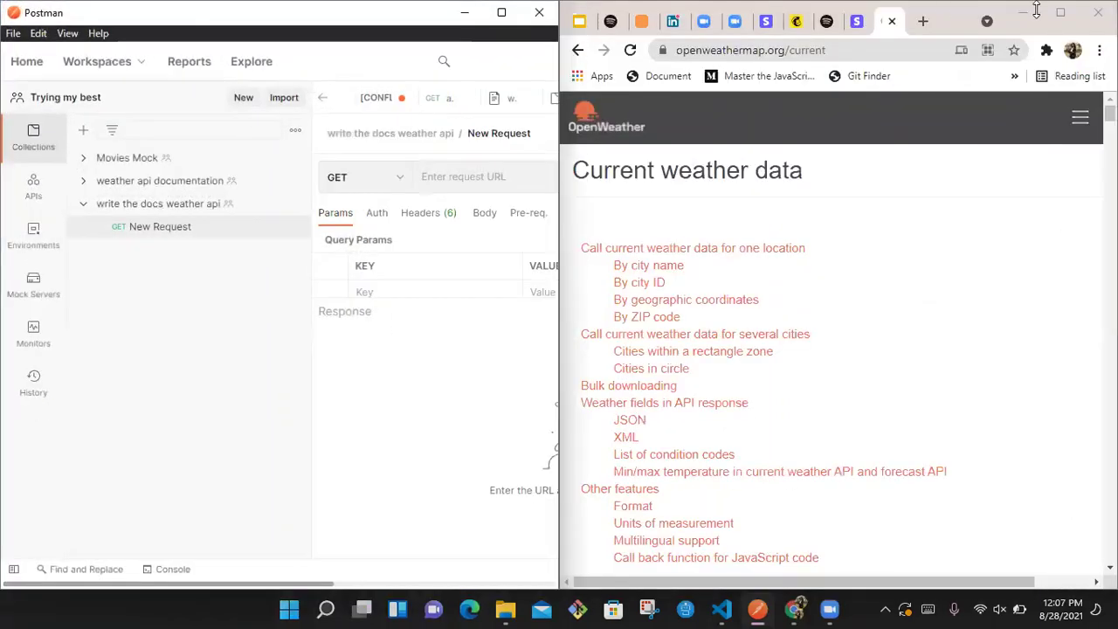
# Step: Review the call parameters in the OpenWeather documentation and view the account's API keys page
pyautogui.click(1062, 14)
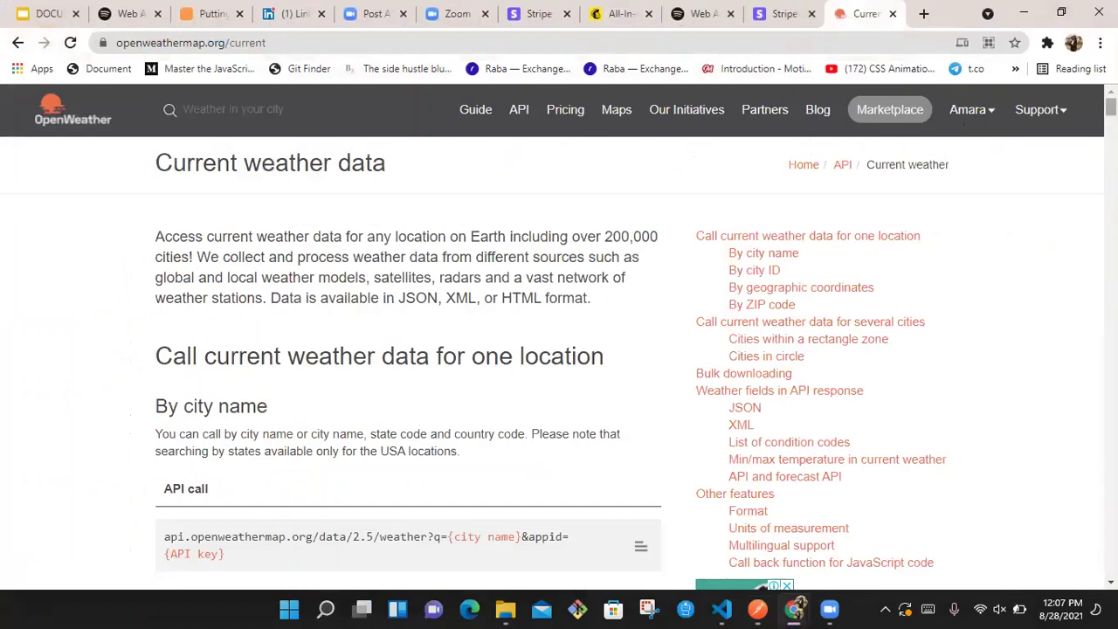
pyautogui.scroll(-4, 1110, 106)
pyautogui.scroll(-3, 970, 116)
pyautogui.click(968, 109)
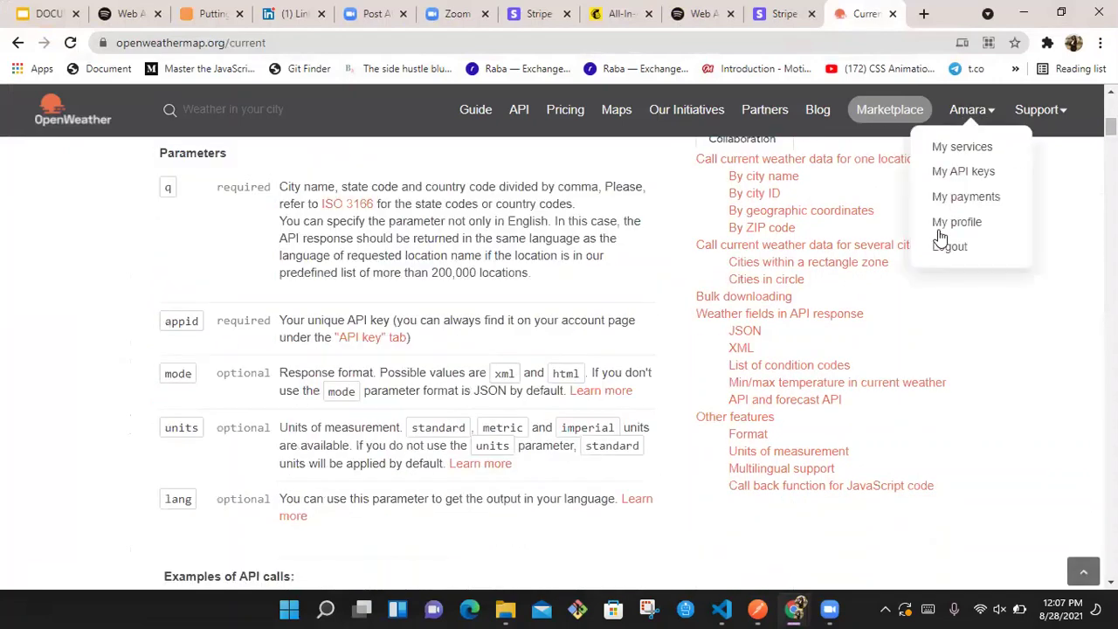
pyautogui.click(964, 173)
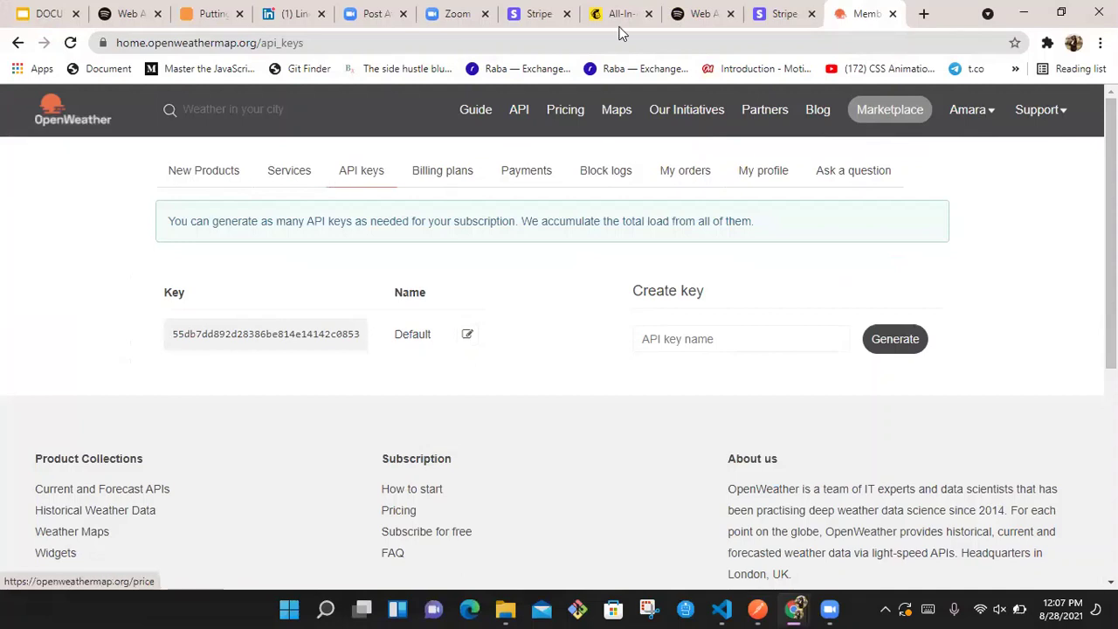
# Step: Return to the Current Weather Data API documentation and copy the first API call under By city name
pyautogui.click(469, 114)
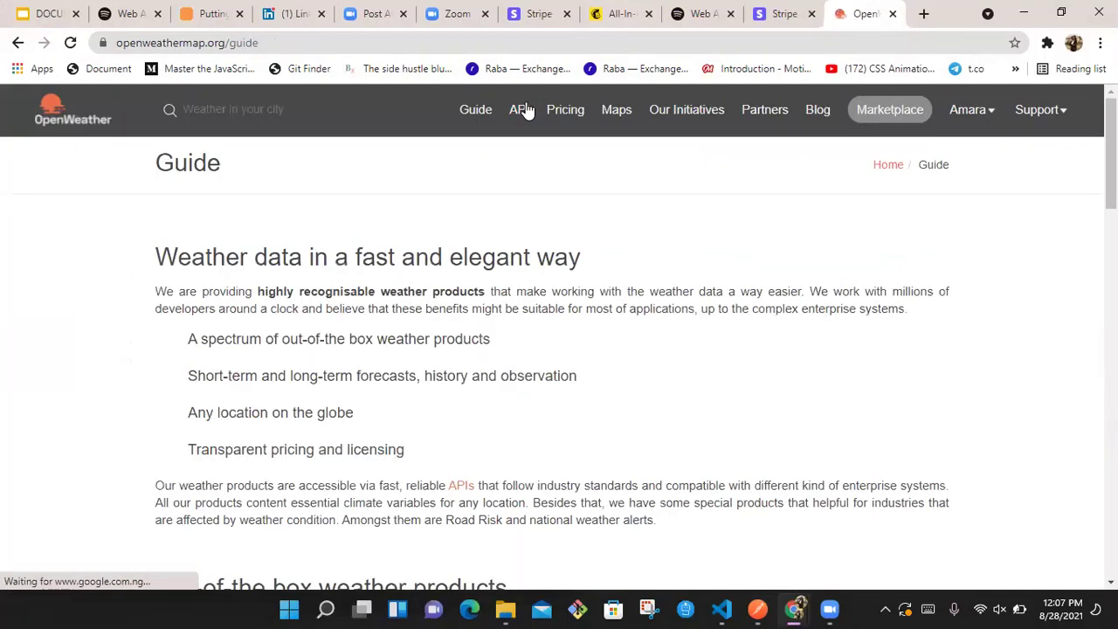
pyautogui.click(519, 110)
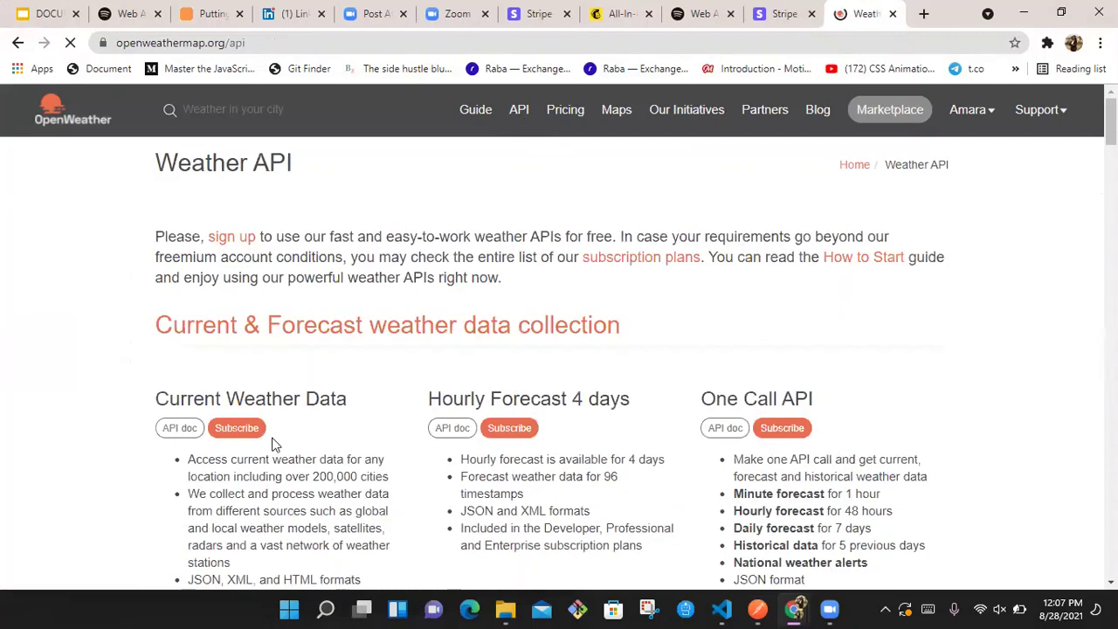
pyautogui.click(173, 441)
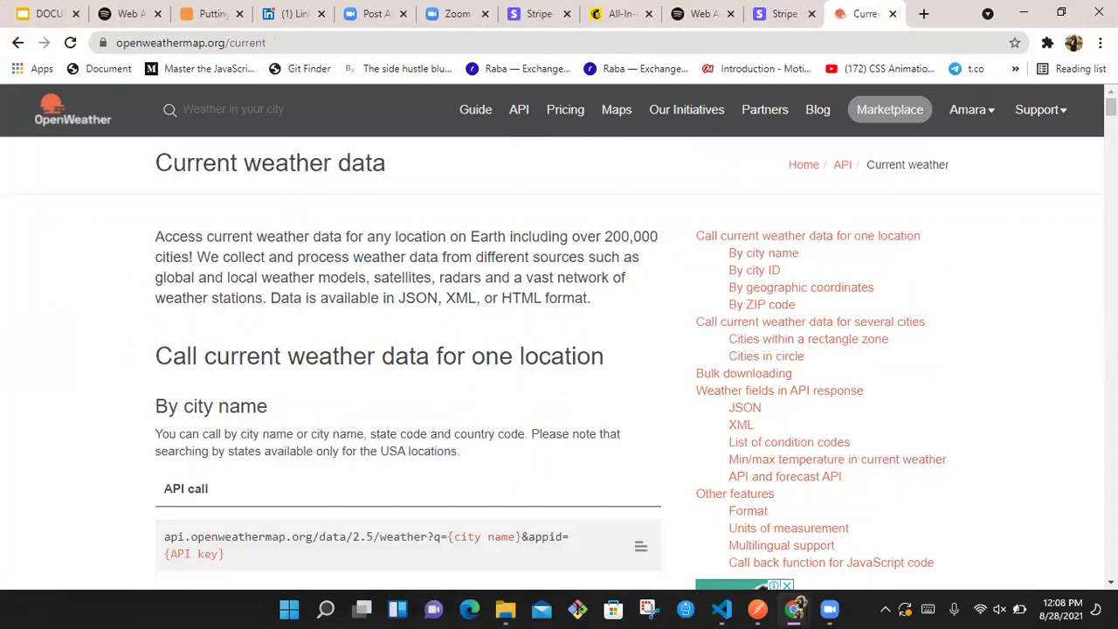
pyautogui.scroll(-5, 408, 367)
pyautogui.scroll(2, 408, 366)
pyautogui.scroll(1, 727, 275)
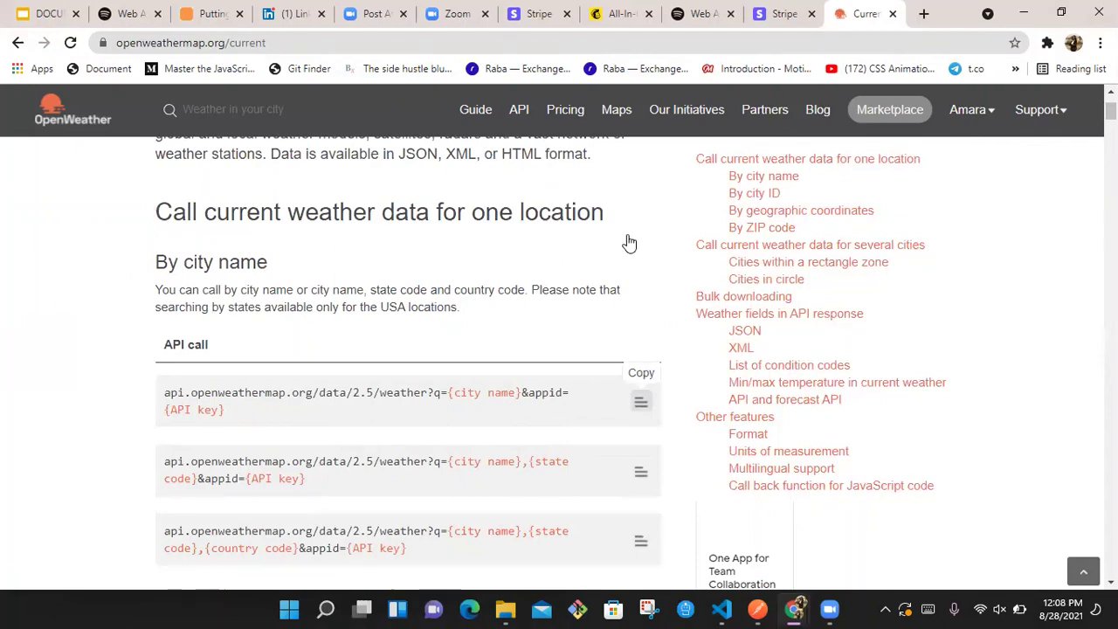
# Step: In Postman, set the new request's URL to api.openweathermap.org/data/2.5/weather?q={city name}&appid={API key}
pyautogui.press('super+Right')
pyautogui.click(515, 218)
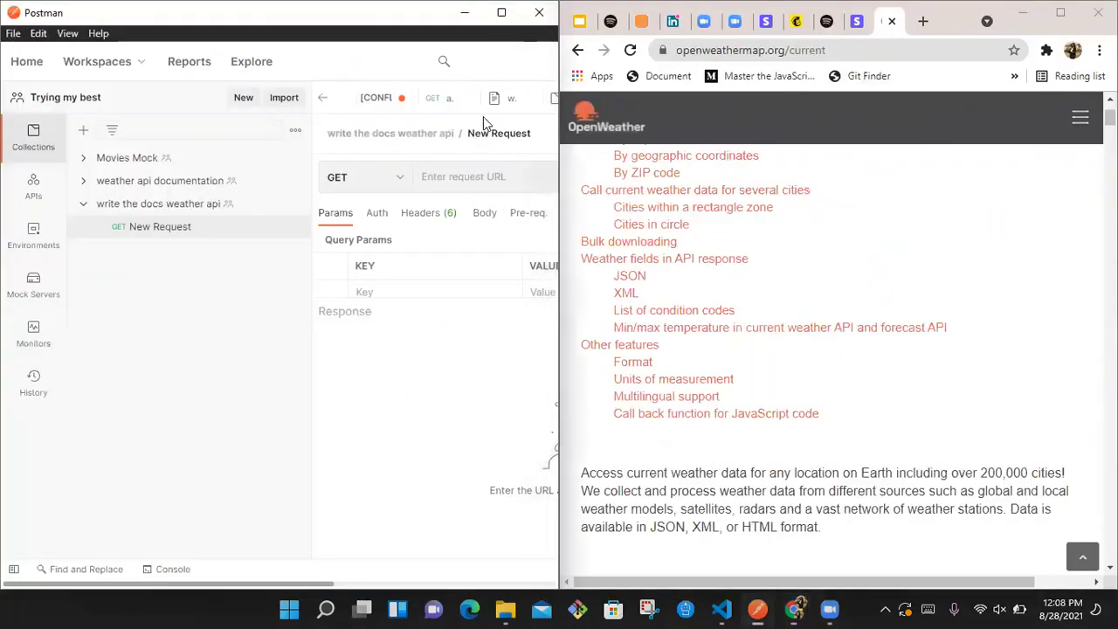
pyautogui.click(502, 13)
pyautogui.click(495, 169)
pyautogui.hotkey('ctrl', 'v')
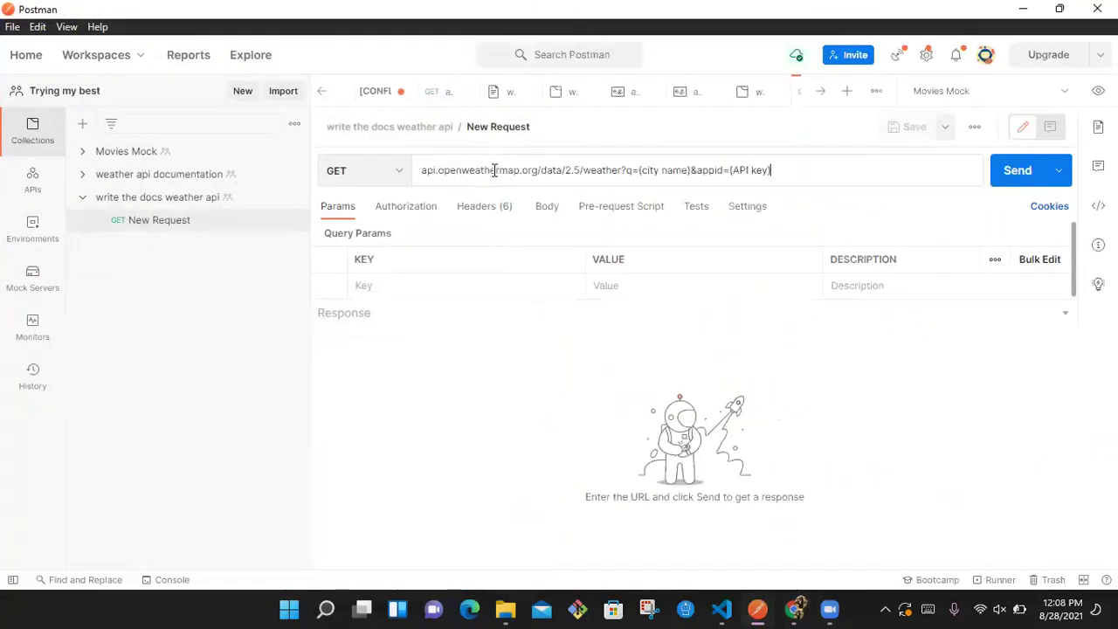
# Step: Replace the {city name} placeholder in the request URL with Owerri
pyautogui.click(688, 170)
pyautogui.hotkey('shift', 'Left')
pyautogui.hotkey('shift', 'Left')
pyautogui.hotkey('shift', 'Left')
pyautogui.hotkey('shift', 'Left')
pyautogui.hotkey('shift', 'Left')
pyautogui.hotkey('shift', 'Left')
pyautogui.hotkey('shift', 'Left')
pyautogui.hotkey('shift', 'Left')
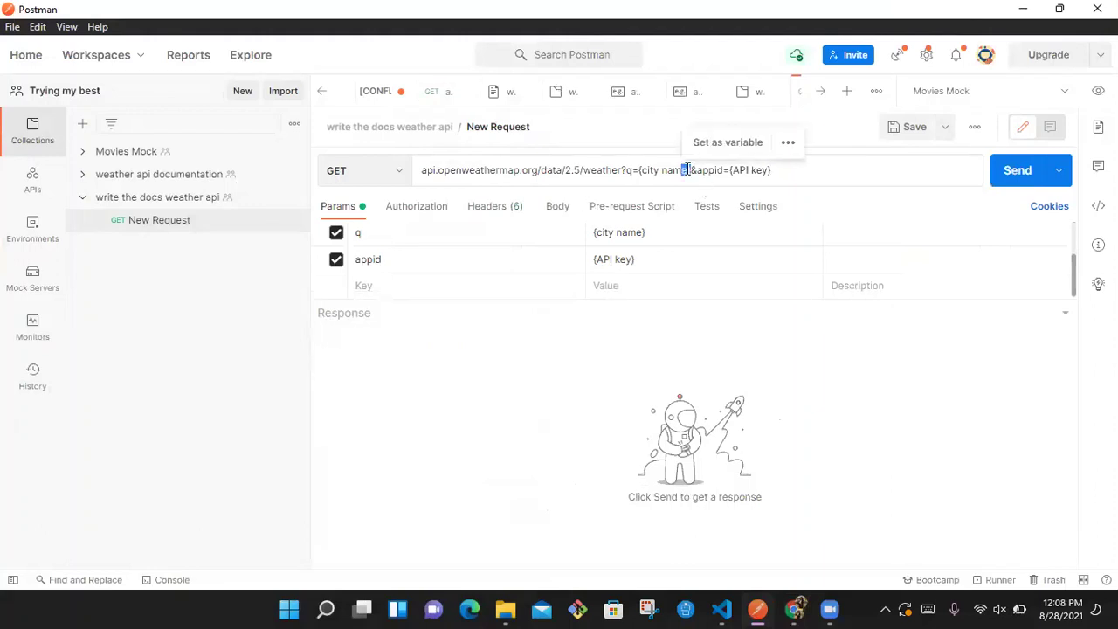
pyautogui.hotkey('shift', 'Left')
pyautogui.hotkey('shift', 'Left')
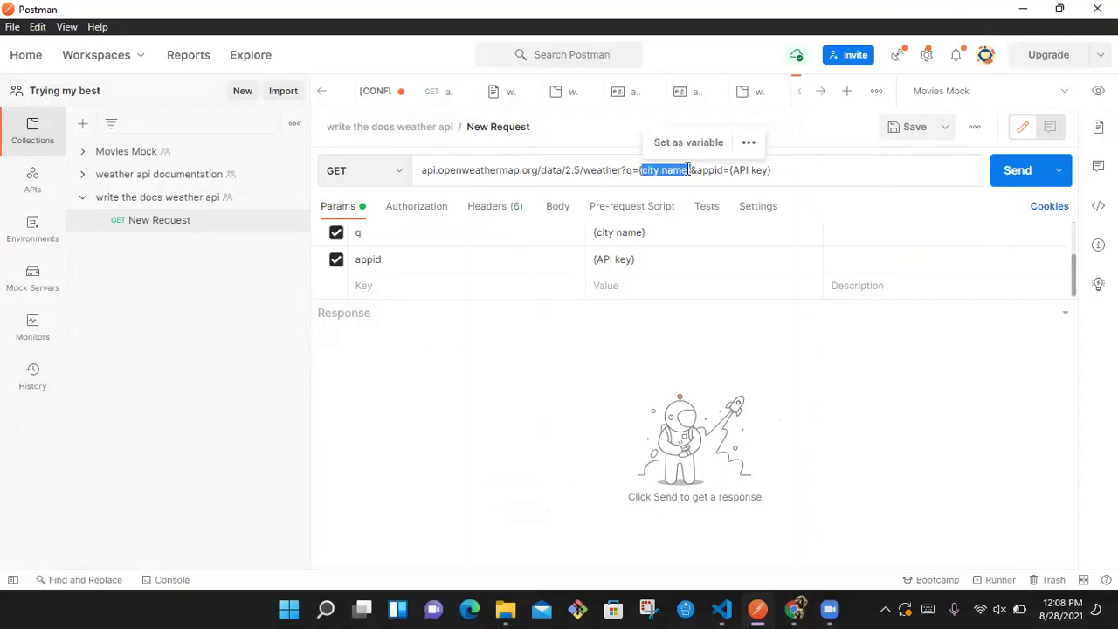
pyautogui.write('Owerri')
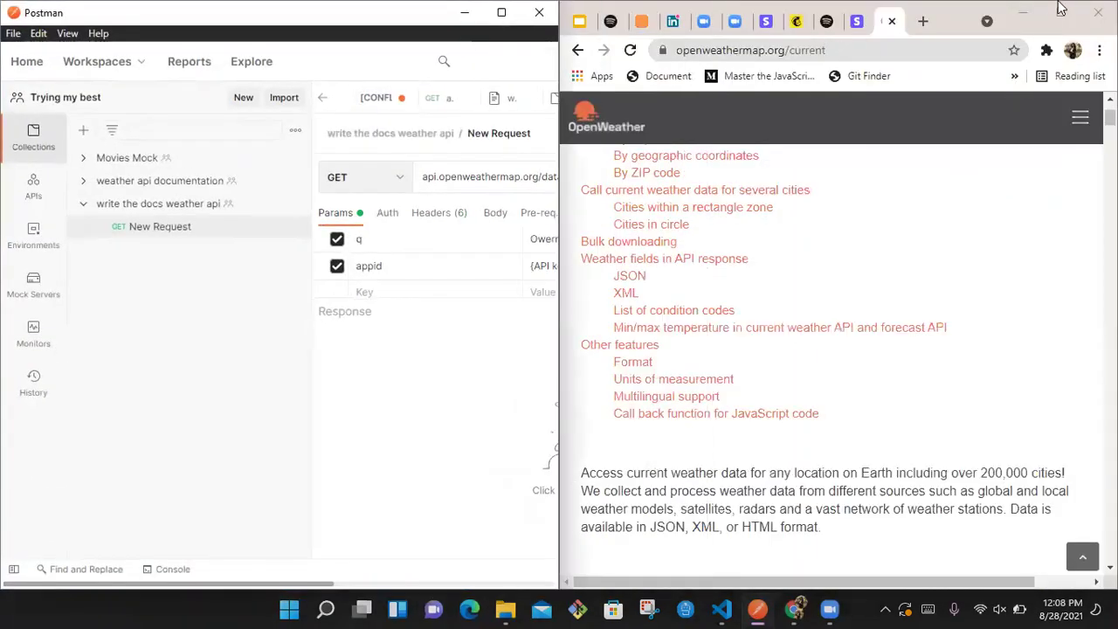
# Step: Open the account's API keys page on OpenWeather and copy the Default API key
pyautogui.click(1060, 9)
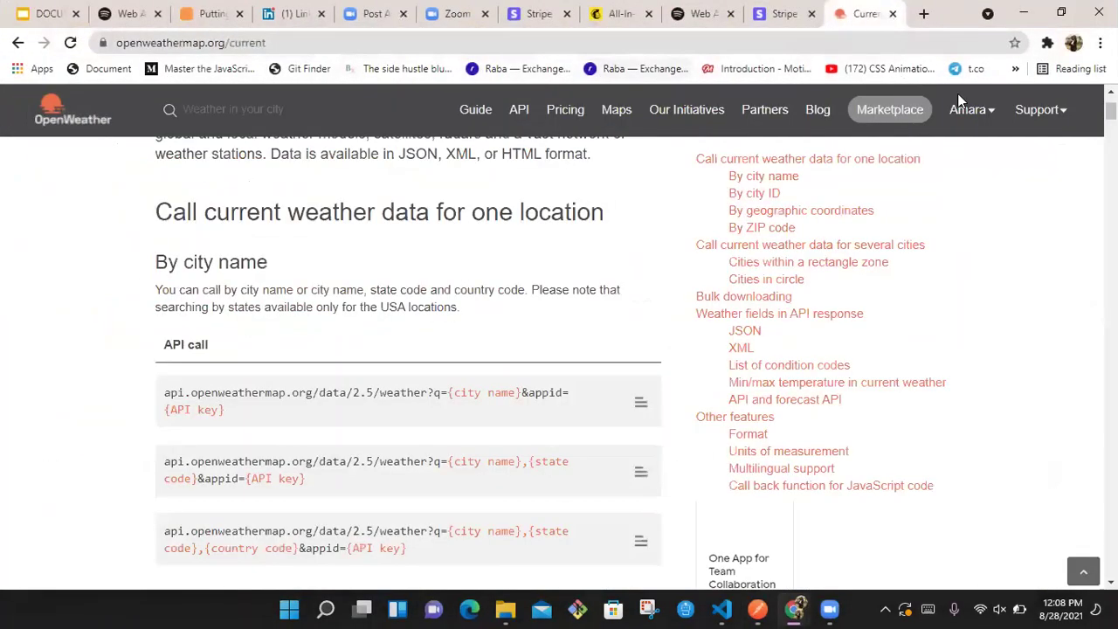
pyautogui.click(971, 107)
pyautogui.click(950, 174)
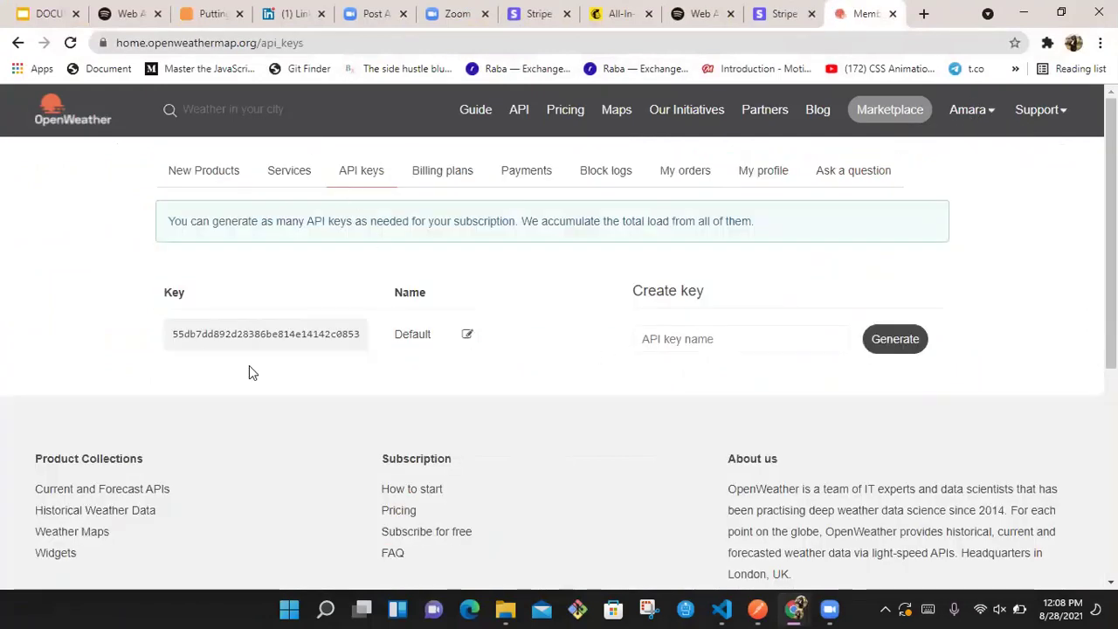
pyautogui.doubleClick(259, 329)
pyautogui.hotkey('ctrl', 'c')
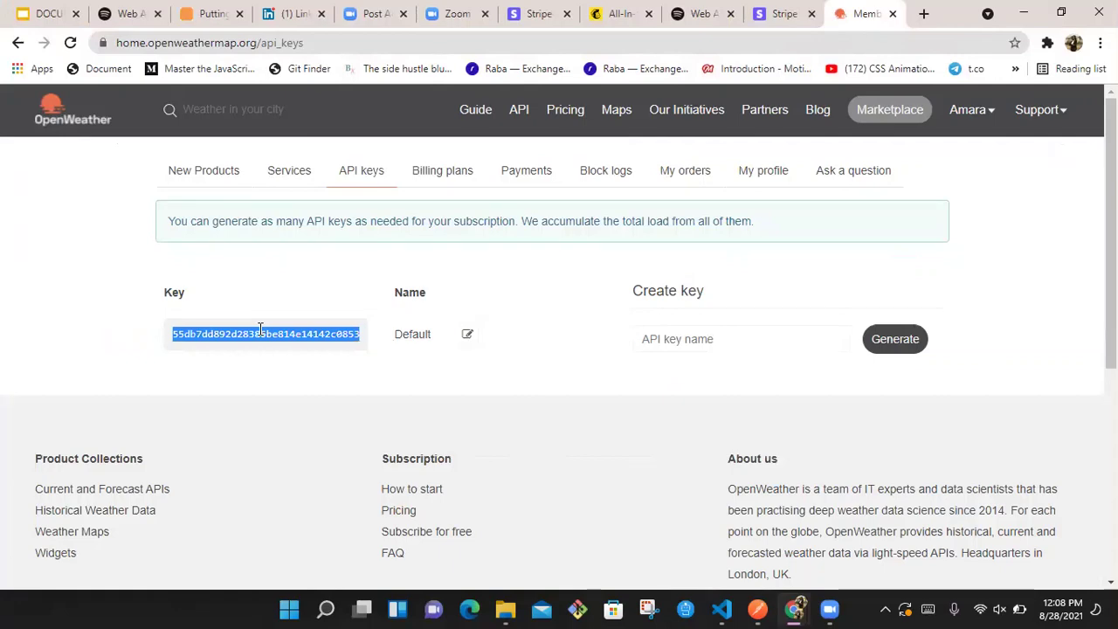
# Step: Switch to Postman and replace the {API key} placeholder at the end of the New Request URL with the copied API key
pyautogui.click(956, 61)
pyautogui.click(327, 140)
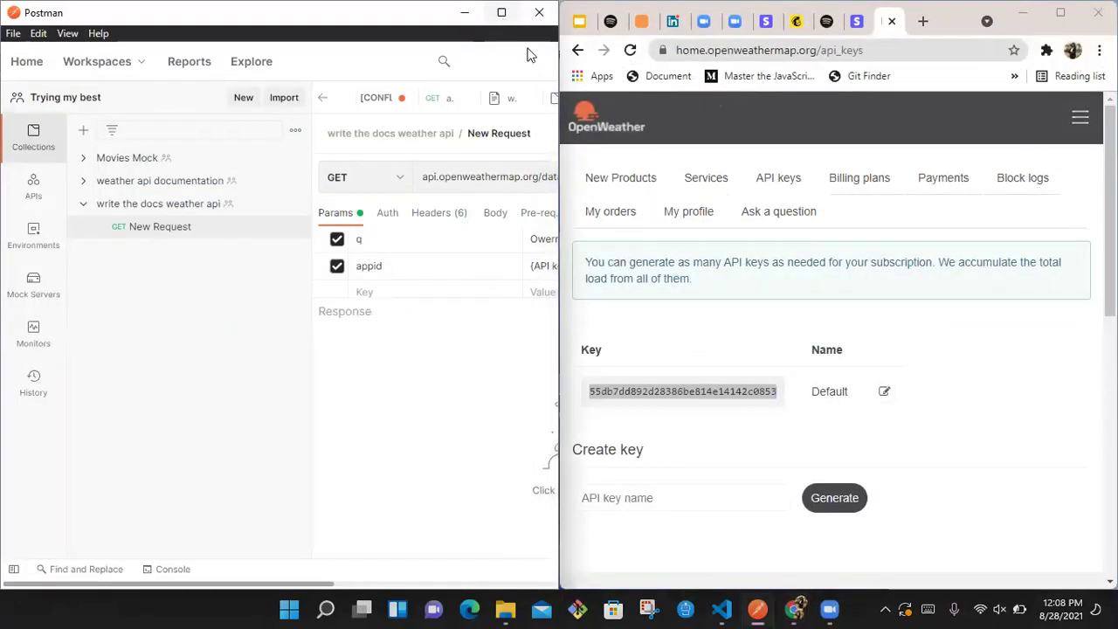
pyautogui.click(502, 12)
pyautogui.click(776, 172)
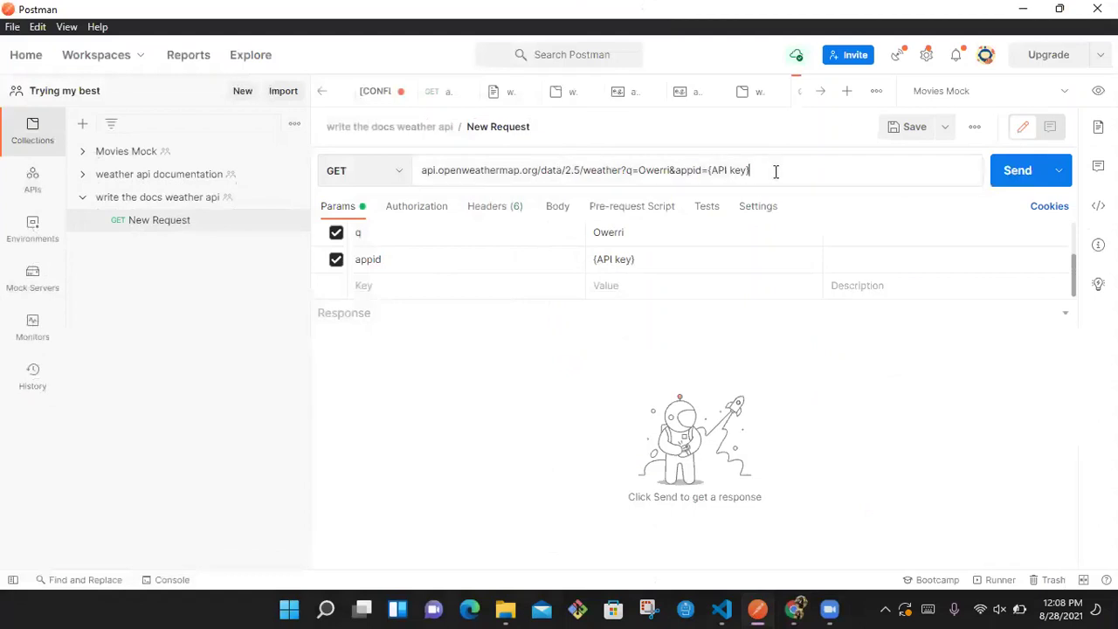
pyautogui.hotkey('shift', 'Left')
pyautogui.hotkey('shift', 'Left')
pyautogui.hotkey('shift', 'Left')
pyautogui.hotkey('shift', 'Left')
pyautogui.hotkey('shift', 'Left')
pyautogui.hotkey('shift', 'Left')
pyautogui.hotkey('shift', 'Left')
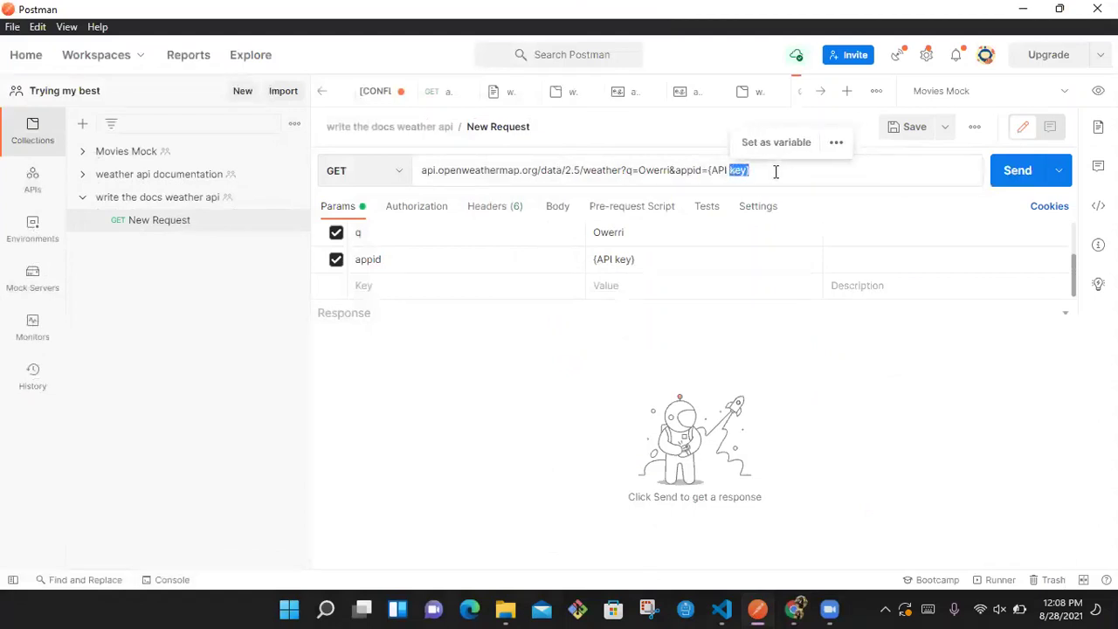
pyautogui.hotkey('shift', 'Left')
pyautogui.hotkey('shift', 'Left')
pyautogui.hotkey('ctrl', 'v')
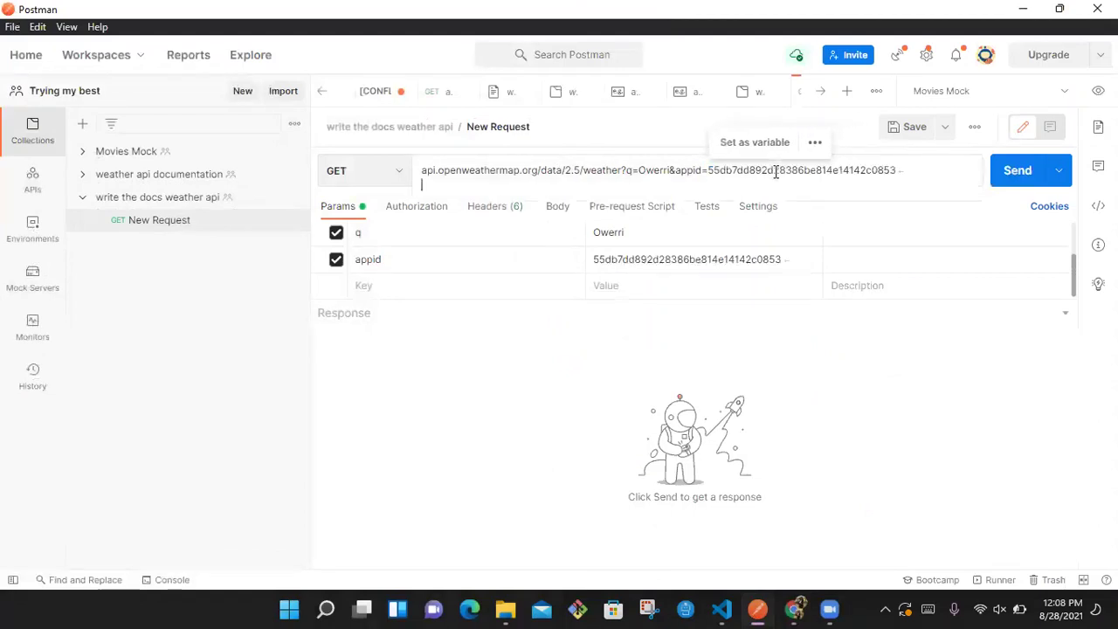
pyautogui.click(574, 445)
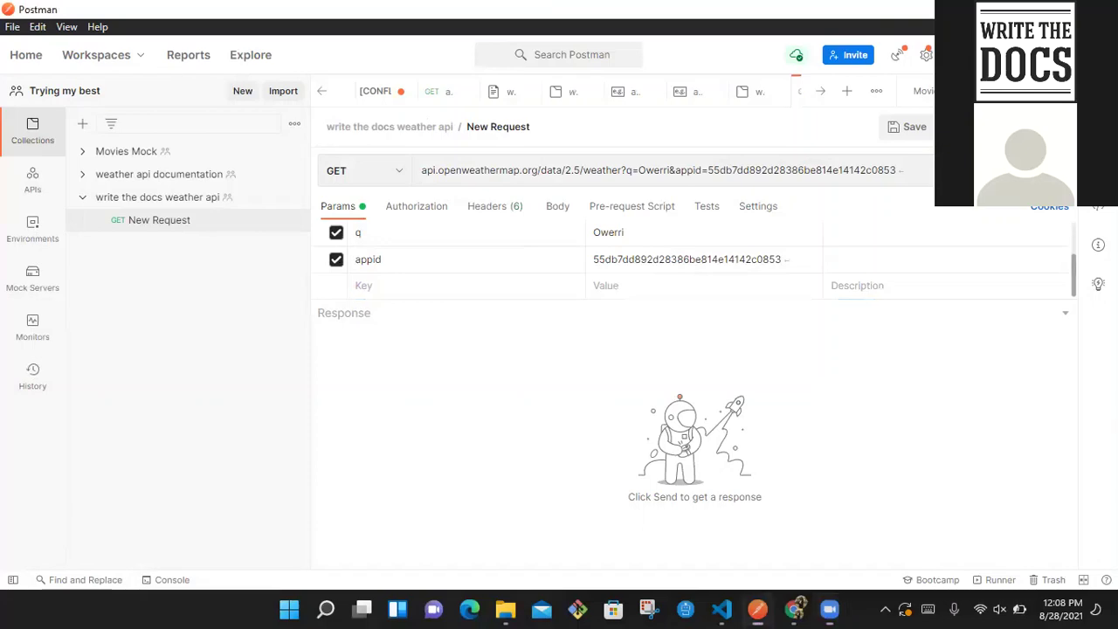
# Step: Return to OpenWeather in Chrome, open the current weather data documentation and examine the optional request parameters
pyautogui.press('super+Left')
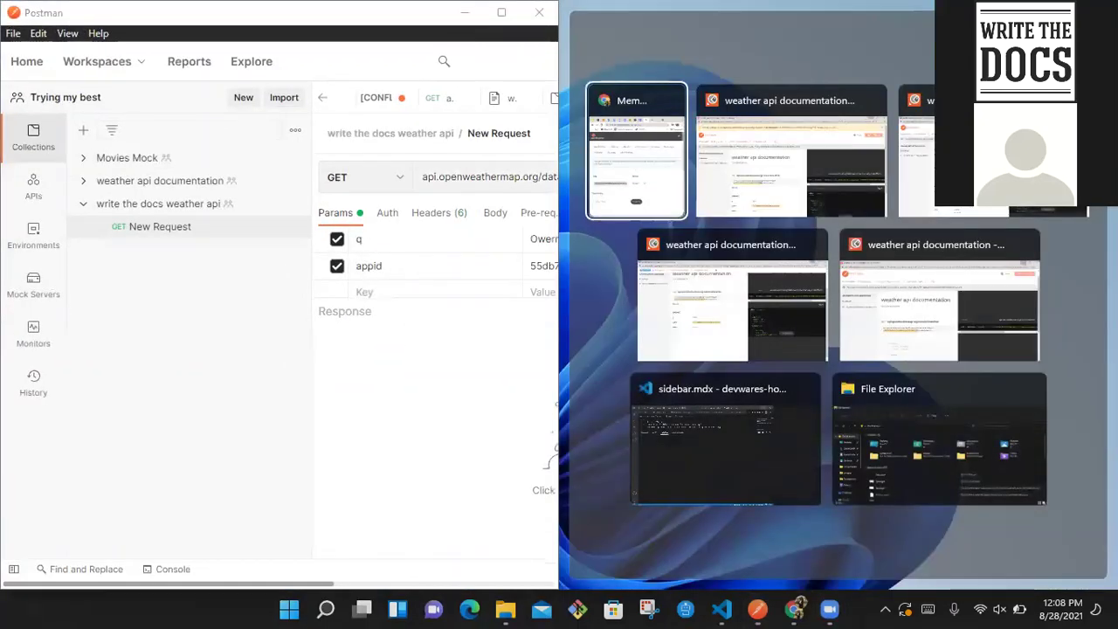
pyautogui.click(637, 150)
pyautogui.scroll(-3, 830, 393)
pyautogui.scroll(3, 830, 393)
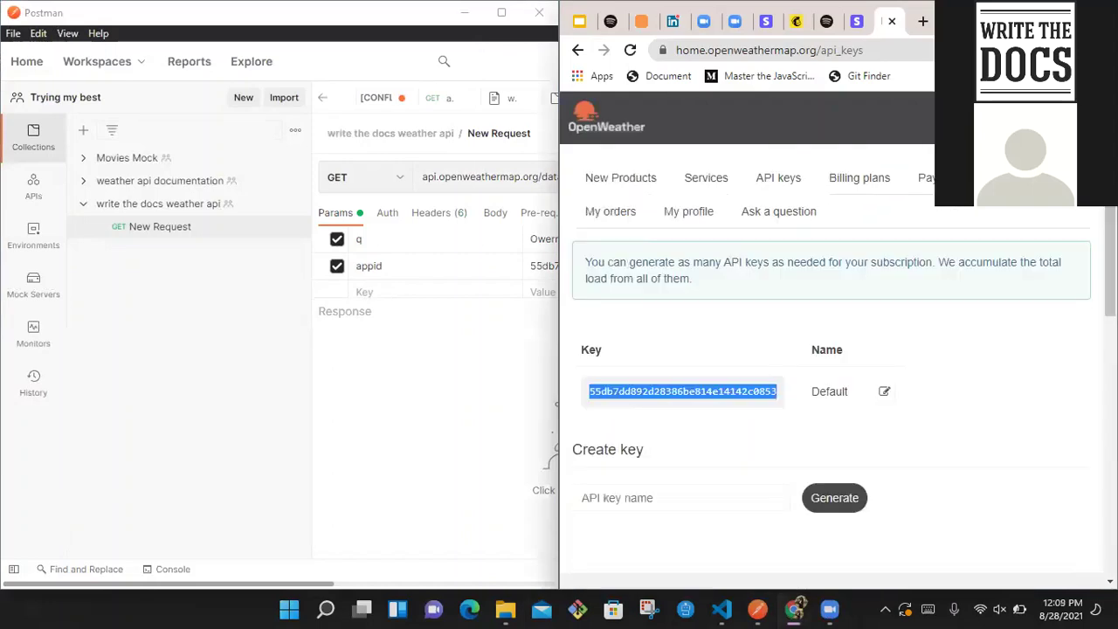
pyautogui.press('super+Up')
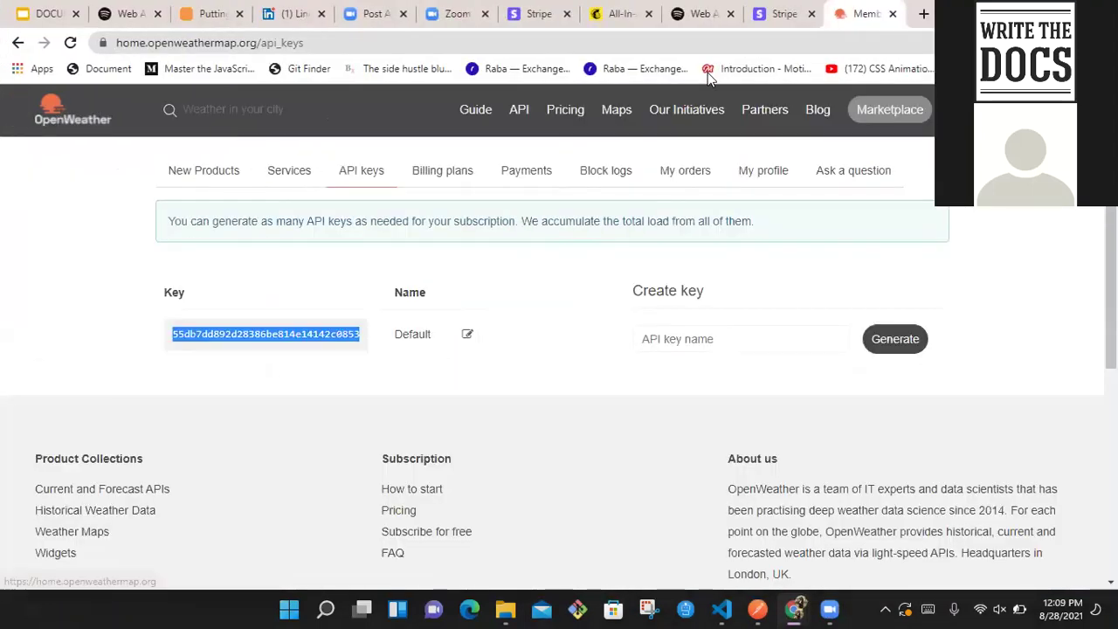
pyautogui.click(487, 117)
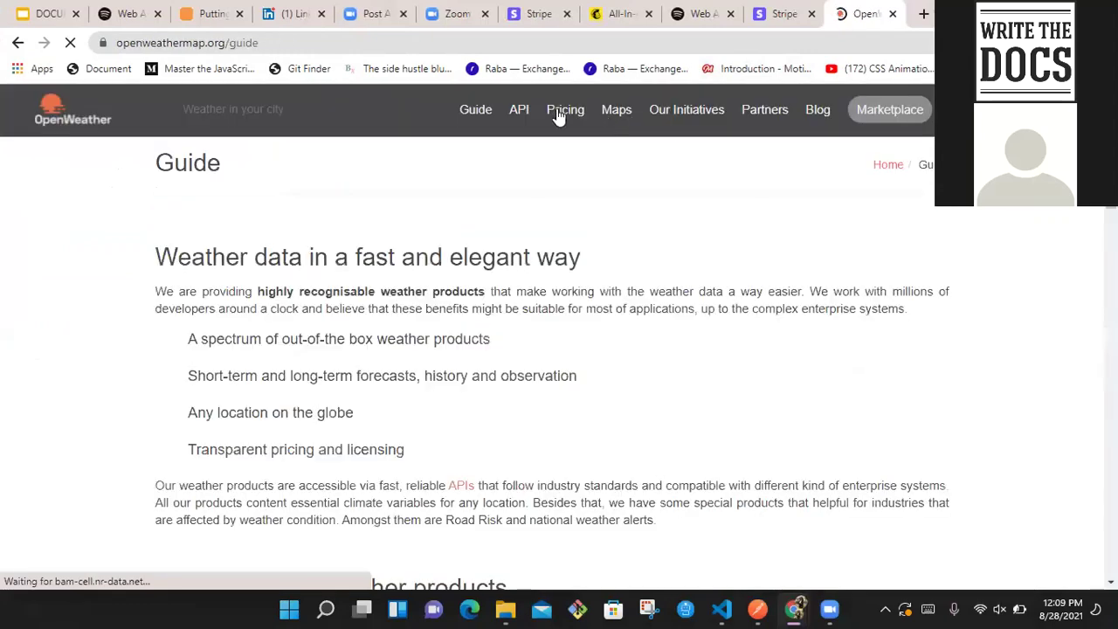
pyautogui.click(523, 112)
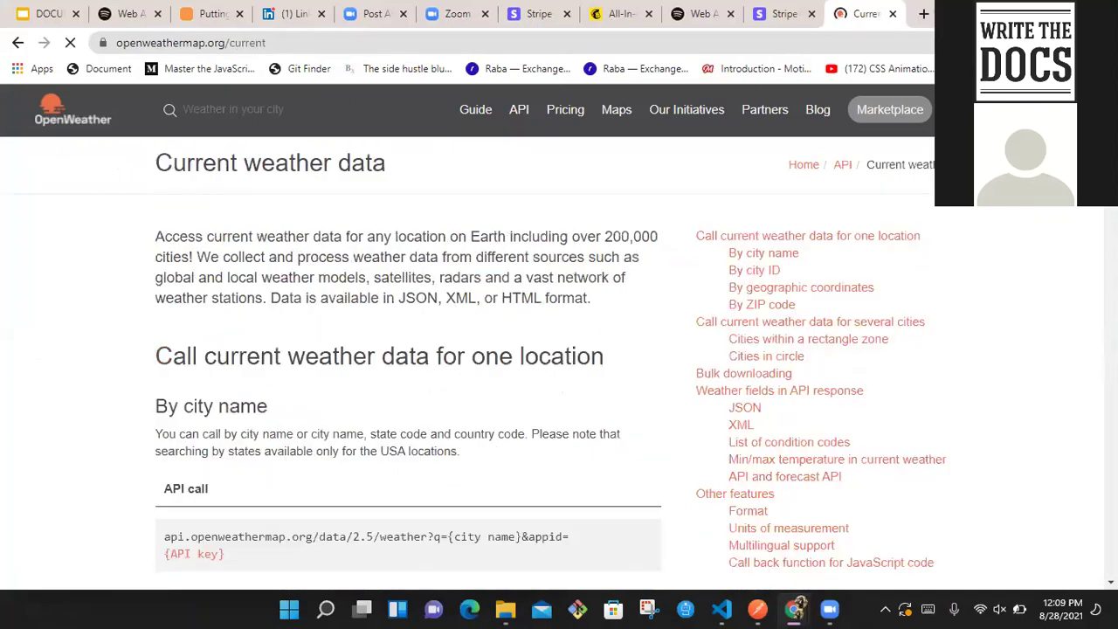
pyautogui.scroll(-5, 853, 387)
pyautogui.scroll(-5, 410, 366)
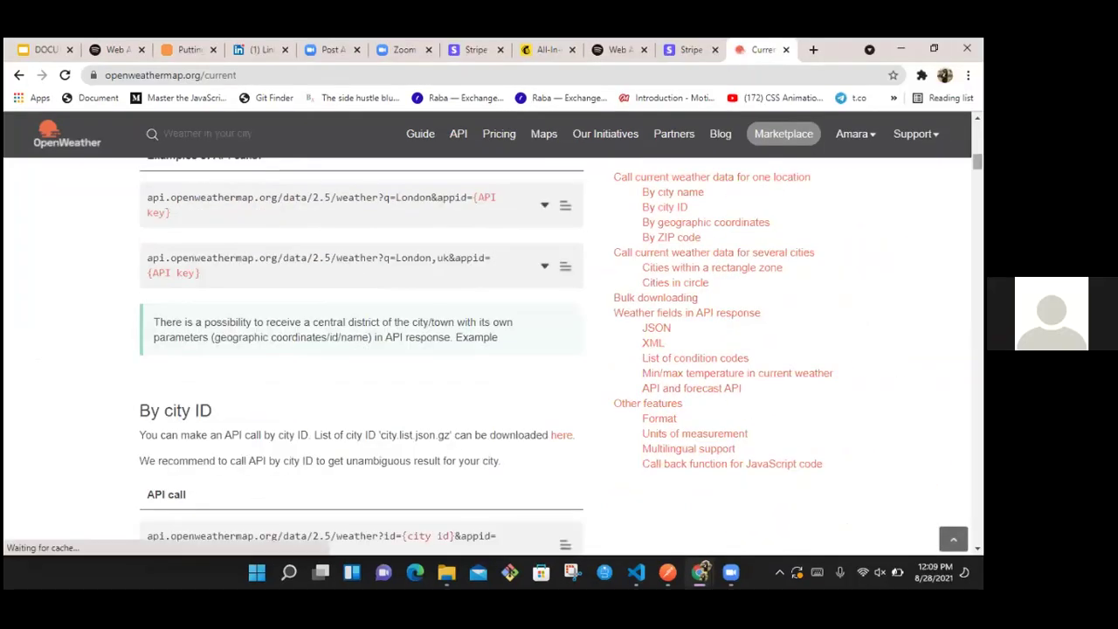
pyautogui.scroll(-5, 493, 356)
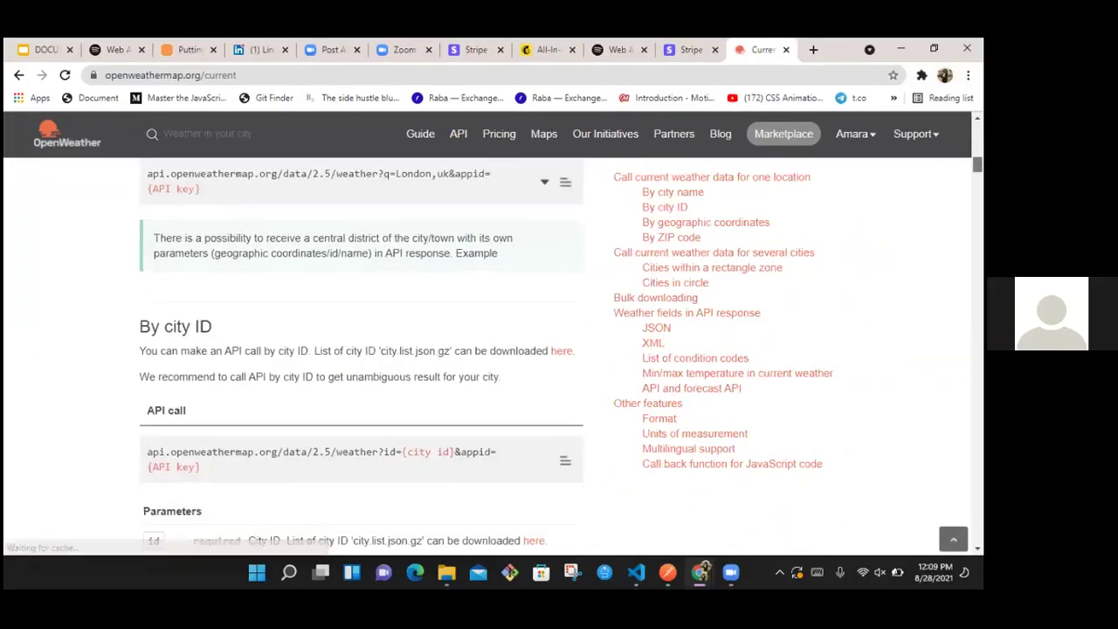
pyautogui.scroll(6, 493, 356)
pyautogui.scroll(-5, 494, 357)
pyautogui.scroll(-2, 361, 357)
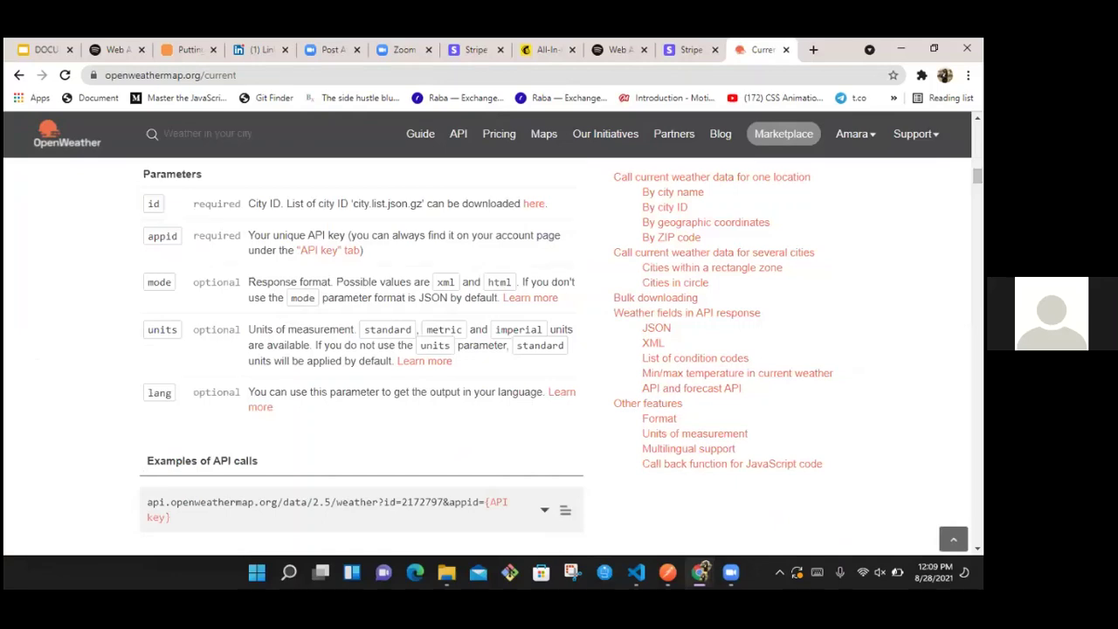
# Step: In Postman, add the query parameter units with the value imperial to New Request
pyautogui.press('super')
pyautogui.press('super')
pyautogui.press('super+Right')
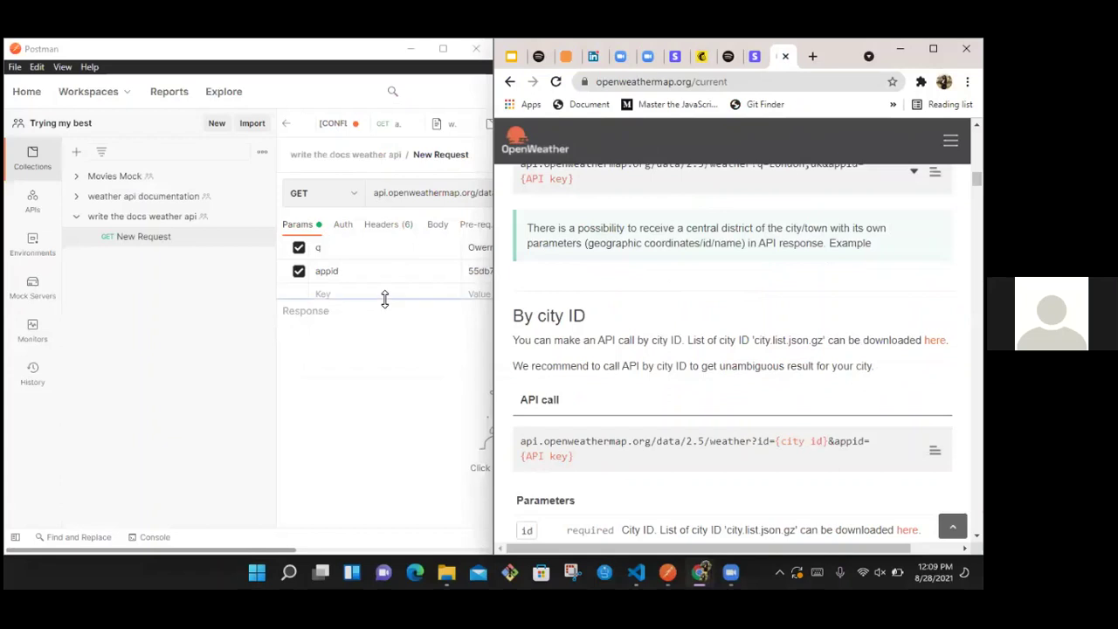
pyautogui.moveTo(385, 298); pyautogui.dragTo(384, 294)
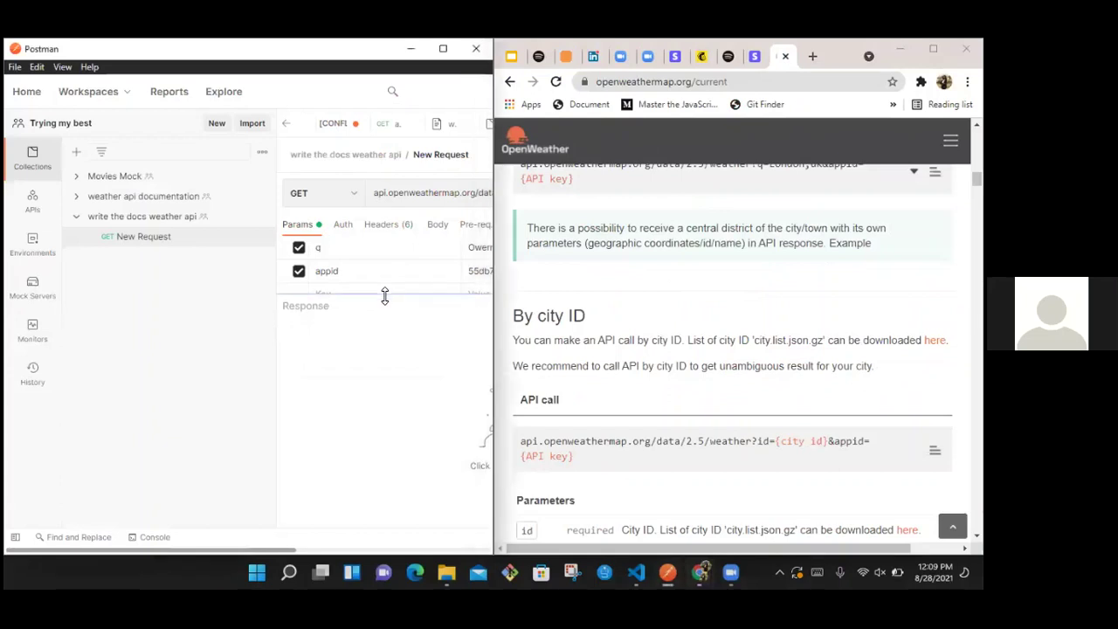
pyautogui.click(444, 51)
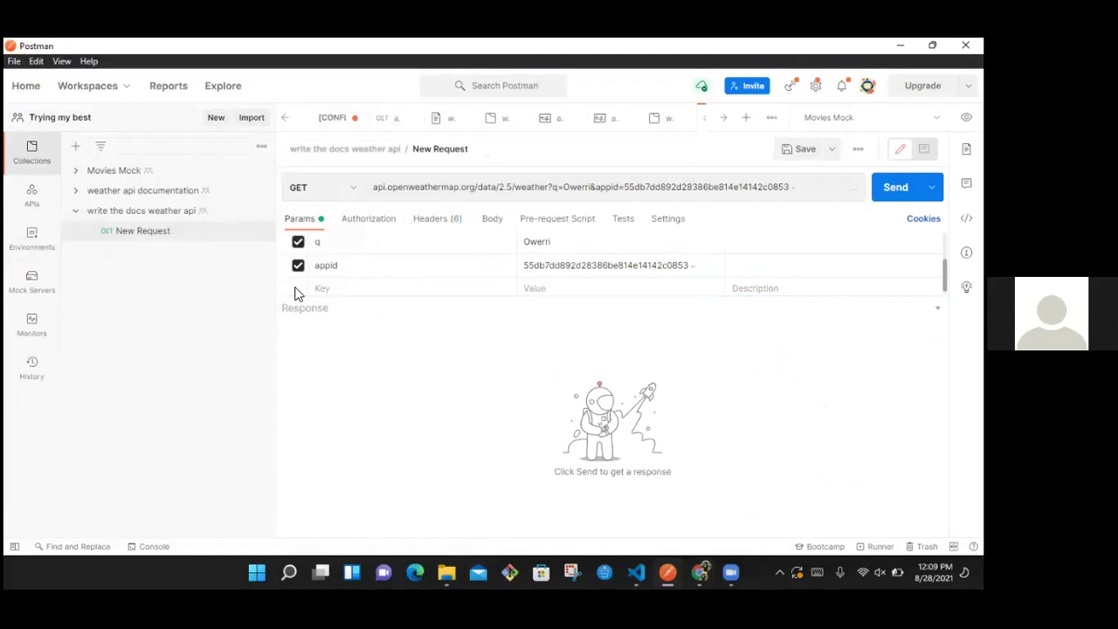
pyautogui.click(350, 286)
pyautogui.write('units')
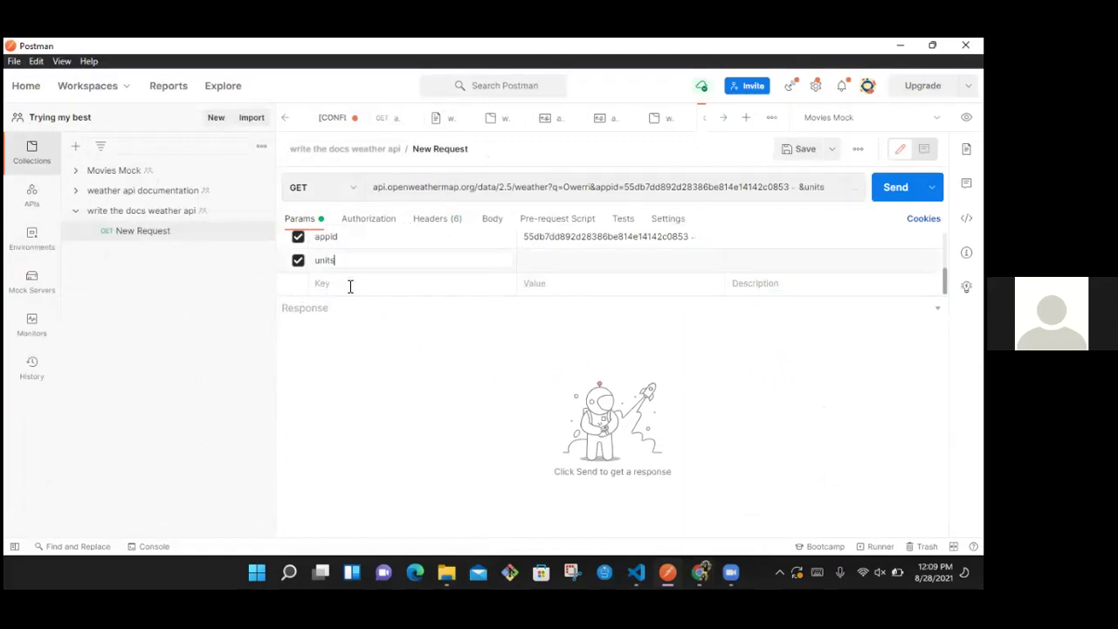
pyautogui.click(587, 260)
pyautogui.write('imperial')
pyautogui.scroll(3, 585, 259)
pyautogui.scroll(-3, 585, 262)
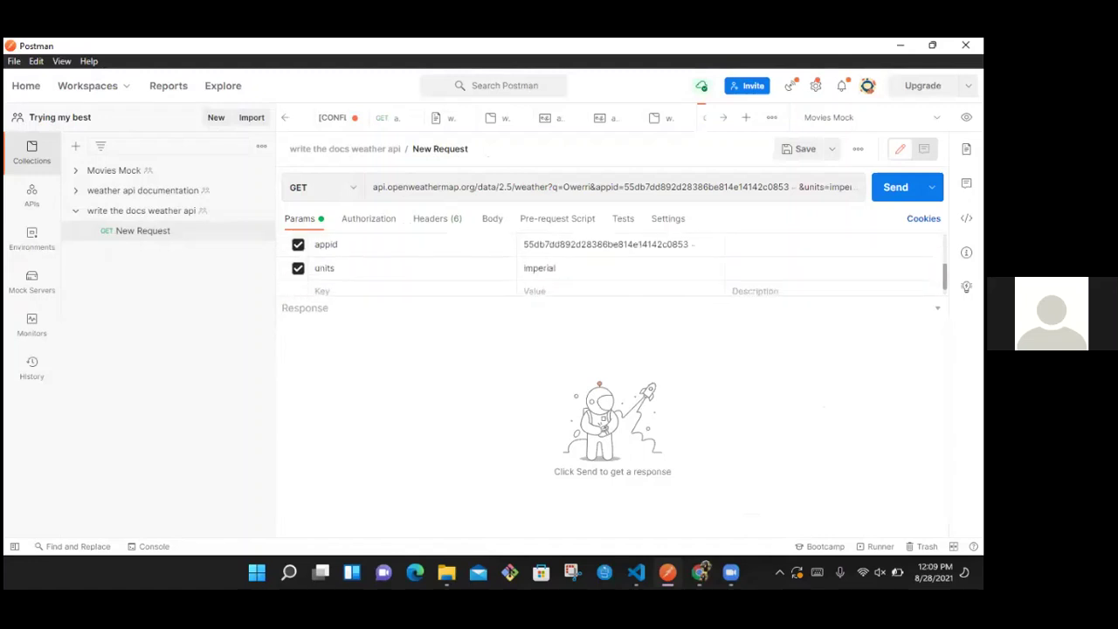
# Step: Send New Request and open the FAQ link given in its response
pyautogui.scroll(2, 585, 262)
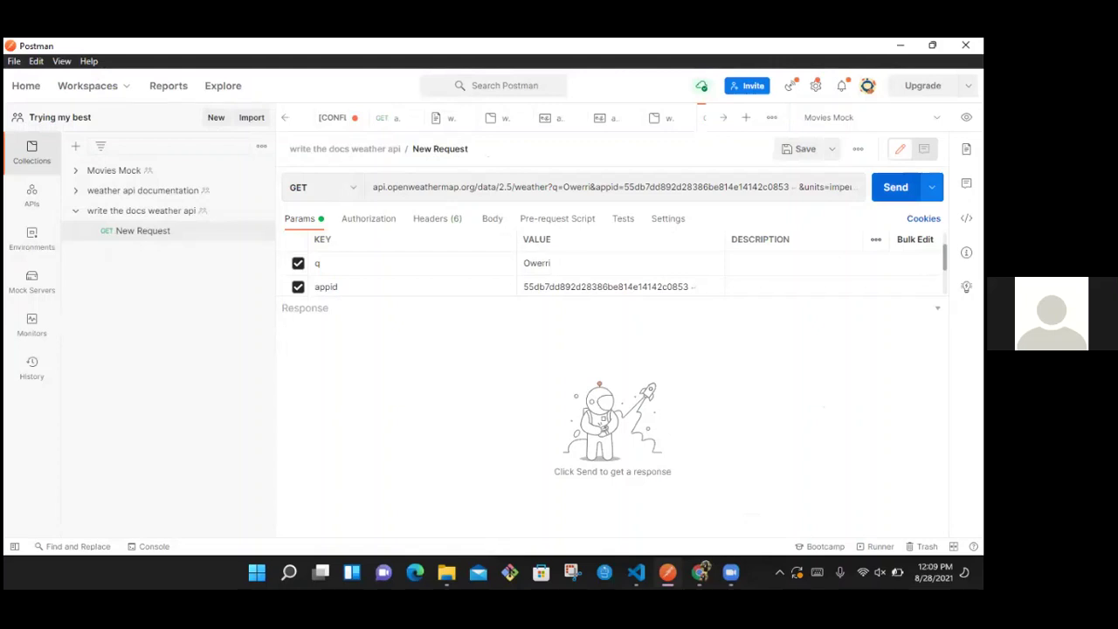
pyautogui.click(896, 187)
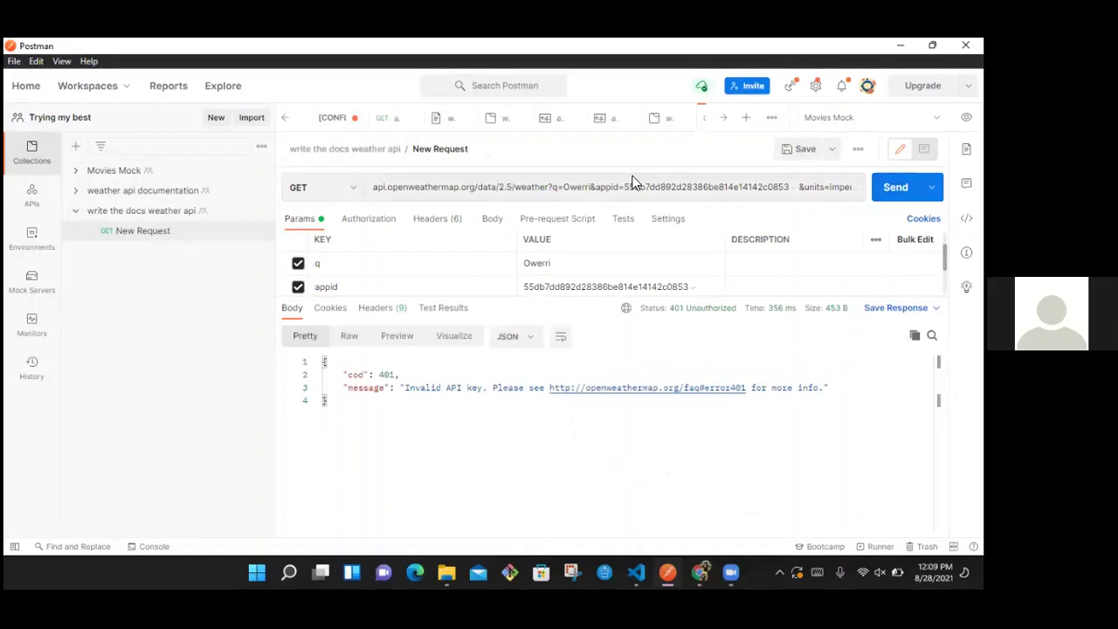
pyautogui.click(661, 388)
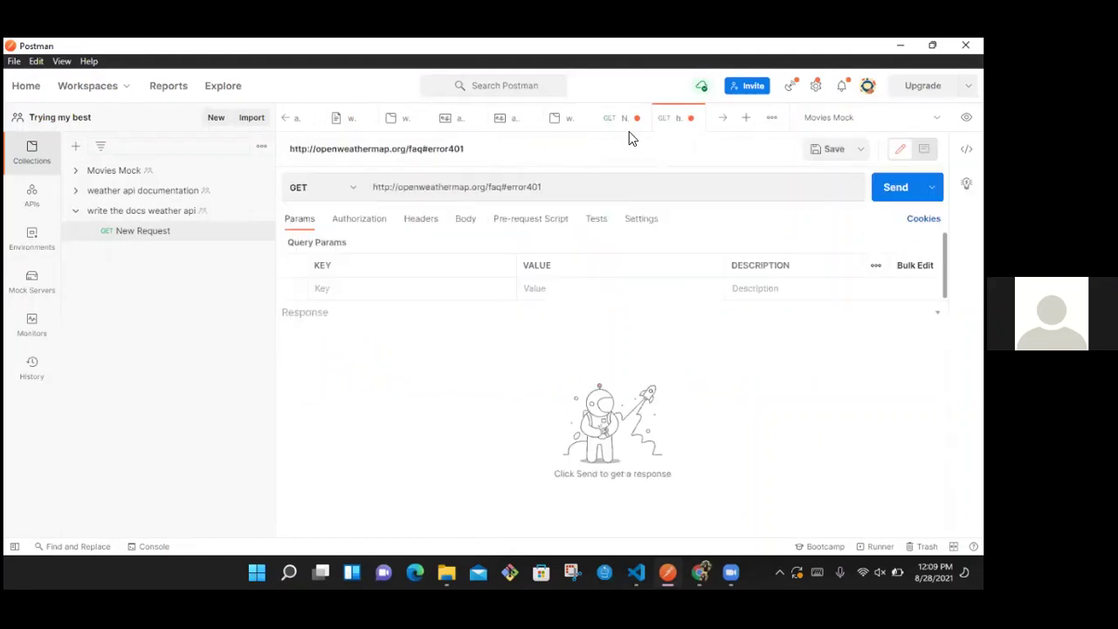
# Step: Examine the query parameters of the GET request in the weather api documentation collection, and return to New Request
pyautogui.click(557, 122)
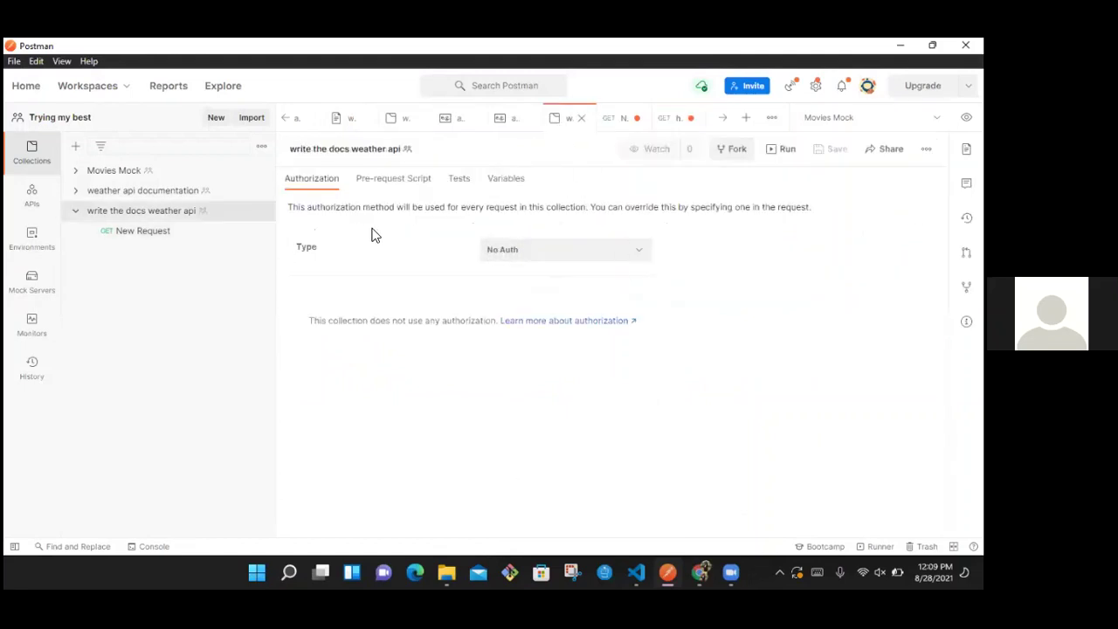
pyautogui.click(175, 200)
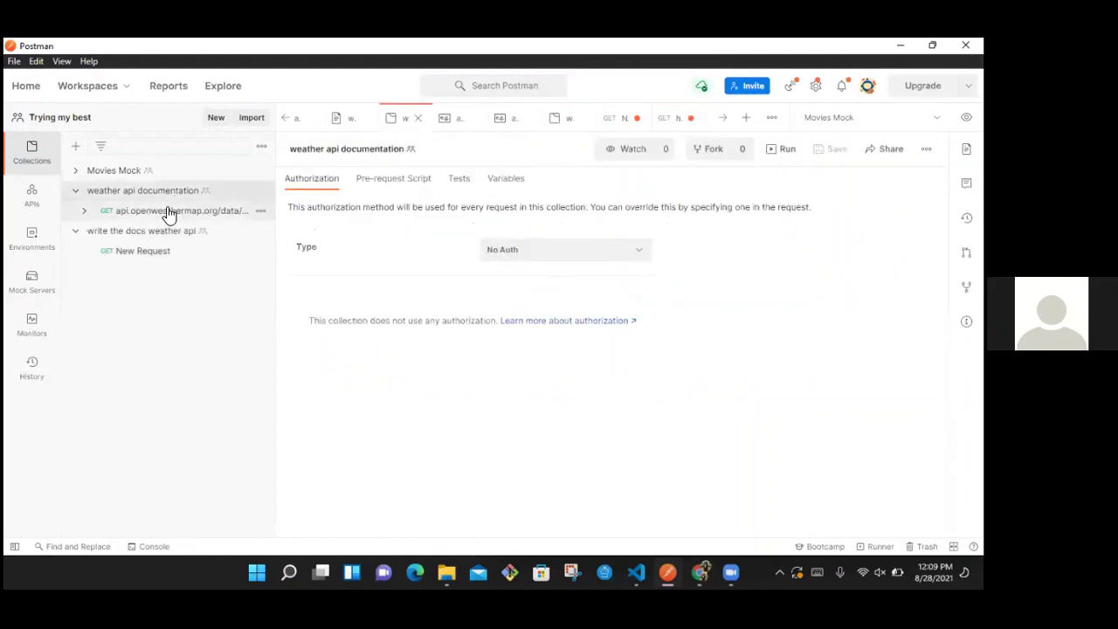
pyautogui.click(171, 212)
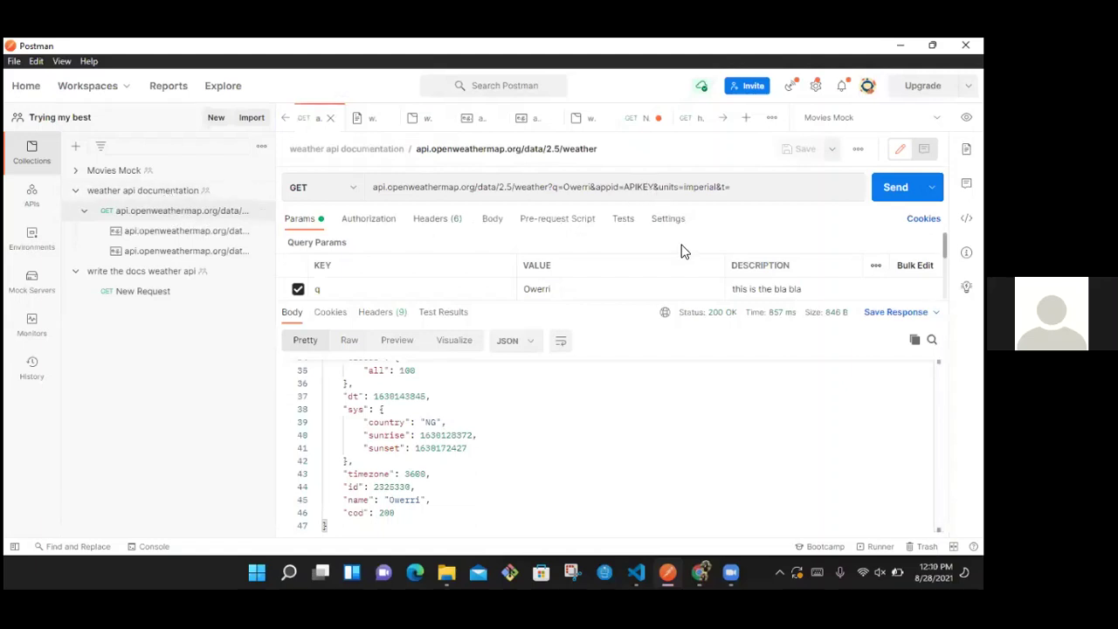
pyautogui.scroll(-1, 611, 271)
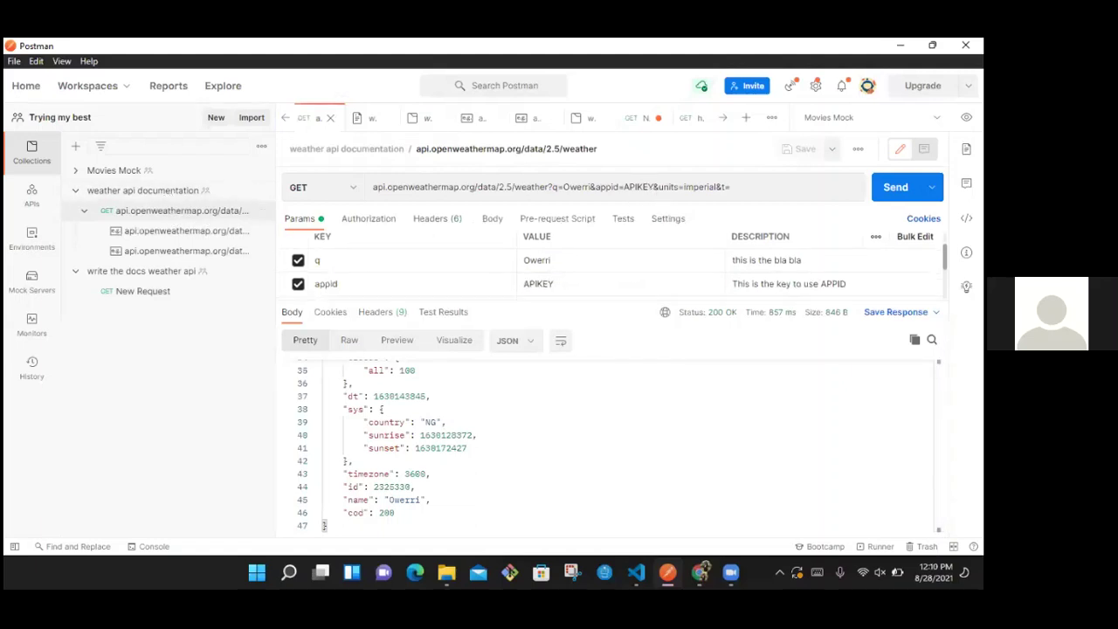
pyautogui.scroll(-1, 611, 271)
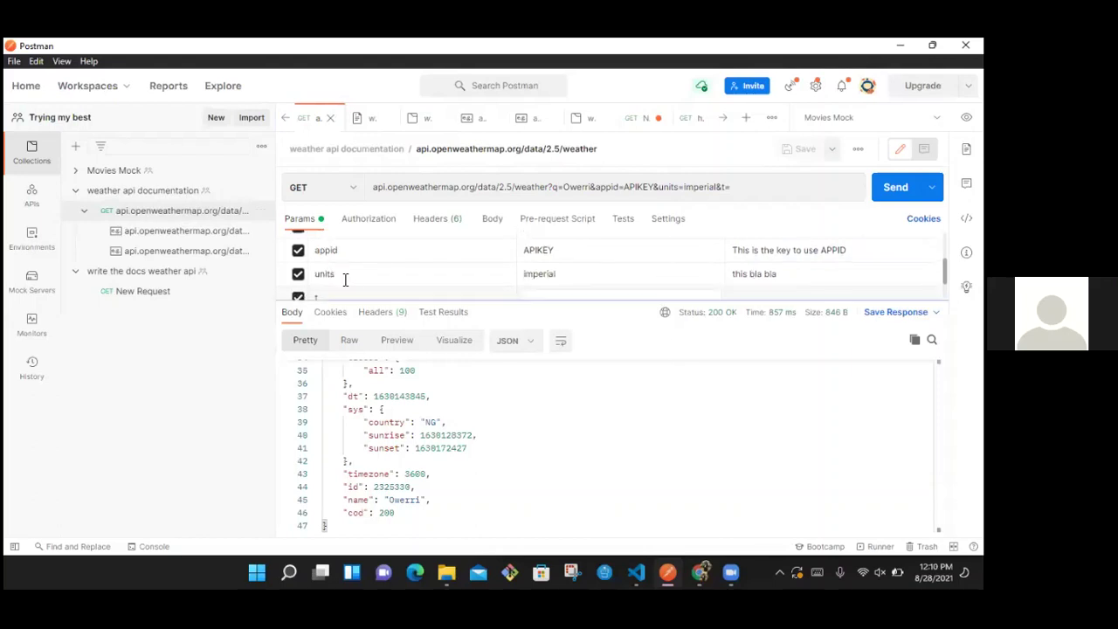
pyautogui.click(147, 291)
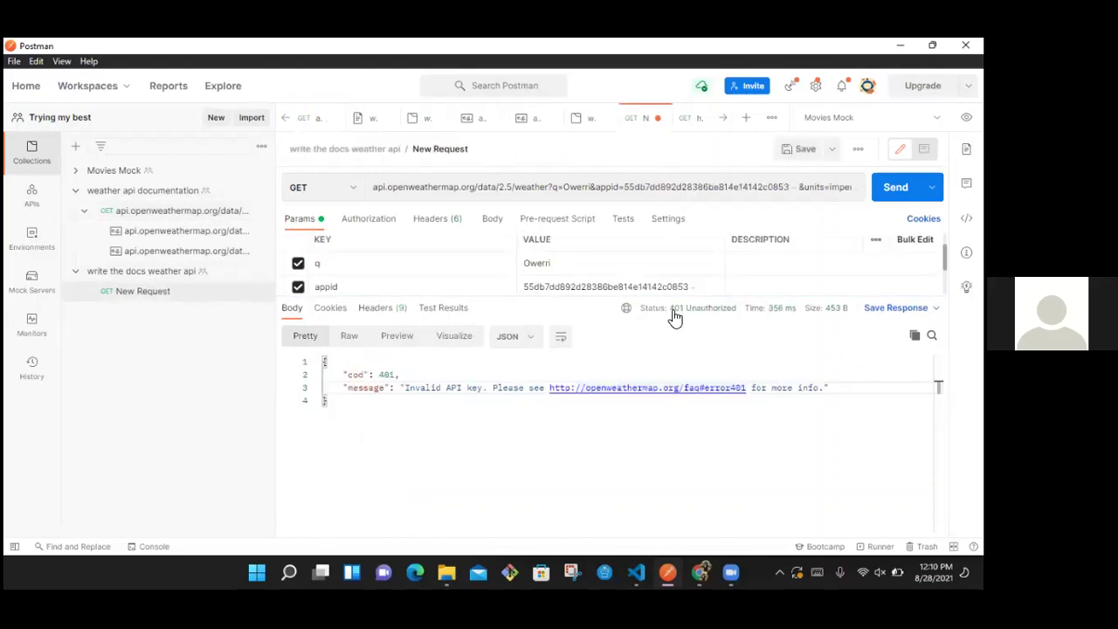
# Step: Switch to Chrome, reopen the account's API keys page on OpenWeather and select the Default API key
pyautogui.press('super+Left')
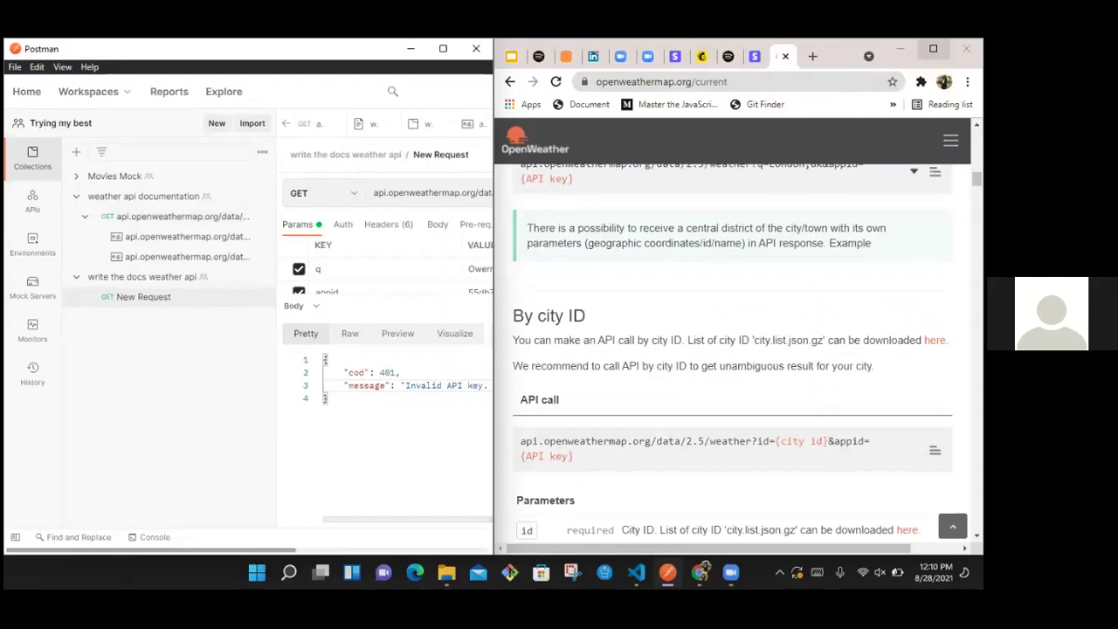
pyautogui.press('super+Up')
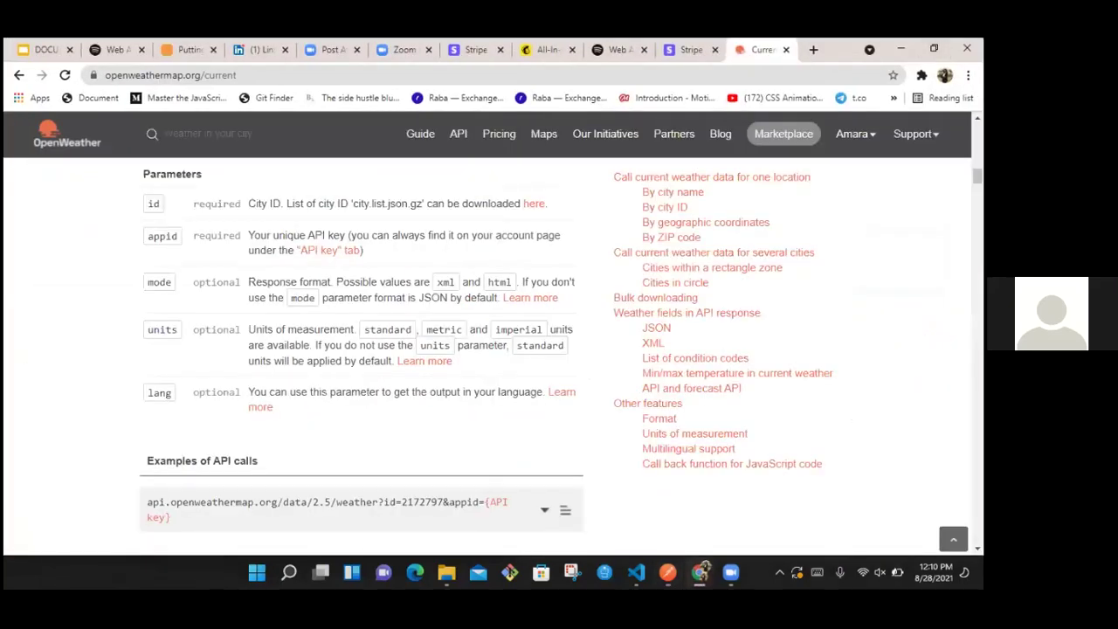
pyautogui.scroll(-1, 808, 160)
pyautogui.scroll(10, 808, 160)
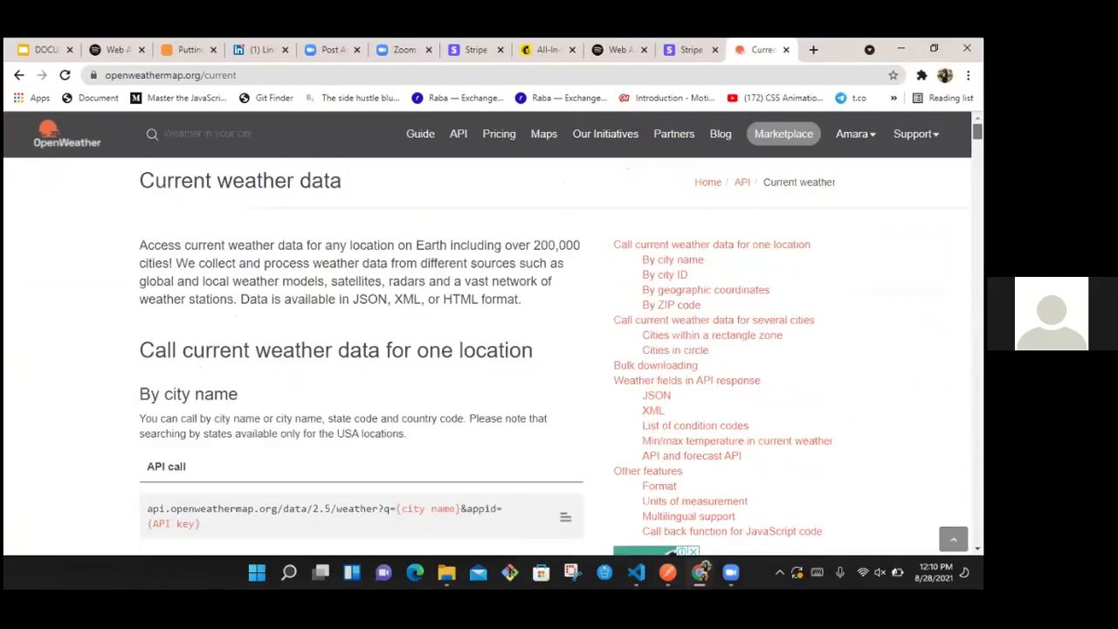
pyautogui.click(852, 134)
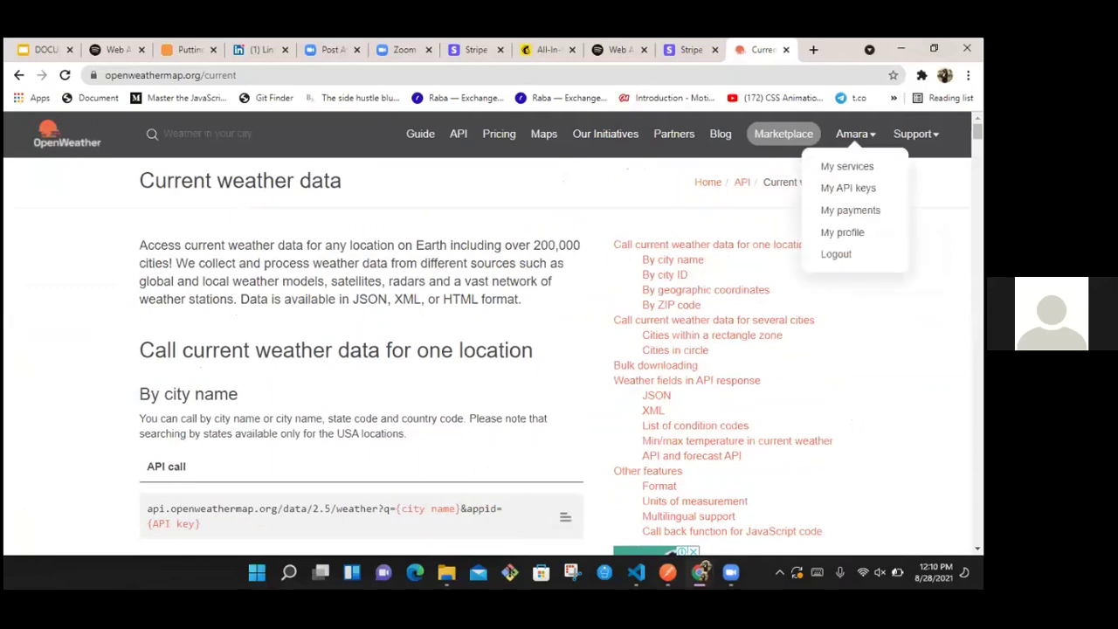
pyautogui.click(849, 188)
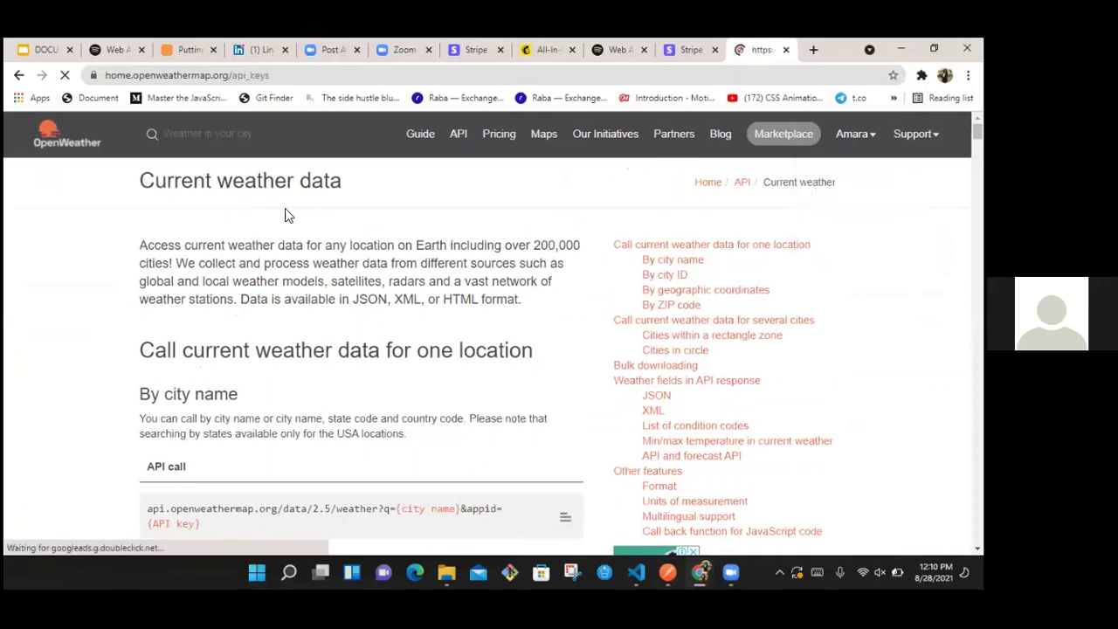
pyautogui.doubleClick(258, 331)
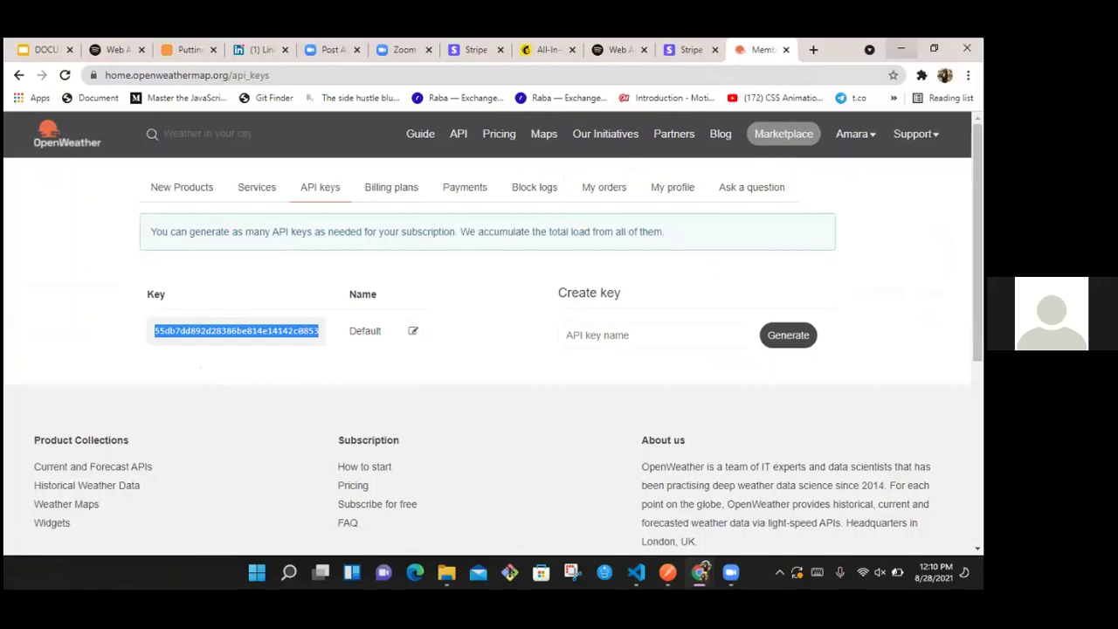
# Step: Switch back to Postman, check New Request's query parameters, select the API key in appid and send the request again
pyautogui.click(934, 48)
pyautogui.click(443, 48)
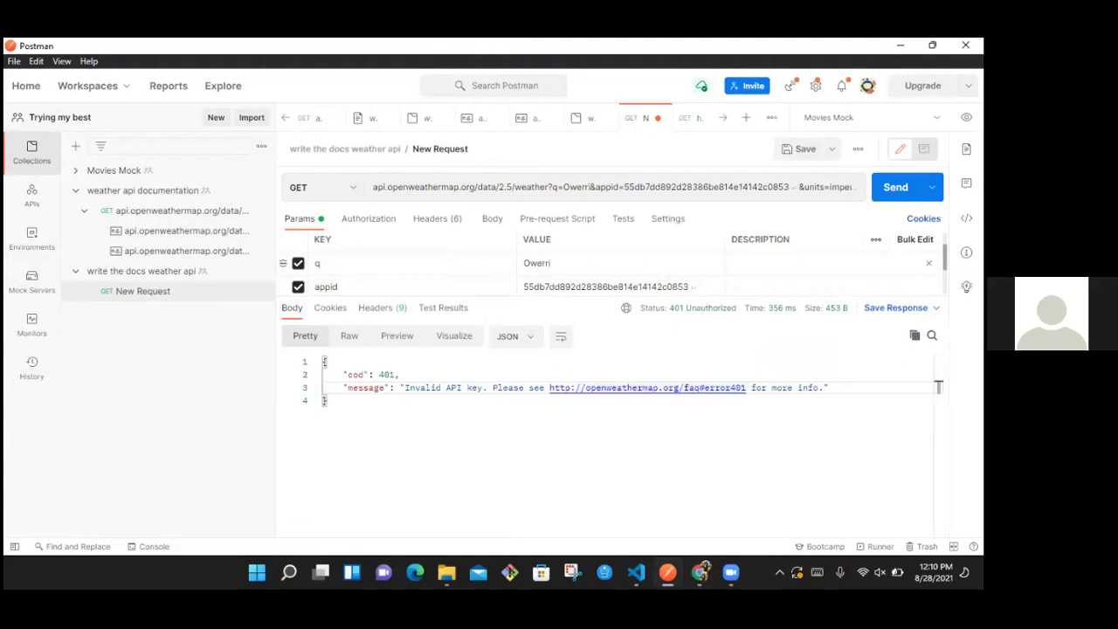
pyautogui.scroll(-2, 393, 267)
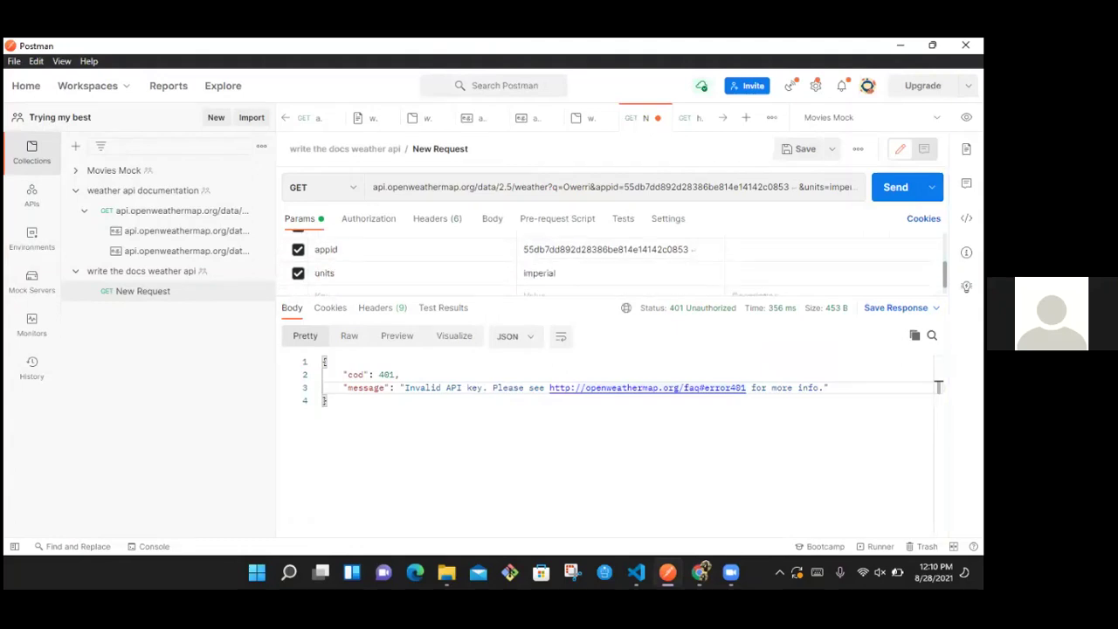
pyautogui.scroll(1, 393, 267)
pyautogui.scroll(1, 611, 271)
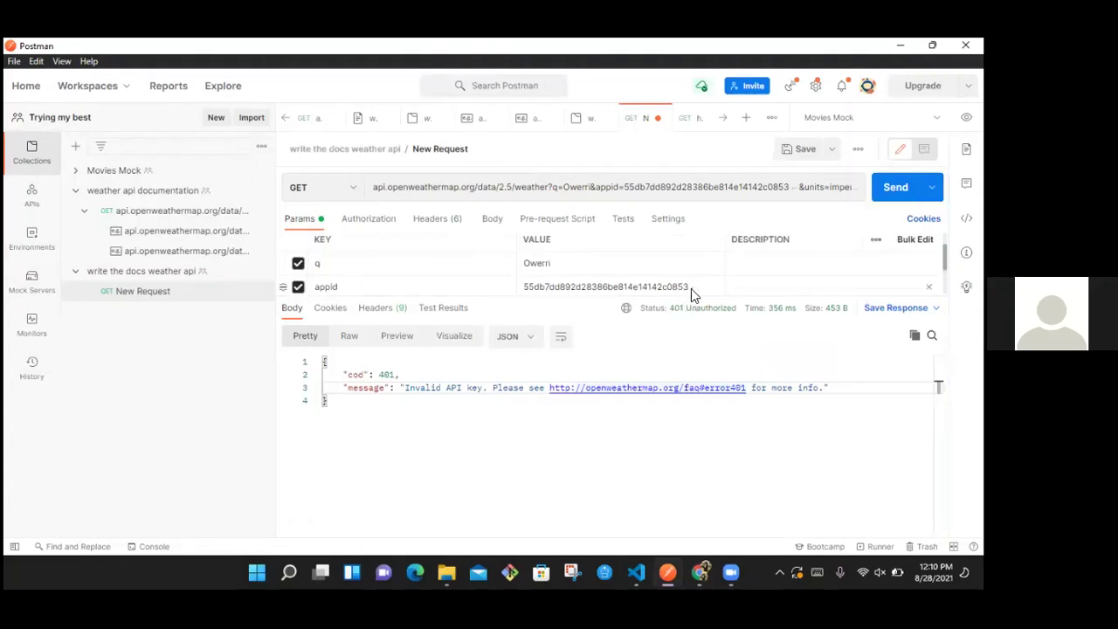
pyautogui.doubleClick(676, 287)
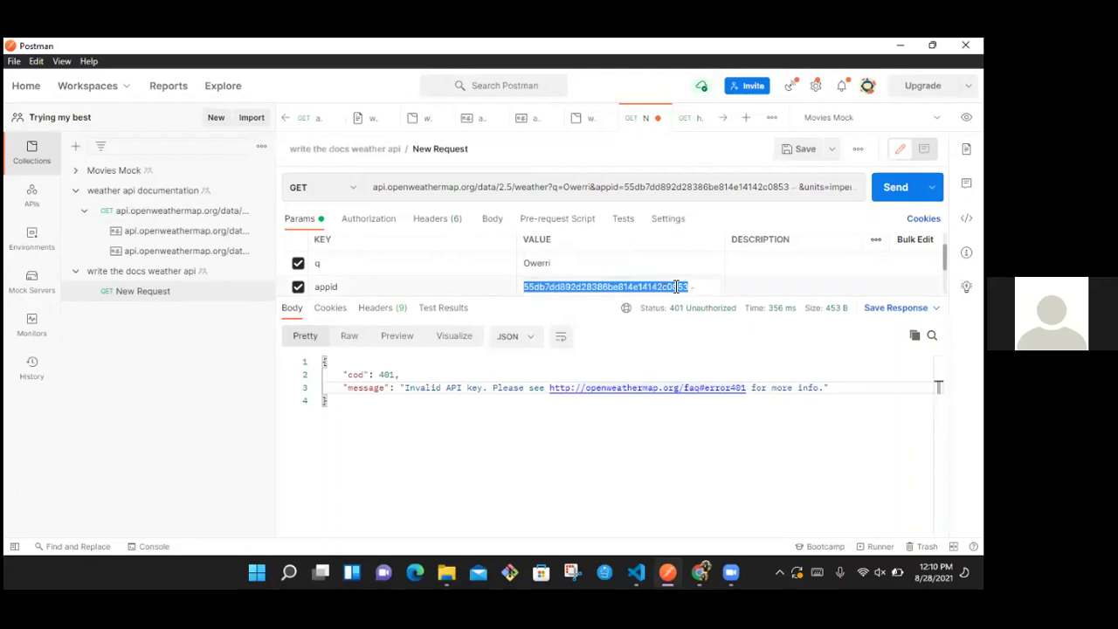
pyautogui.click(676, 286)
pyautogui.click(895, 187)
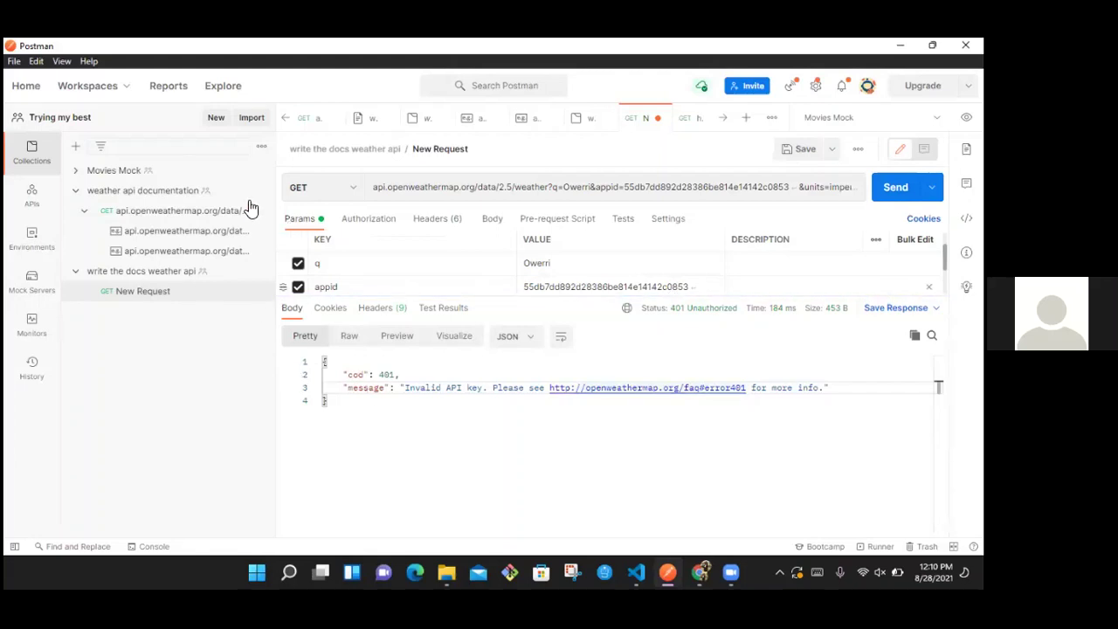
# Step: Open the GET request in the weather api documentation collection, enlarge its query parameters area and send it
pyautogui.click(200, 217)
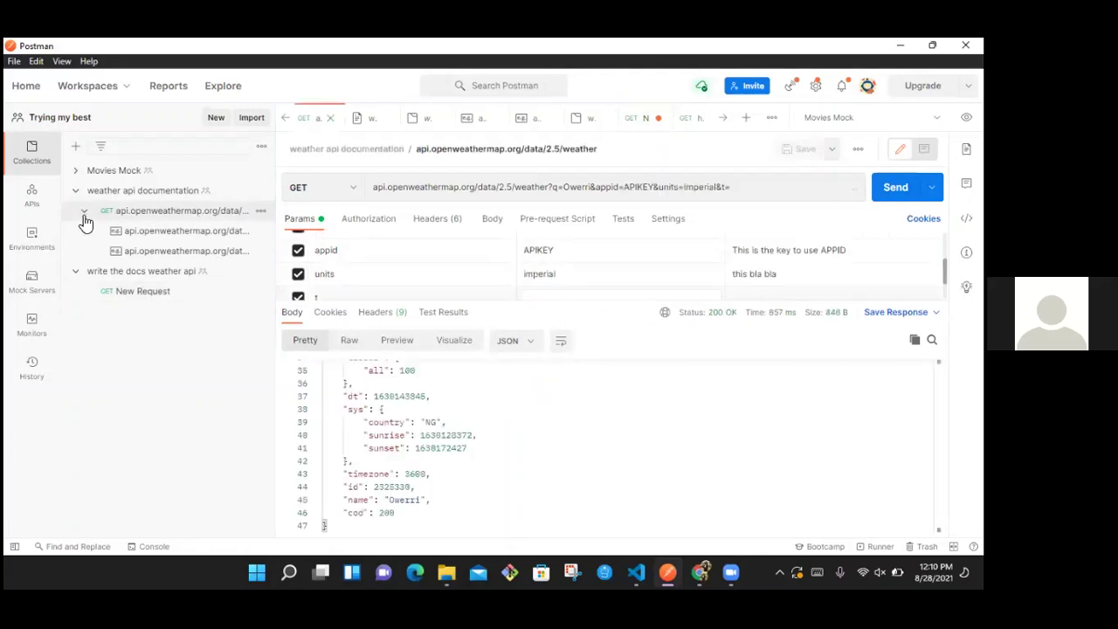
pyautogui.click(76, 272)
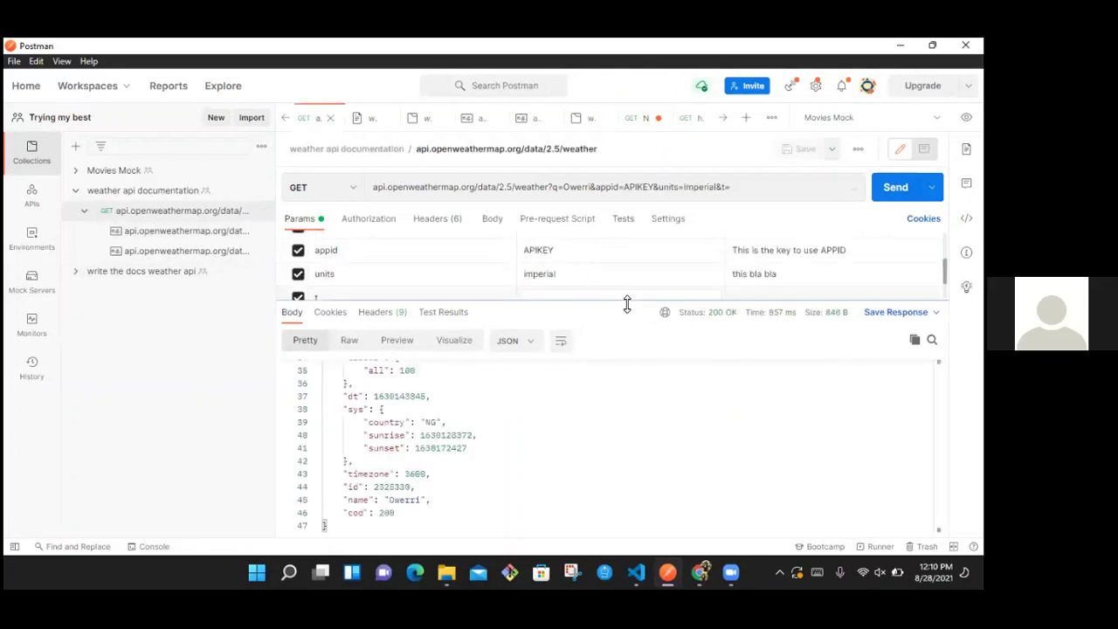
pyautogui.moveTo(626, 305); pyautogui.dragTo(632, 411)
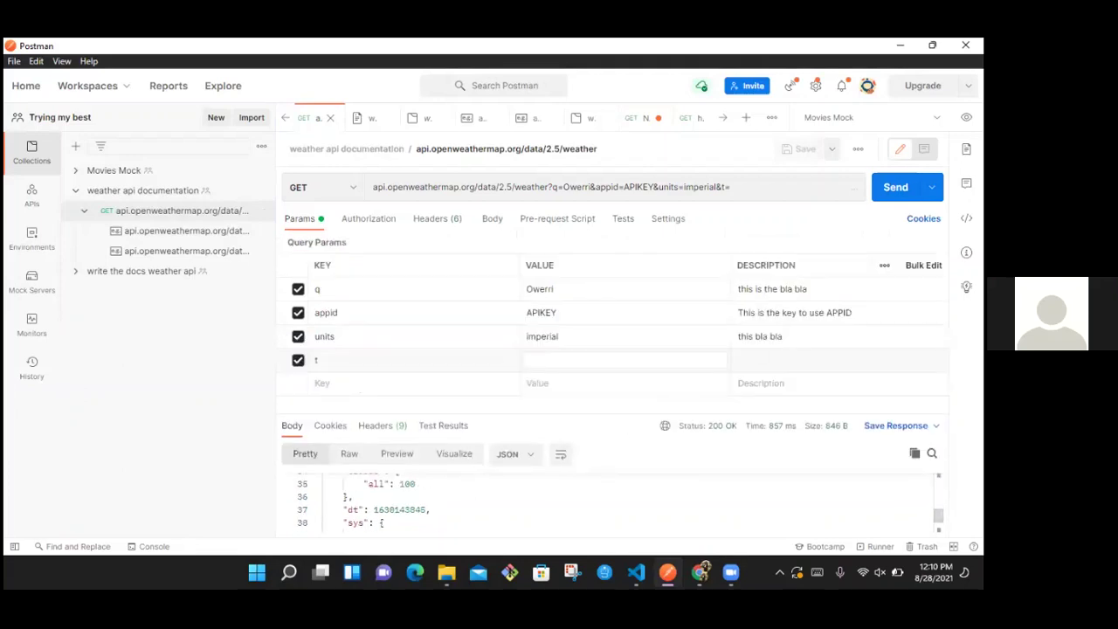
pyautogui.hotkey('ctrl', 'Return')
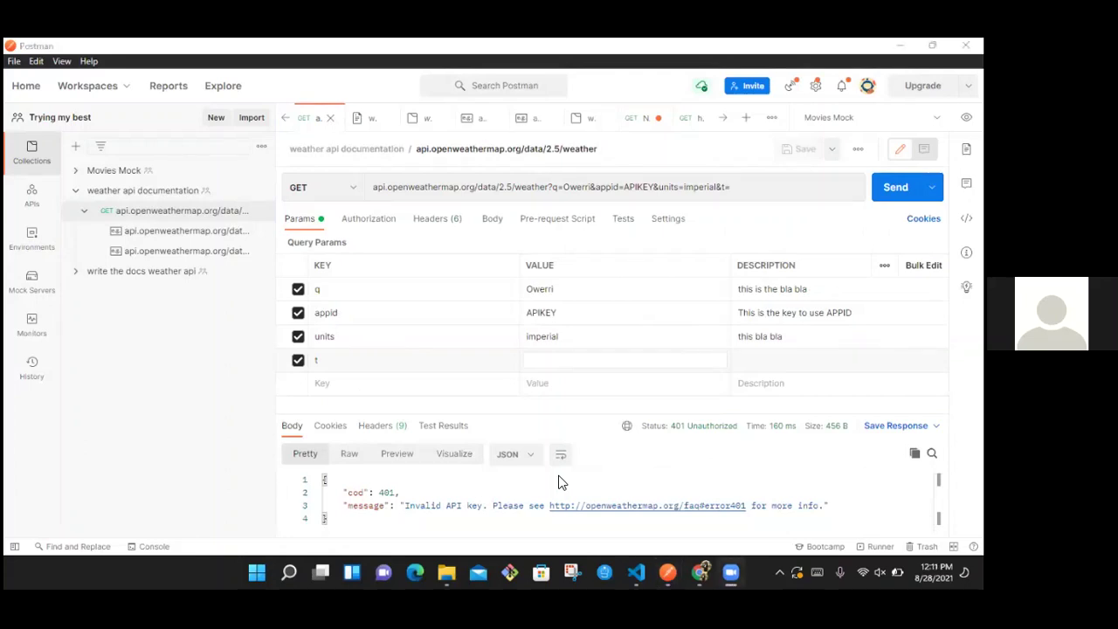
# Step: Arrange Postman side by side with the weather api documentation preview and examine the documented request
pyautogui.click(85, 219)
pyautogui.press('super+Left')
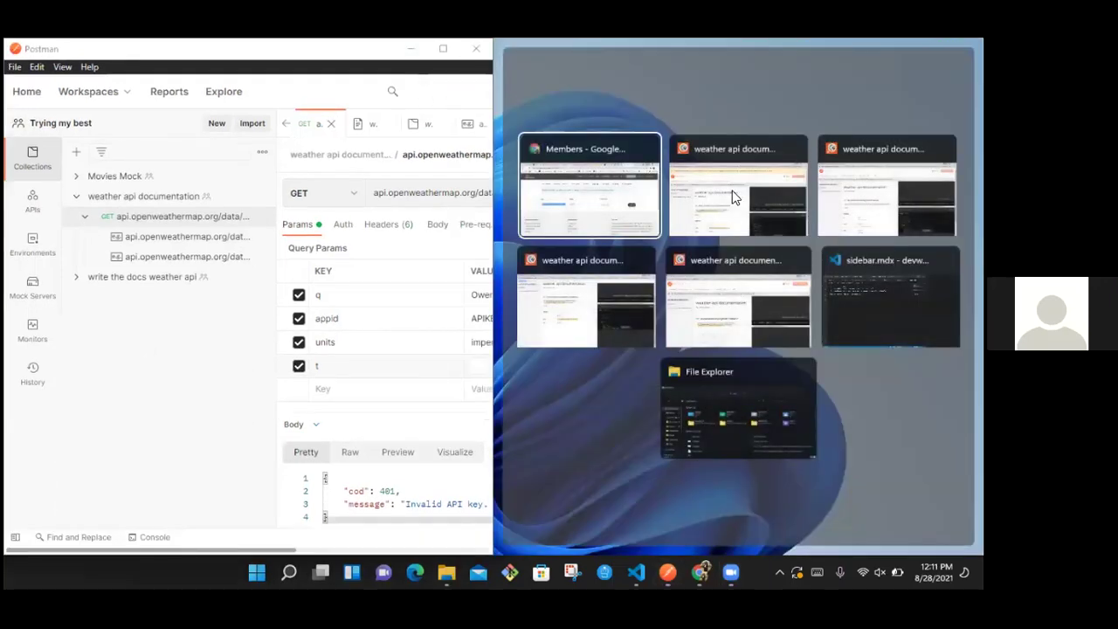
pyautogui.click(800, 297)
pyautogui.press('super+Up')
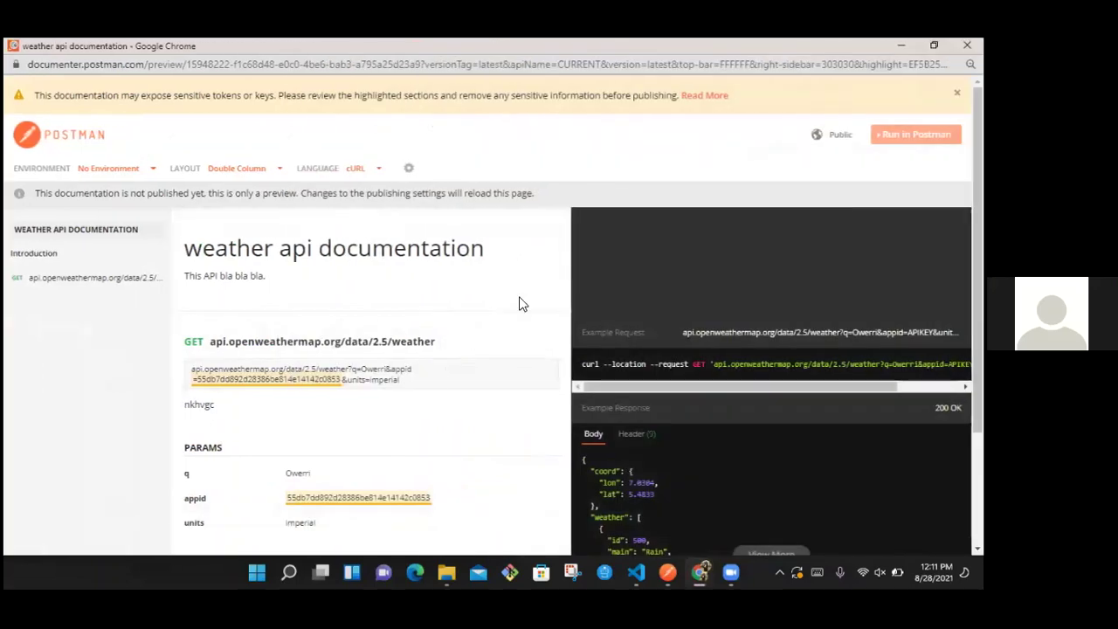
pyautogui.press('super+Down')
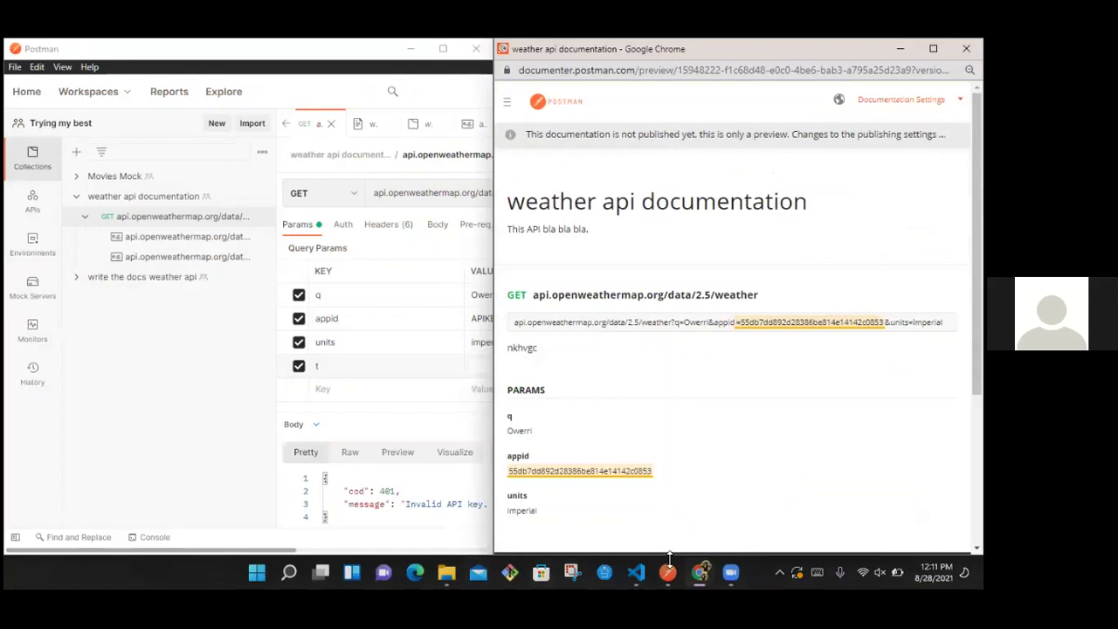
# Step: Switch to the OpenWeather window in Chrome and open the API doc for Current Weather Data
pyautogui.click(700, 572)
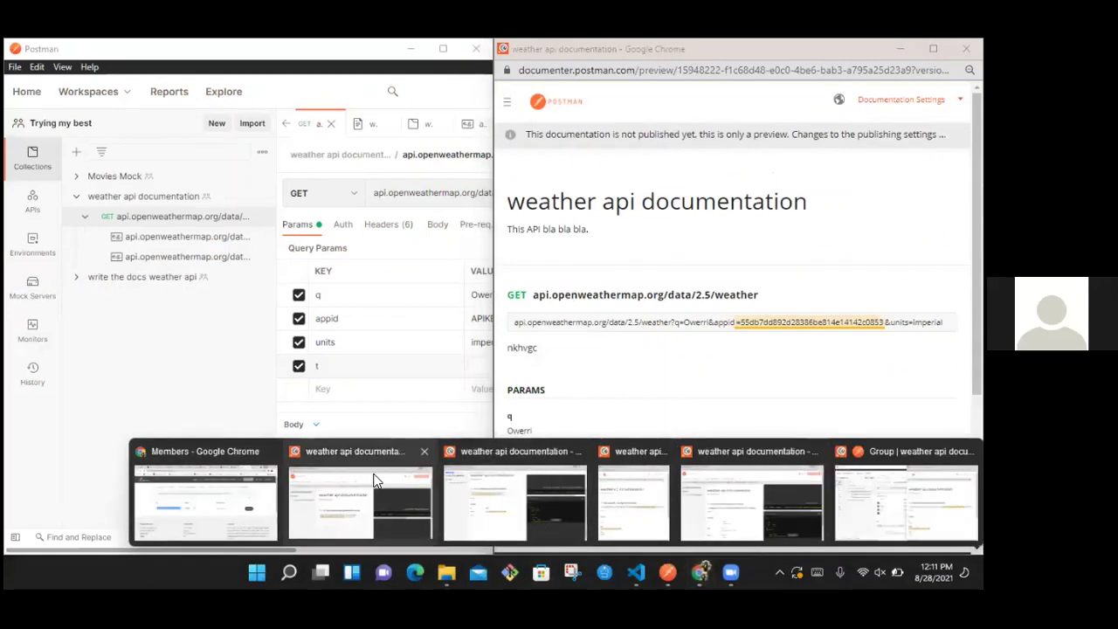
pyautogui.click(220, 482)
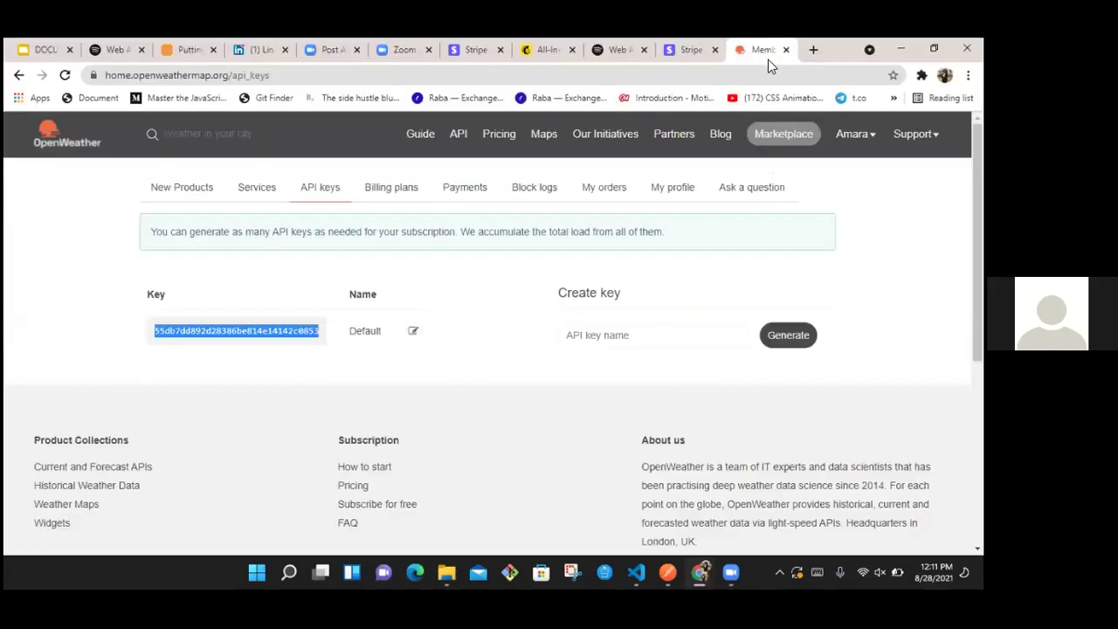
pyautogui.click(460, 147)
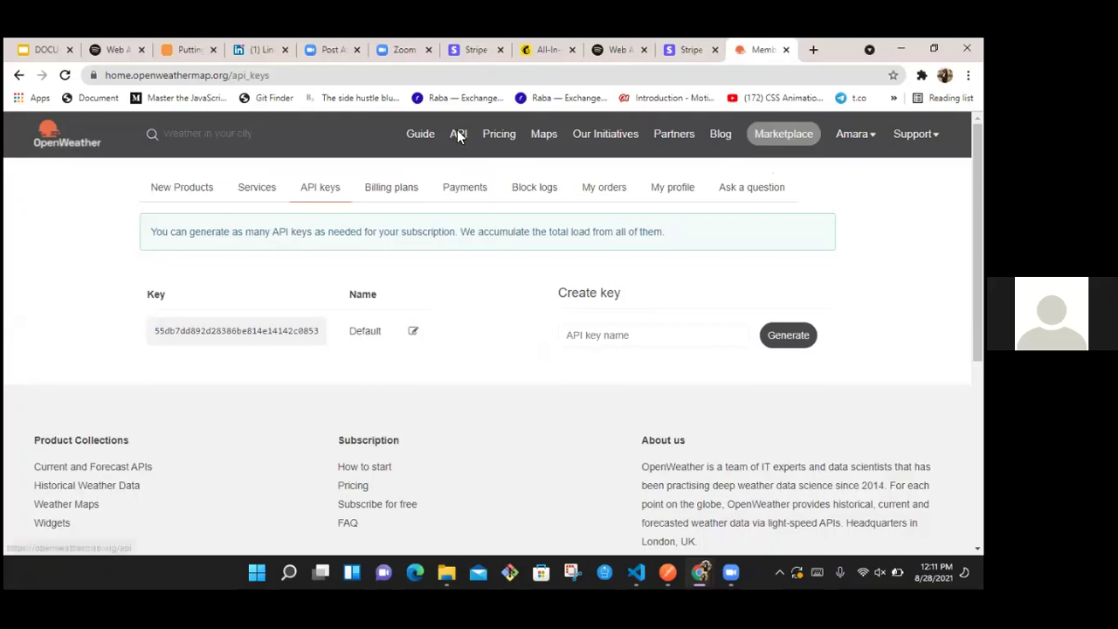
pyautogui.click(457, 132)
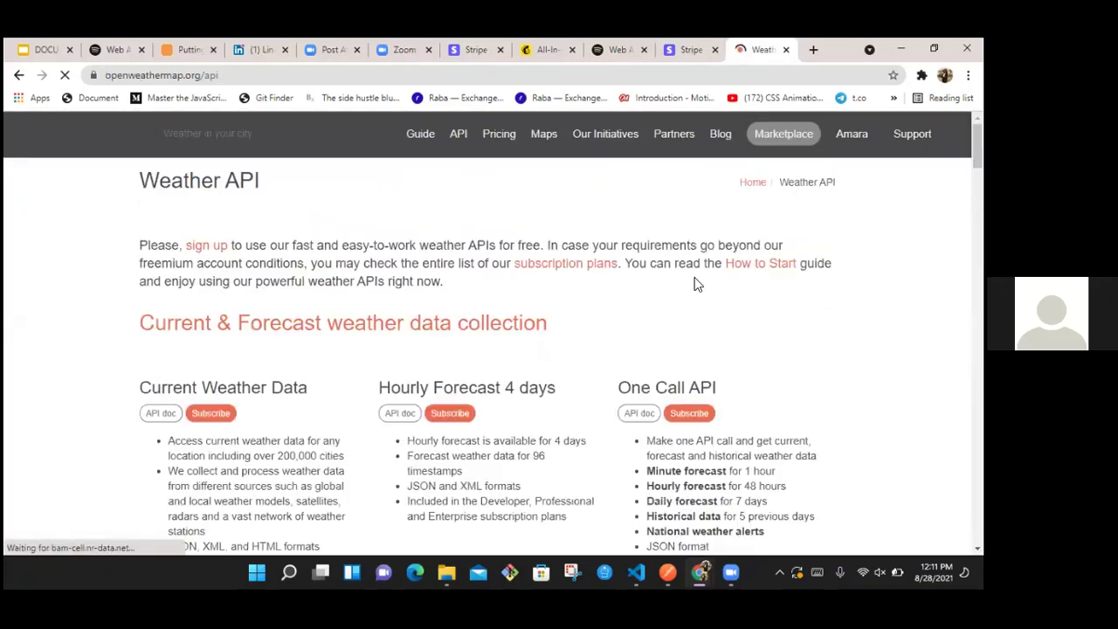
pyautogui.scroll(-5, 689, 264)
pyautogui.scroll(-1, 320, 327)
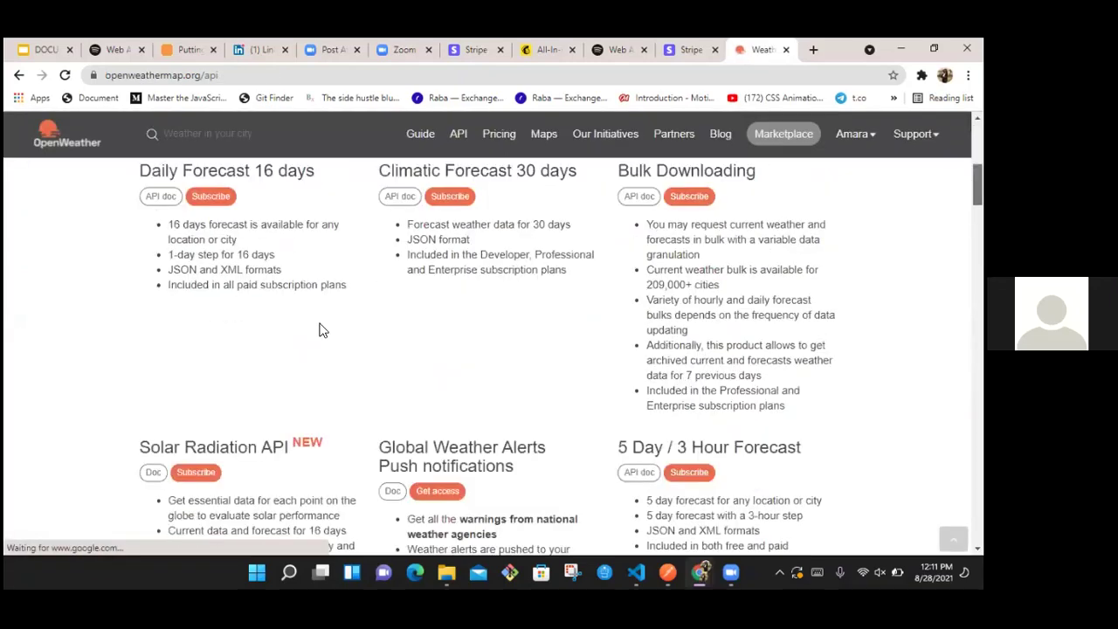
pyautogui.scroll(2, 319, 327)
pyautogui.scroll(3, 391, 320)
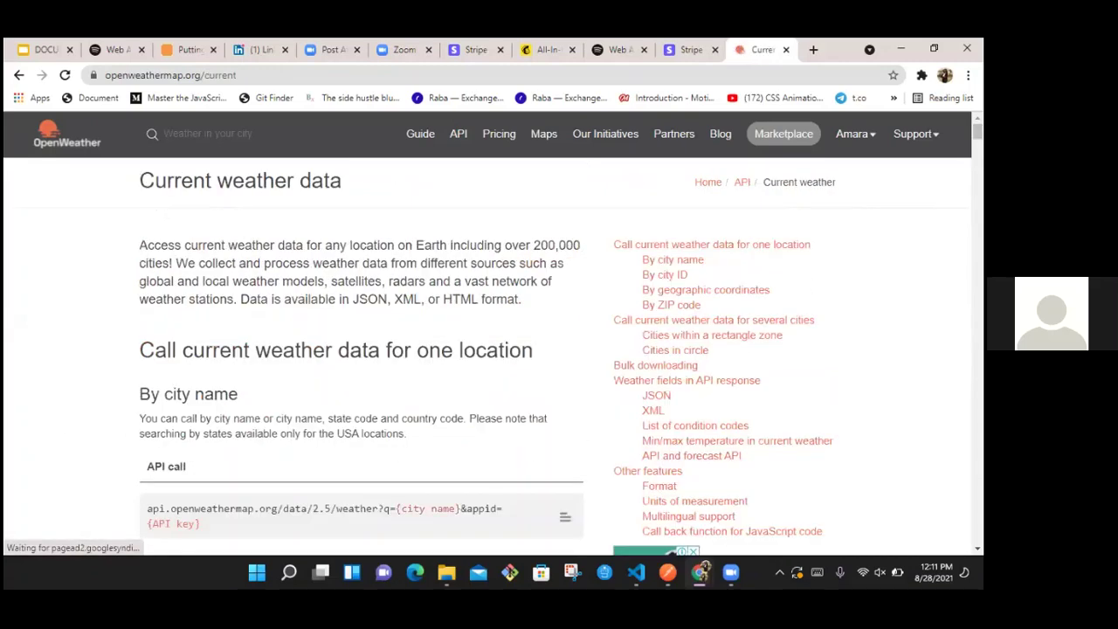
# Step: Copy the first API call under By city name, which takes only a city name and an API key
pyautogui.scroll(-2, 559, 341)
pyautogui.scroll(-1, 529, 229)
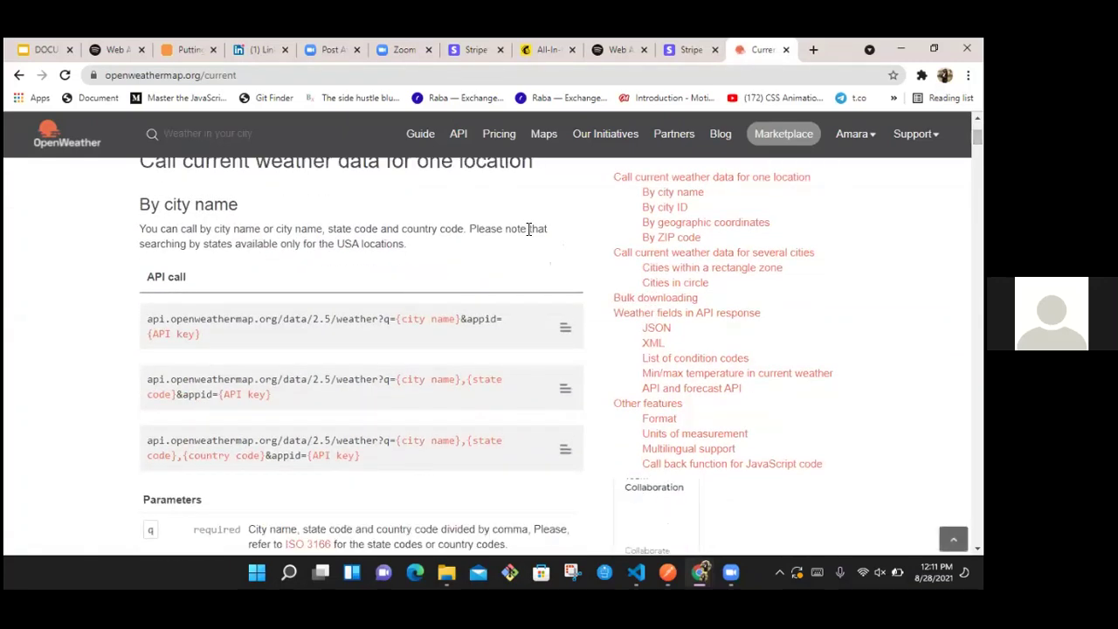
pyautogui.tripleClick(344, 317)
pyautogui.hotkey('ctrl', 'c')
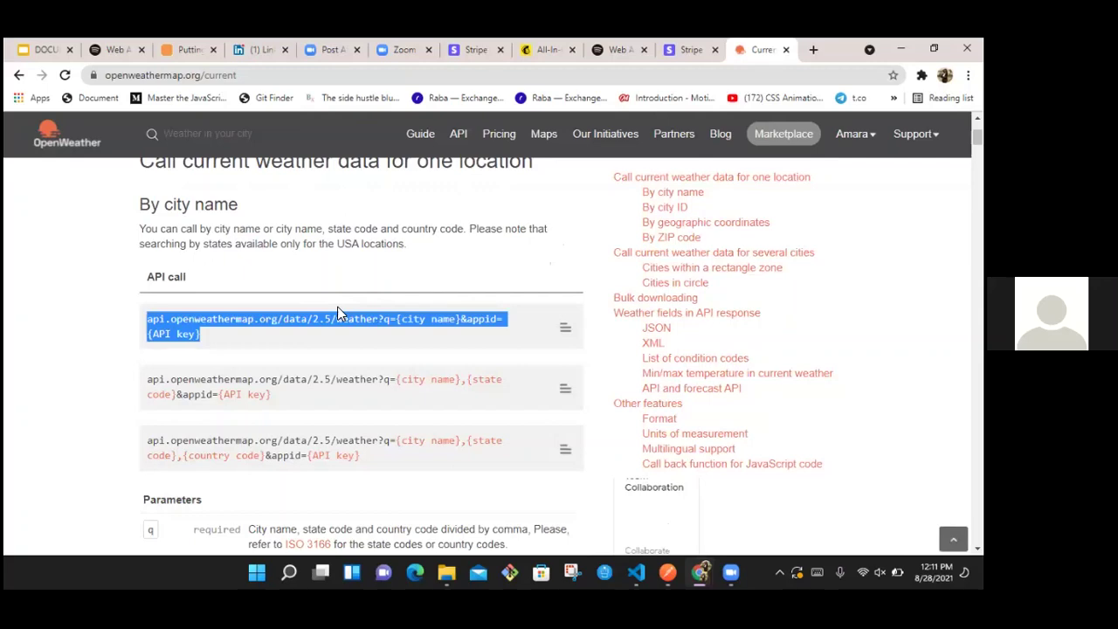
# Step: Switch to Postman and replace the URL of the weather api documentation GET request with the copied API call
pyautogui.press('super+Right')
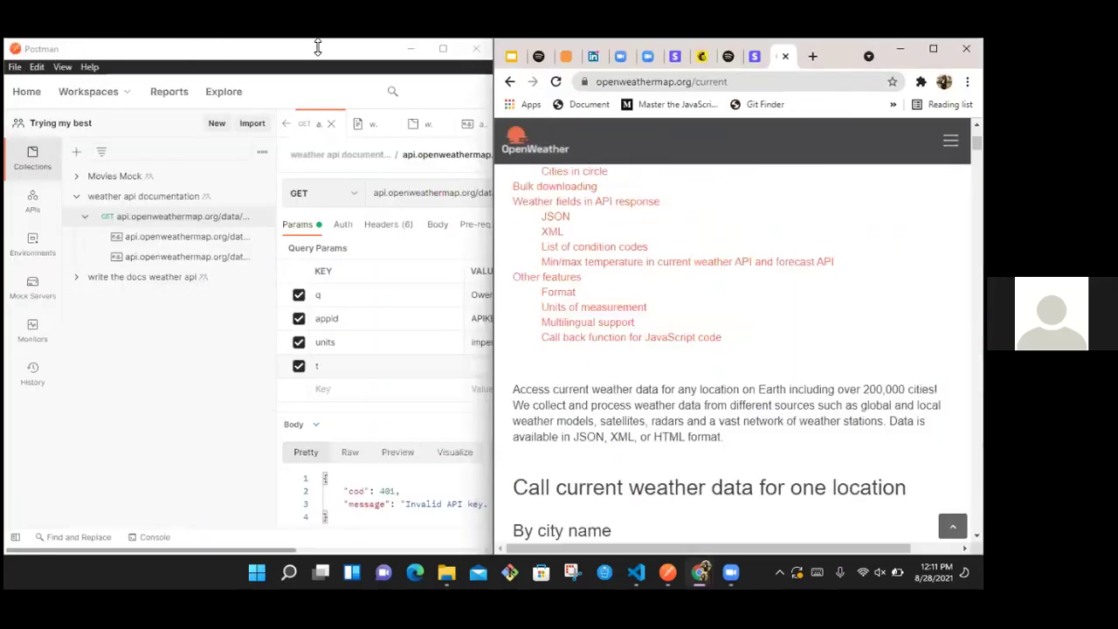
pyautogui.click(444, 43)
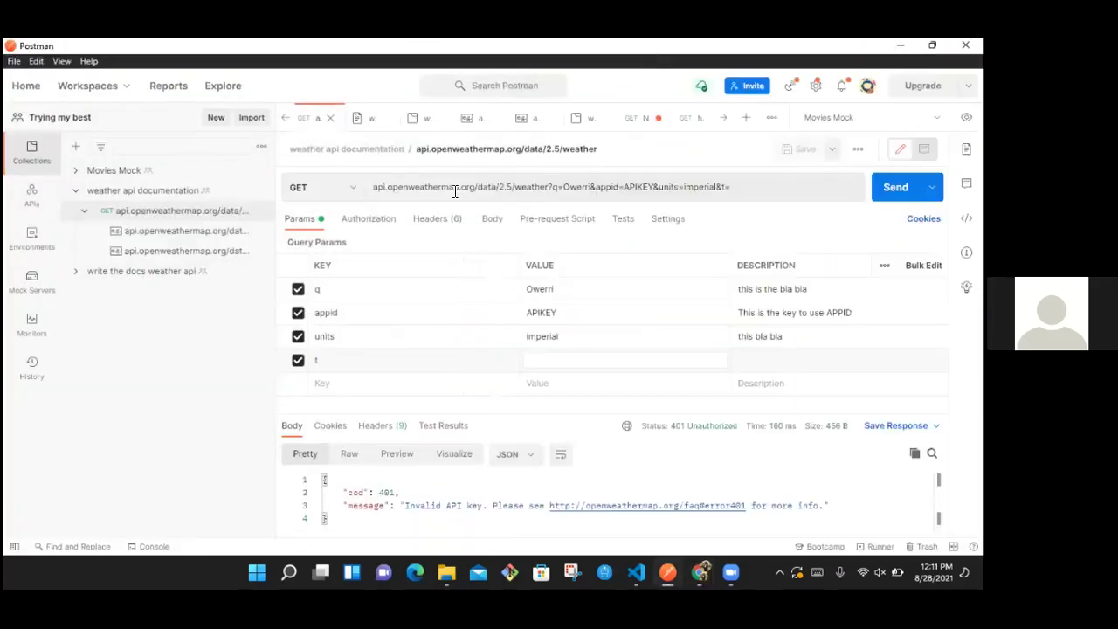
pyautogui.tripleClick(455, 191)
pyautogui.hotkey('ctrl', 'v')
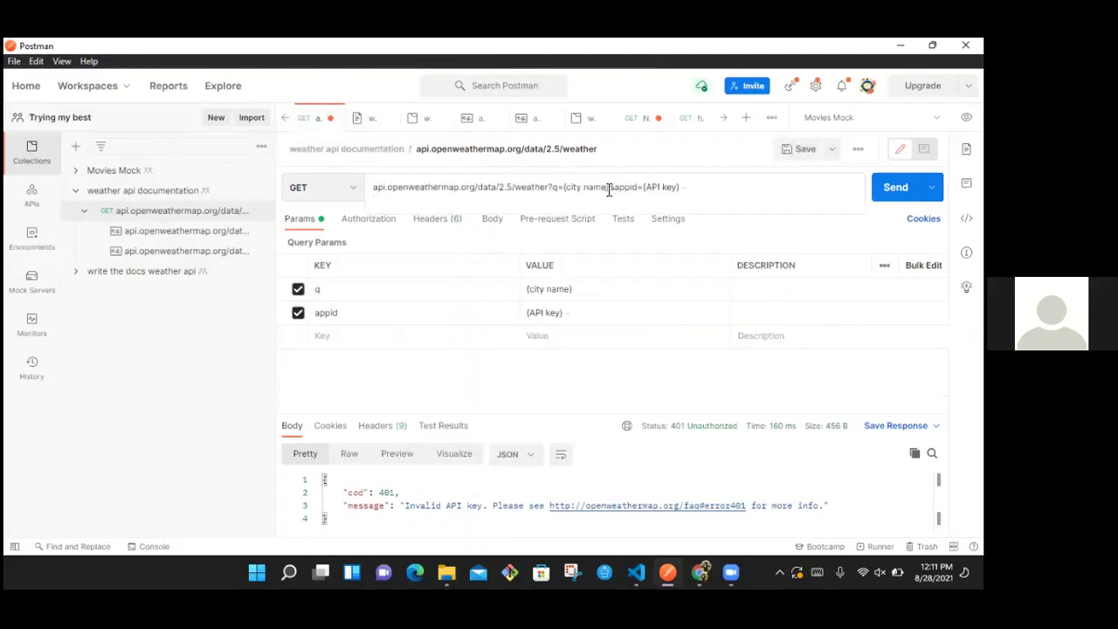
# Step: Replace the {city name} placeholder in the request URL with Owerri and keep {API key} as the appid placeholder
pyautogui.moveTo(564, 188); pyautogui.dragTo(609, 189)
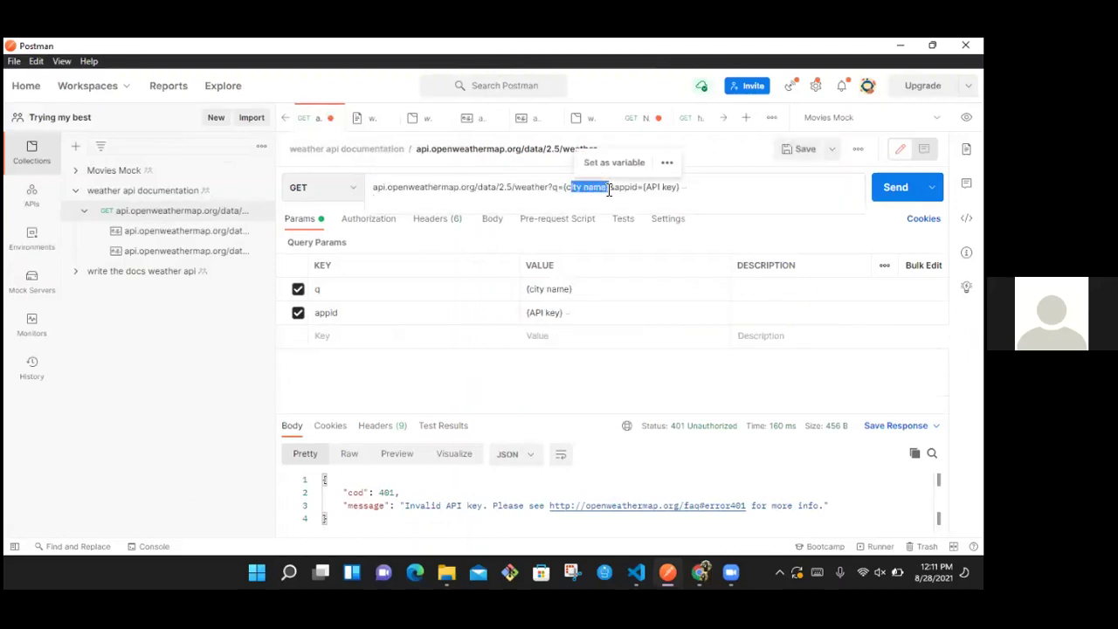
pyautogui.write('Owerr')
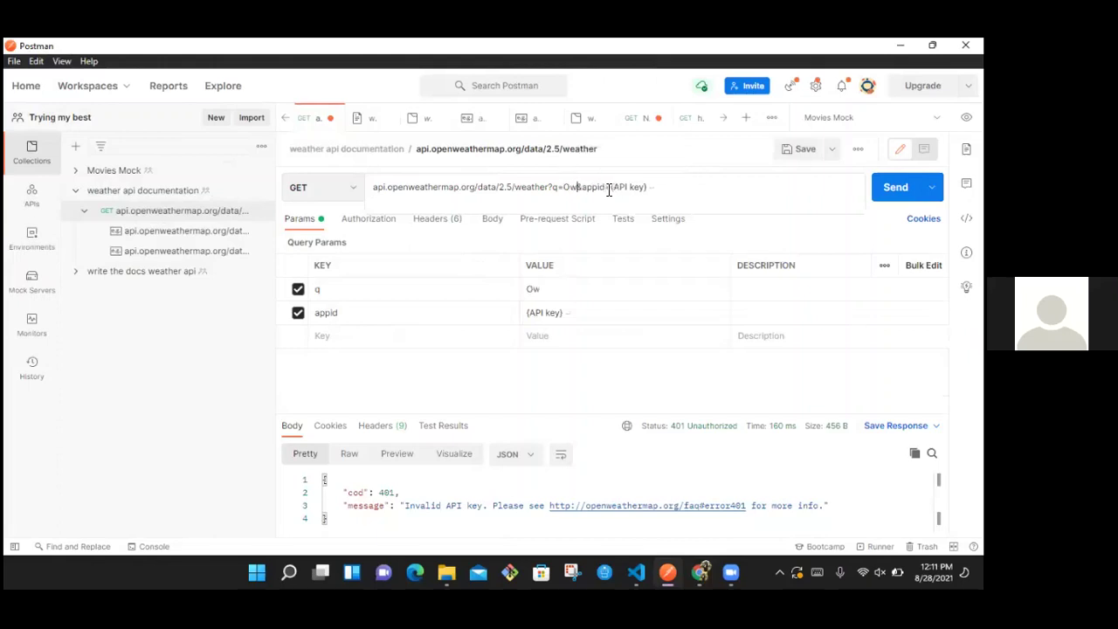
pyautogui.write('i')
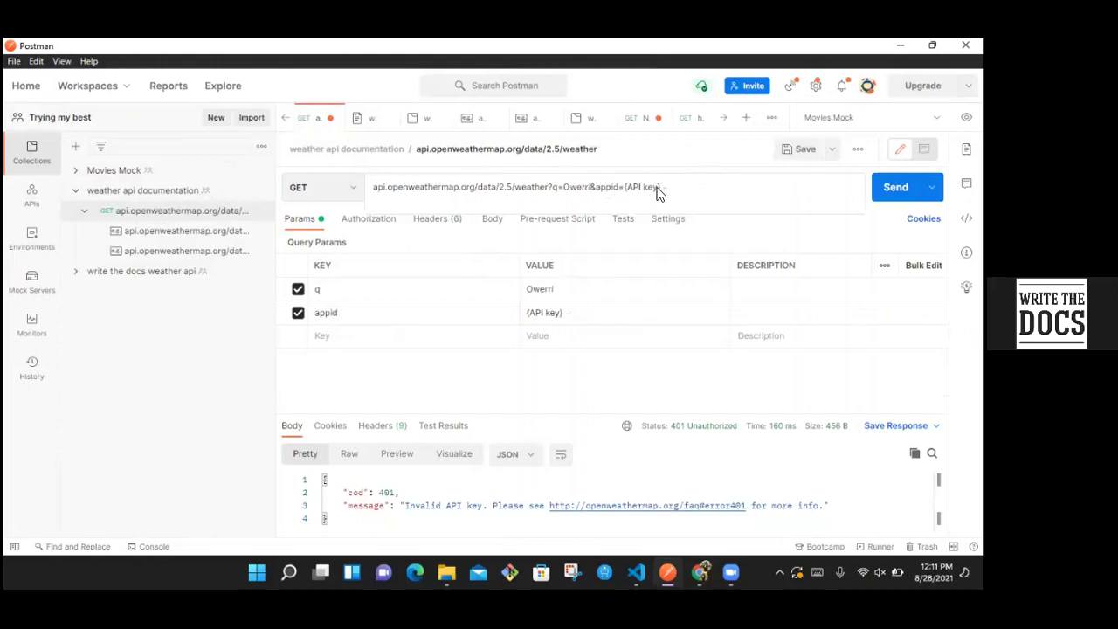
pyautogui.hotkey('ctrl', 'a')
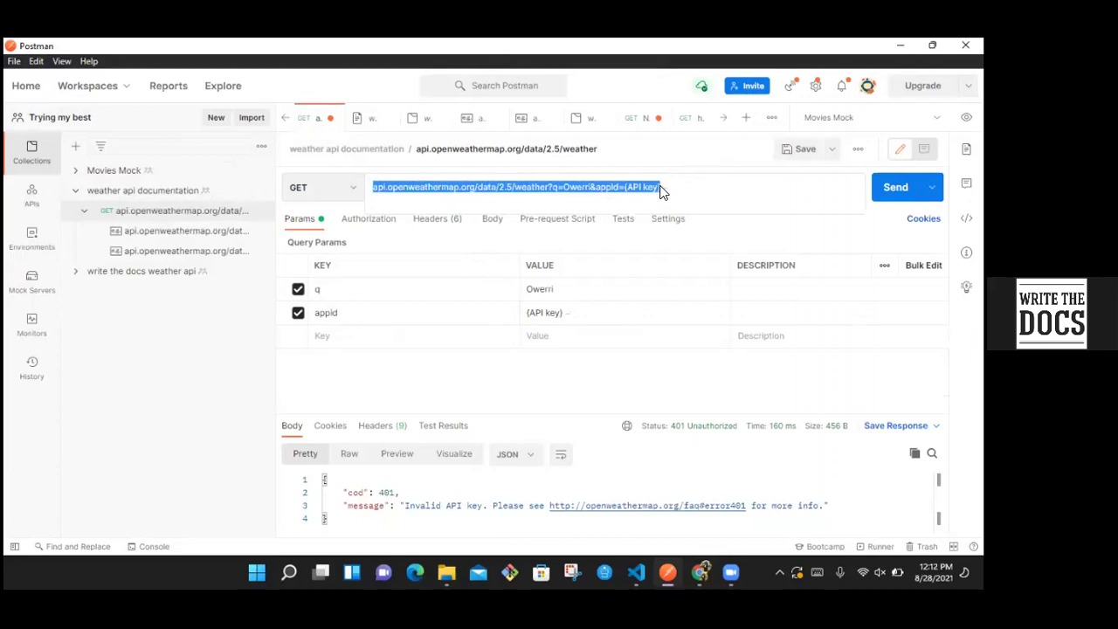
pyautogui.click(658, 187)
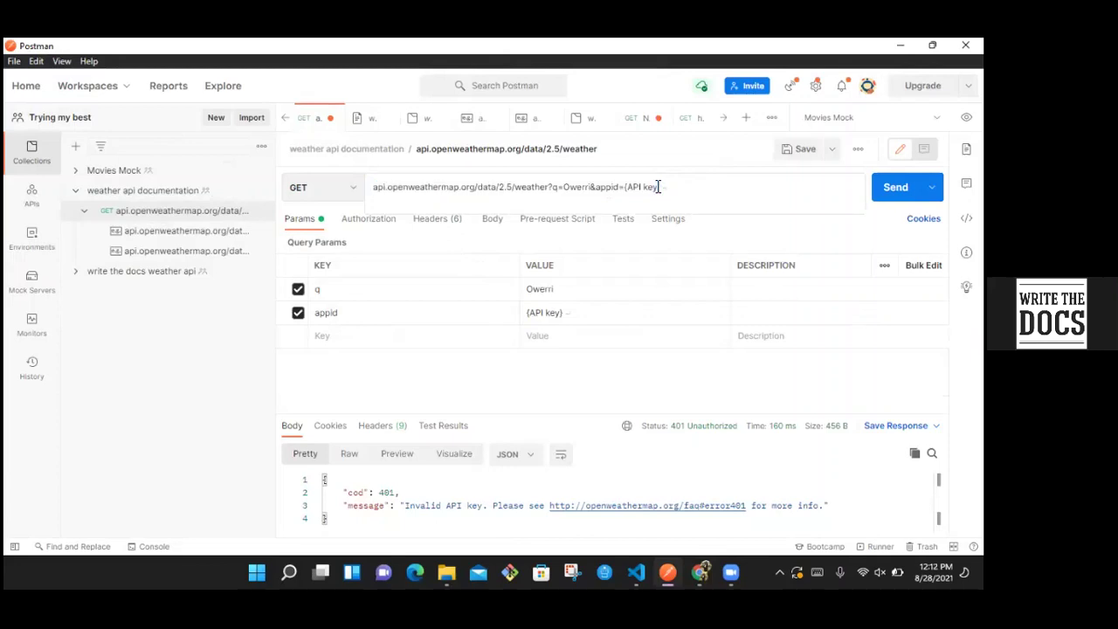
pyautogui.write('}')
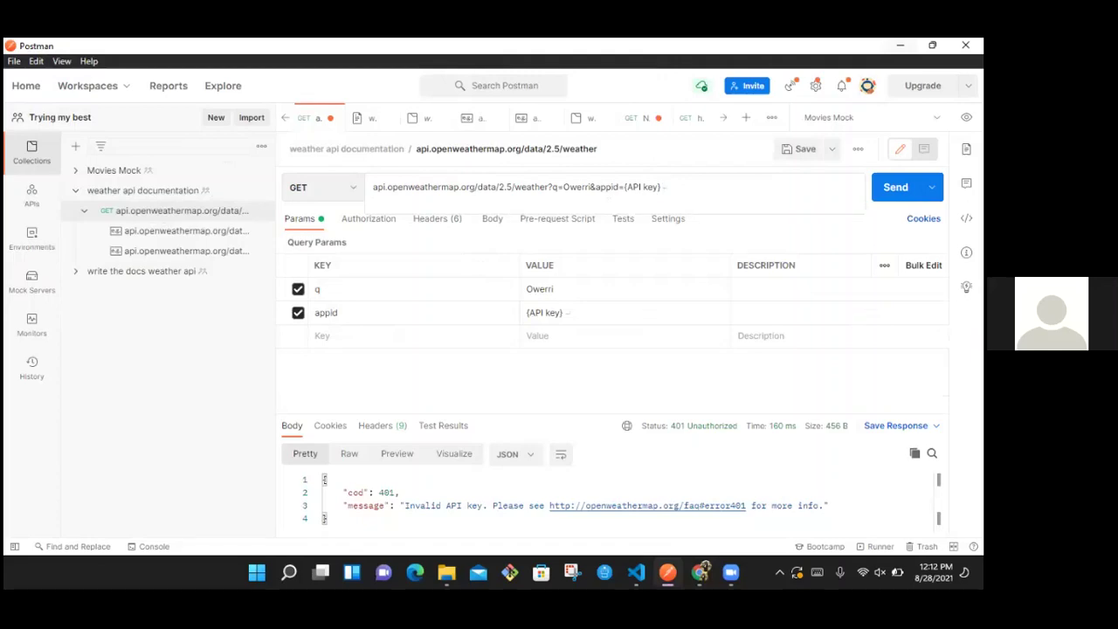
# Step: Switch to Chrome, review the current weather call and its parameters, and open the API doc for Hourly Forecast 4 days
pyautogui.click(699, 572)
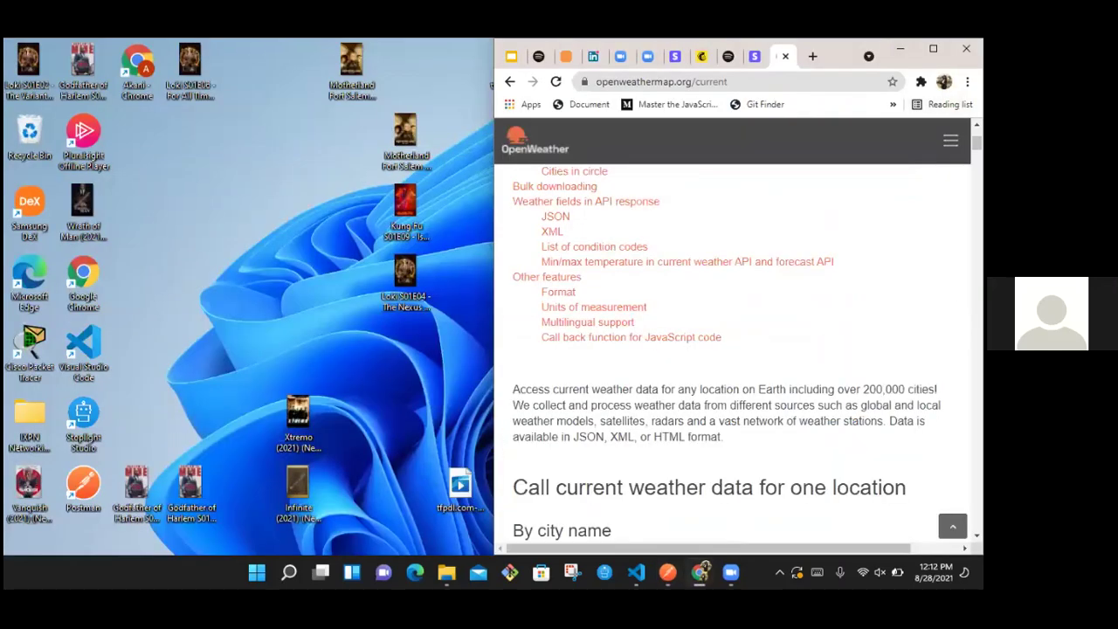
pyautogui.press('super+Up')
pyautogui.scroll(3, 659, 496)
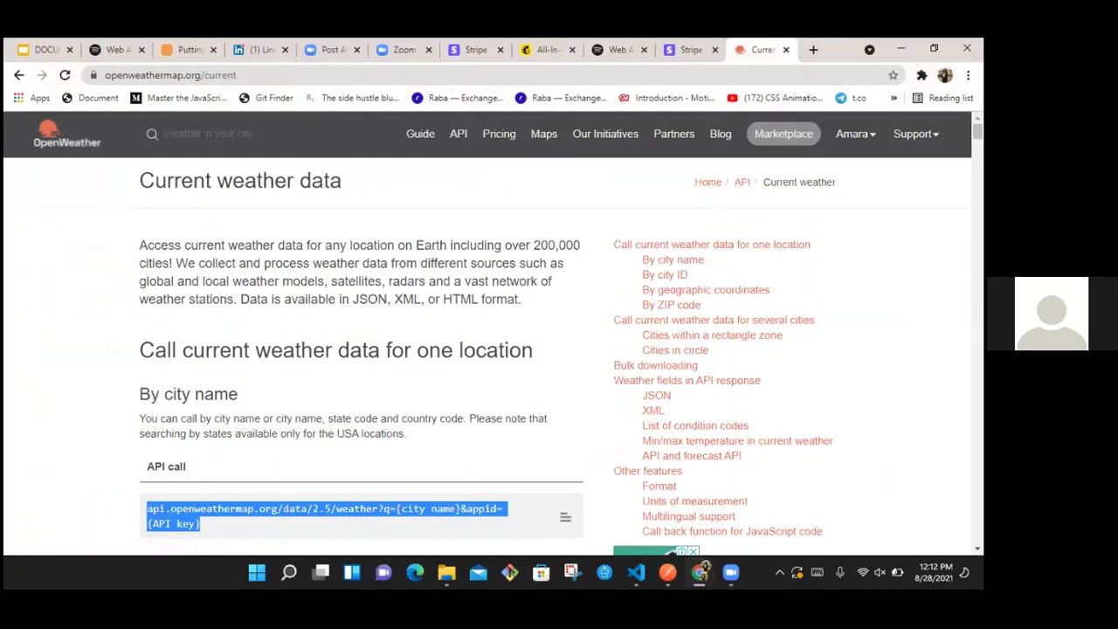
pyautogui.scroll(-4, 360, 349)
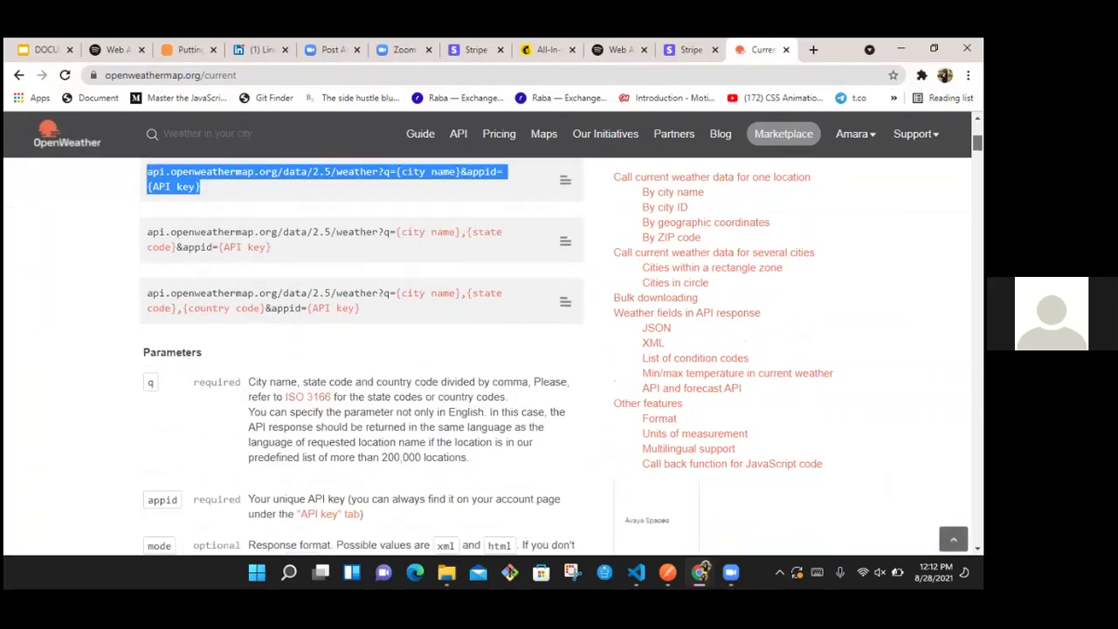
pyautogui.scroll(2, 361, 350)
pyautogui.scroll(2, 361, 349)
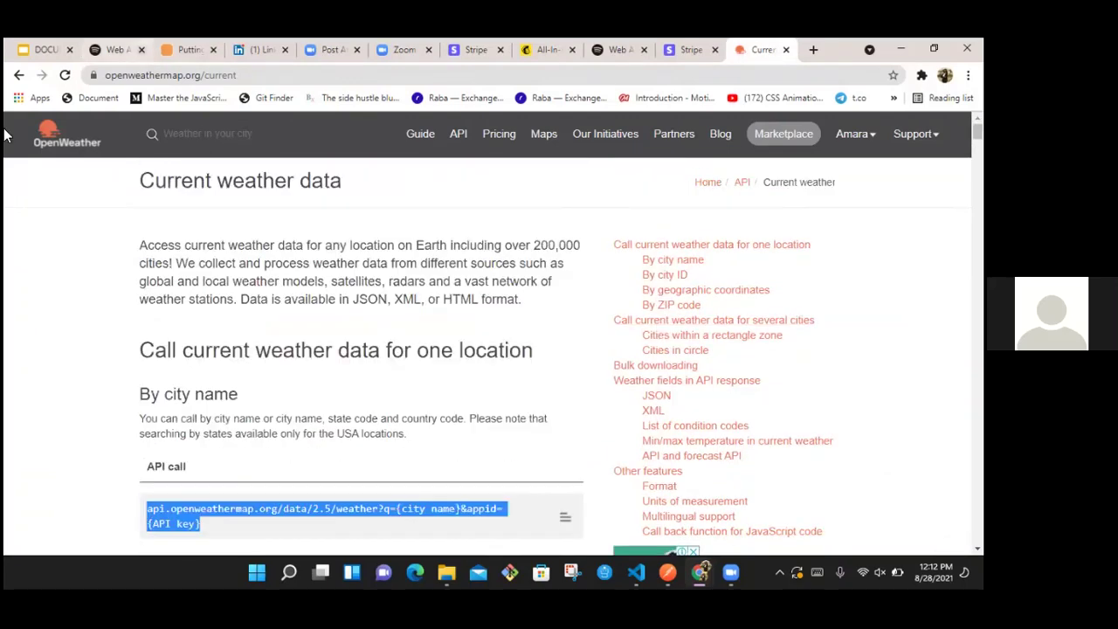
pyautogui.click(19, 75)
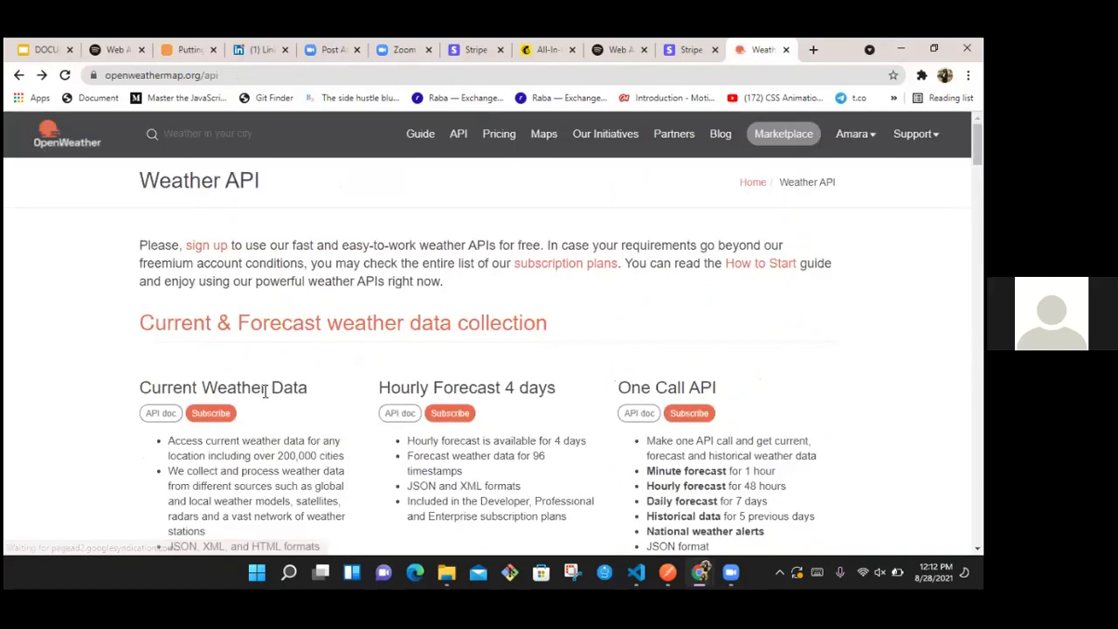
pyautogui.click(407, 417)
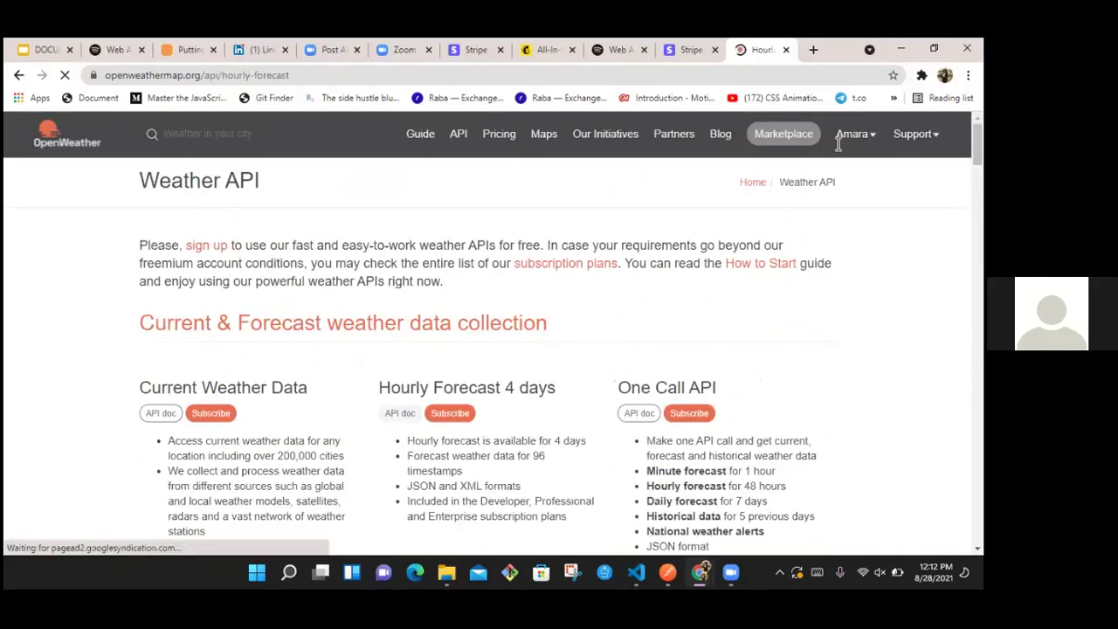
# Step: Open the account's My API keys page and generate a new API key named appid
pyautogui.moveTo(852, 133)
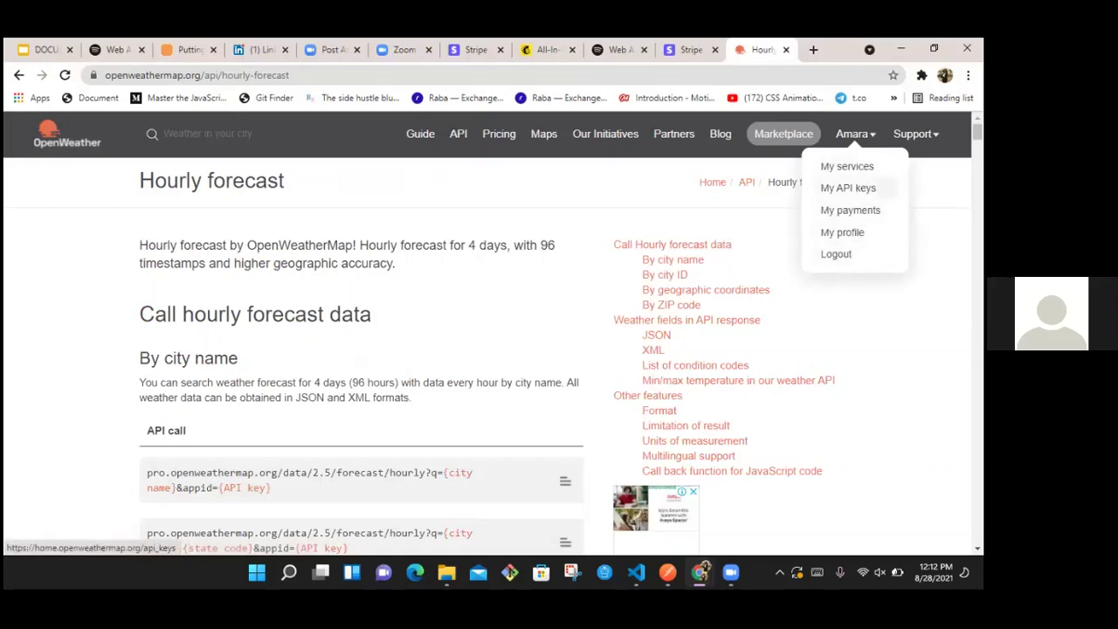
pyautogui.click(848, 188)
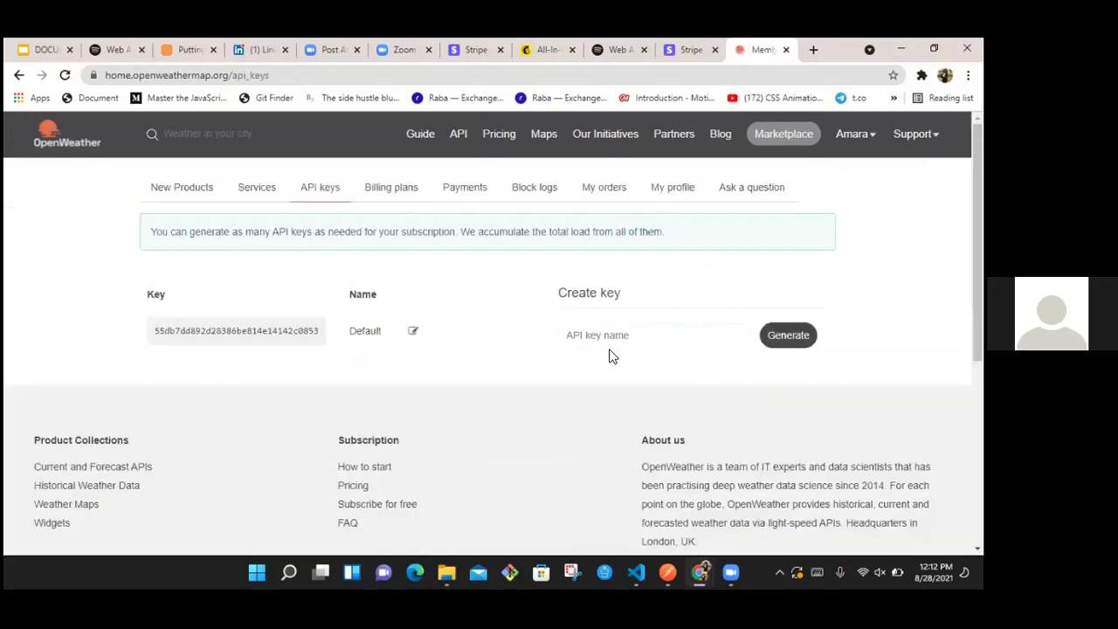
pyautogui.click(780, 339)
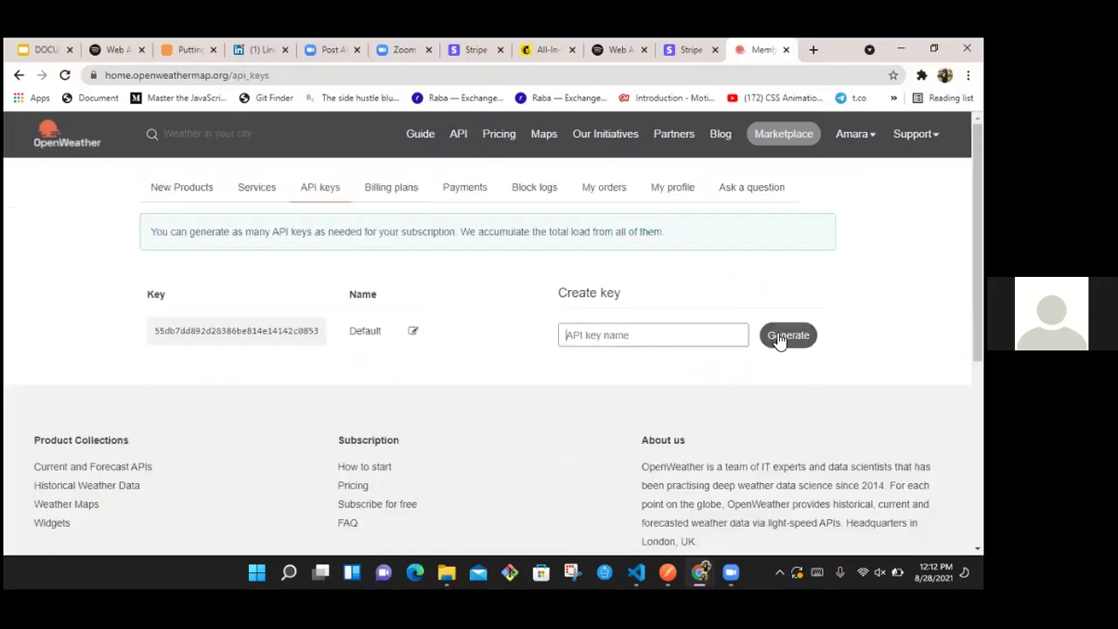
pyautogui.click(667, 337)
pyautogui.write('a')
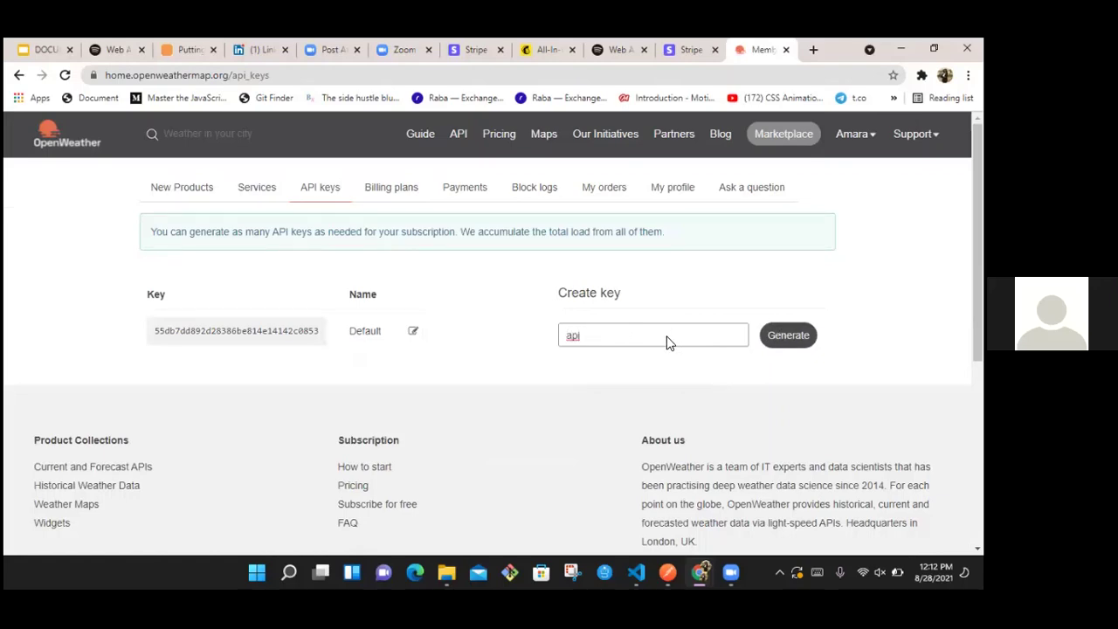
pyautogui.write('pi')
pyautogui.press('super+Right')
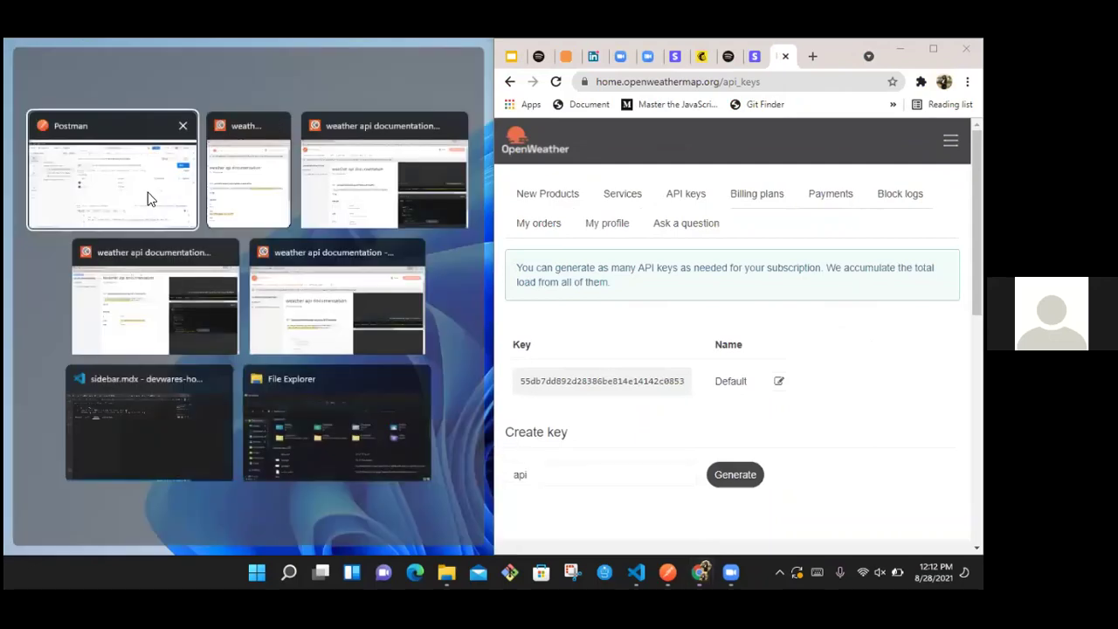
pyautogui.click(148, 199)
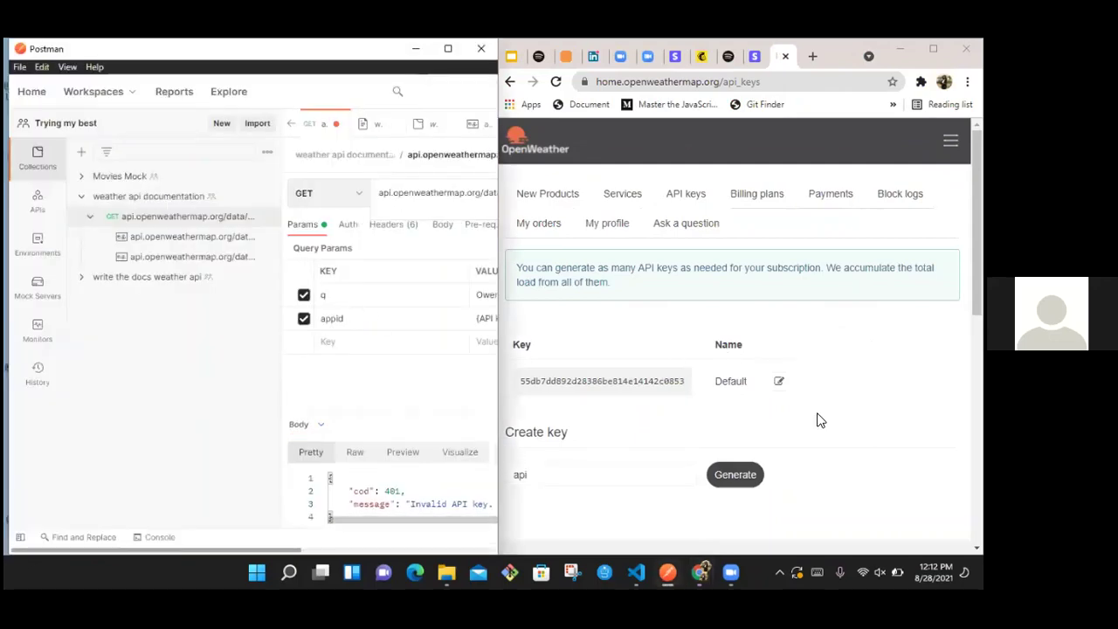
pyautogui.click(549, 474)
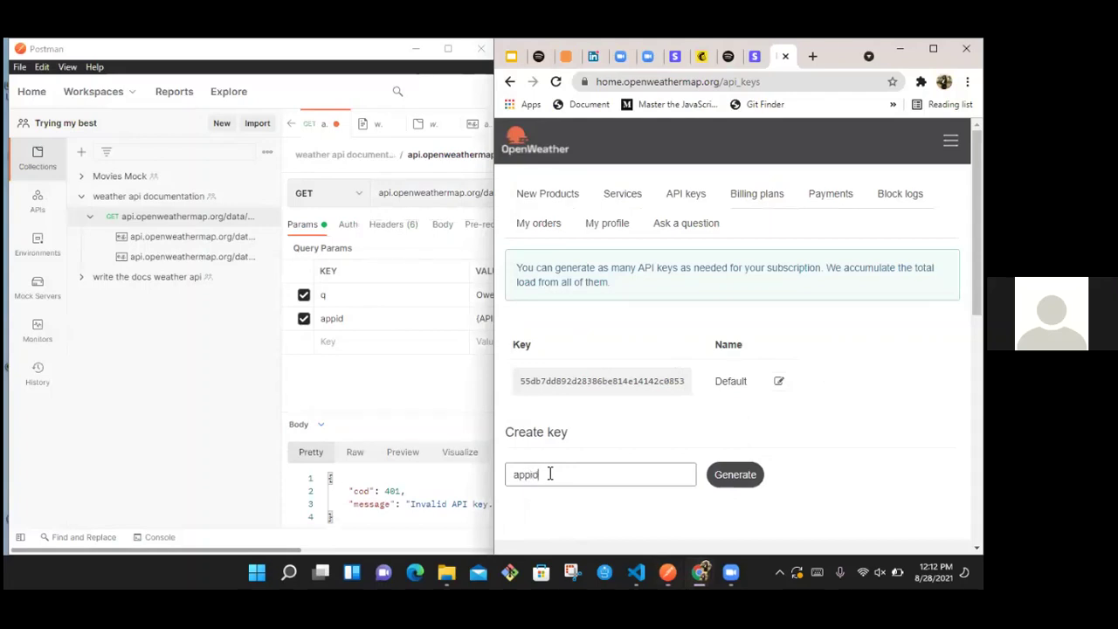
pyautogui.click(732, 474)
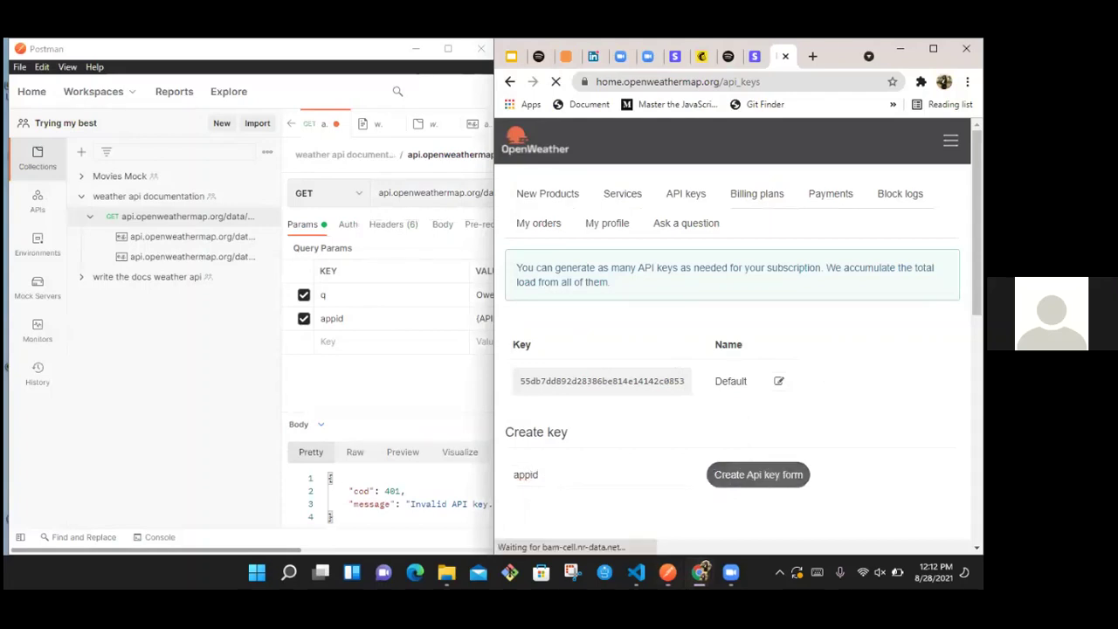
# Step: Copy the value of the API key named appid from the keys list
pyautogui.click(933, 48)
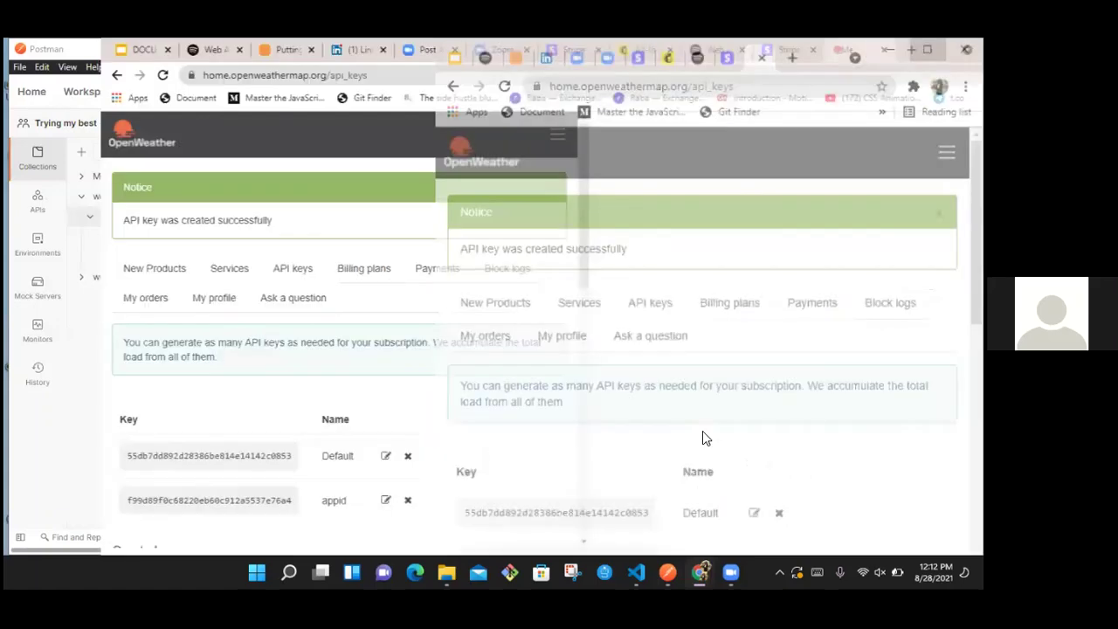
pyautogui.doubleClick(255, 455)
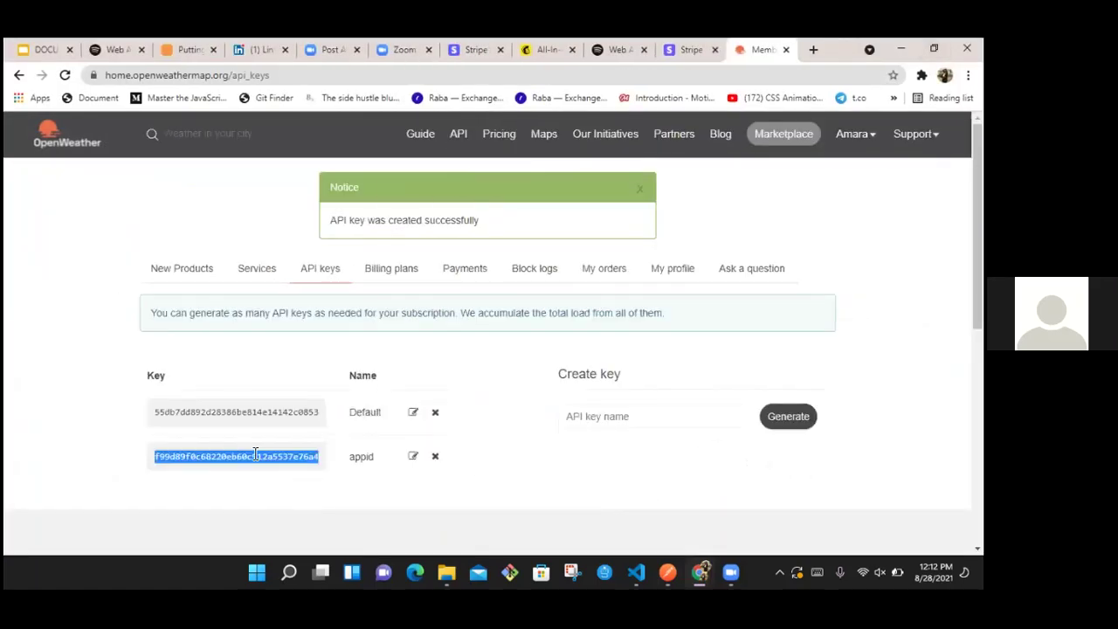
pyautogui.press('super+Down')
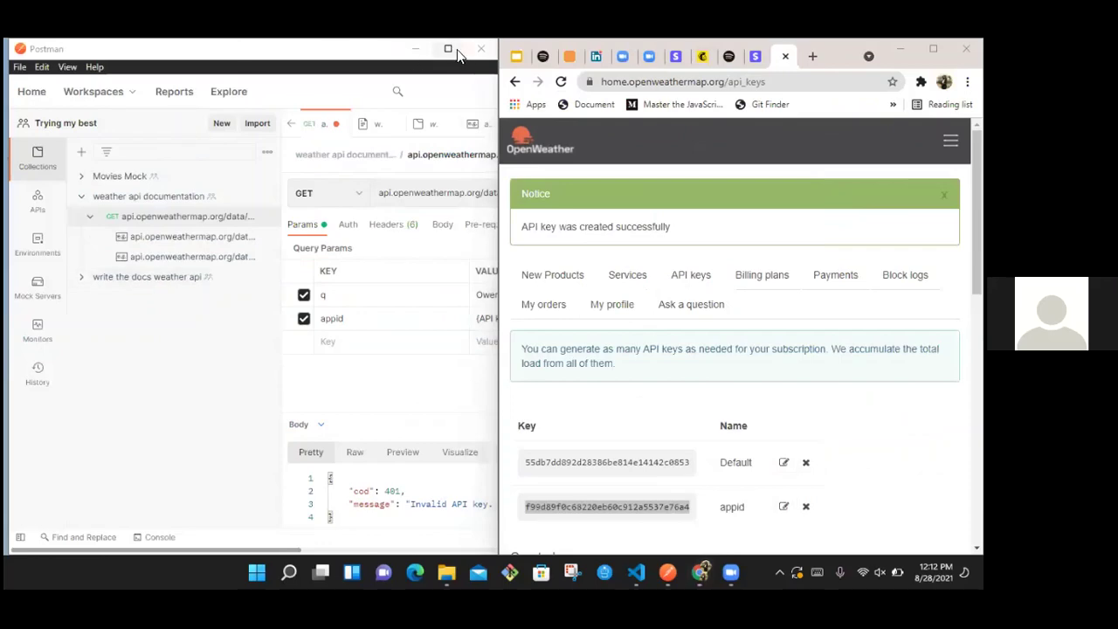
# Step: In Postman, replace the {API key} placeholder in the request URL with the copied API key and send the request
pyautogui.click(452, 50)
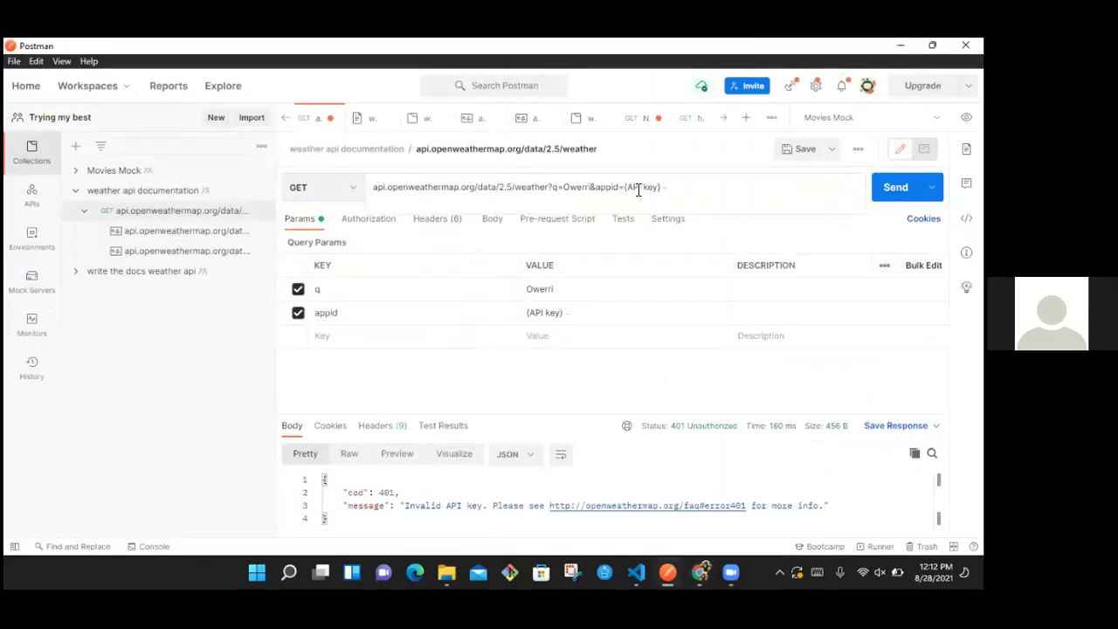
pyautogui.hotkey('shift', 'Left')
pyautogui.hotkey('shift', 'Left')
pyautogui.hotkey('shift', 'Left')
pyautogui.hotkey('shift', 'Left')
pyautogui.hotkey('shift', 'Left')
pyautogui.hotkey('shift', 'Left')
pyautogui.hotkey('shift', 'Left')
pyautogui.hotkey('shift', 'Left')
pyautogui.hotkey('shift', 'Left')
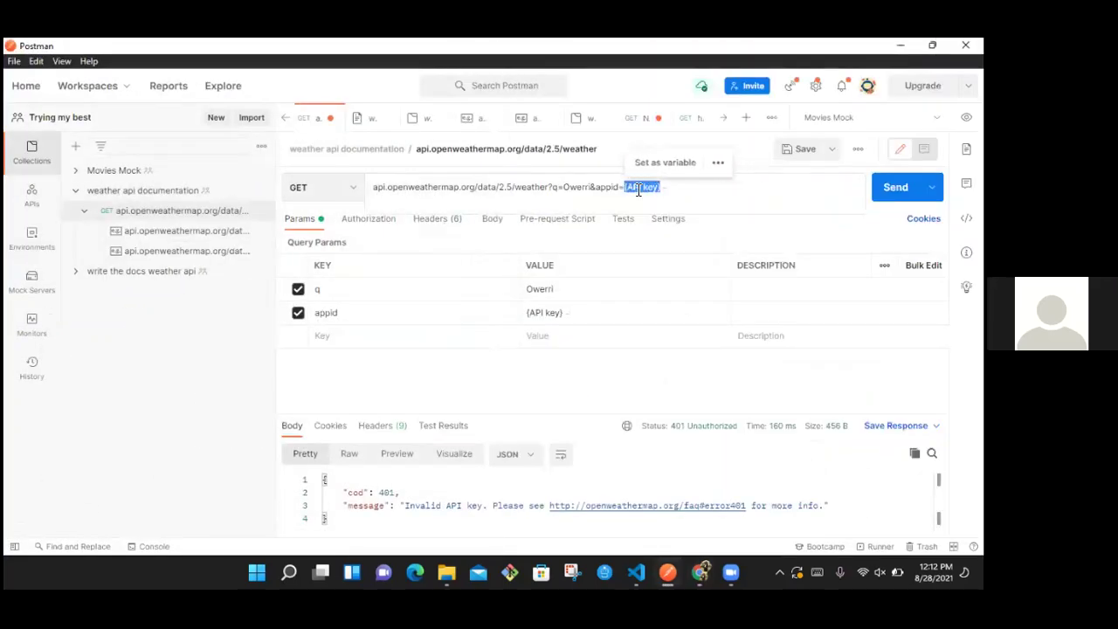
pyautogui.hotkey('ctrl', 'v')
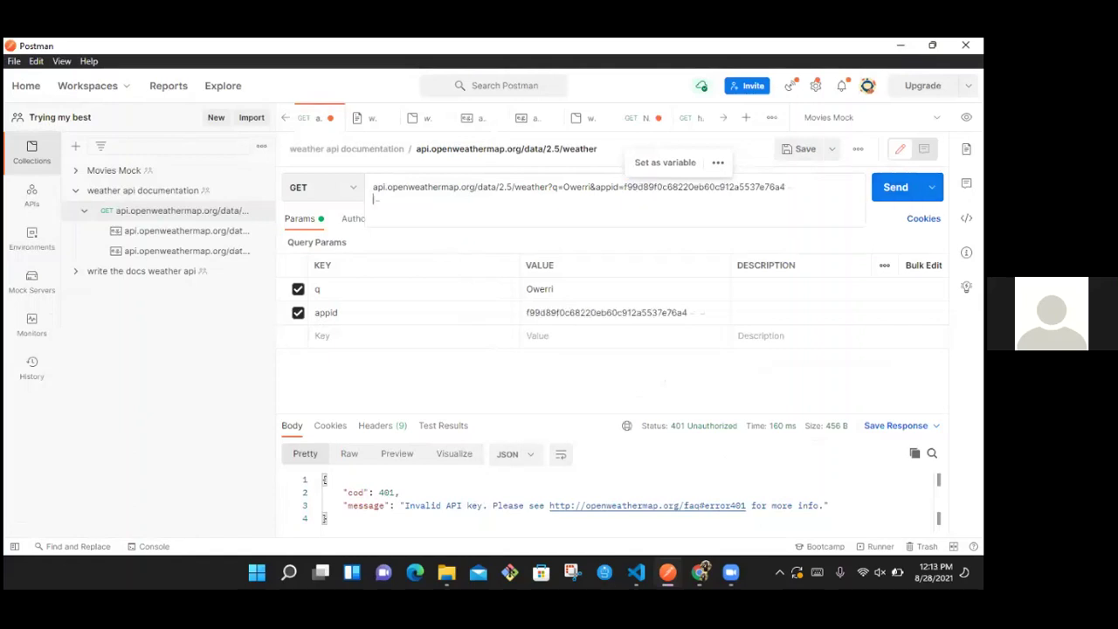
pyautogui.hotkey('ctrl', 'Return')
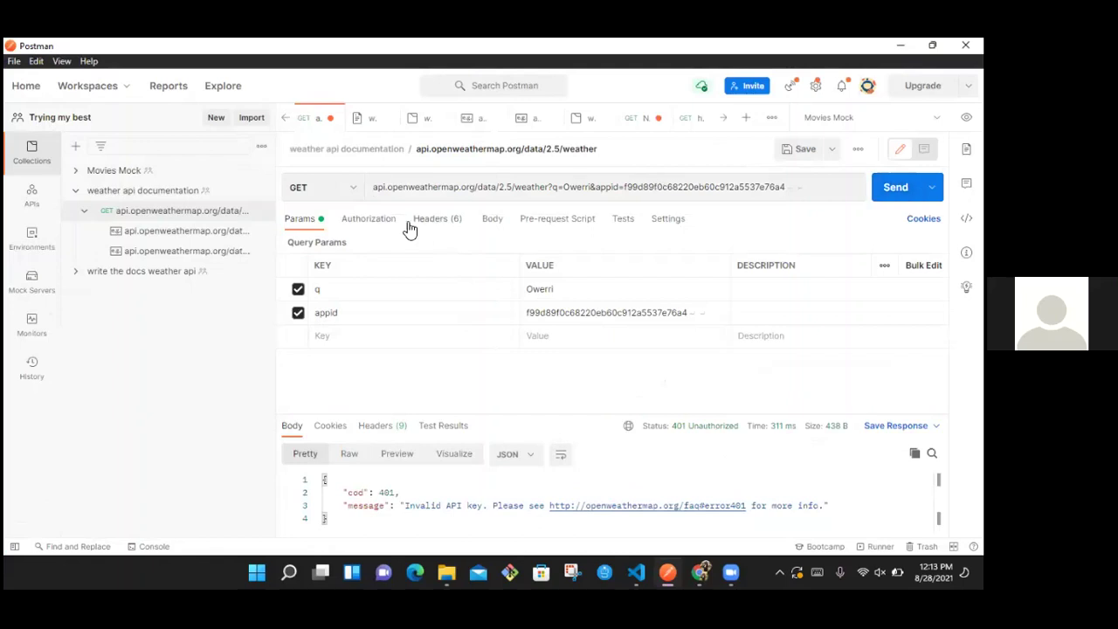
# Step: Open the error401 FAQ link from the response body, then return to the Owerri weather request and send it again
pyautogui.doubleClick(637, 313)
pyautogui.click(637, 314)
pyautogui.click(643, 506)
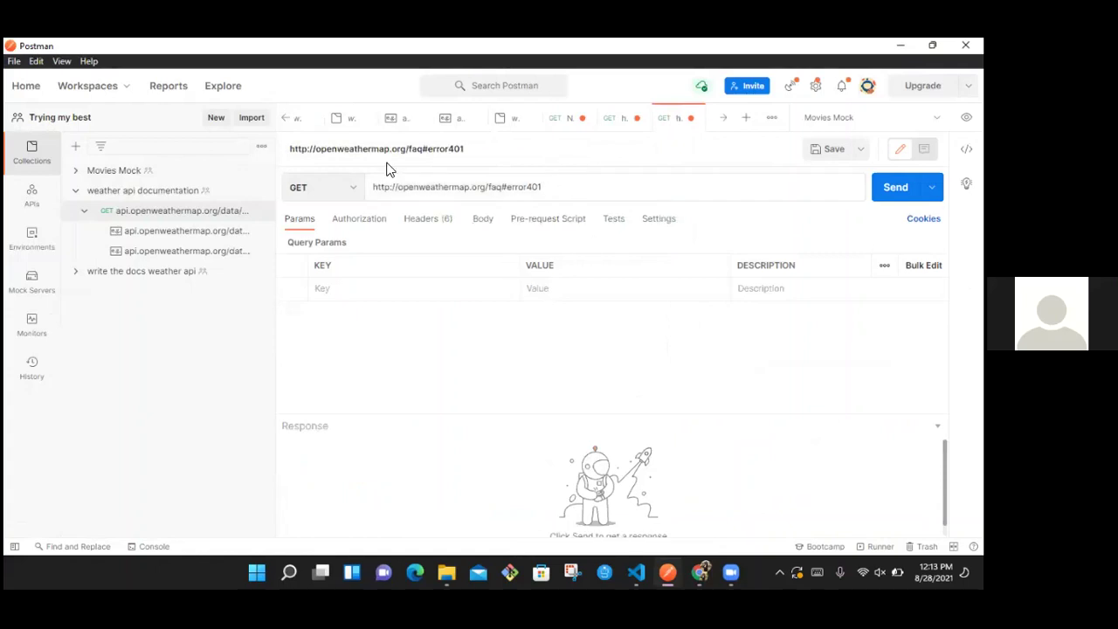
pyautogui.hotkey('ctrl', 'w')
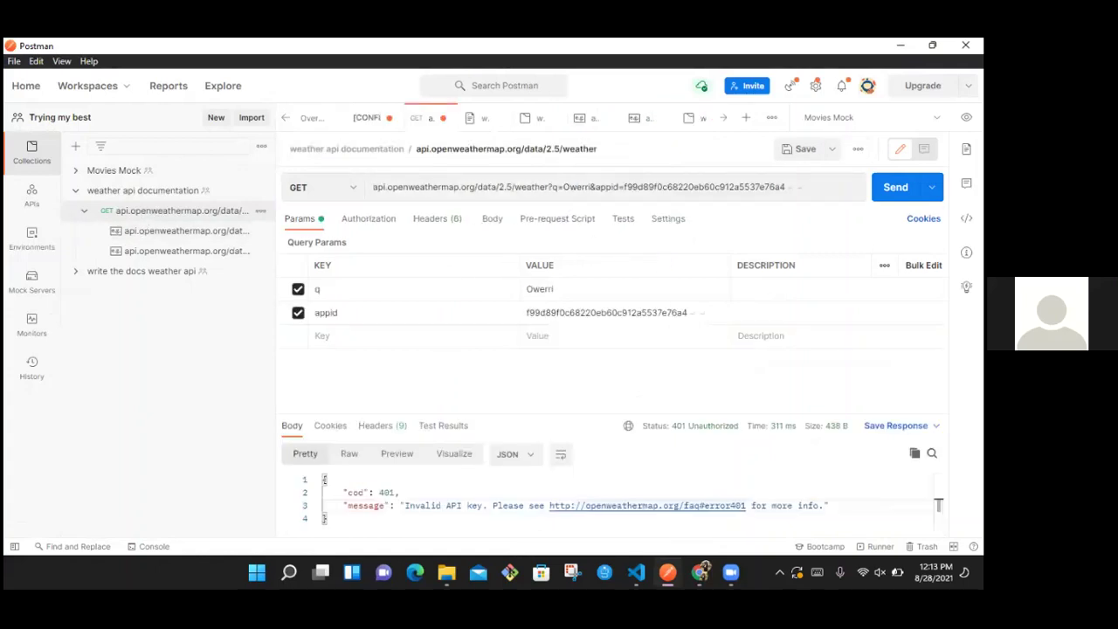
pyautogui.click(895, 186)
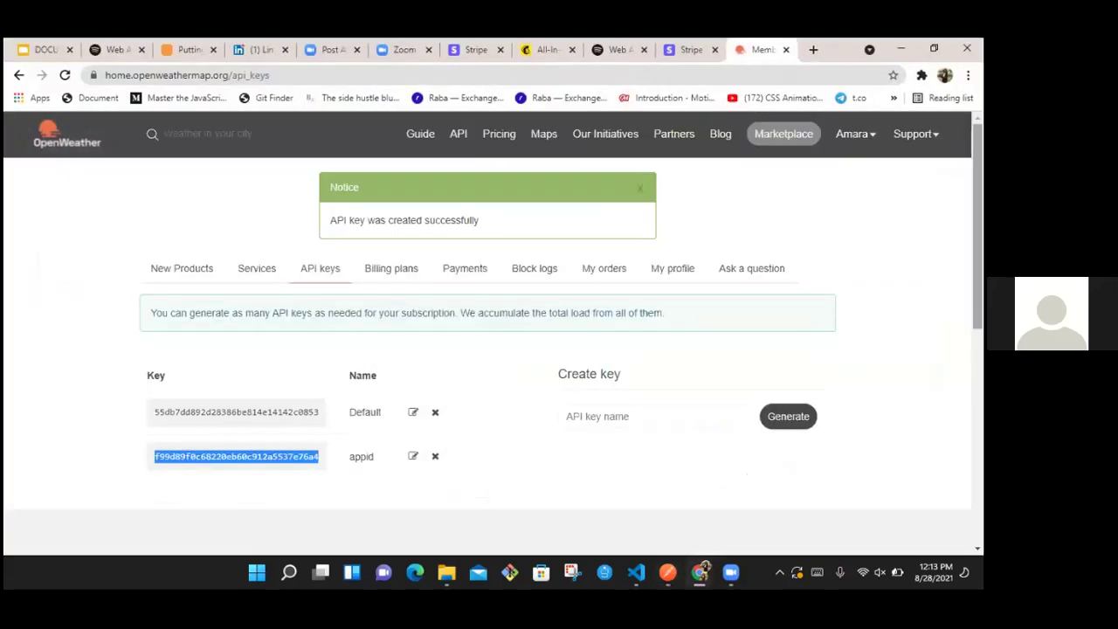
# Step: Switch to Chrome and delete the API key named Default from the account's keys list
pyautogui.scroll(-5, 489, 350)
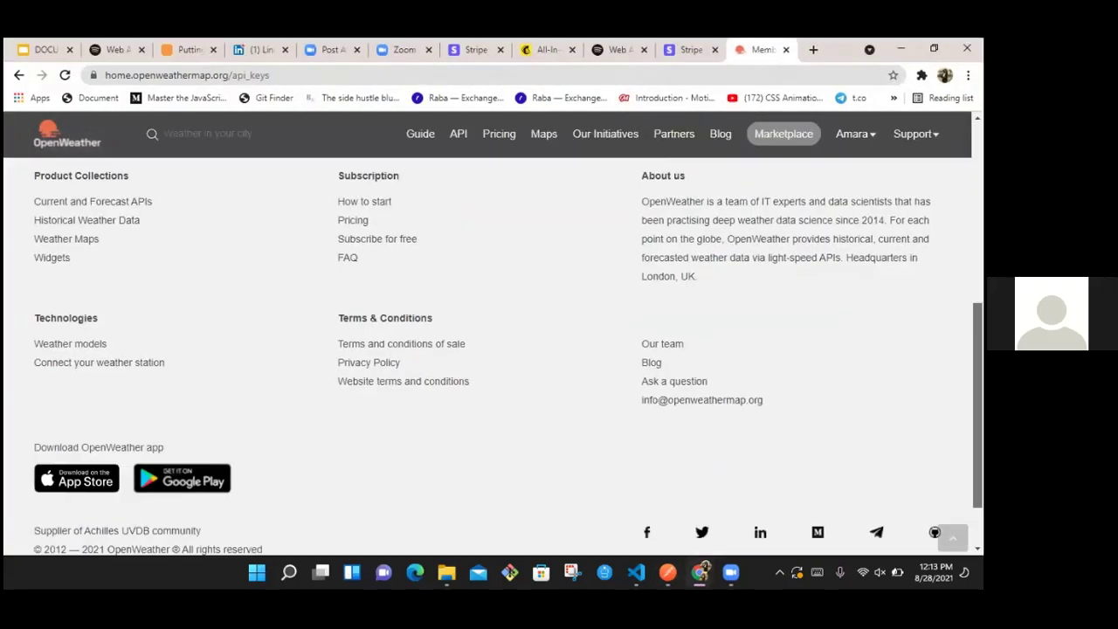
pyautogui.scroll(3, 489, 350)
pyautogui.scroll(1, 487, 320)
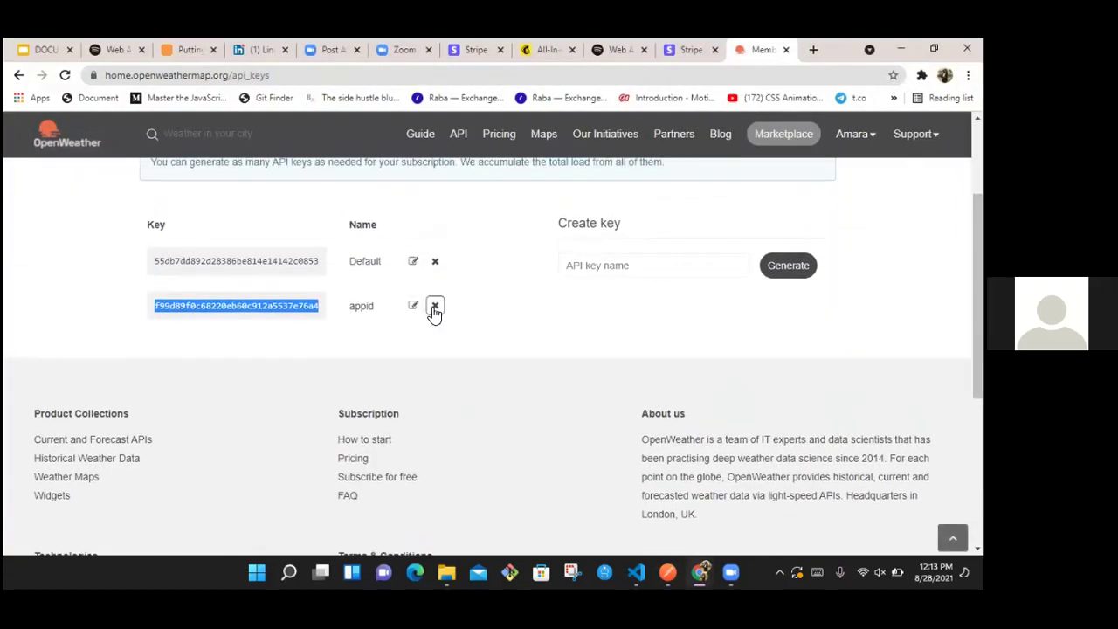
pyautogui.click(435, 261)
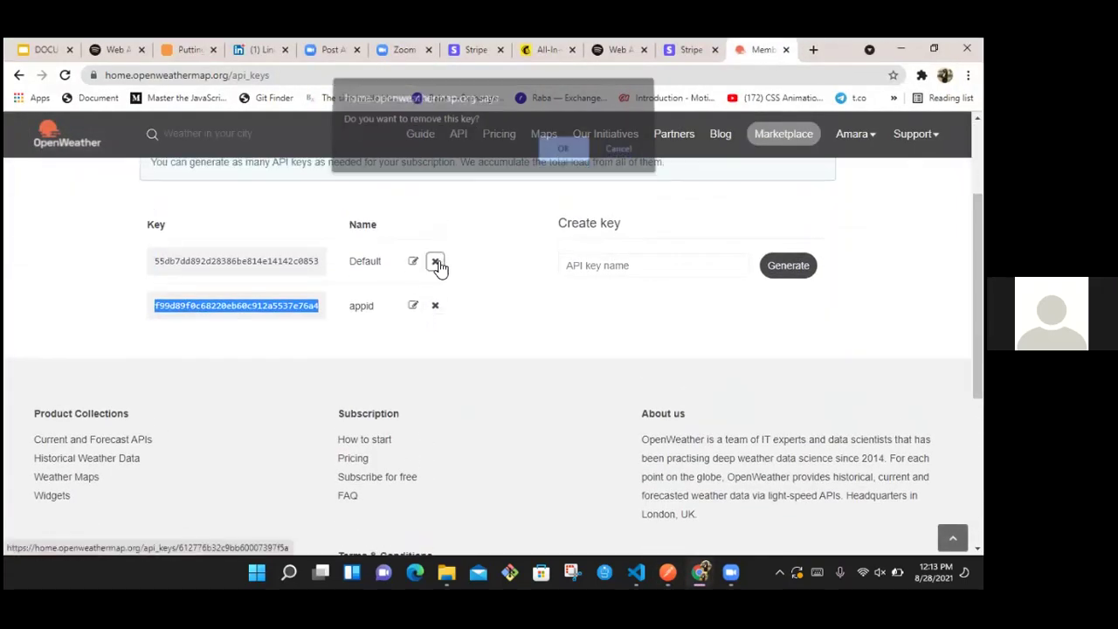
pyautogui.click(563, 162)
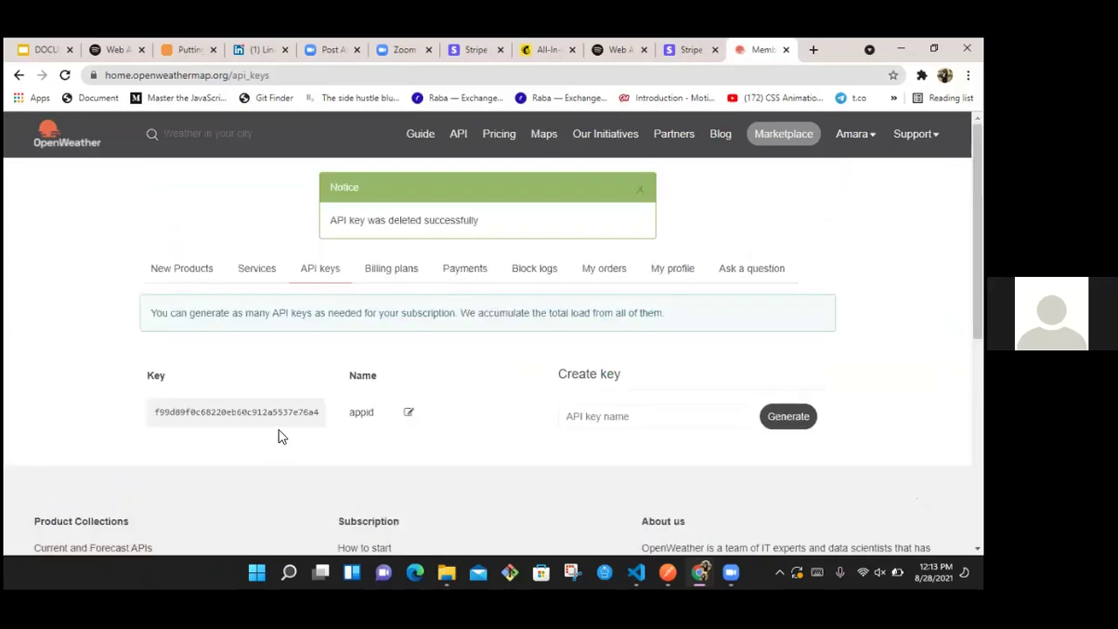
# Step: Copy the remaining API key, switch to Postman, re-enter it as the appid parameter value and resend the request
pyautogui.doubleClick(291, 414)
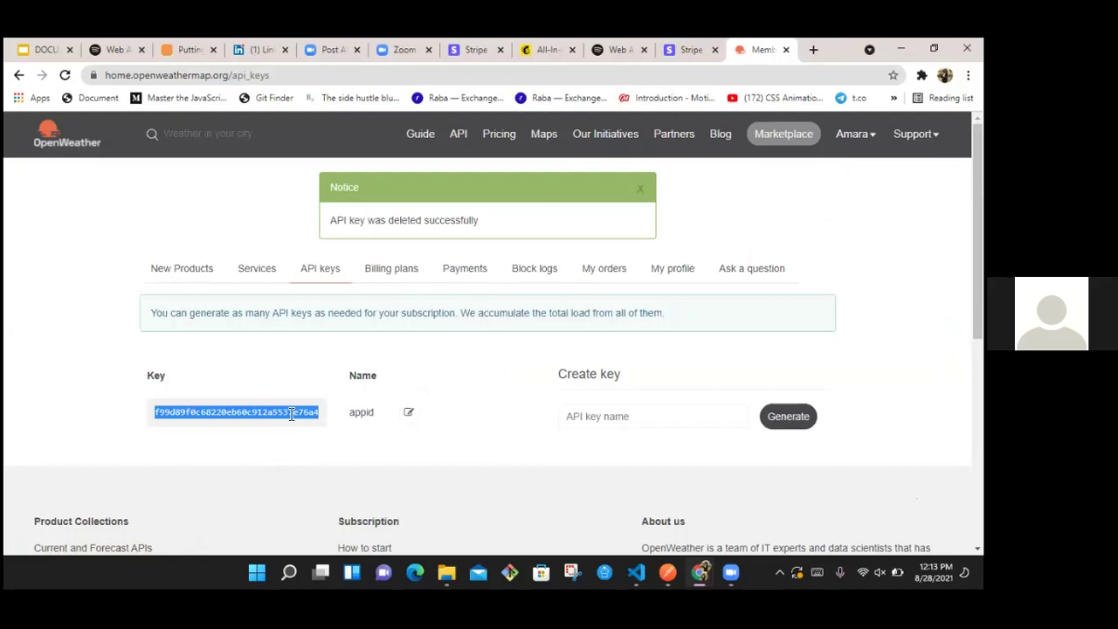
pyautogui.hotkey('alt', 'Tab')
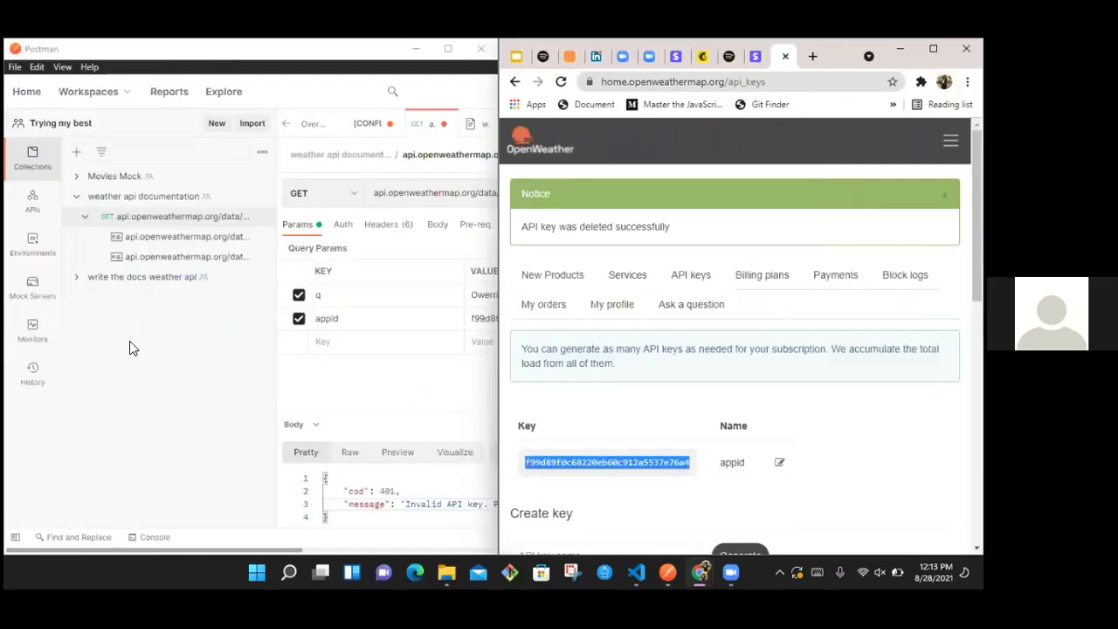
pyautogui.click(448, 48)
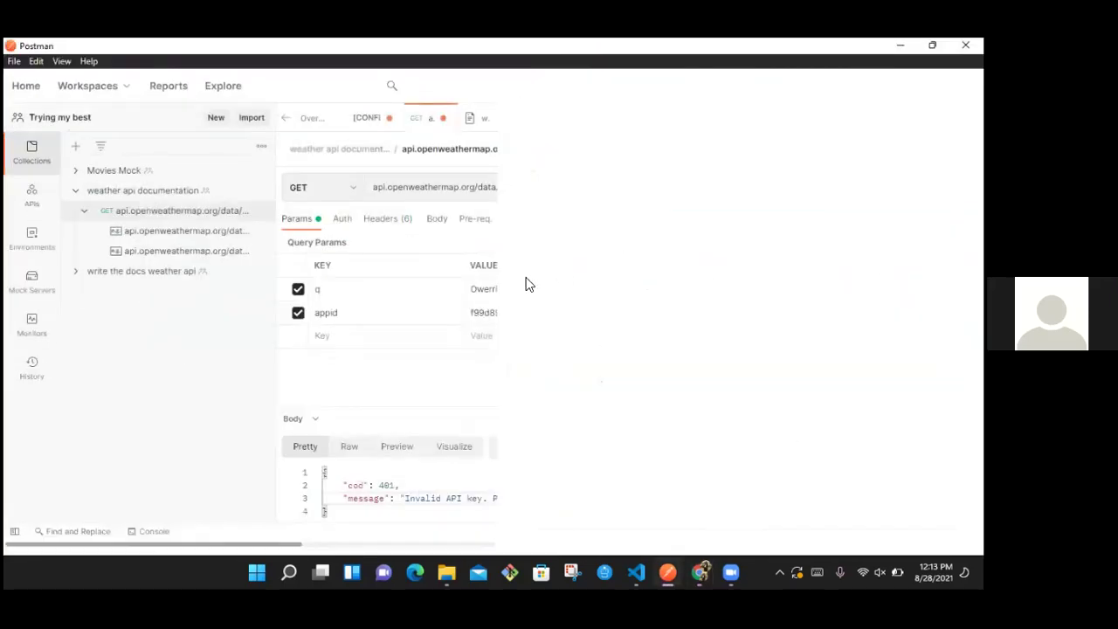
pyautogui.doubleClick(574, 314)
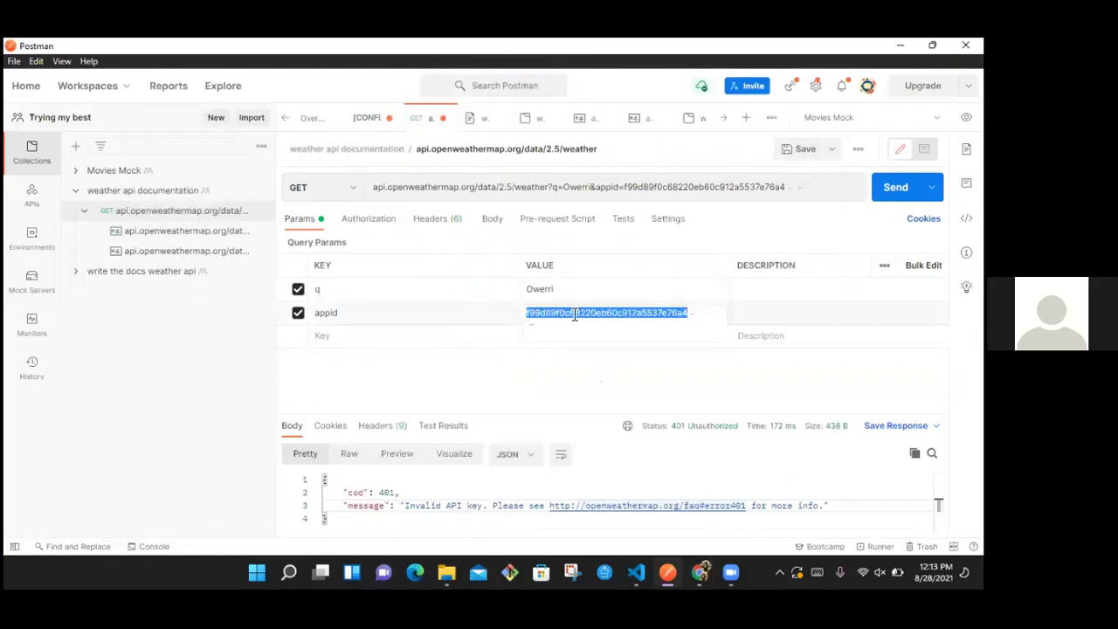
pyautogui.click(575, 314)
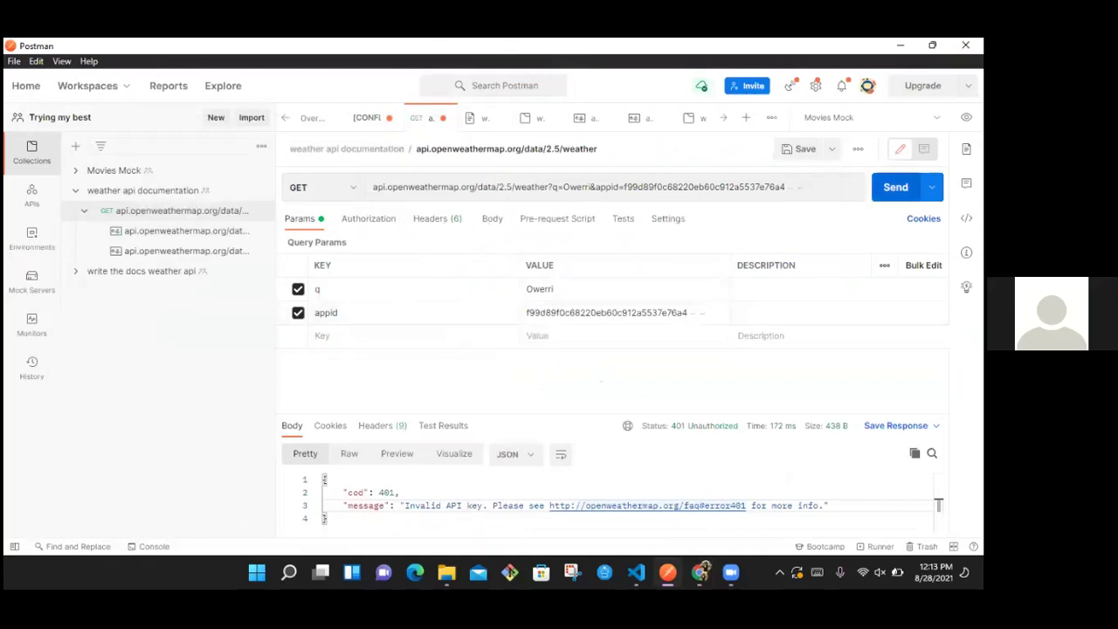
pyautogui.click(896, 187)
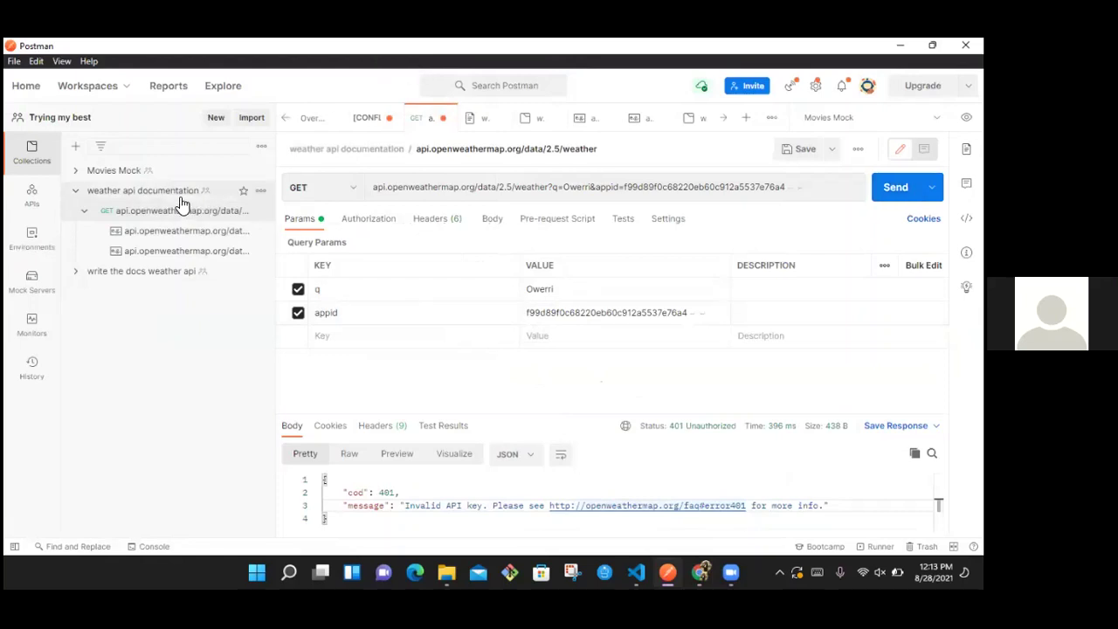
# Step: Examine the full JSON response of the saved Owerri example with imperial units, and return to the weather GET request
pyautogui.click(177, 241)
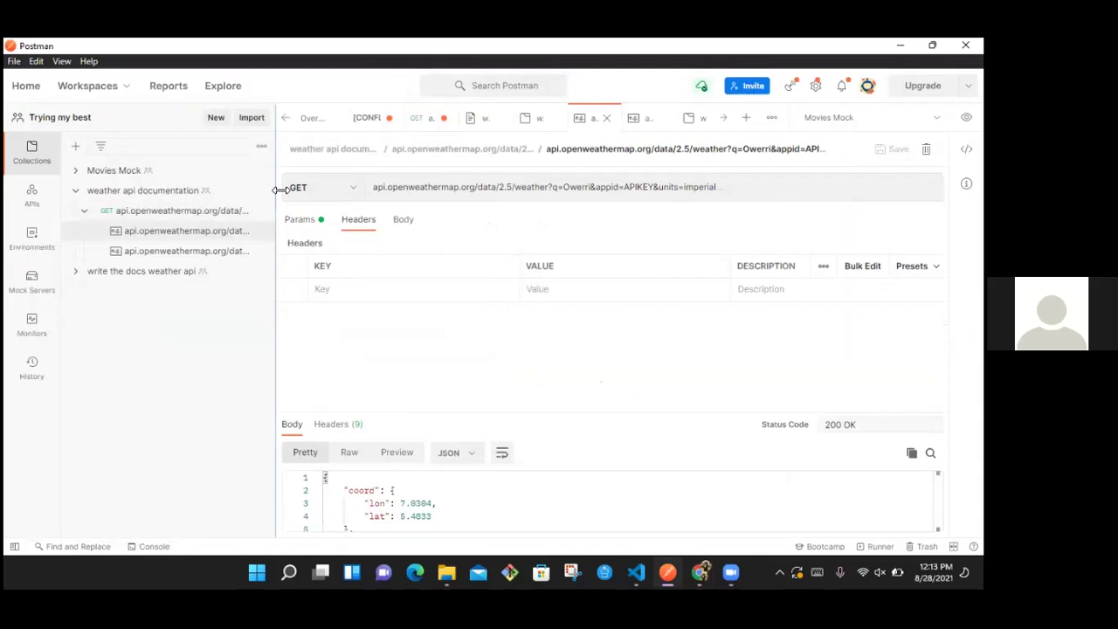
pyautogui.moveTo(276, 185); pyautogui.dragTo(70, 179)
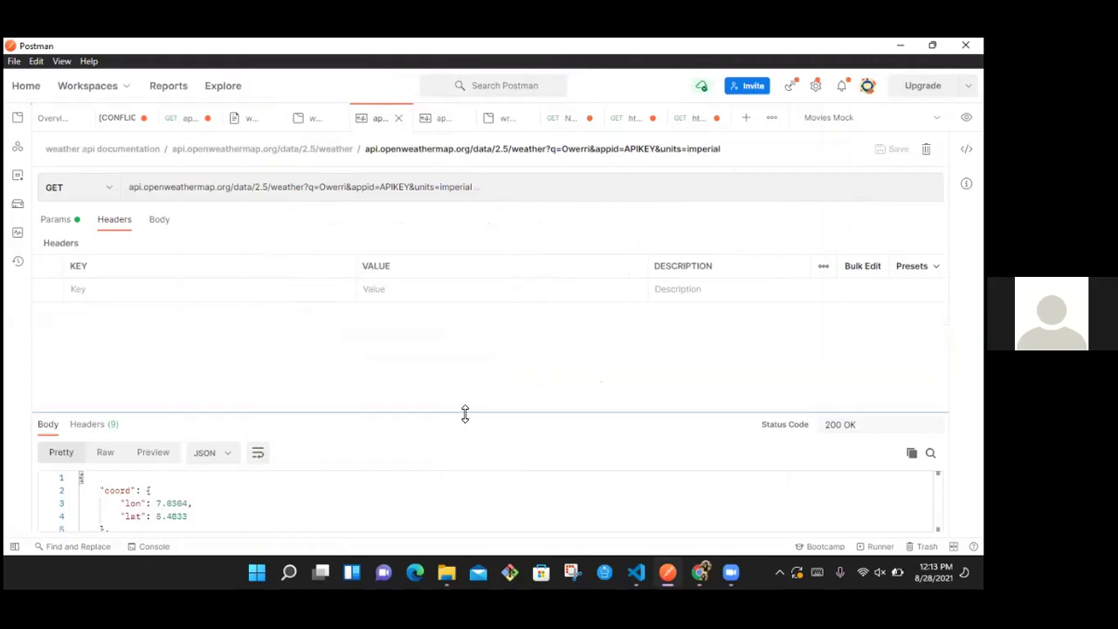
pyautogui.moveTo(464, 414); pyautogui.dragTo(464, 204)
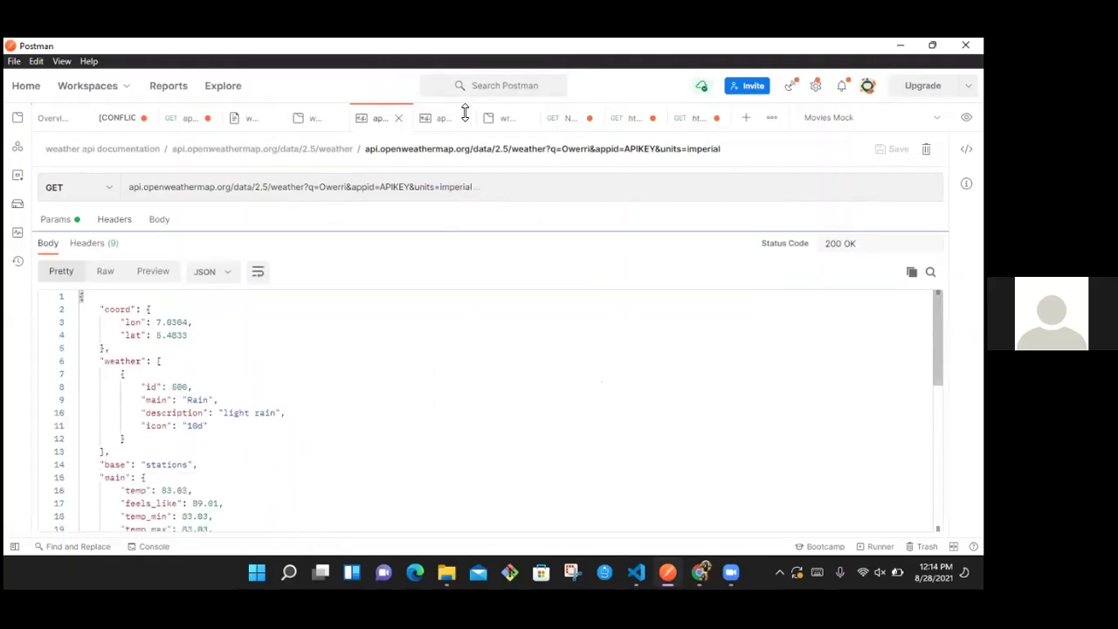
pyautogui.scroll(-9, 489, 411)
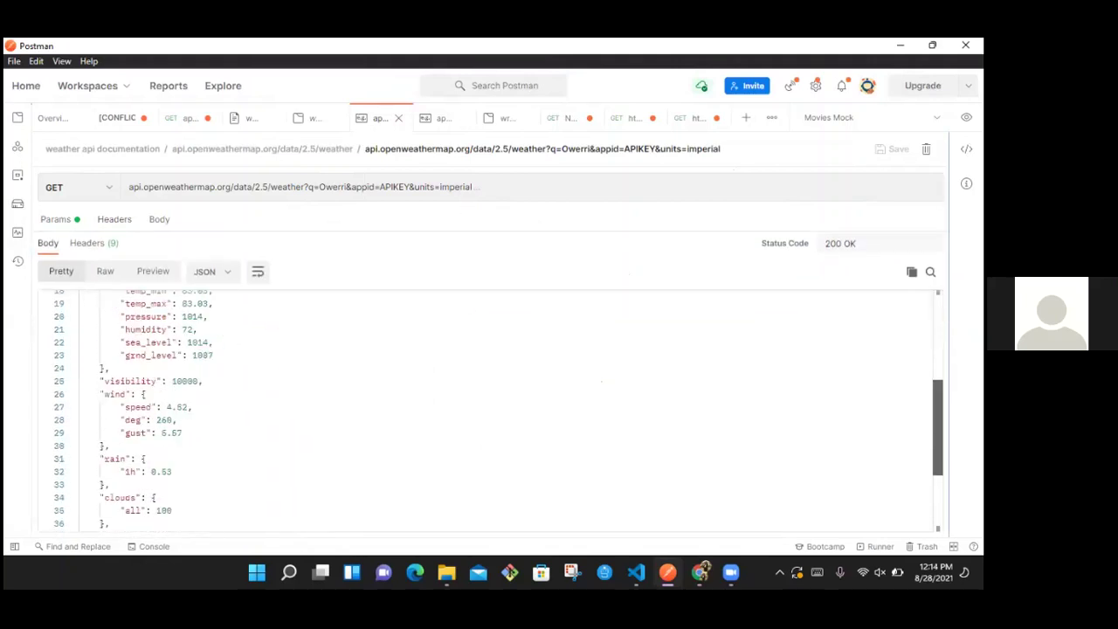
pyautogui.scroll(9, 498, 410)
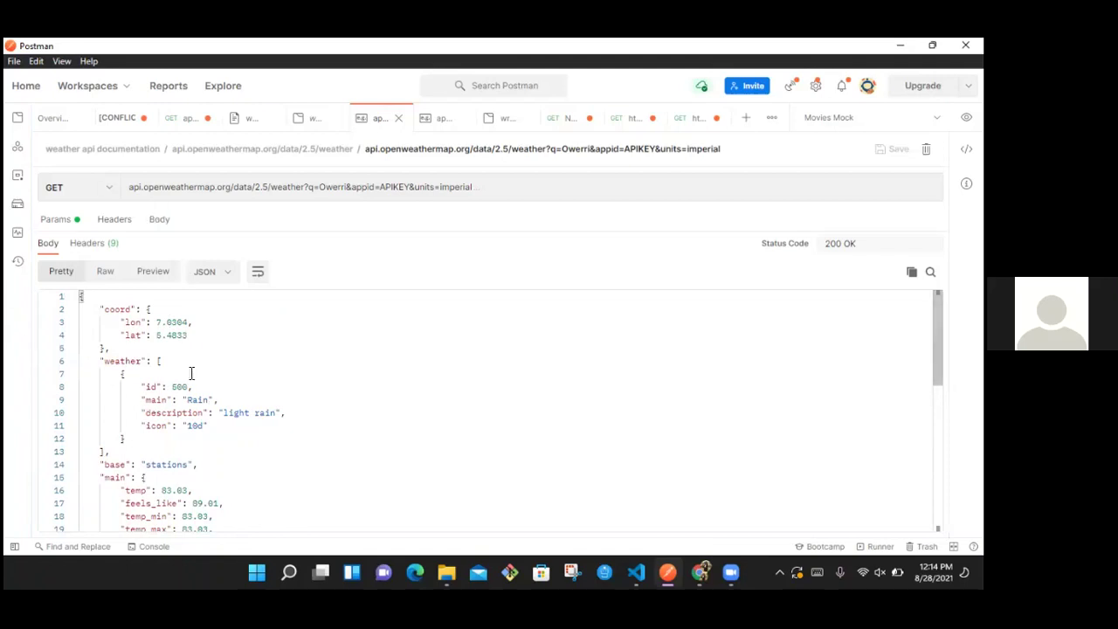
pyautogui.click(19, 117)
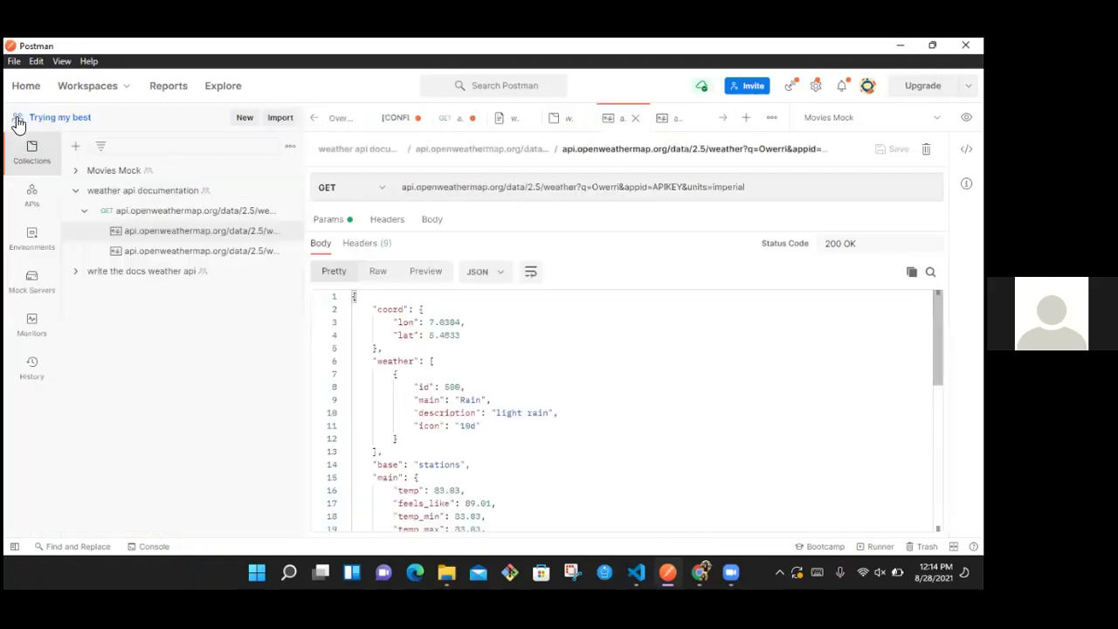
pyautogui.click(203, 213)
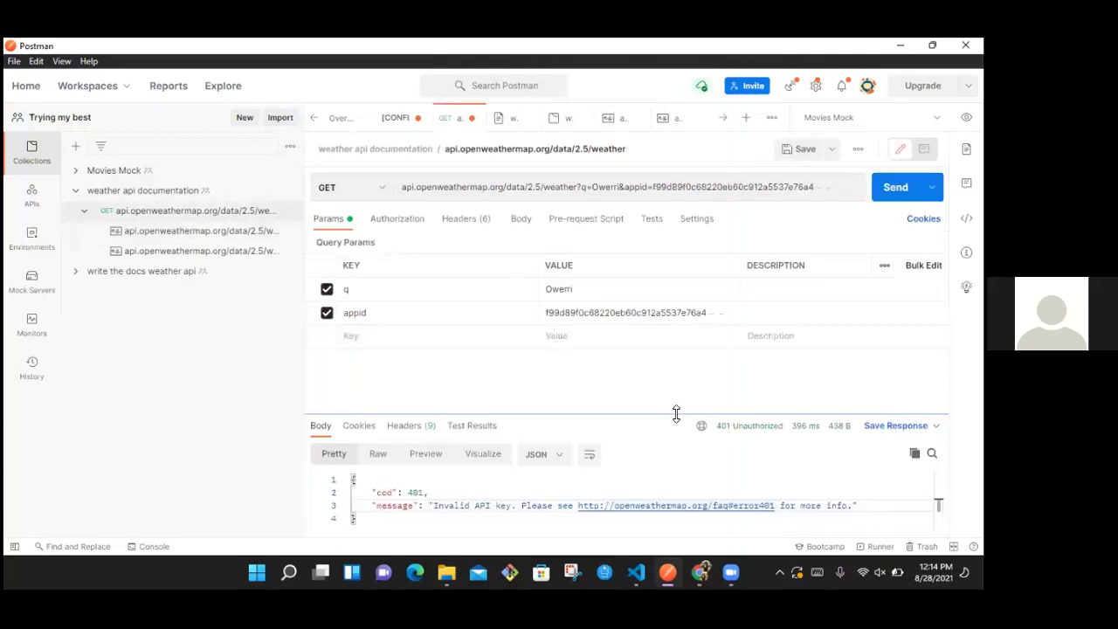
# Step: Keep the unsaved Owerri weather request open and create a new blank request
pyautogui.moveTo(680, 412); pyautogui.dragTo(688, 295)
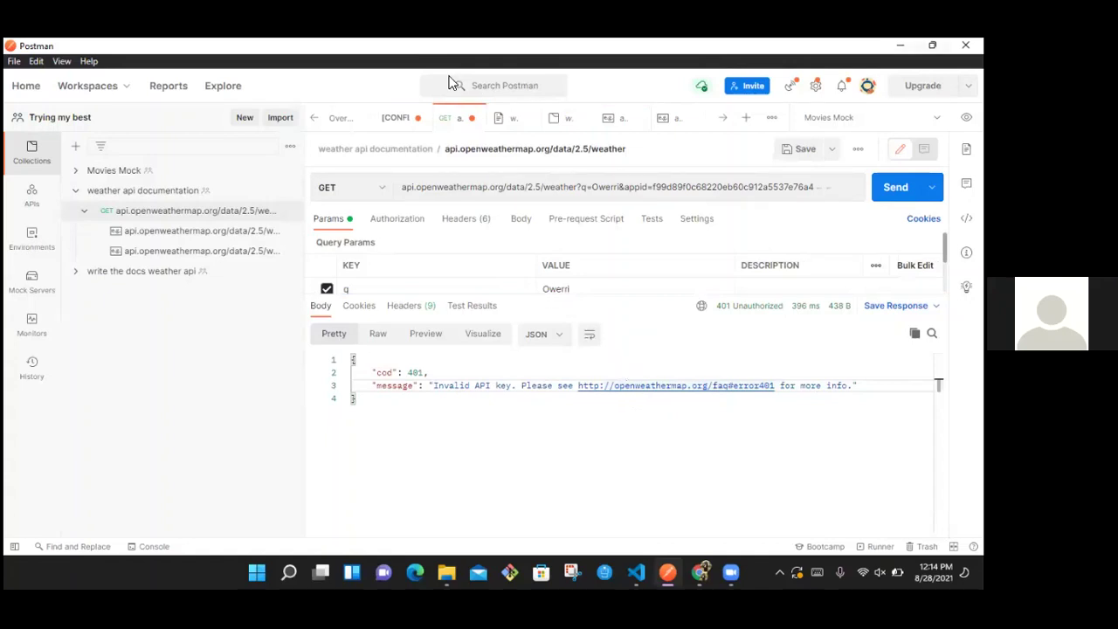
pyautogui.click(472, 117)
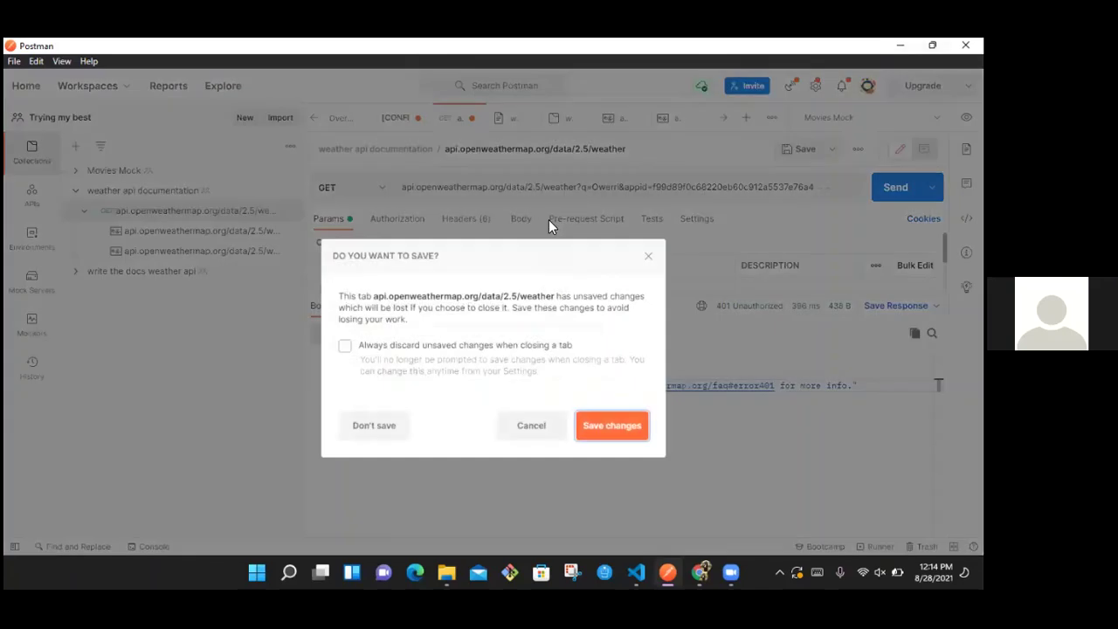
pyautogui.click(552, 428)
pyautogui.click(743, 121)
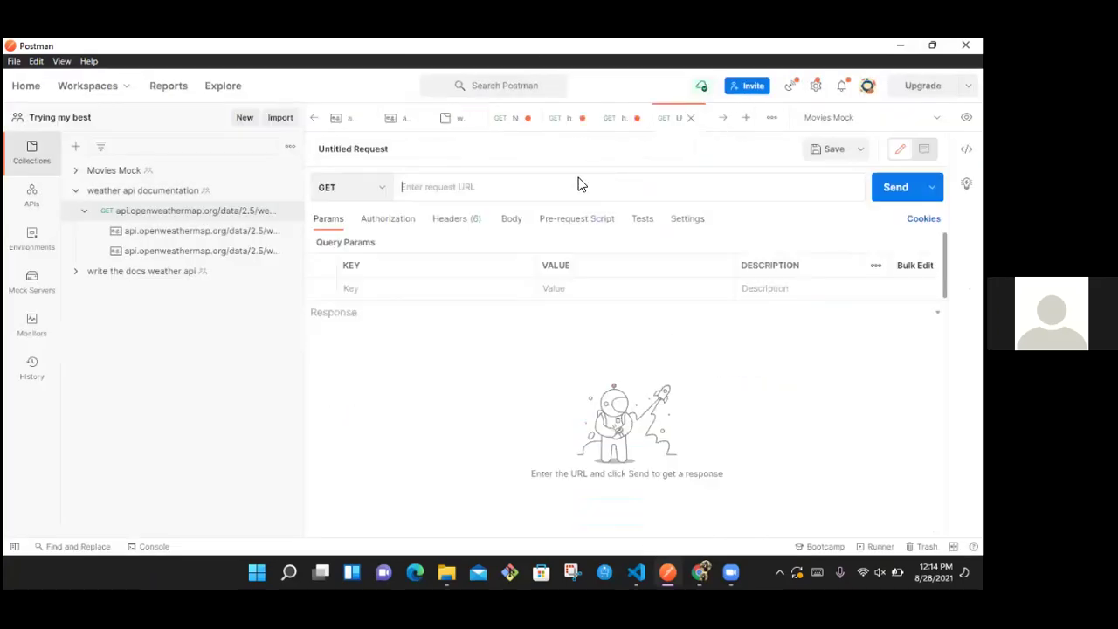
# Step: Switch to Chrome and open the Current Weather Data API documentation at its calls by city name
pyautogui.press('super+Left')
pyautogui.click(594, 187)
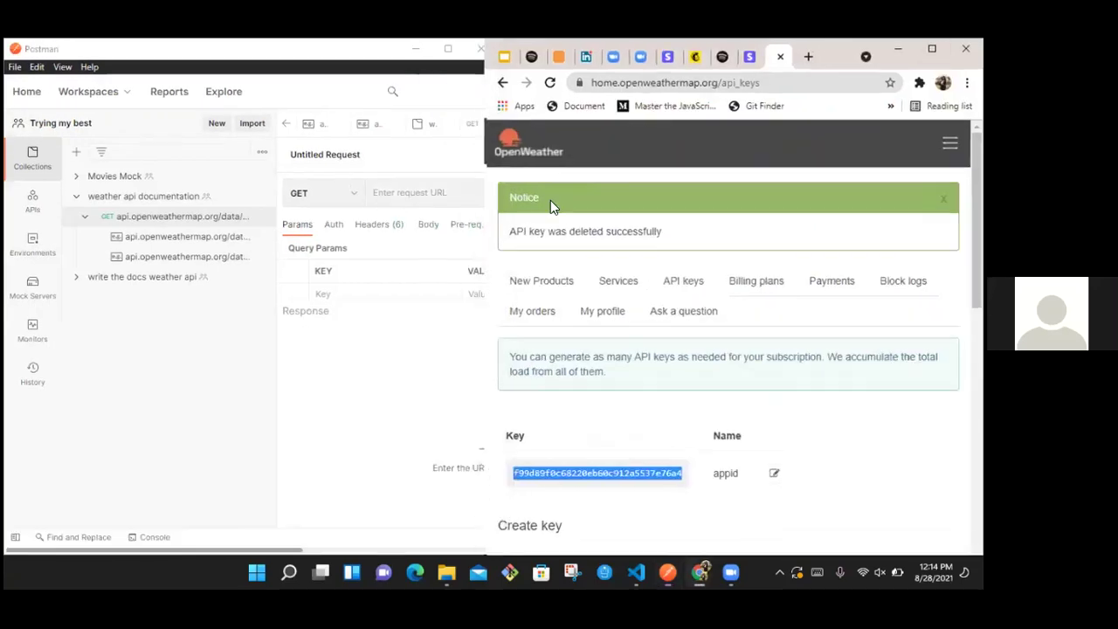
pyautogui.press('super+Up')
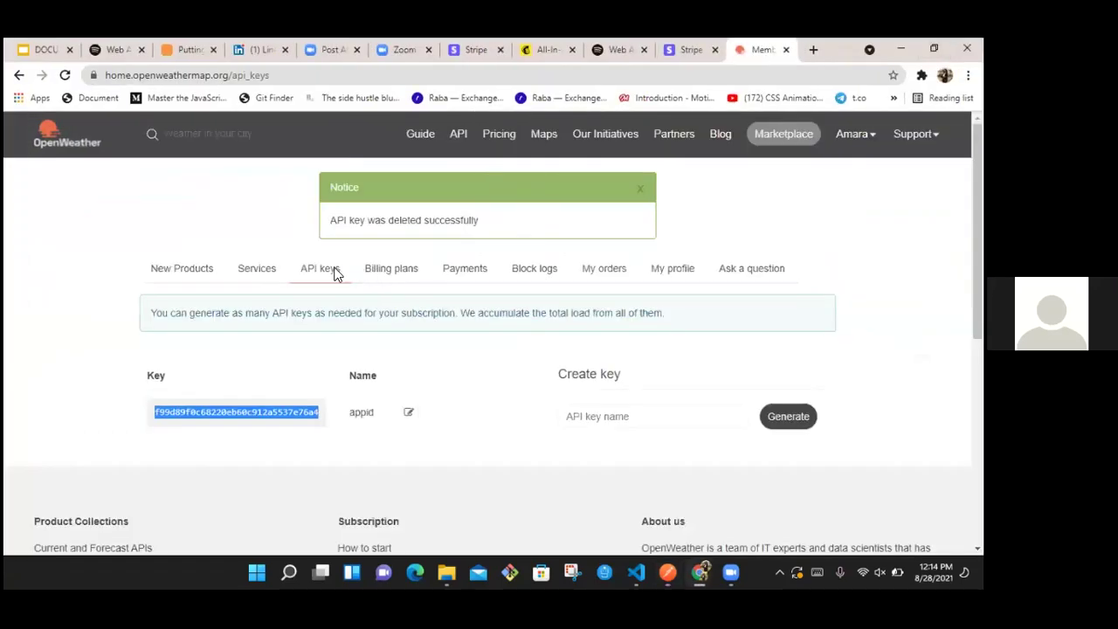
pyautogui.click(265, 273)
pyautogui.click(460, 133)
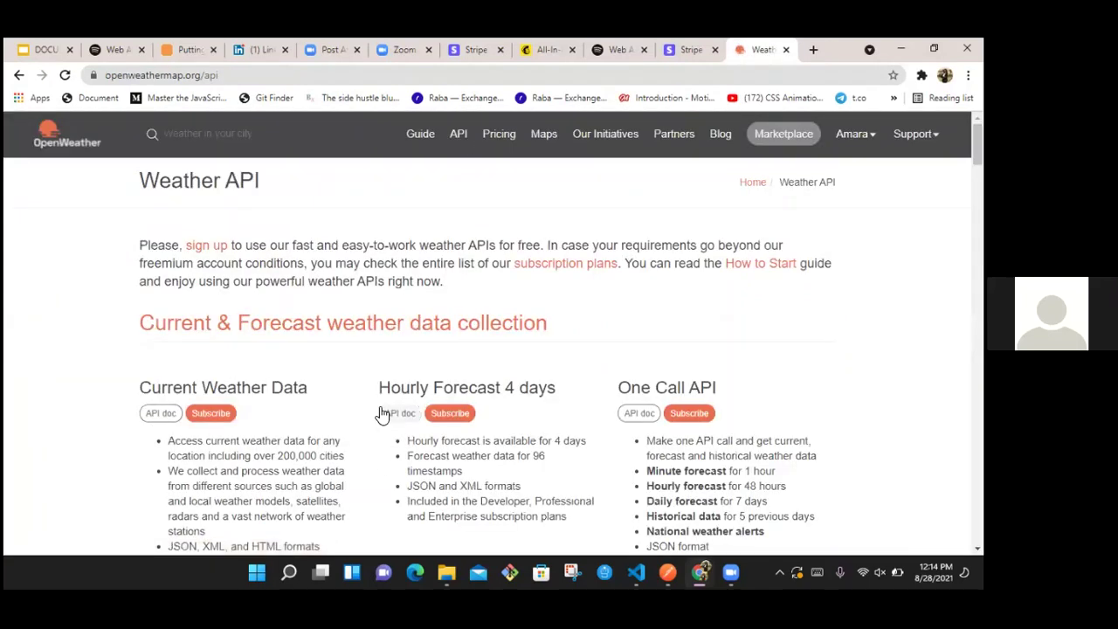
pyautogui.click(163, 416)
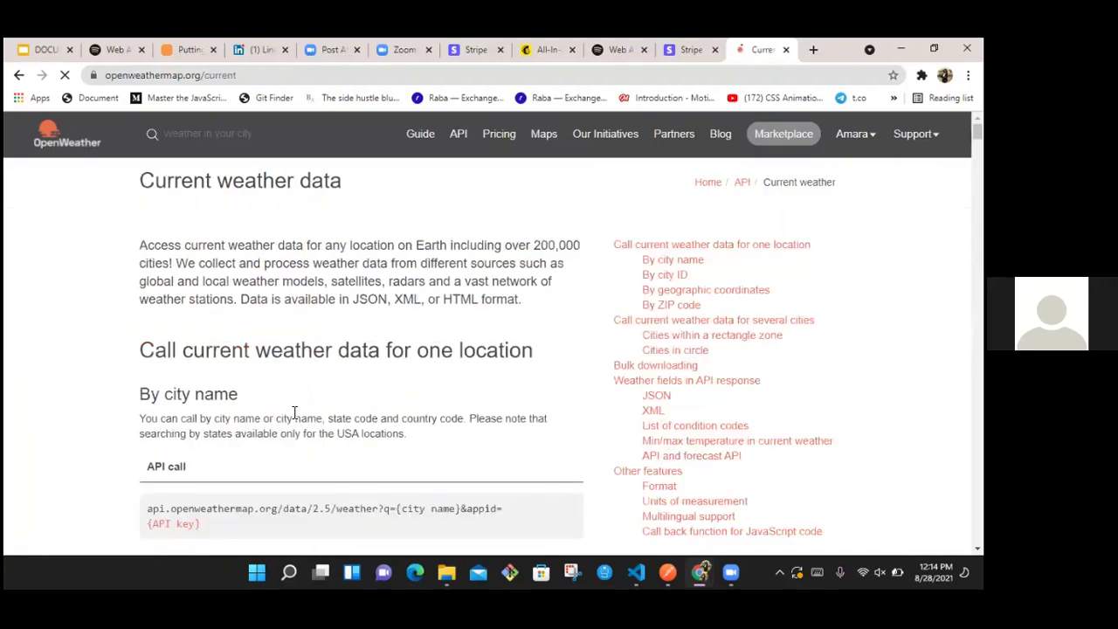
pyautogui.scroll(-3, 649, 277)
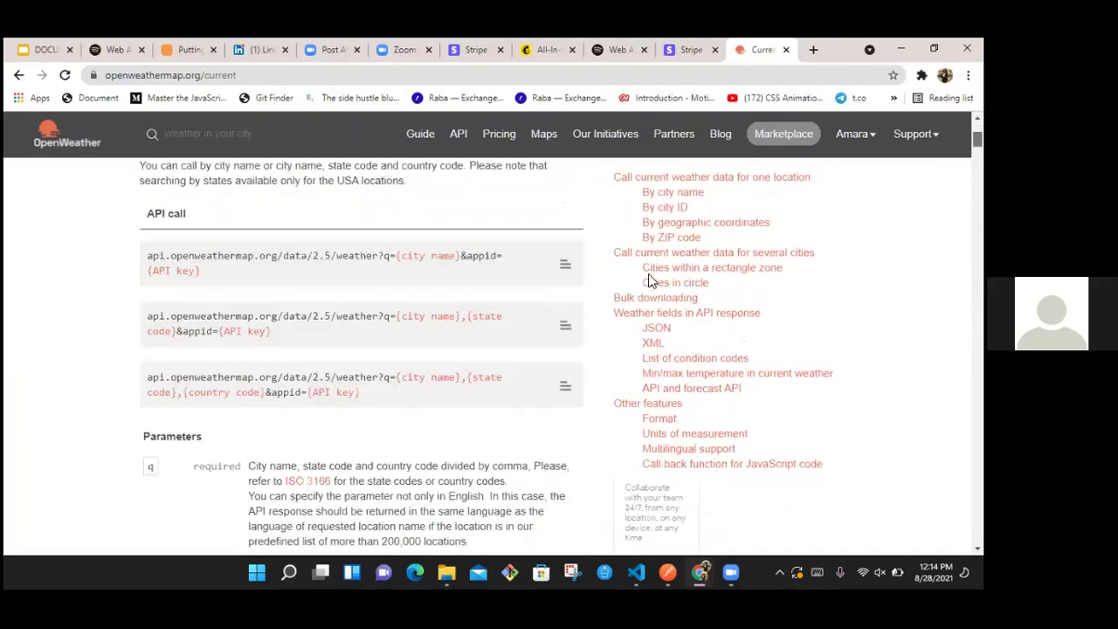
pyautogui.scroll(2, 478, 409)
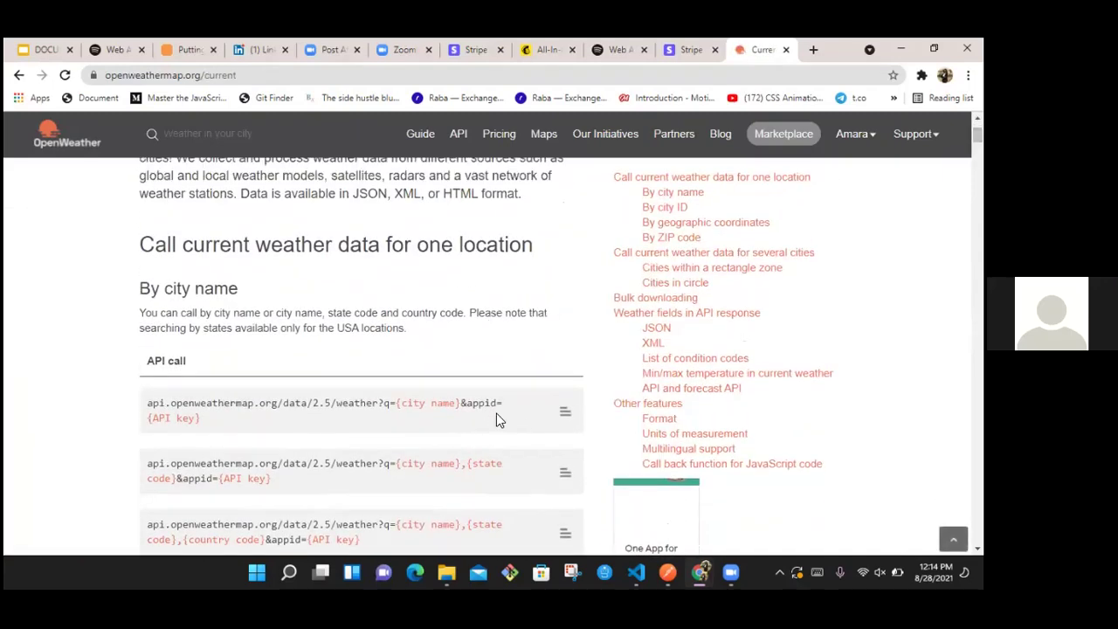
# Step: Copy the first API call under By city name, which takes only the city name and API key
pyautogui.tripleClick(378, 402)
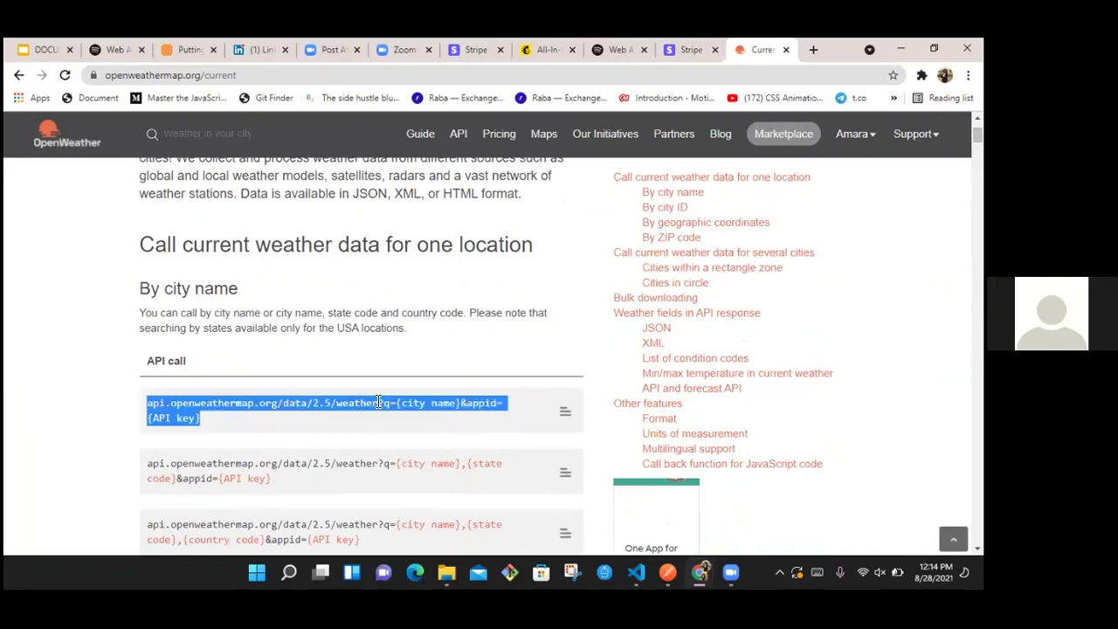
pyautogui.click(562, 473)
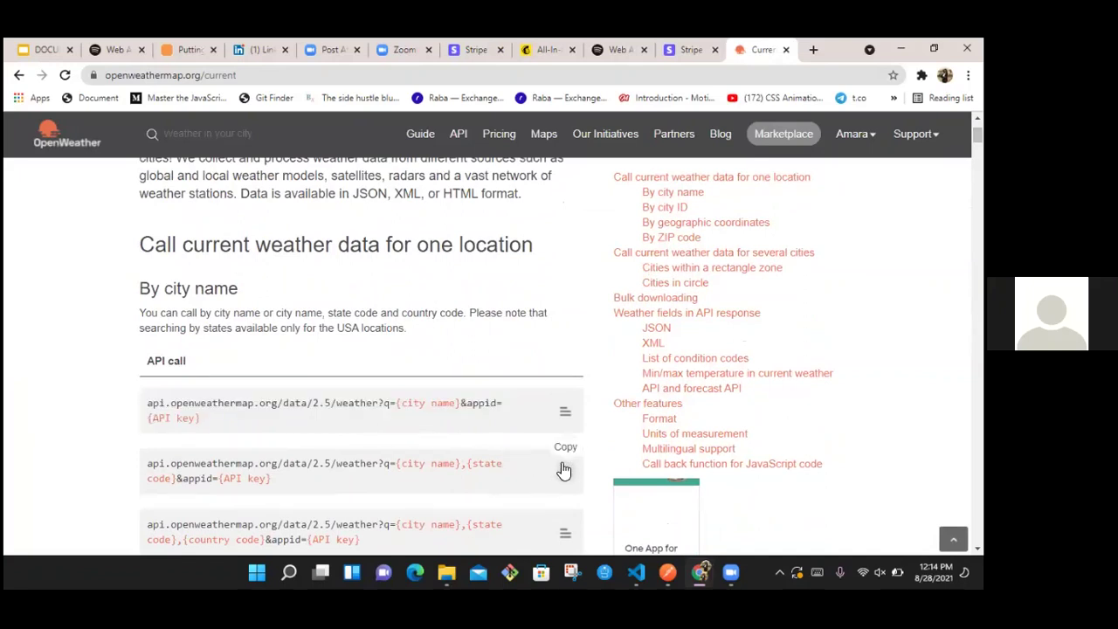
pyautogui.press('super+Right')
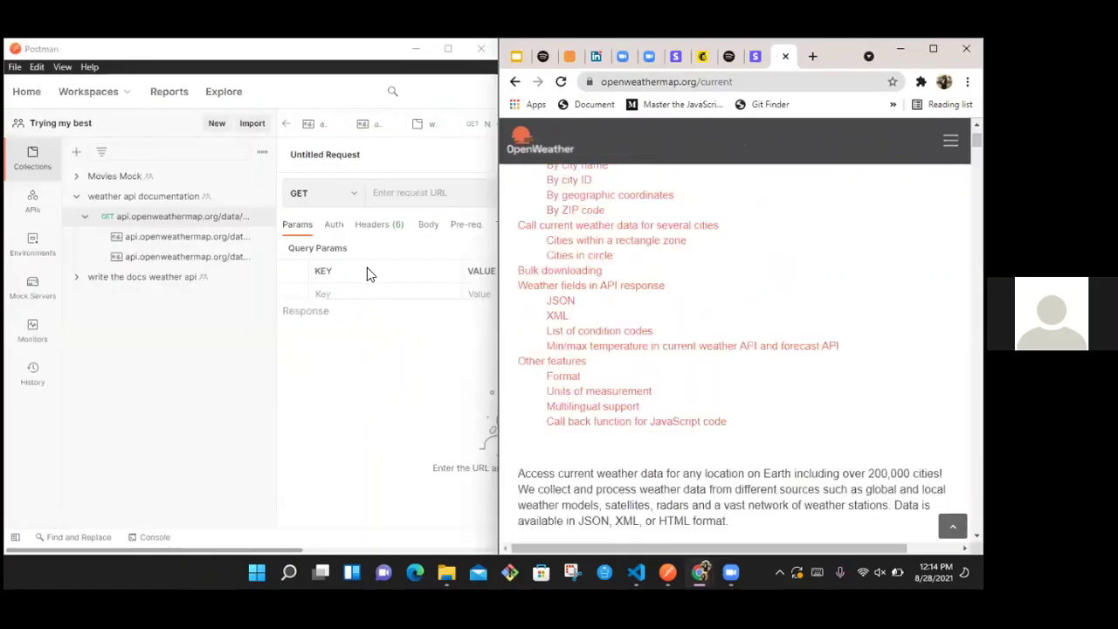
pyautogui.press('super+Up')
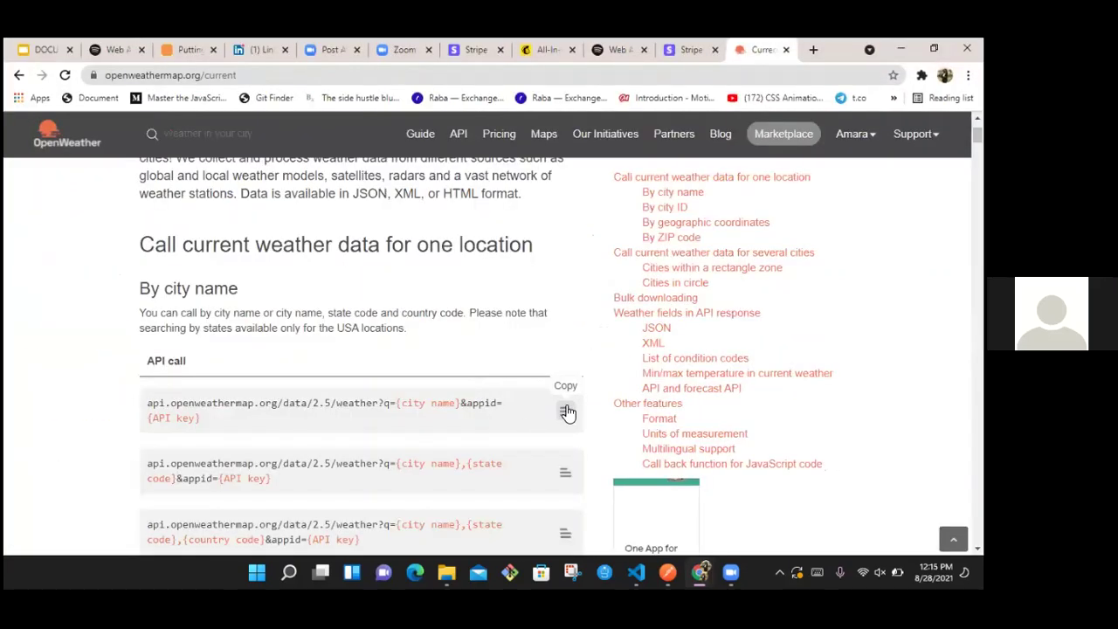
pyautogui.click(565, 411)
# Step: Switch to Postman, open New Request in the write the docs weather api collection and replace its URL with the copied API call
pyautogui.click(934, 49)
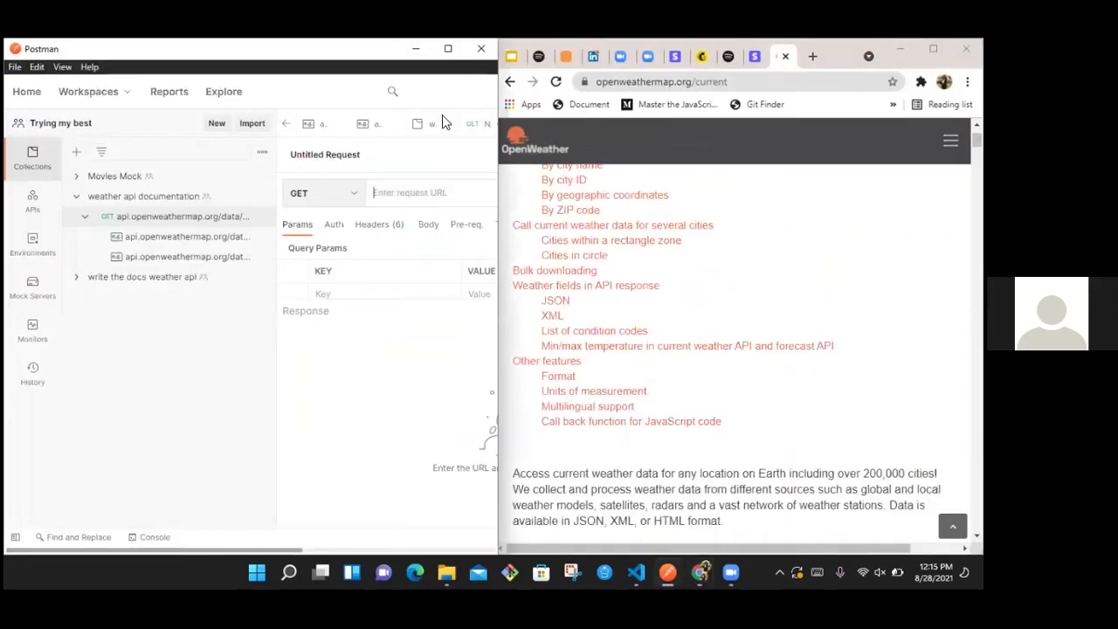
pyautogui.click(448, 48)
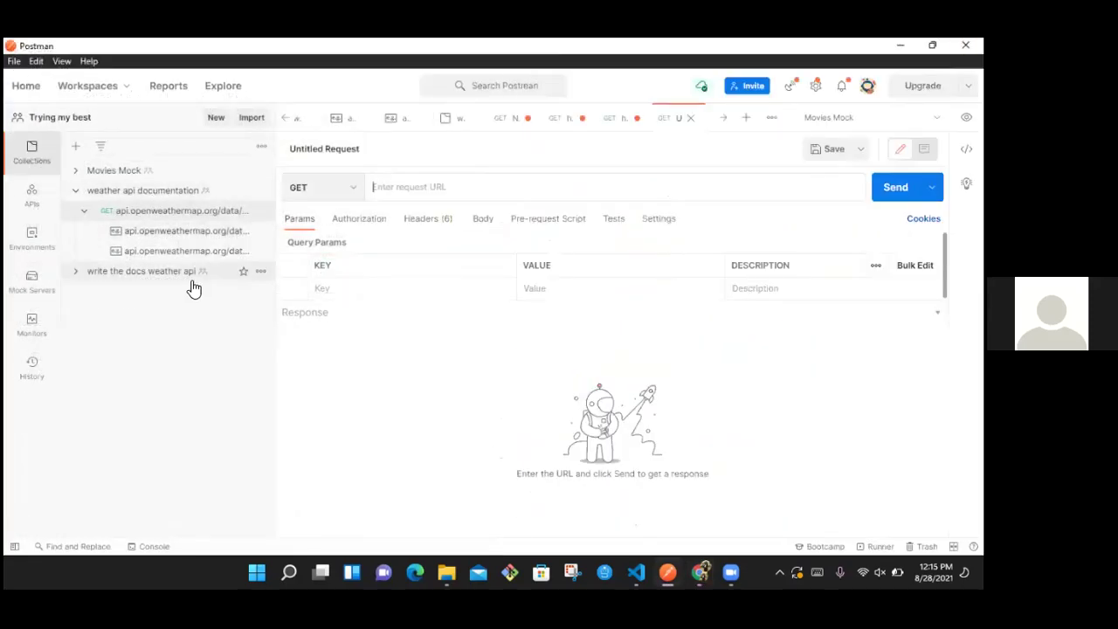
pyautogui.click(187, 274)
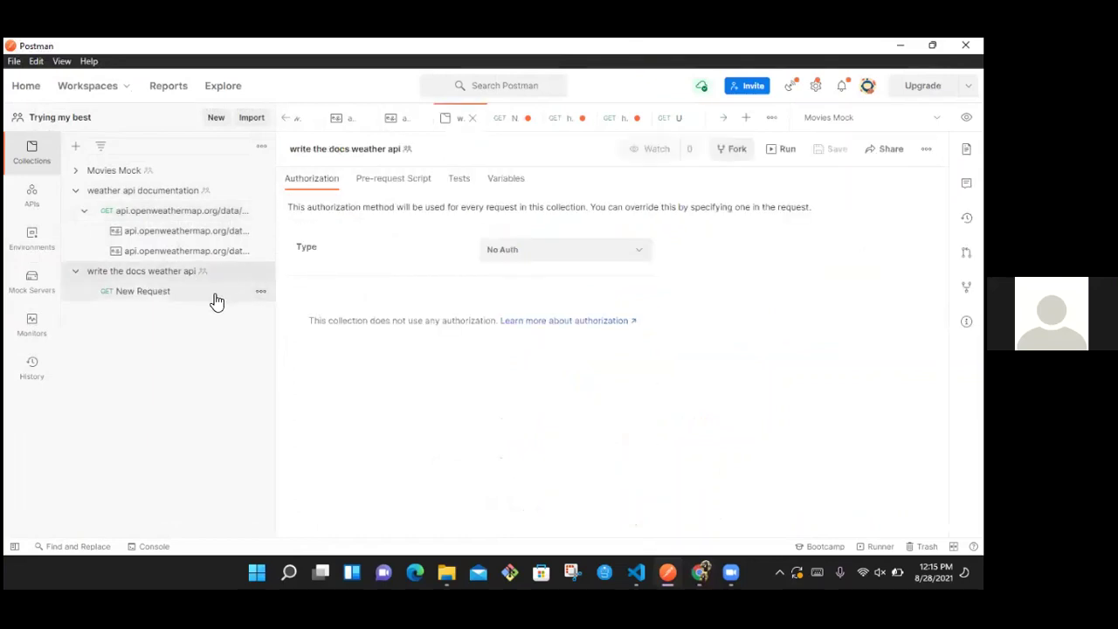
pyautogui.click(147, 291)
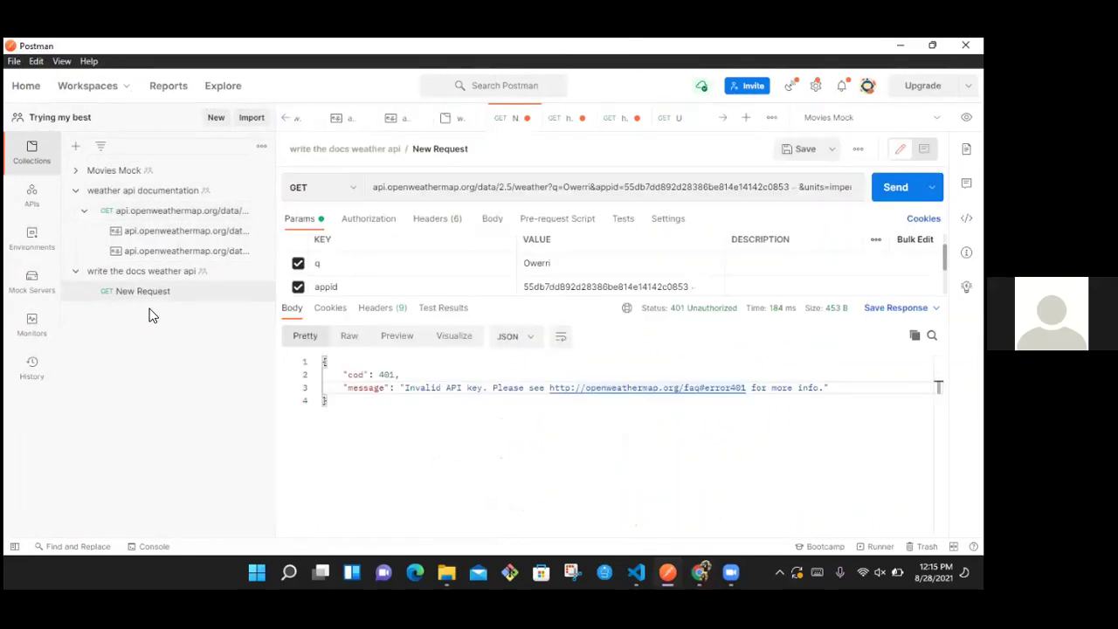
pyautogui.click(508, 186)
pyautogui.doubleClick(508, 186)
pyautogui.hotkey('ctrl', 'a')
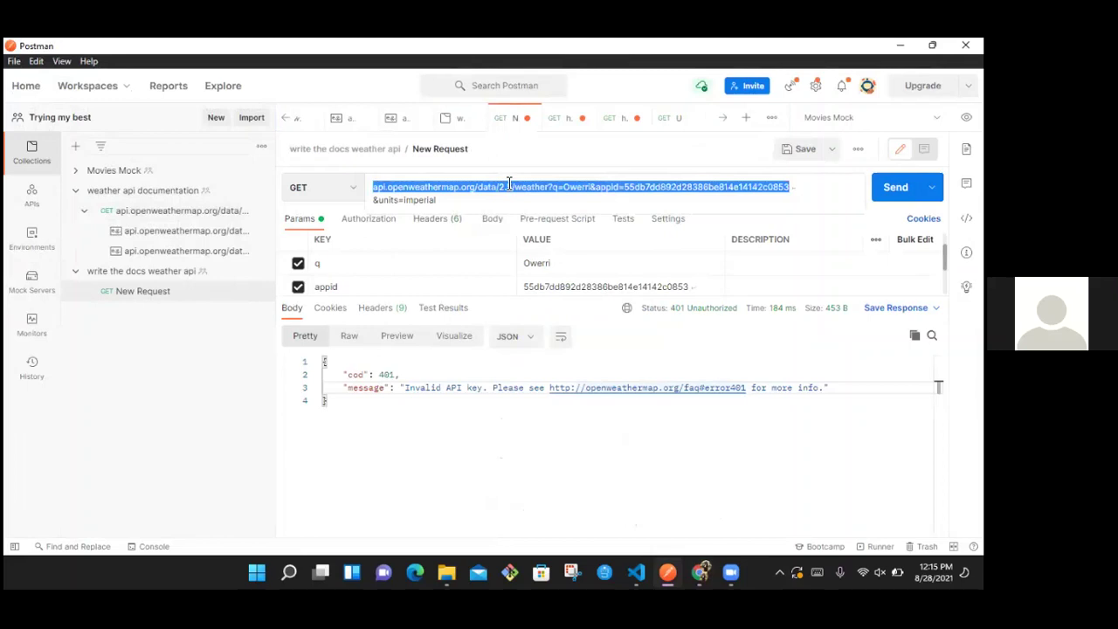
pyautogui.tripleClick(509, 184)
pyautogui.hotkey('ctrl', 'v')
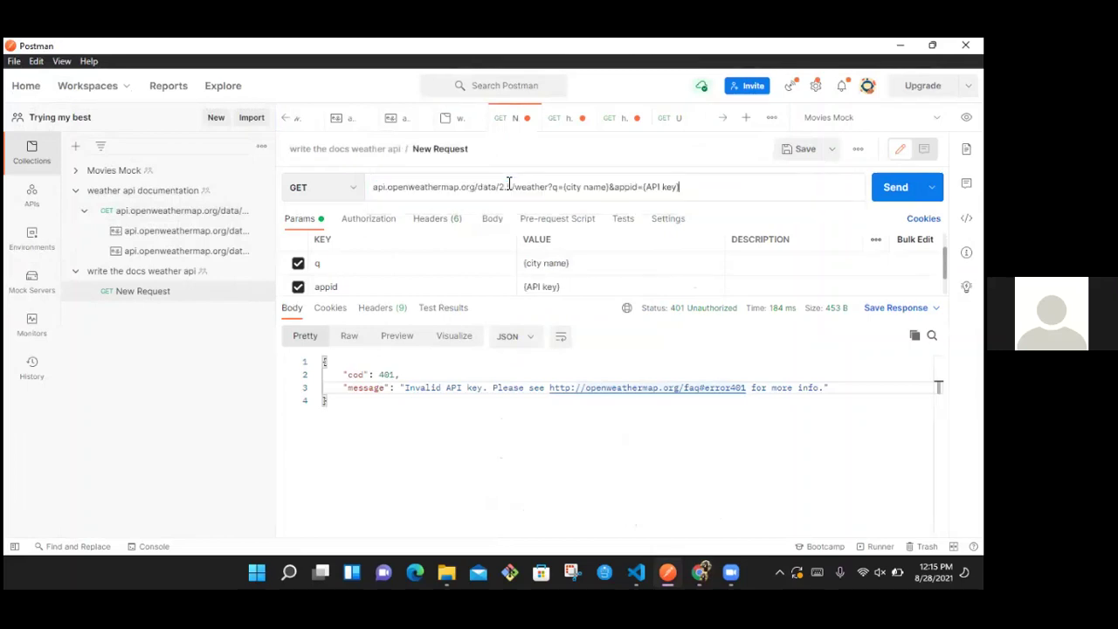
# Step: Replace the {city name} placeholder in the request URL with Owerri
pyautogui.click(609, 191)
pyautogui.hotkey('shift', 'Left')
pyautogui.hotkey('shift', 'Left')
pyautogui.hotkey('shift', 'Left')
pyautogui.hotkey('shift', 'Left')
pyautogui.hotkey('shift', 'Left')
pyautogui.hotkey('shift', 'Left')
pyautogui.hotkey('shift', 'Left')
pyautogui.hotkey('shift', 'Left')
pyautogui.hotkey('shift', 'Left')
pyautogui.hotkey('shift', 'Left')
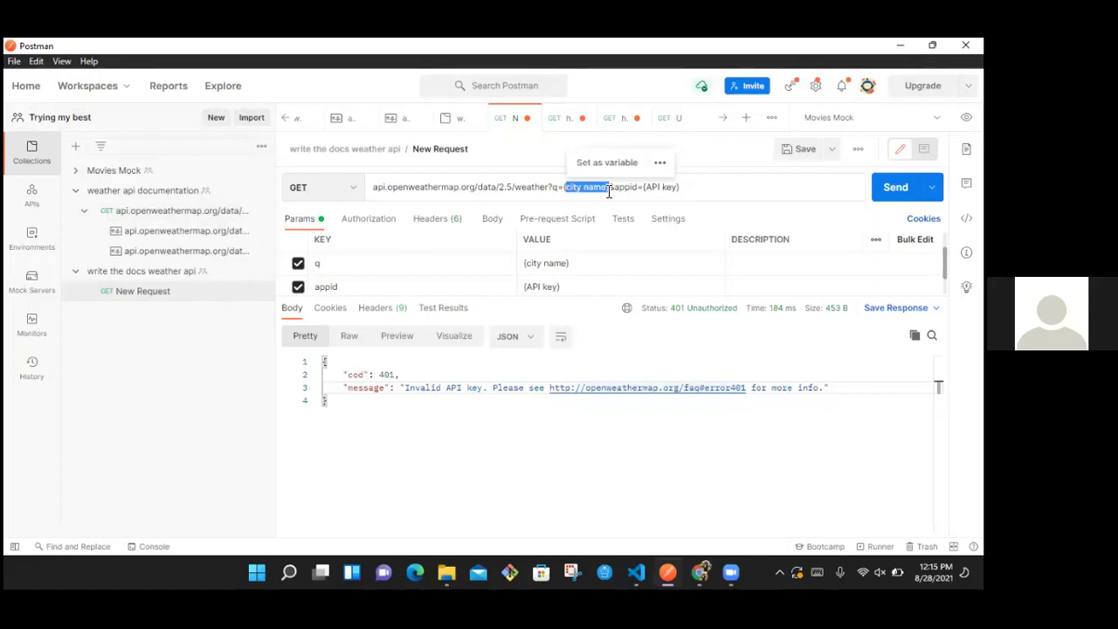
pyautogui.hotkey('shift', 'Left')
pyautogui.write('Owerr')
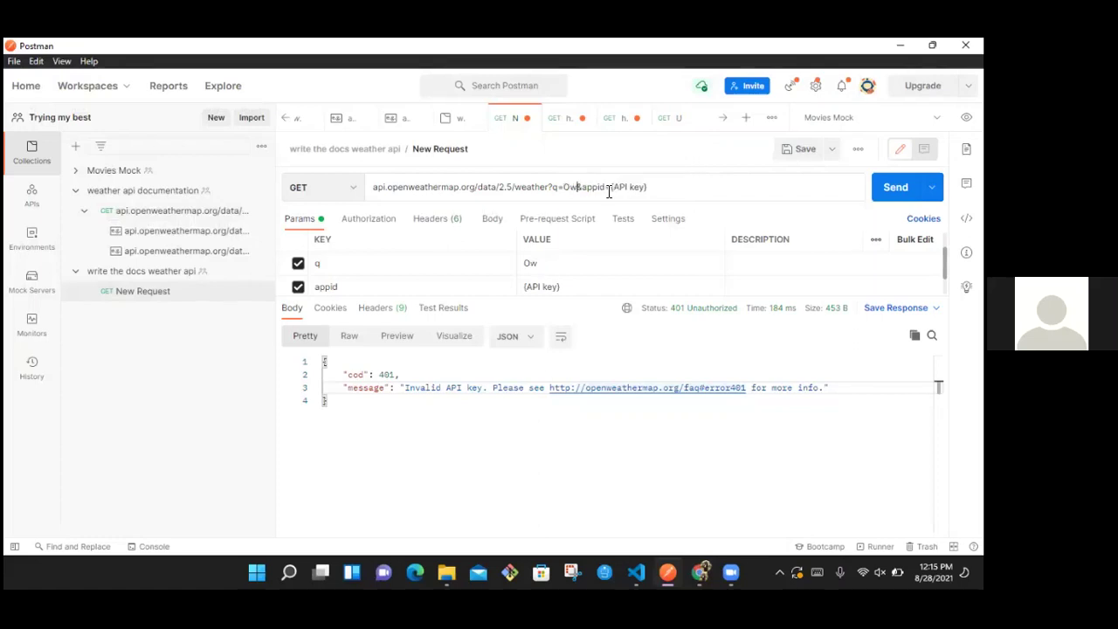
pyautogui.write('i')
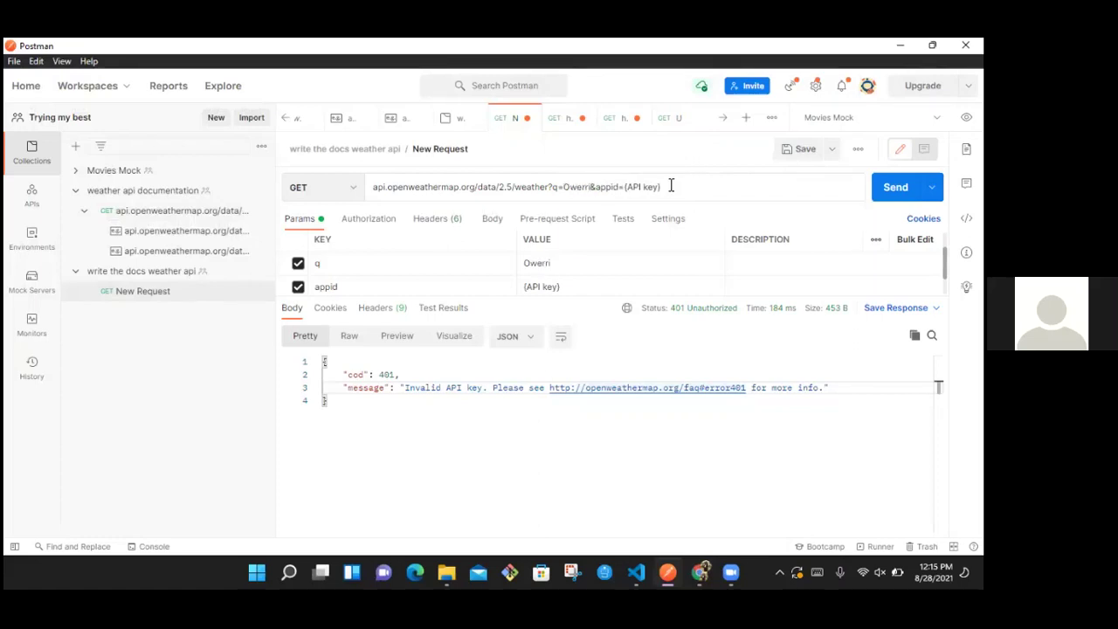
# Step: Select the {API key} placeholder in the request URL, then switch to Chrome and copy the key named appid from the account's API keys page
pyautogui.hotkey('ctrl', 'a')
pyautogui.click(665, 187)
pyautogui.hotkey('shift', 'Left')
pyautogui.hotkey('shift', 'Left')
pyautogui.hotkey('shift', 'Left')
pyautogui.hotkey('shift', 'Left')
pyautogui.hotkey('shift', 'Left')
pyautogui.hotkey('shift', 'Left')
pyautogui.hotkey('shift', 'Left')
pyautogui.hotkey('shift', 'Left')
pyautogui.hotkey('shift', 'Left')
pyautogui.hotkey('shift', 'Left')
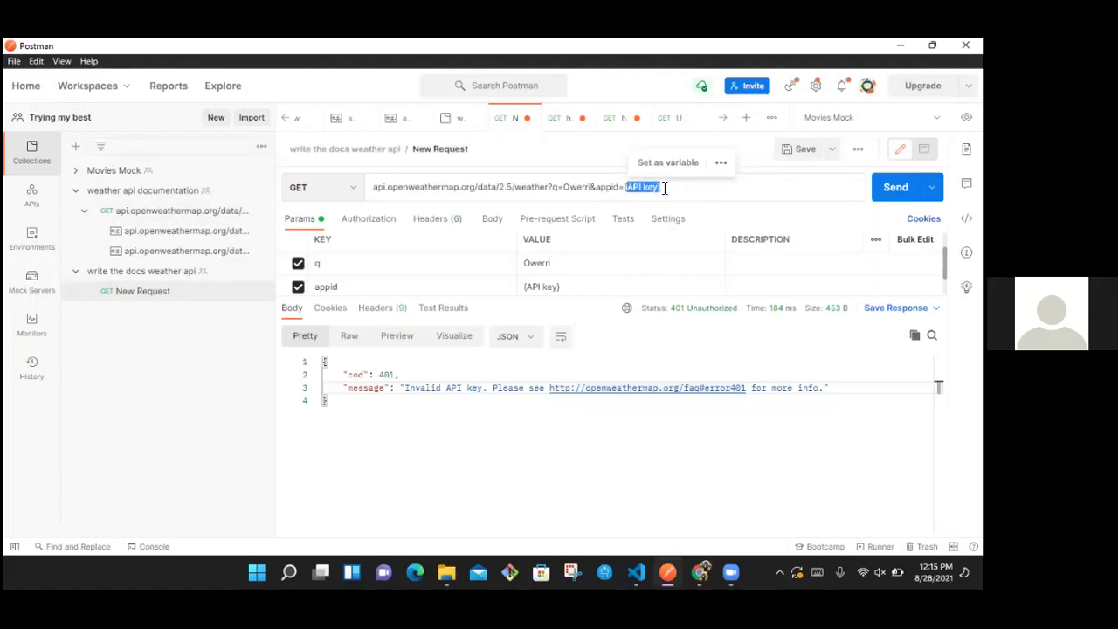
pyautogui.hotkey('shift', 'Right')
pyautogui.press('super+Left')
pyautogui.press('Return')
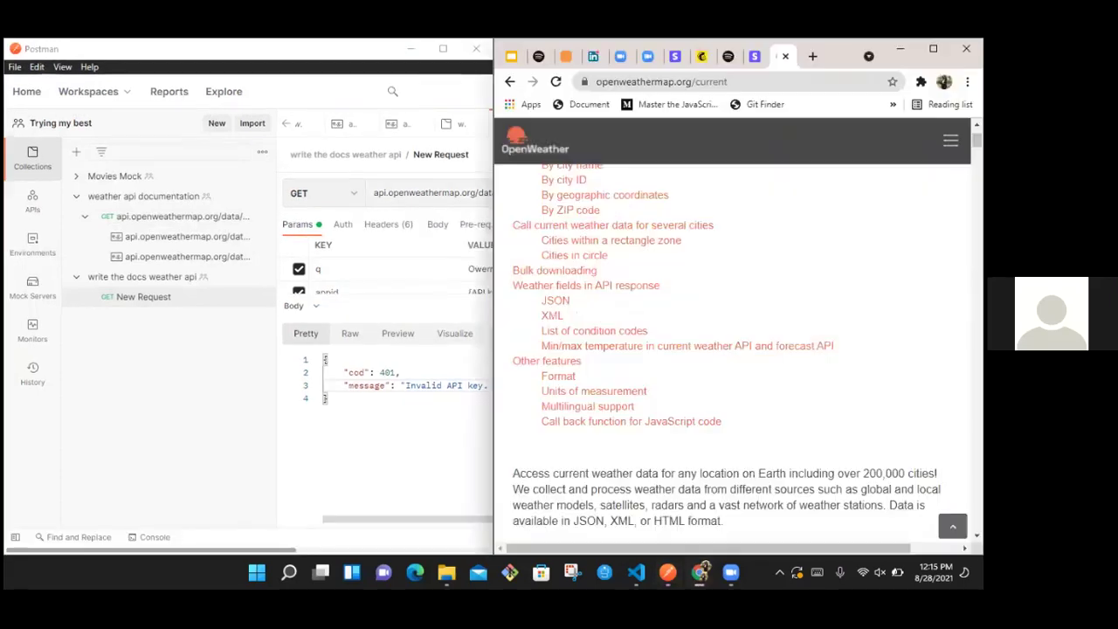
pyautogui.press('super+Up')
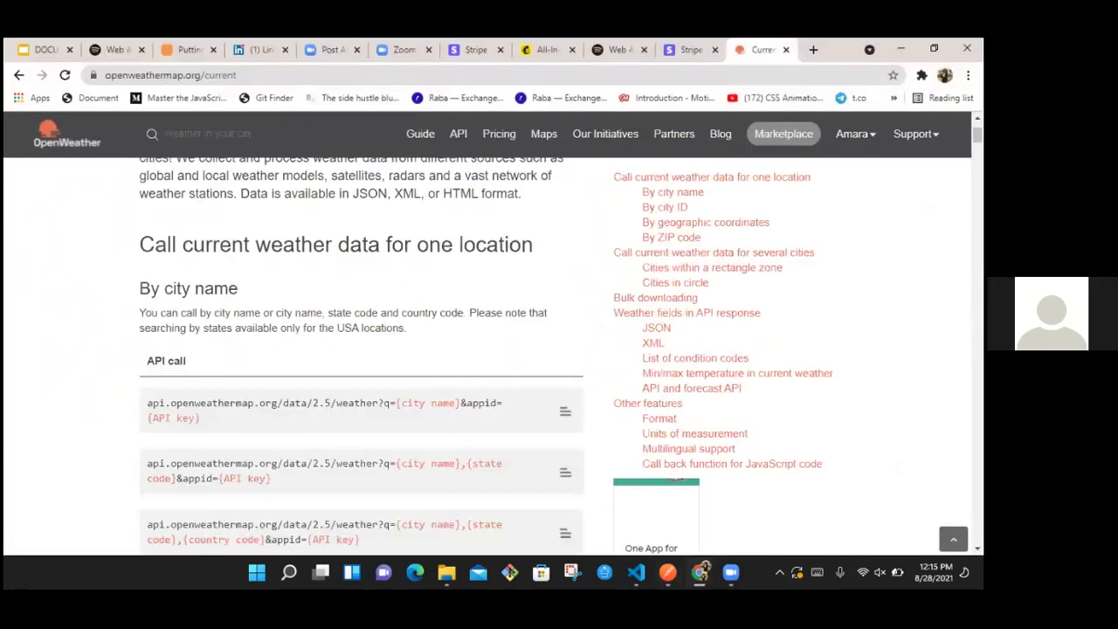
pyautogui.click(852, 134)
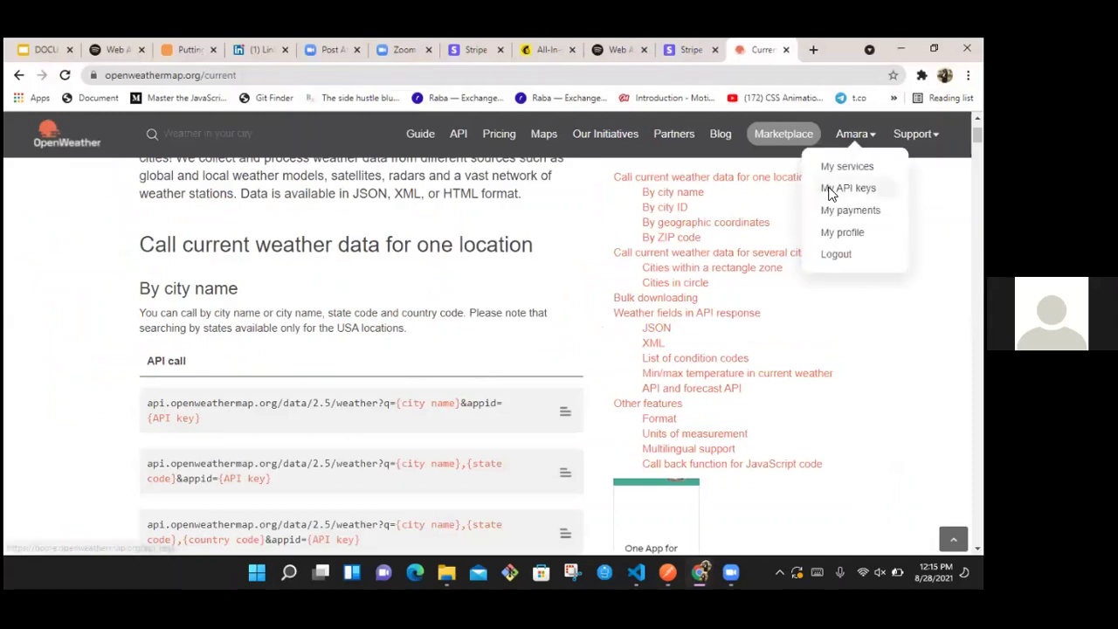
pyautogui.click(829, 187)
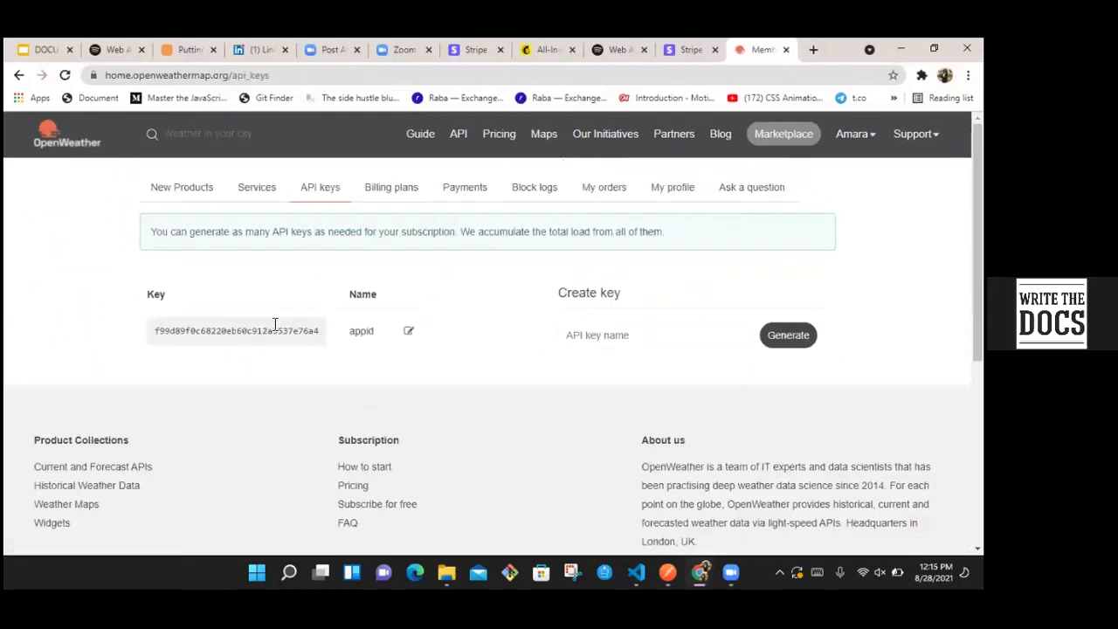
pyautogui.doubleClick(273, 332)
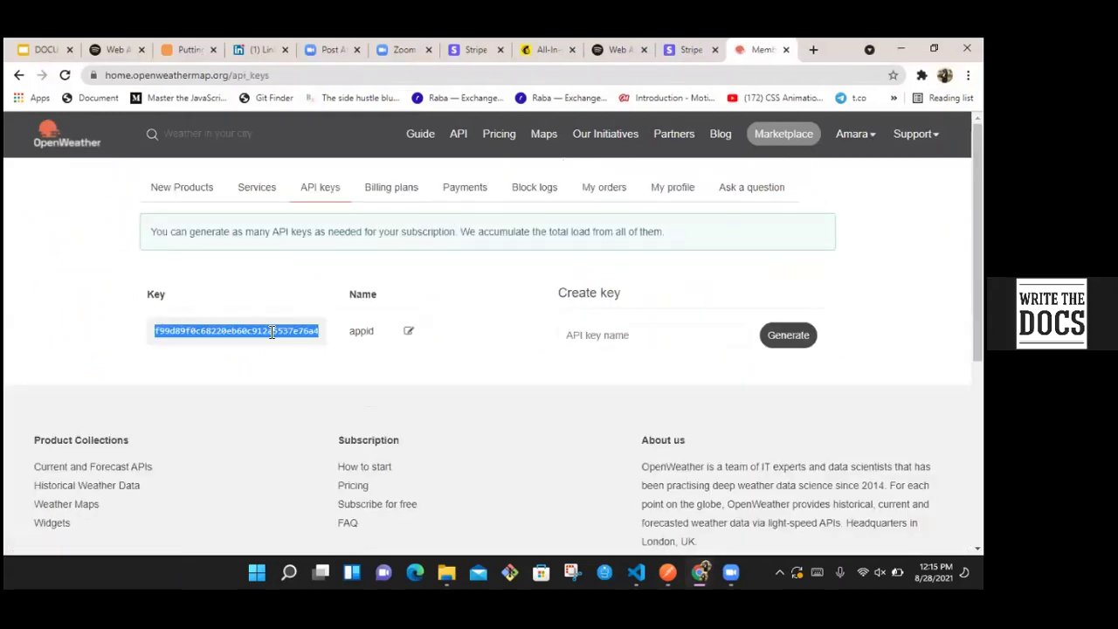
# Step: Return to Postman, paste the copied API key over the {API key} placeholder and send the request
pyautogui.press('super+Down')
pyautogui.doubleClick(446, 52)
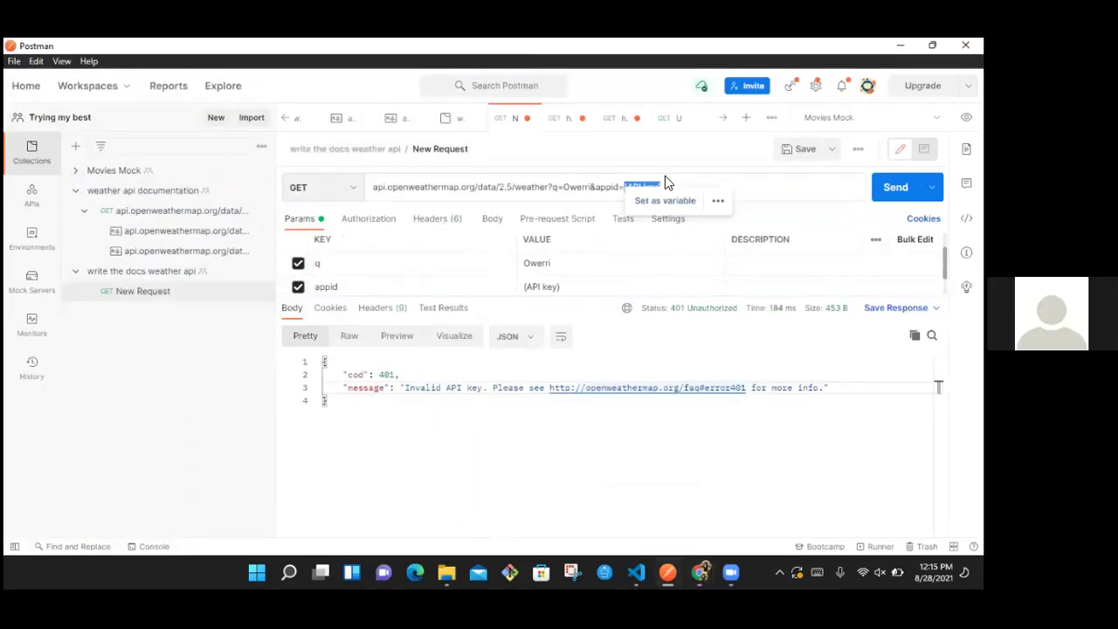
pyautogui.hotkey('ctrl', 'v')
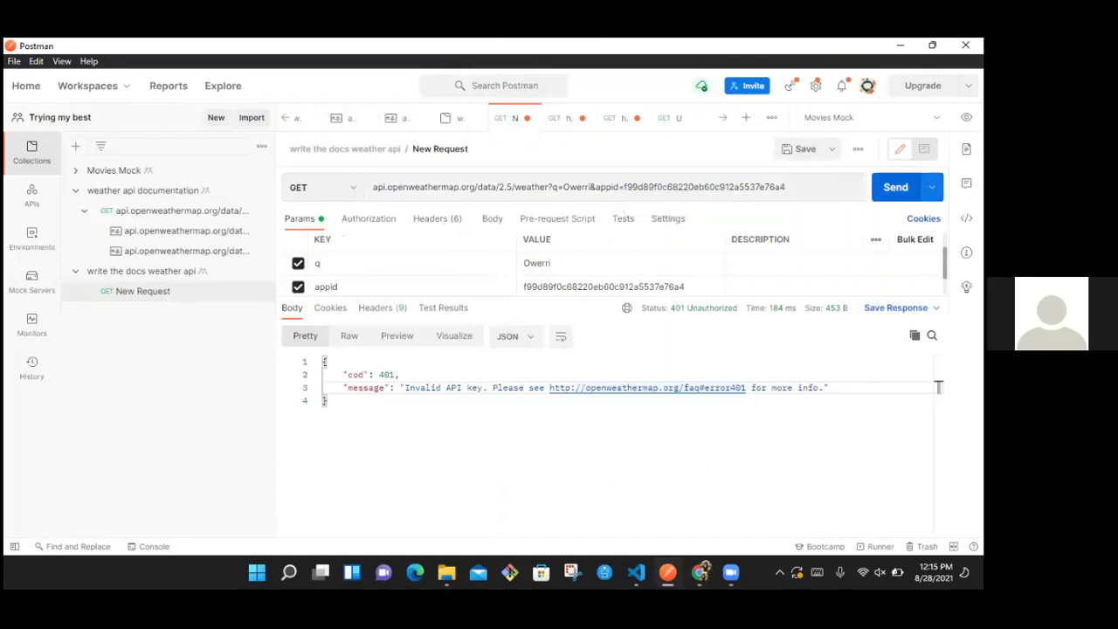
pyautogui.hotkey('ctrl', 'Return')
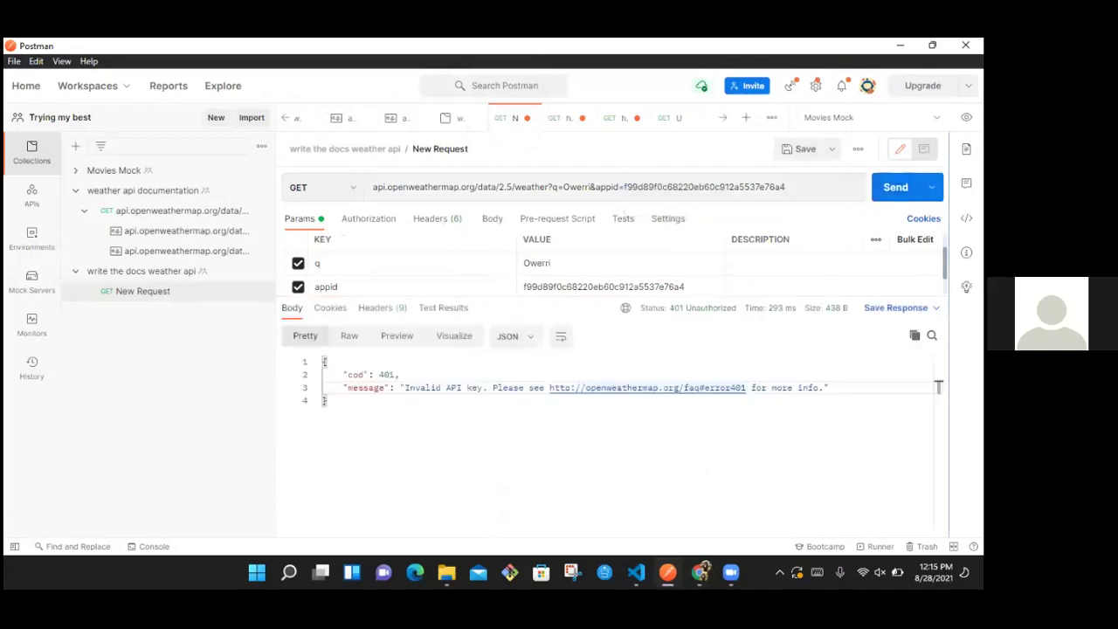
# Step: Add a query parameter with the key units and the value imperial to New Request
pyautogui.moveTo(805, 297); pyautogui.dragTo(808, 391)
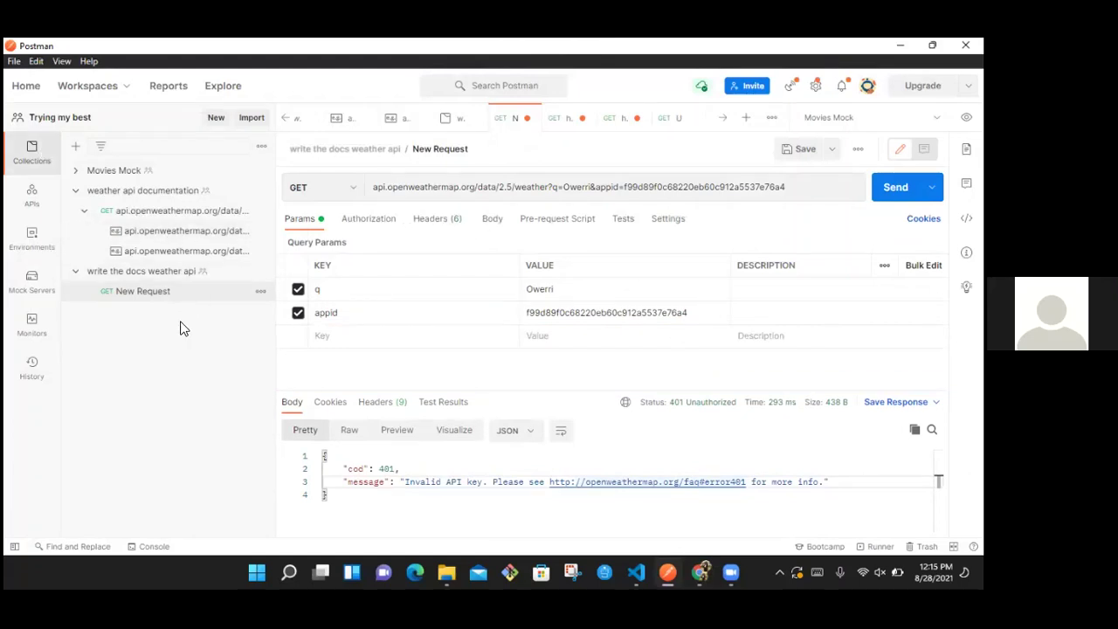
pyautogui.click(456, 332)
pyautogui.write('units')
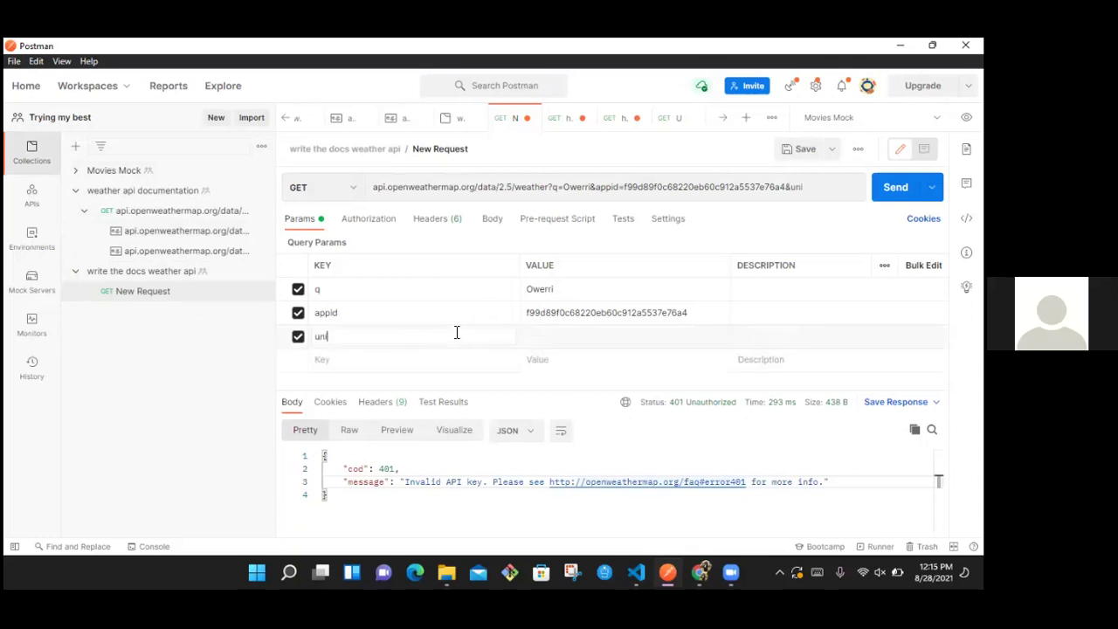
pyautogui.click(533, 332)
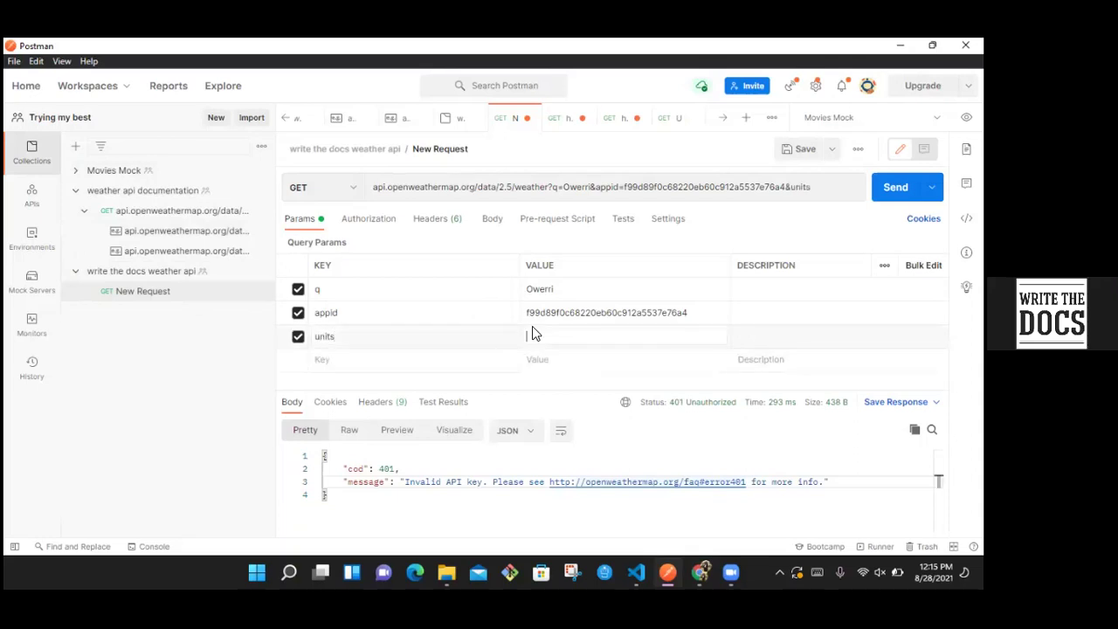
pyautogui.write('imperial')
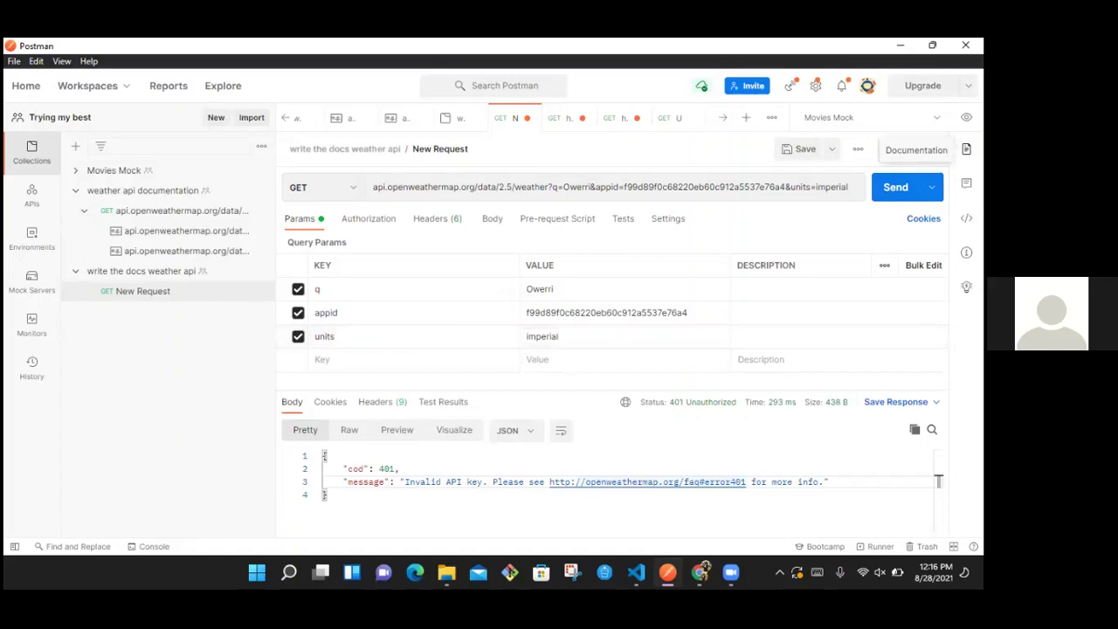
# Step: Open New Request's documentation and save its current response as an example
pyautogui.click(967, 149)
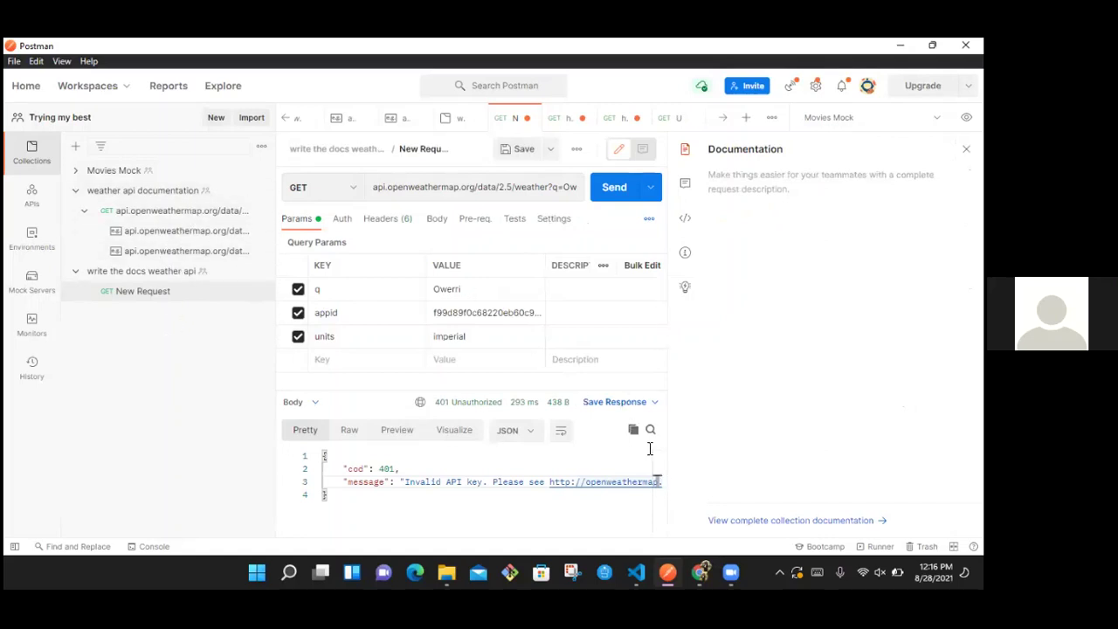
pyautogui.click(616, 403)
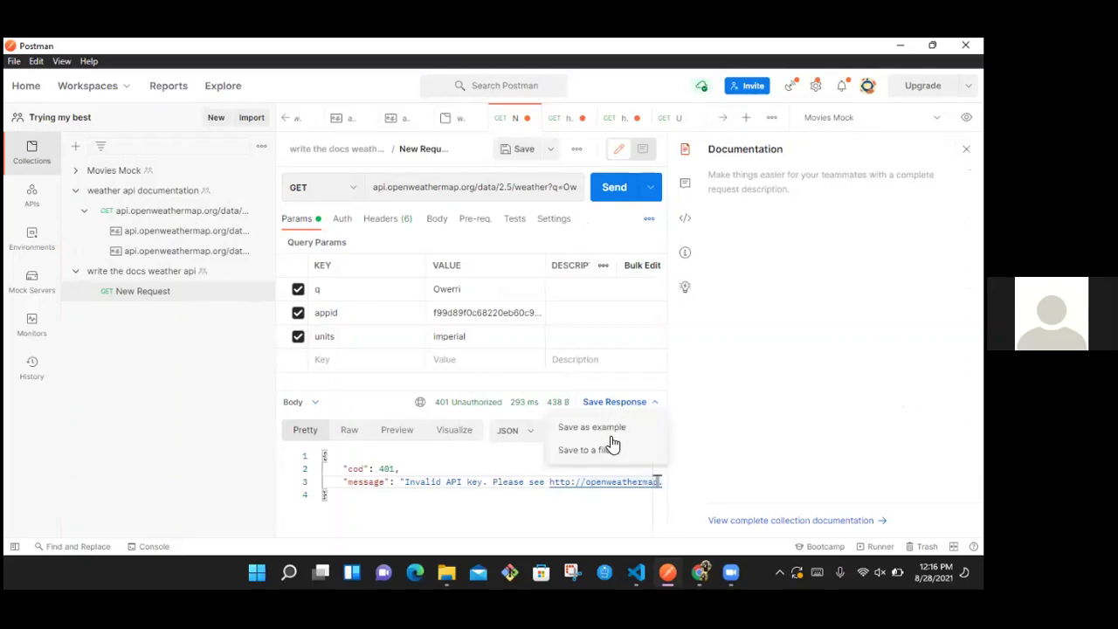
pyautogui.click(613, 431)
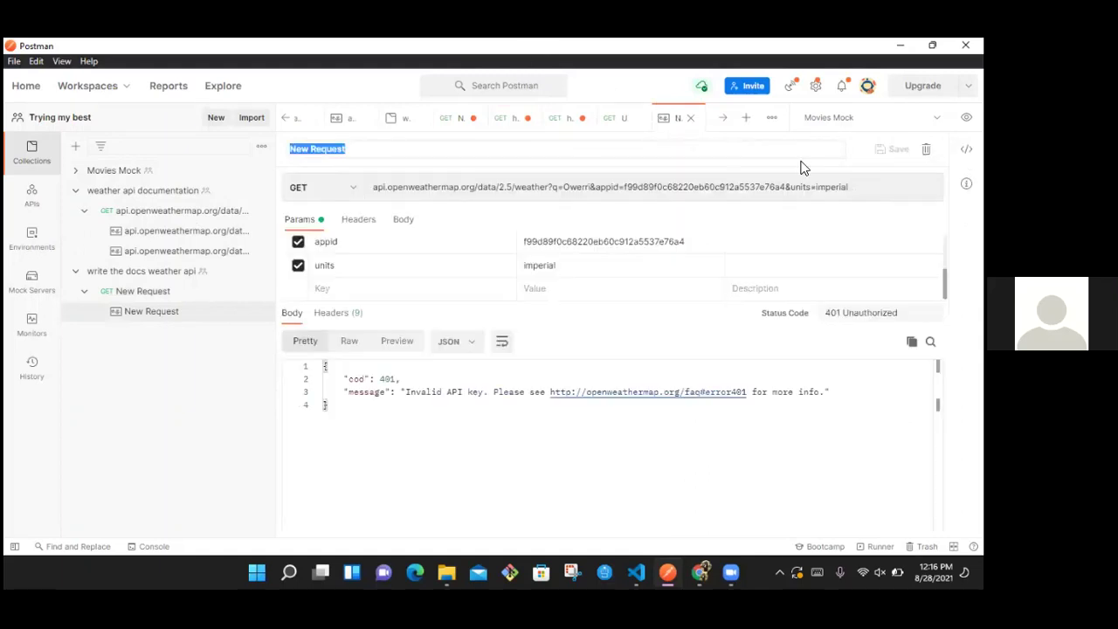
# Step: Return to the GET New Request and open the complete documentation of the write the docs weather api collection
pyautogui.click(143, 292)
pyautogui.click(144, 292)
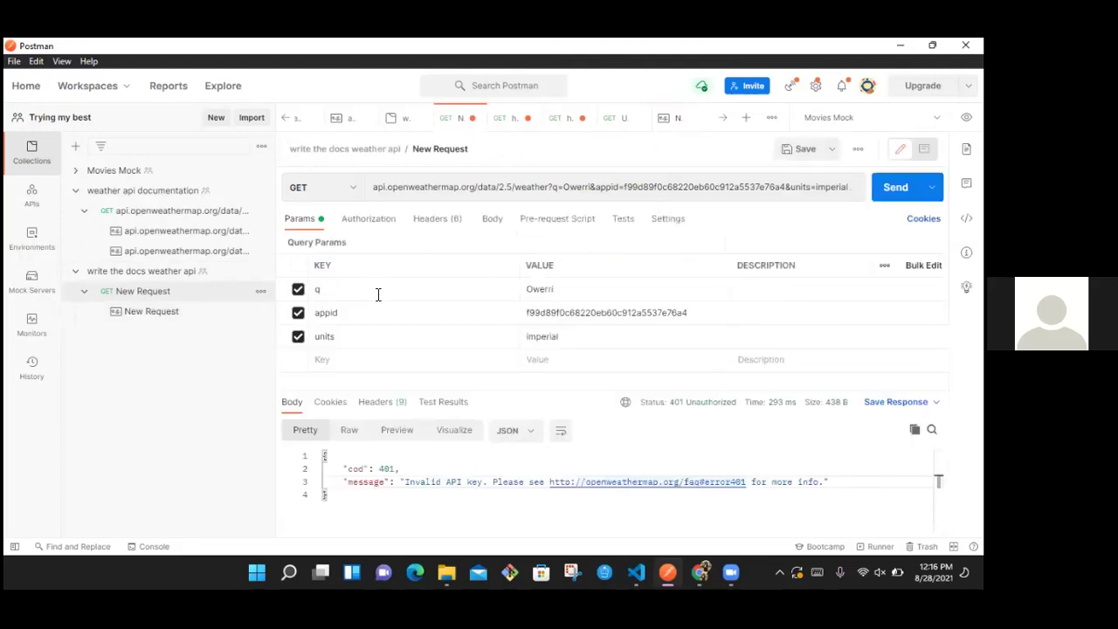
pyautogui.click(966, 149)
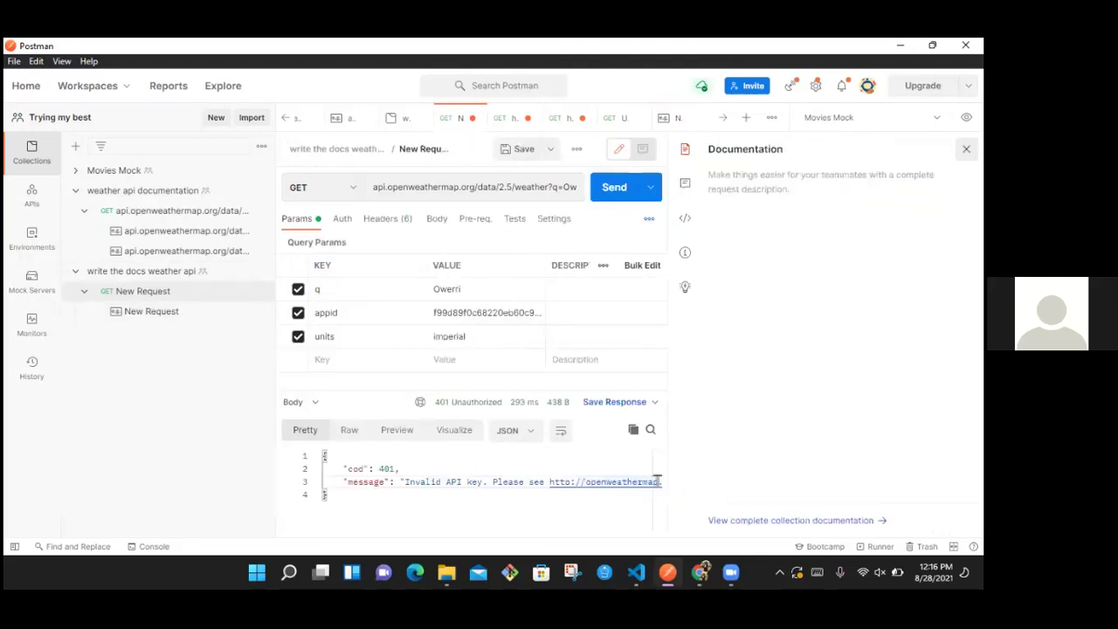
pyautogui.click(760, 521)
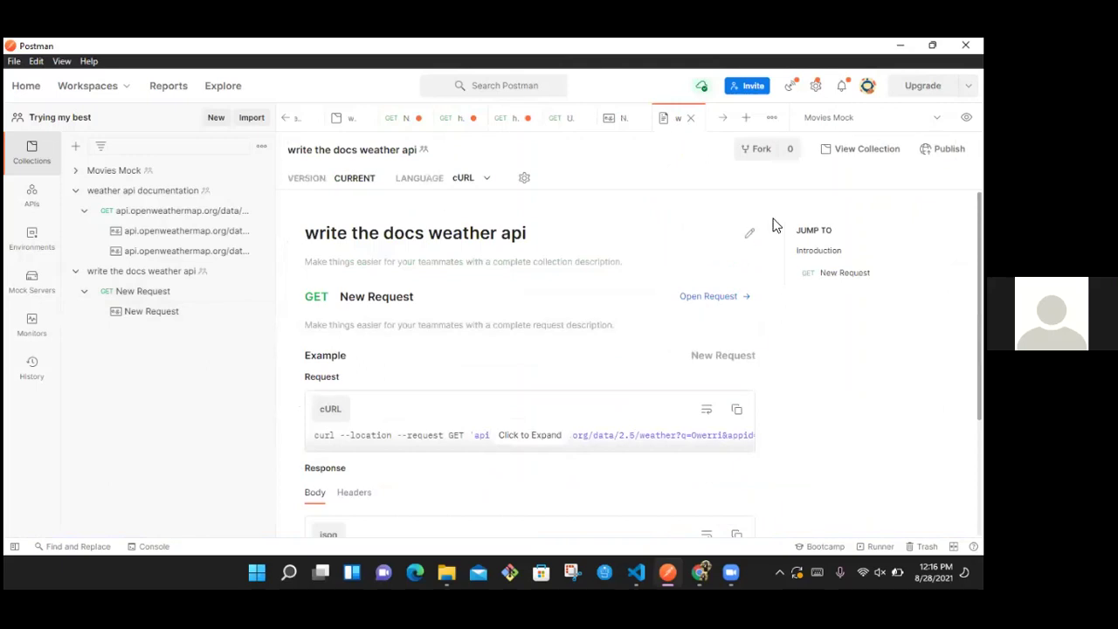
pyautogui.scroll(-1, 529, 349)
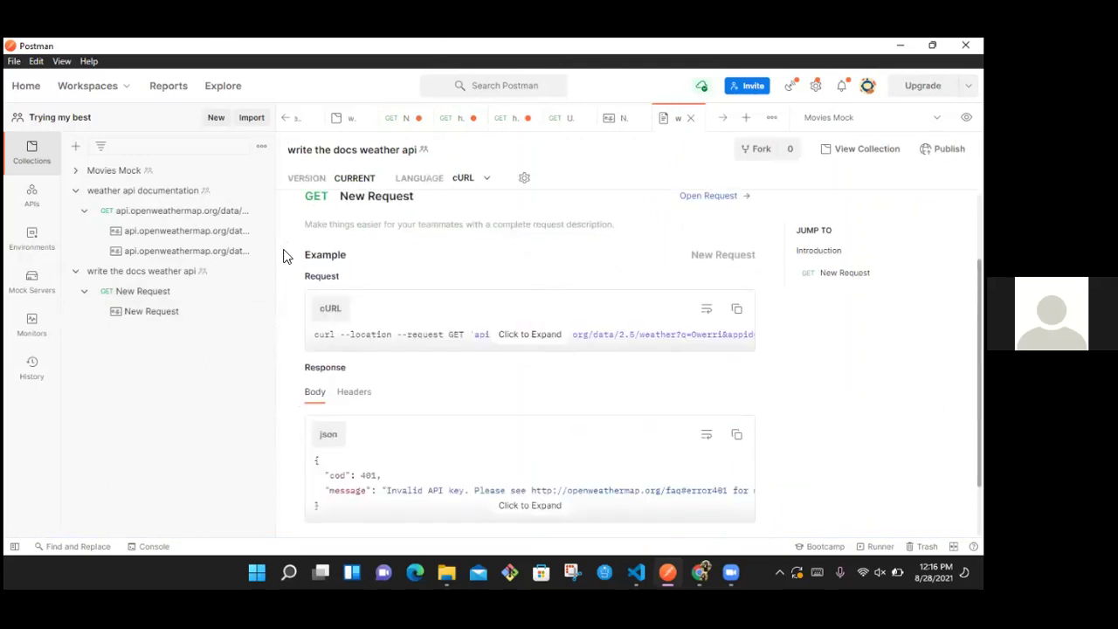
# Step: Reopen the complete collection documentation from New Request and examine its description areas, example request and response
pyautogui.click(126, 295)
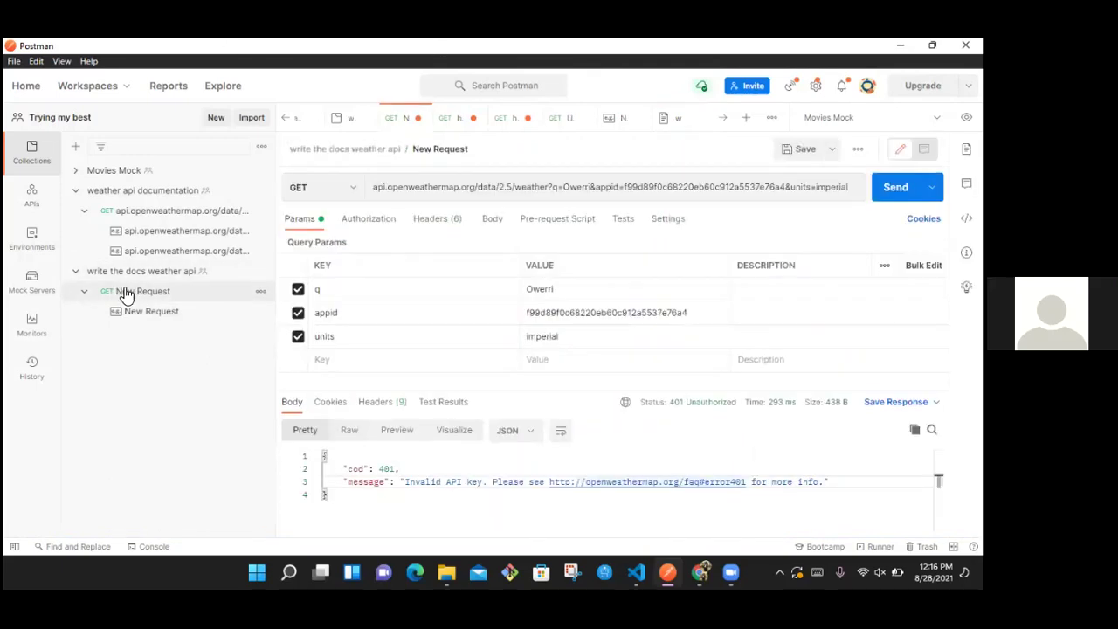
pyautogui.click(966, 149)
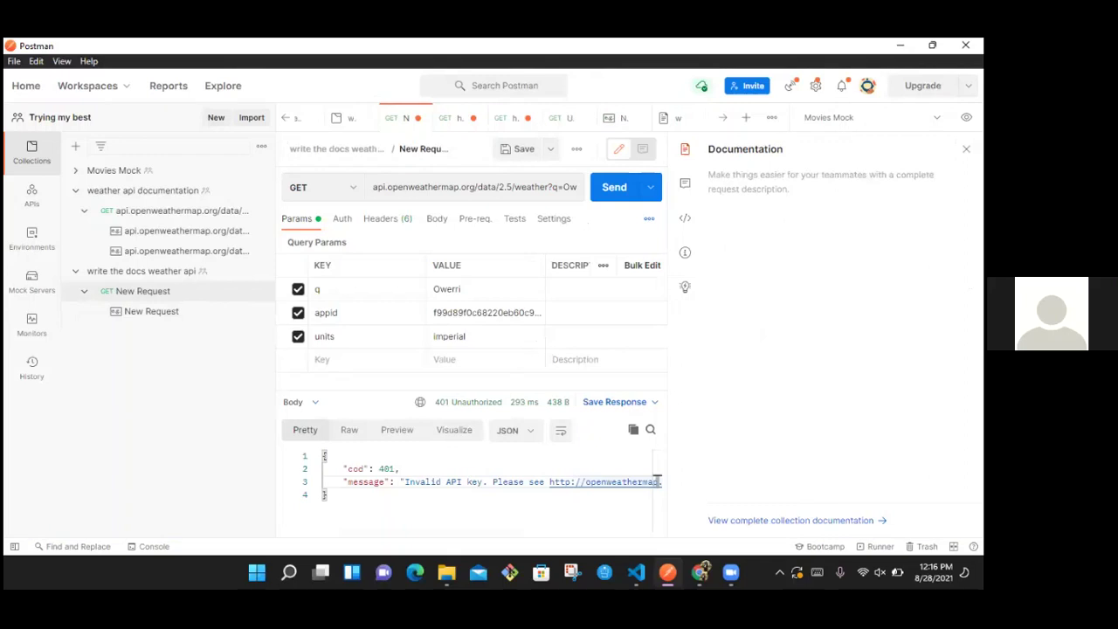
pyautogui.click(790, 520)
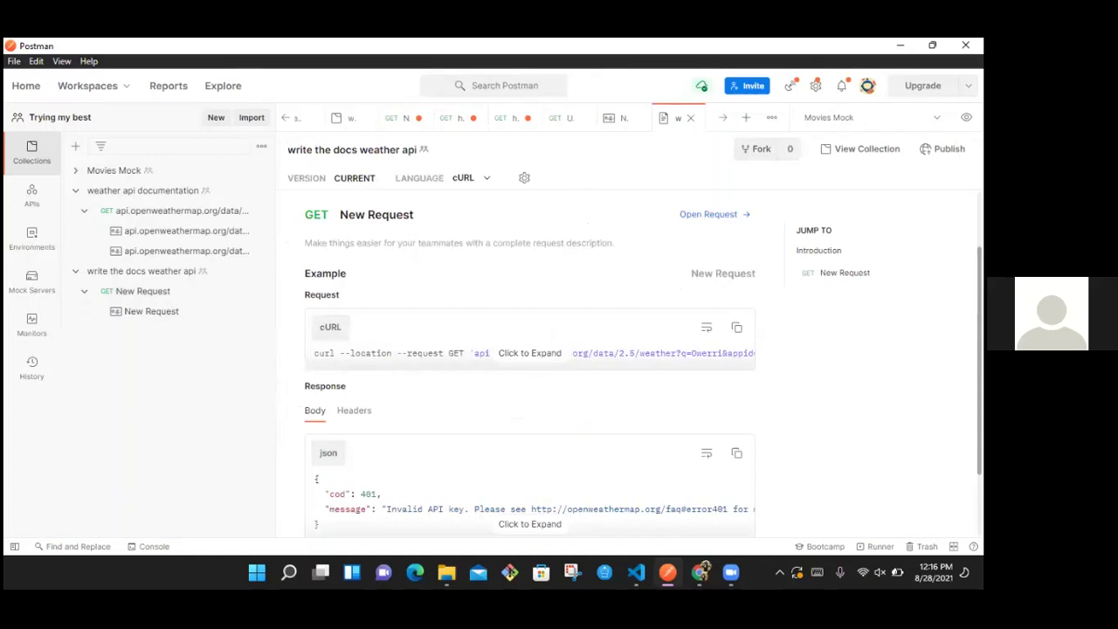
pyautogui.scroll(1, 447, 262)
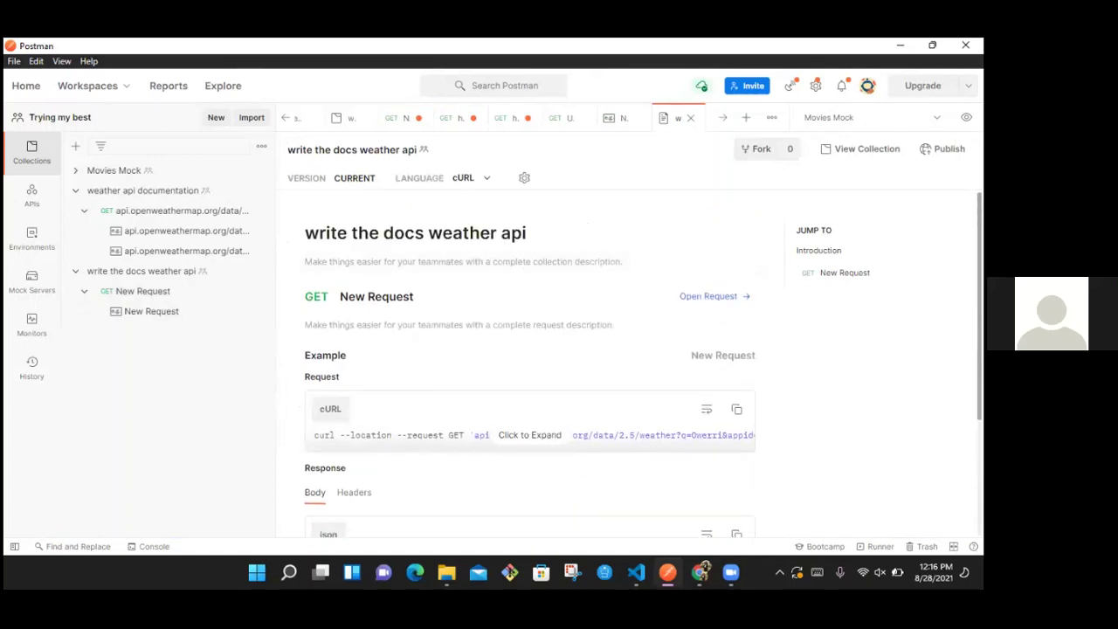
pyautogui.scroll(-2, 530, 367)
pyautogui.scroll(2, 529, 367)
pyautogui.scroll(-2, 529, 367)
pyautogui.scroll(1, 530, 367)
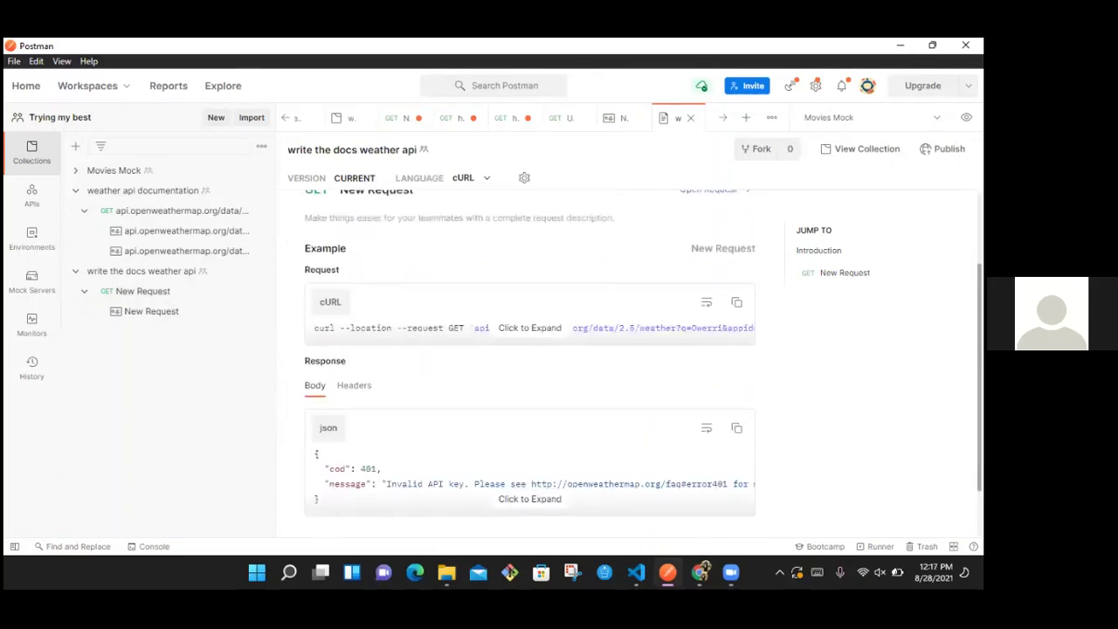
pyautogui.scroll(2, 529, 367)
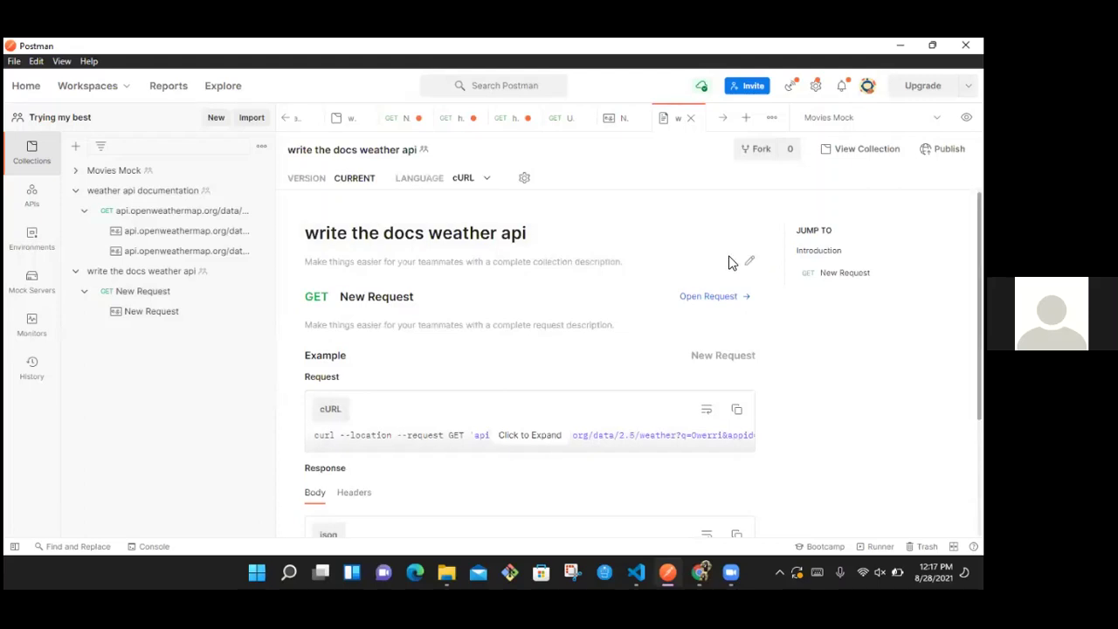
# Step: Open the collection description for editing, then switch to Chrome, open the bookmarked Markdown Cheatsheet and select its page address
pyautogui.click(748, 263)
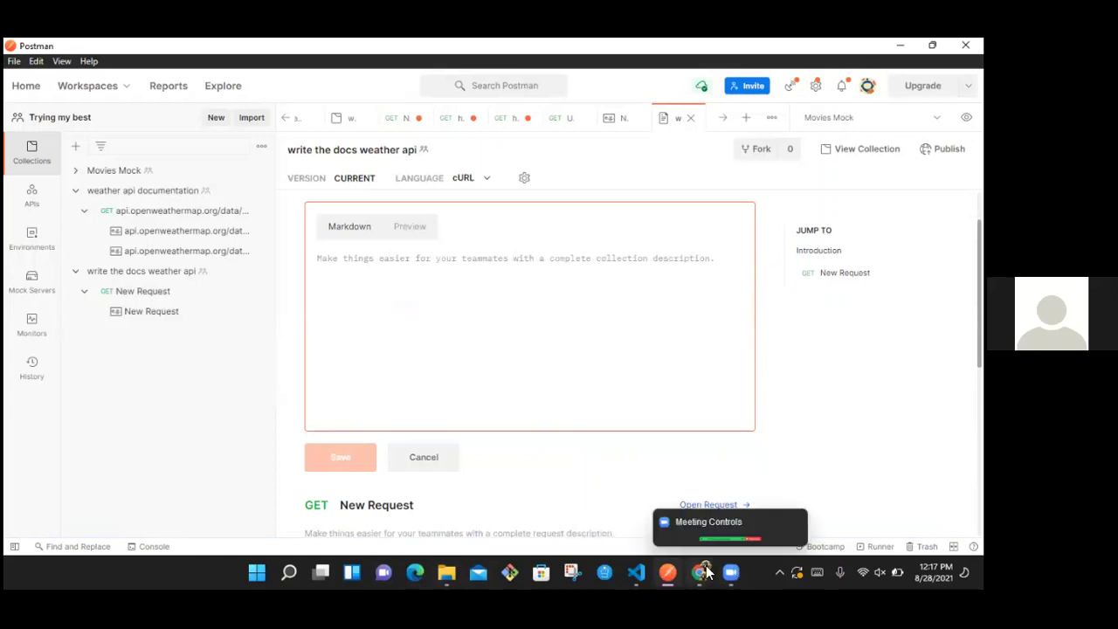
pyautogui.moveTo(706, 572)
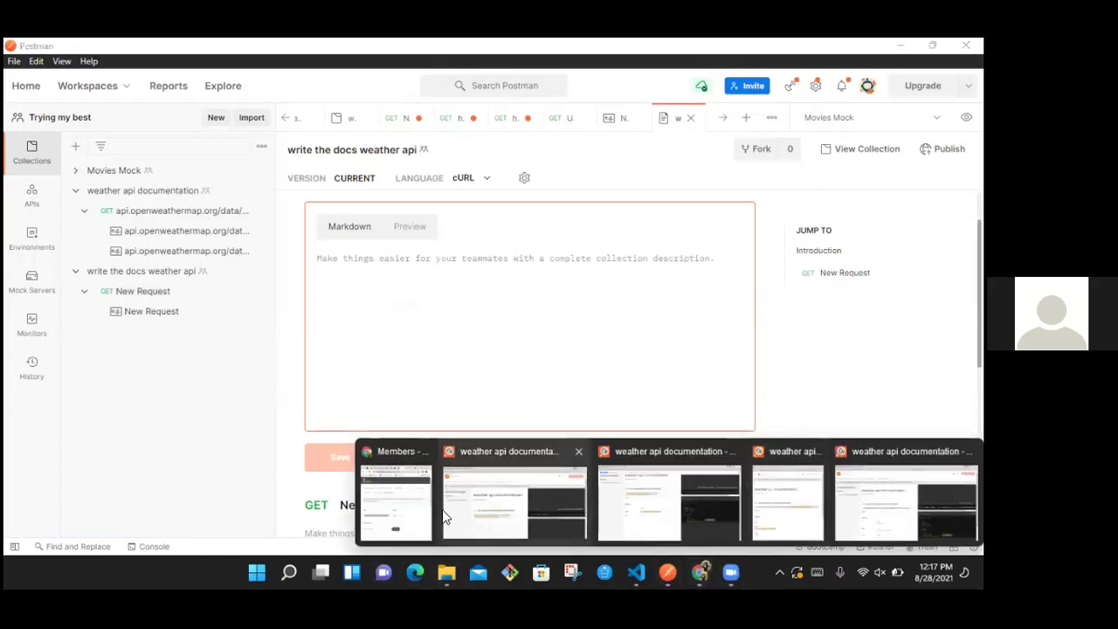
pyautogui.click(395, 503)
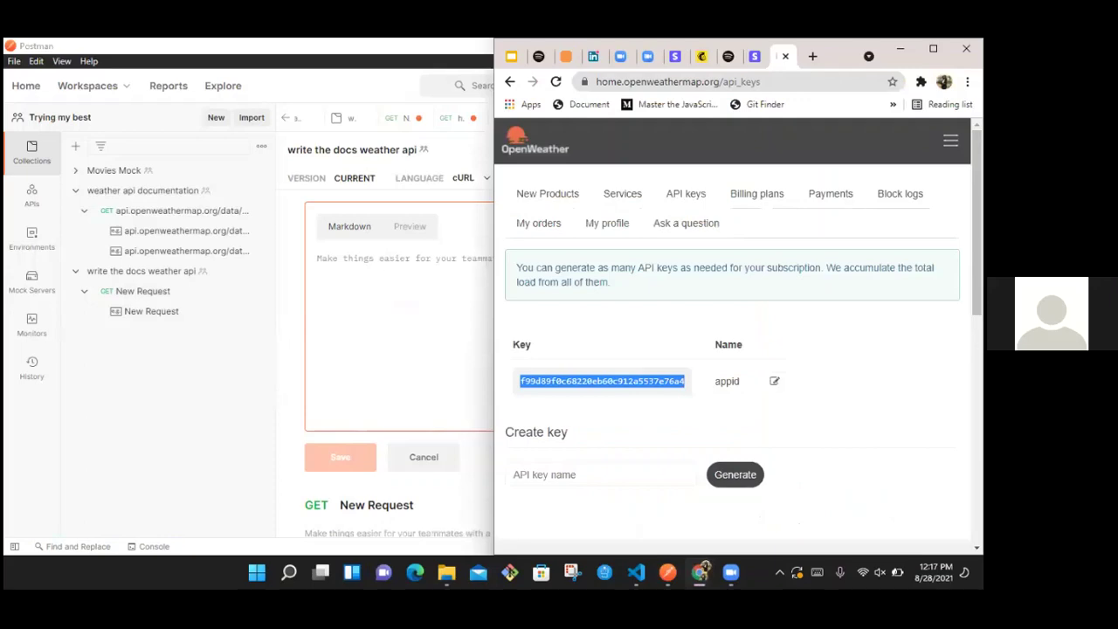
pyautogui.click(967, 81)
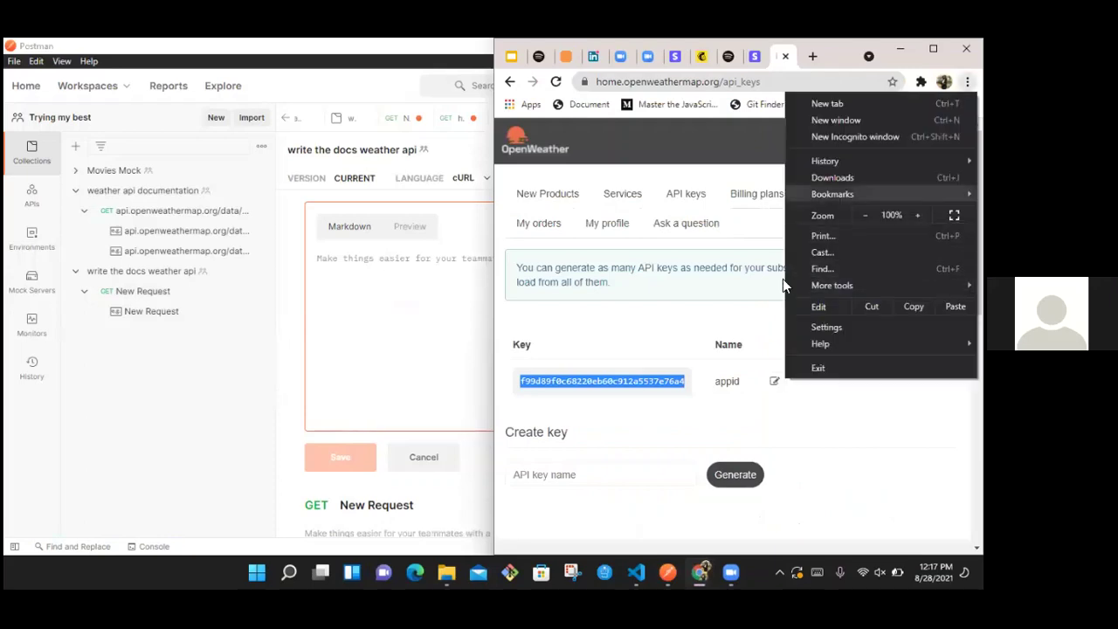
pyautogui.moveTo(833, 194)
pyautogui.scroll(-15, 642, 541)
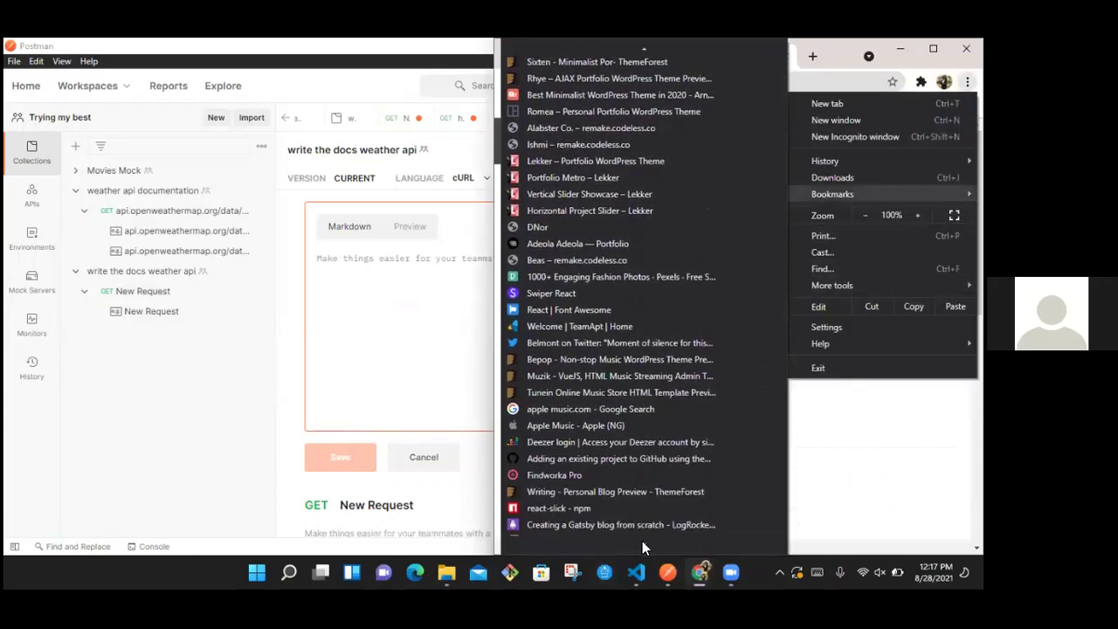
pyautogui.scroll(-10, 642, 541)
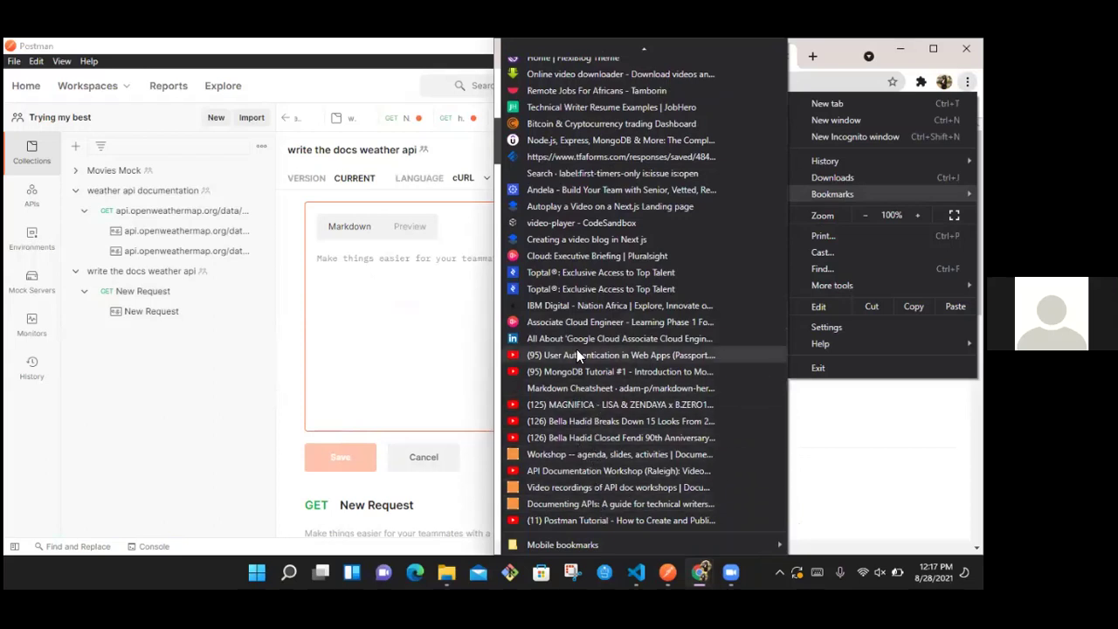
pyautogui.click(567, 385)
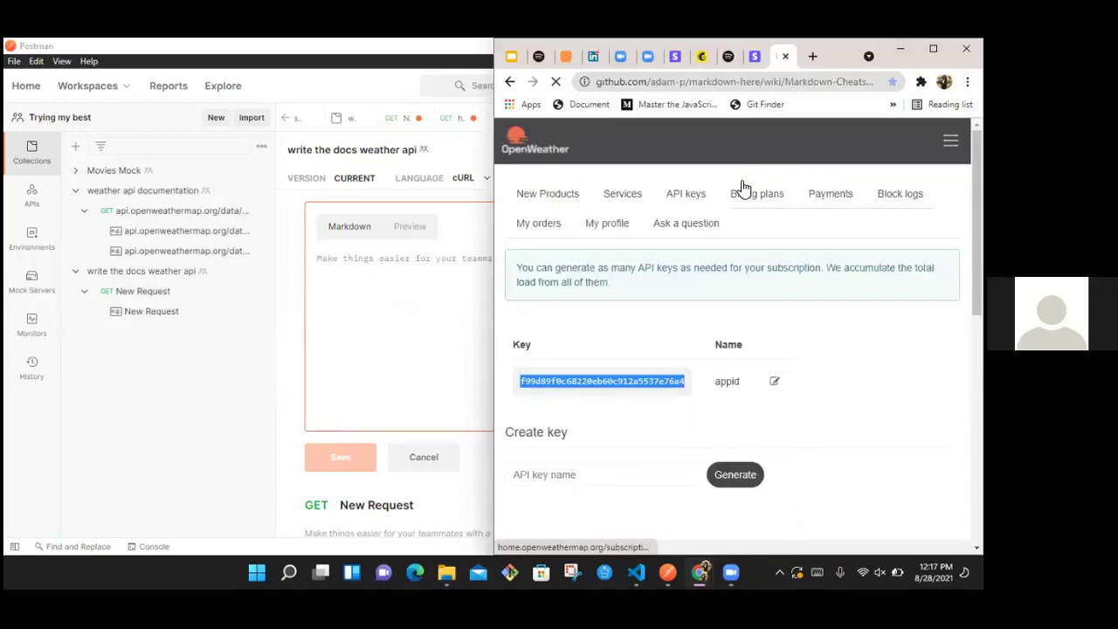
pyautogui.click(810, 84)
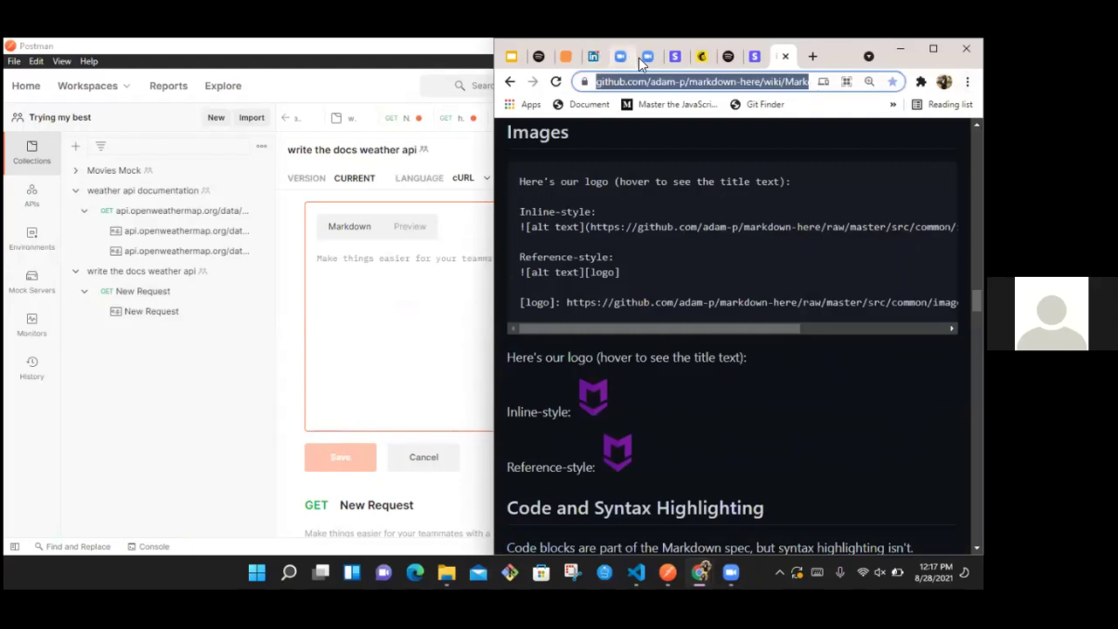
pyautogui.click(495, 572)
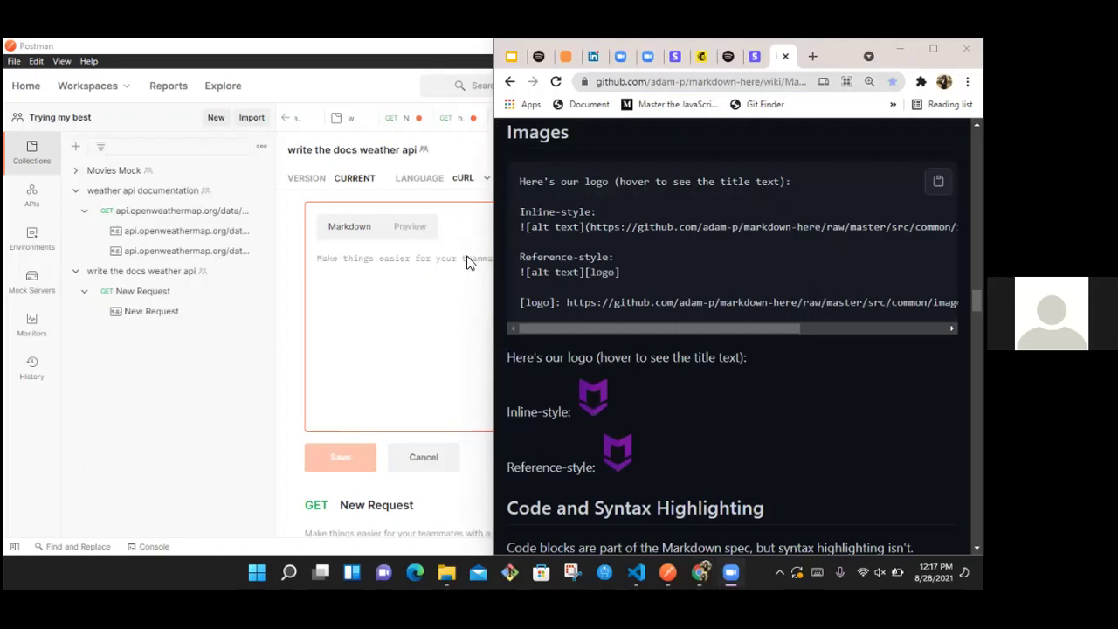
# Step: Switch back to Postman, dock its window beside Chrome and bring the whole collection description editor into view
pyautogui.click(374, 263)
pyautogui.press('super+Left')
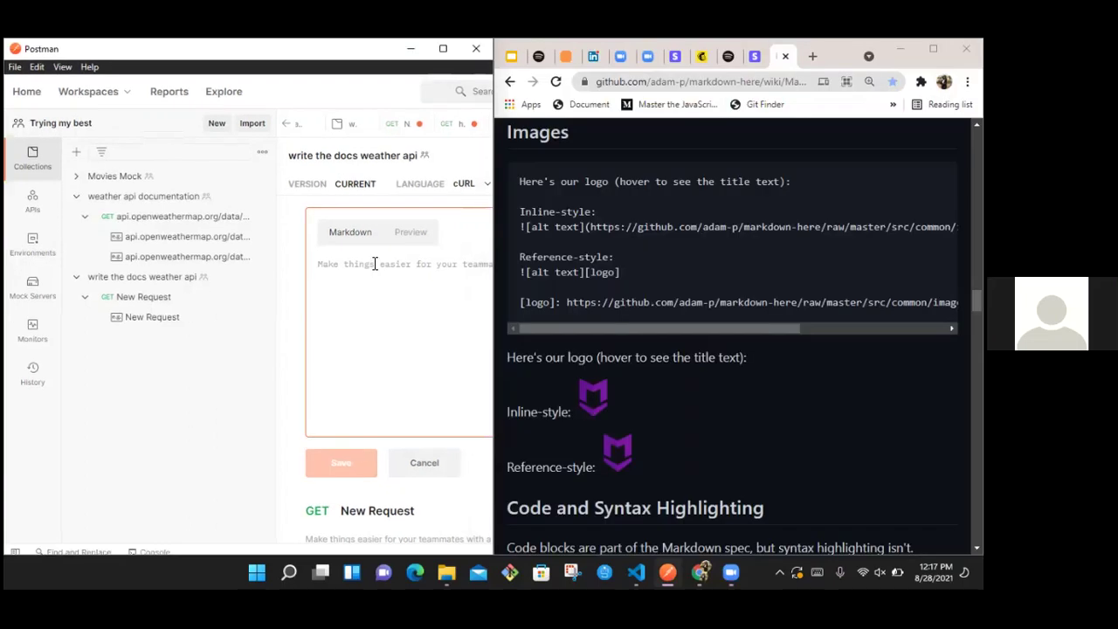
pyautogui.moveTo(147, 548); pyautogui.dragTo(172, 549)
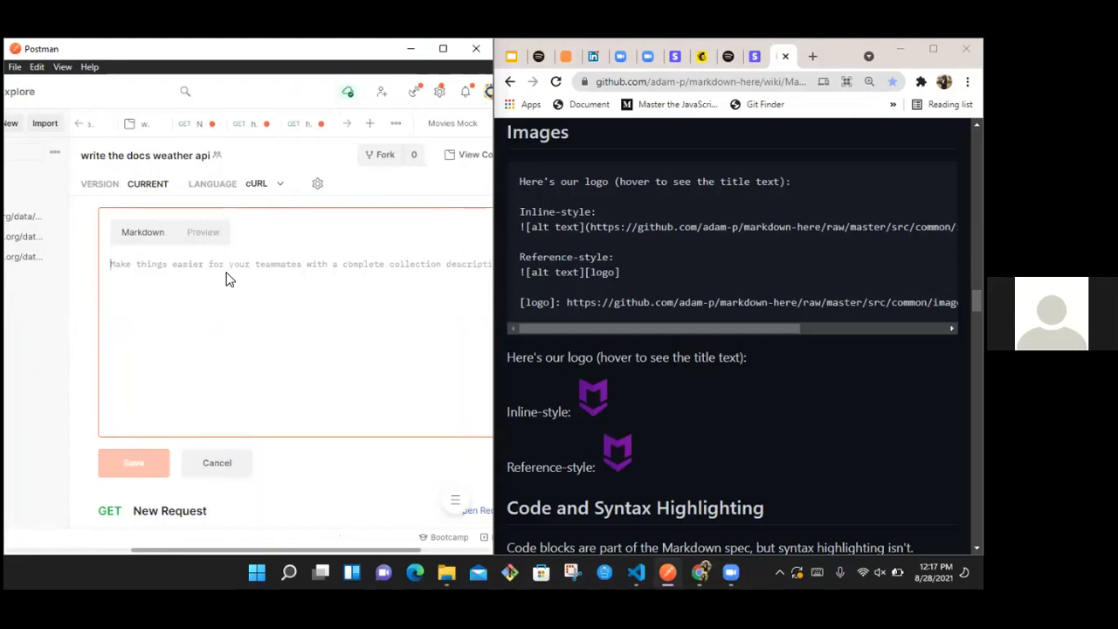
pyautogui.hscroll(2, 174, 552)
pyautogui.hscroll(2, 174, 552)
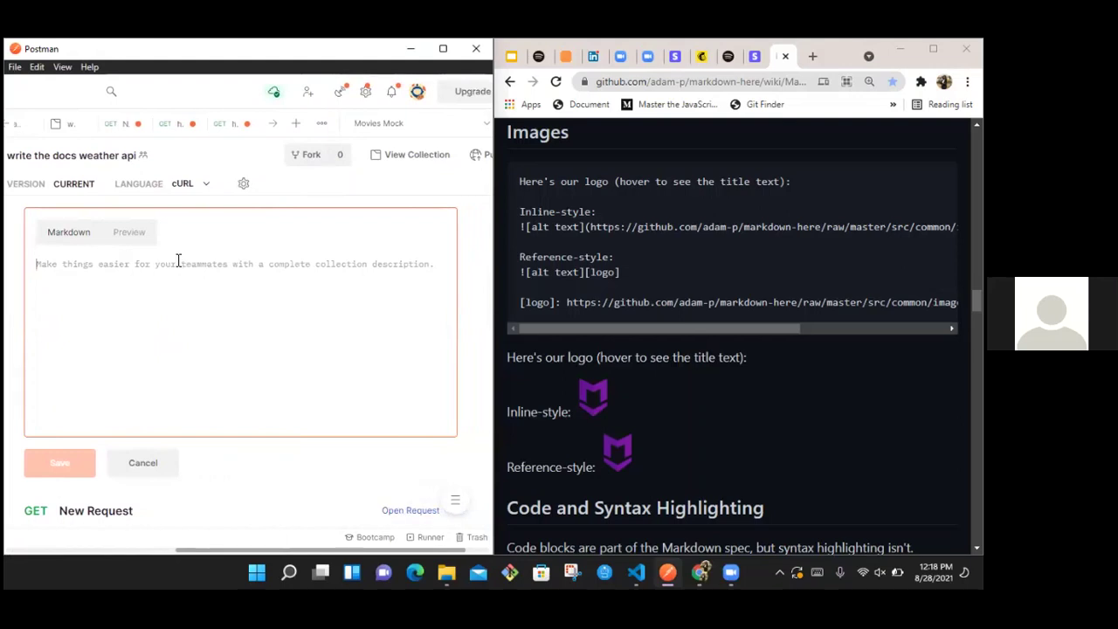
# Step: Enter "This weather api gets the weather forcast of a location." as the collection description and save it
pyautogui.write('This')
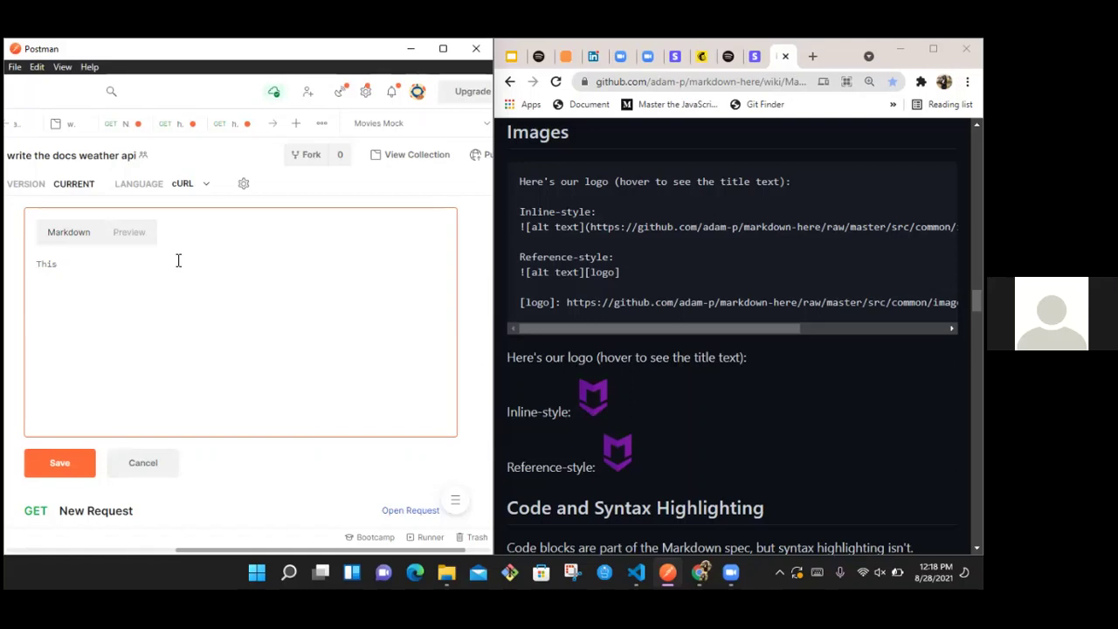
pyautogui.write('is')
pyautogui.press('BackSpace')
pyautogui.press('BackSpace')
pyautogui.press('BackSpace')
pyautogui.write('weather api i')
pyautogui.press('BackSpace')
pyautogui.press('BackSpace')
pyautogui.press('BackSpace')
pyautogui.press('BackSpace')
pyautogui.write('gets the weather forx')
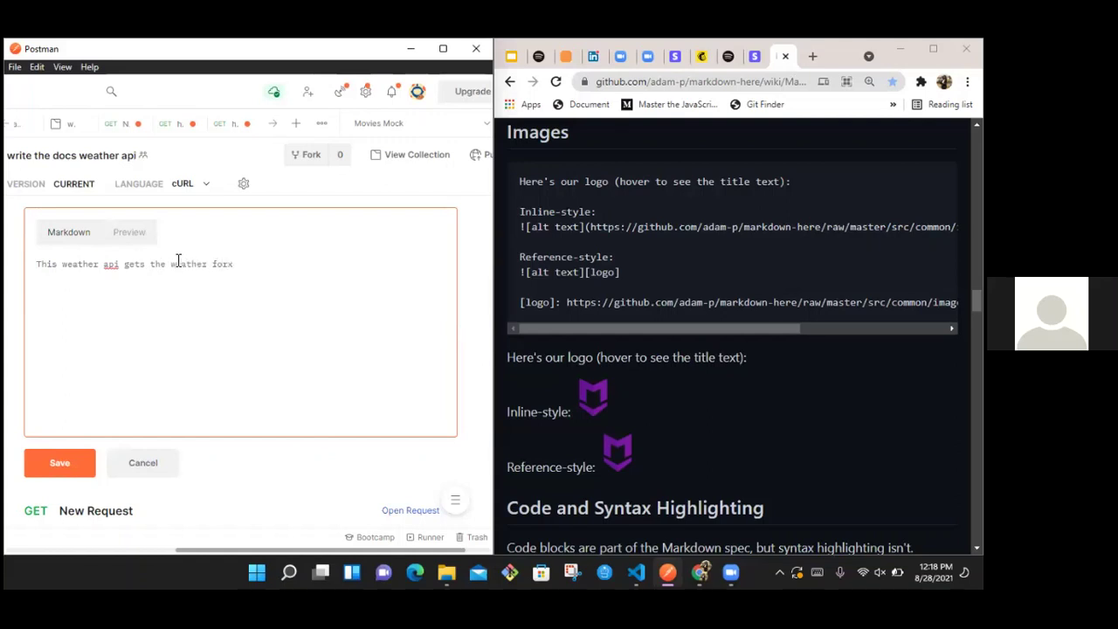
pyautogui.press('BackSpace')
pyautogui.write('cast os a location.')
pyautogui.click(50, 460)
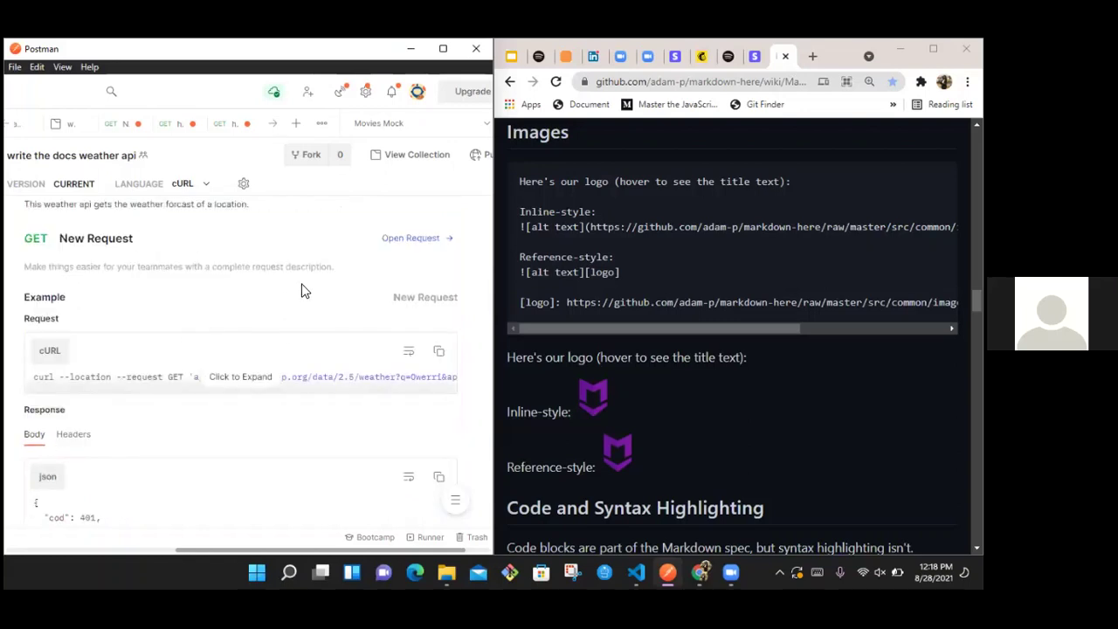
# Step: Maximize the Postman window and review the collection documentation from its description through the example response
pyautogui.click(443, 49)
pyautogui.scroll(1, 624, 267)
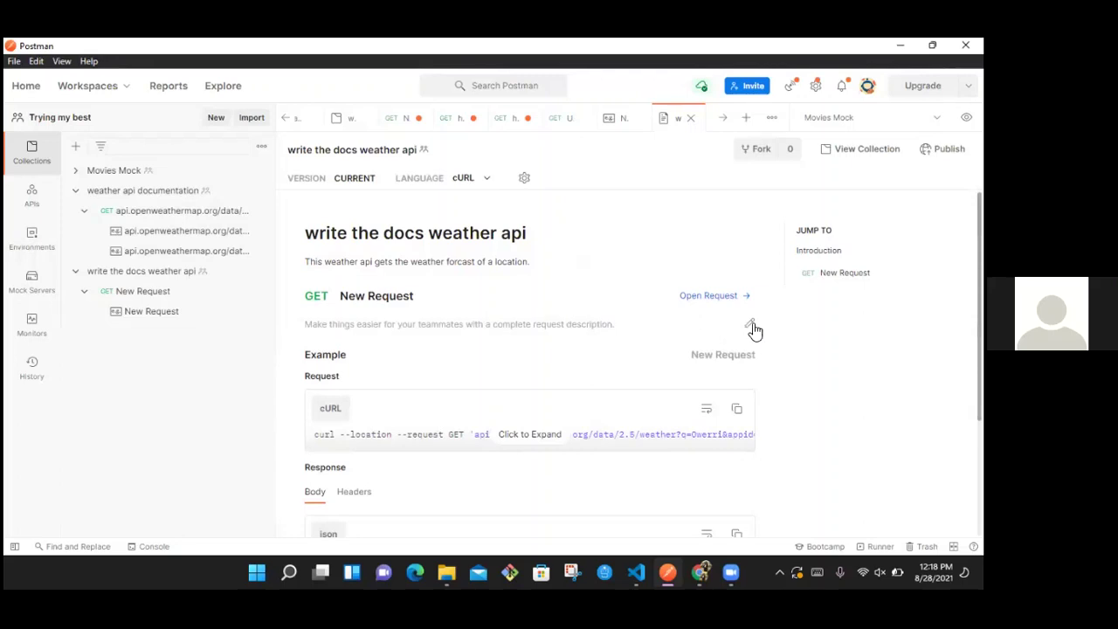
pyautogui.scroll(-3, 828, 331)
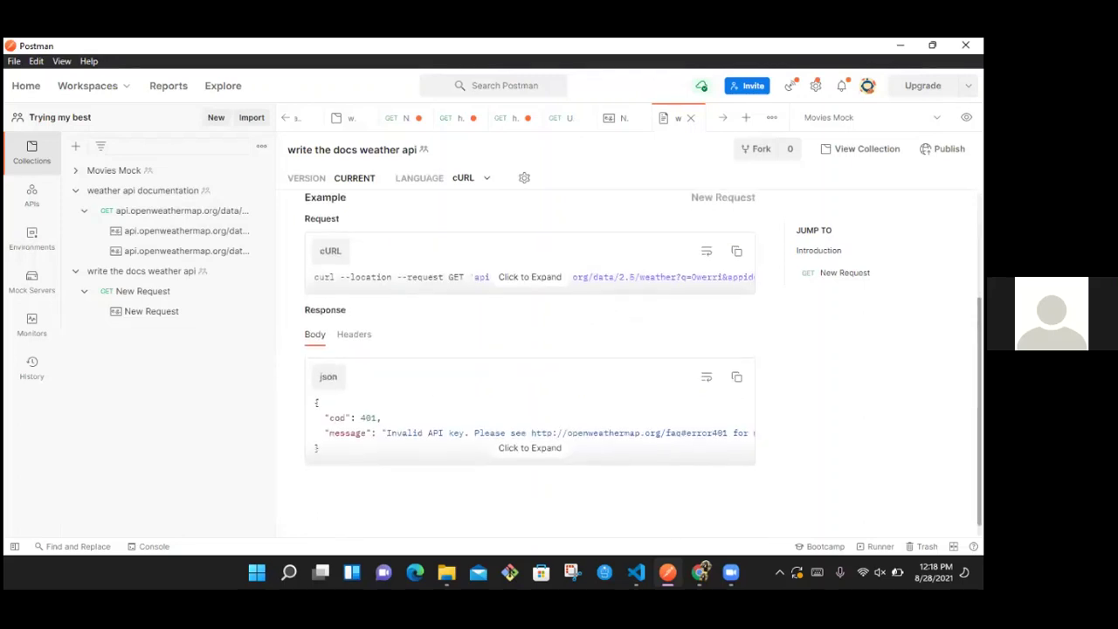
pyautogui.scroll(3, 828, 331)
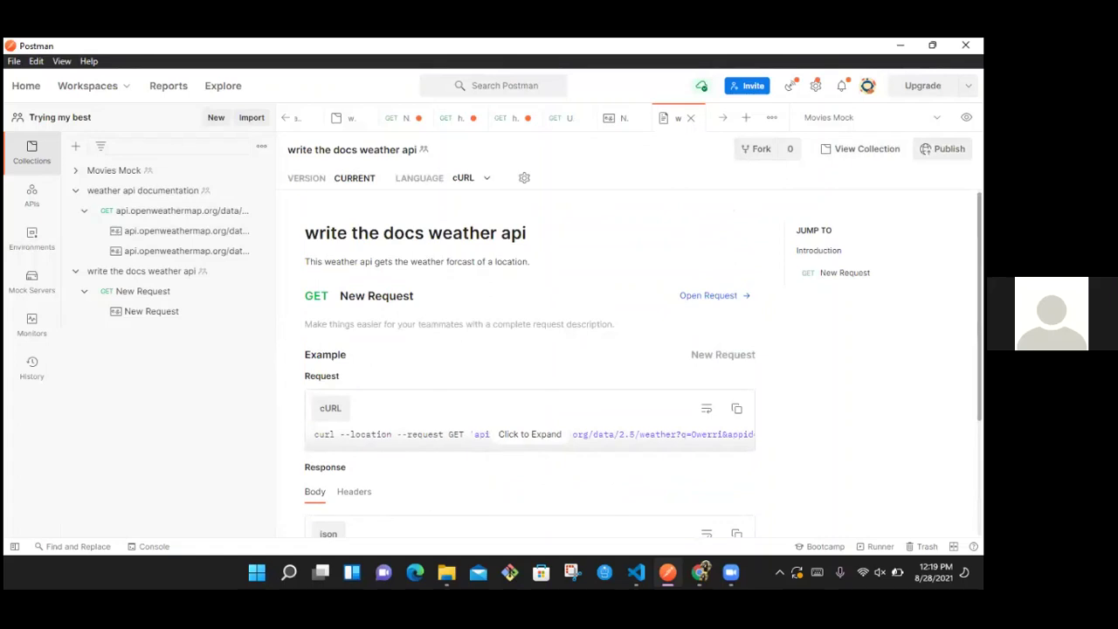
# Step: Open the publishing page for the "write the docs weather api" collection in Chrome and review its content, URL, styling and sharing settings
pyautogui.click(943, 149)
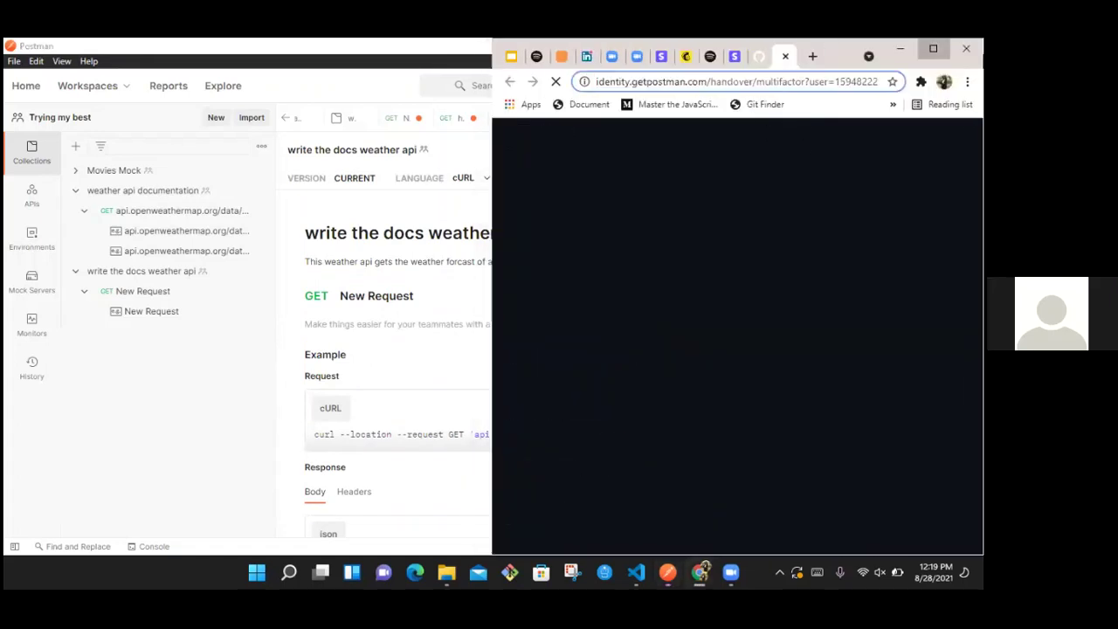
pyautogui.click(933, 48)
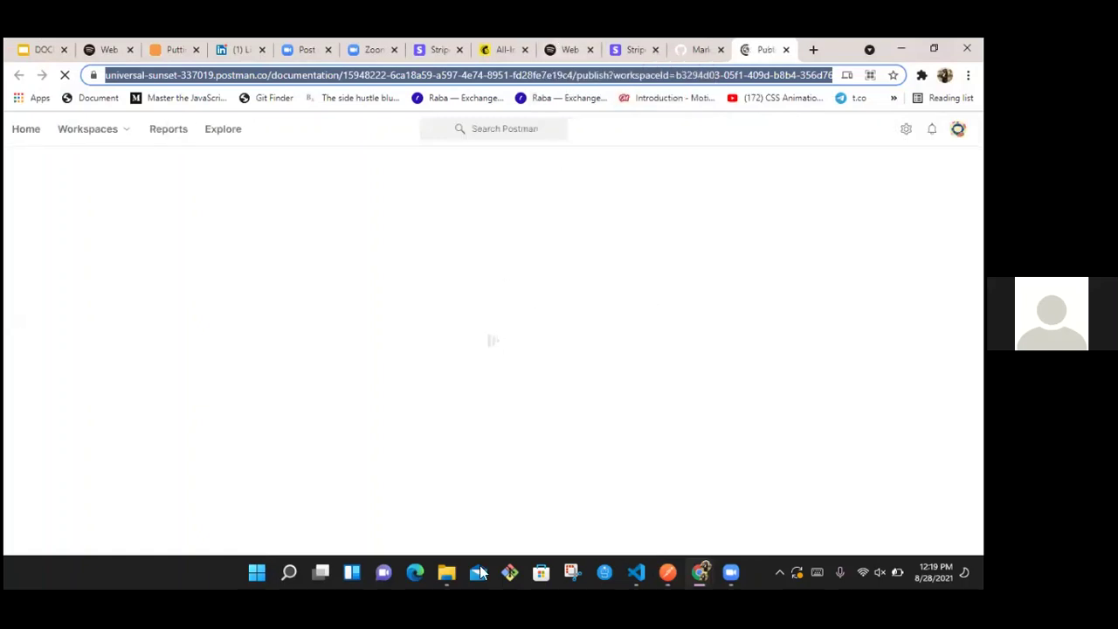
pyautogui.moveTo(668, 570)
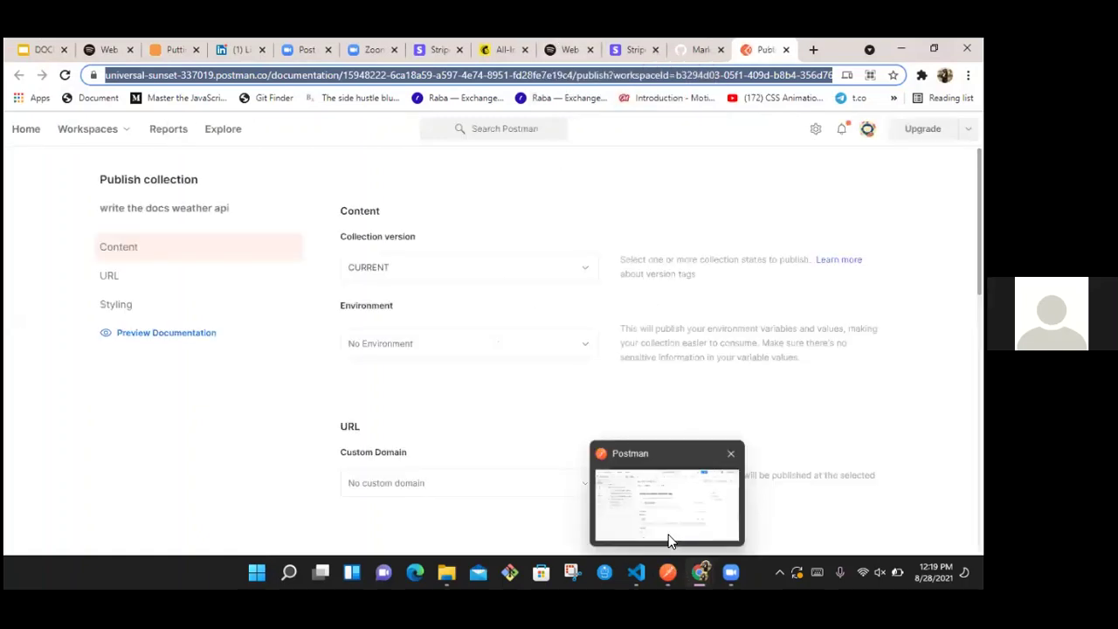
pyautogui.scroll(-5, 660, 349)
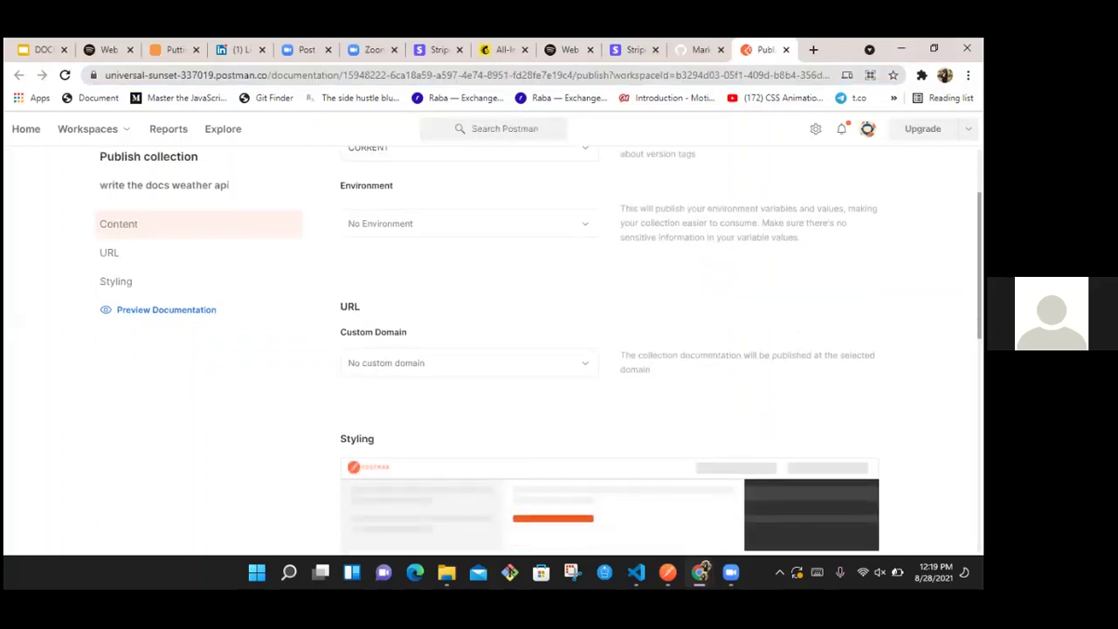
pyautogui.scroll(5, 172, 372)
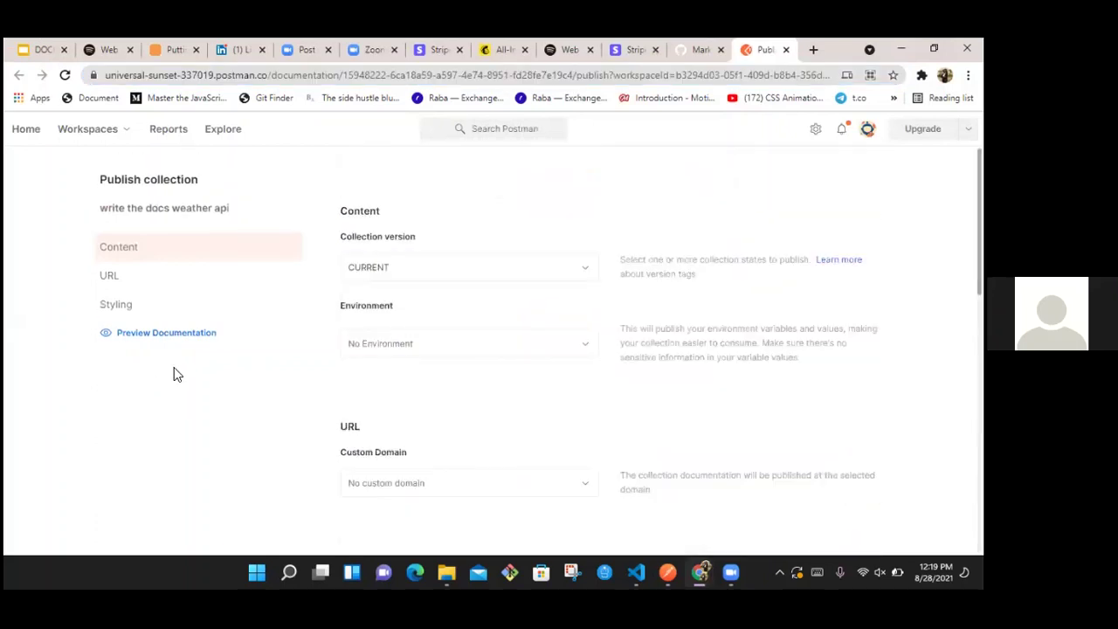
pyautogui.scroll(-10, 316, 468)
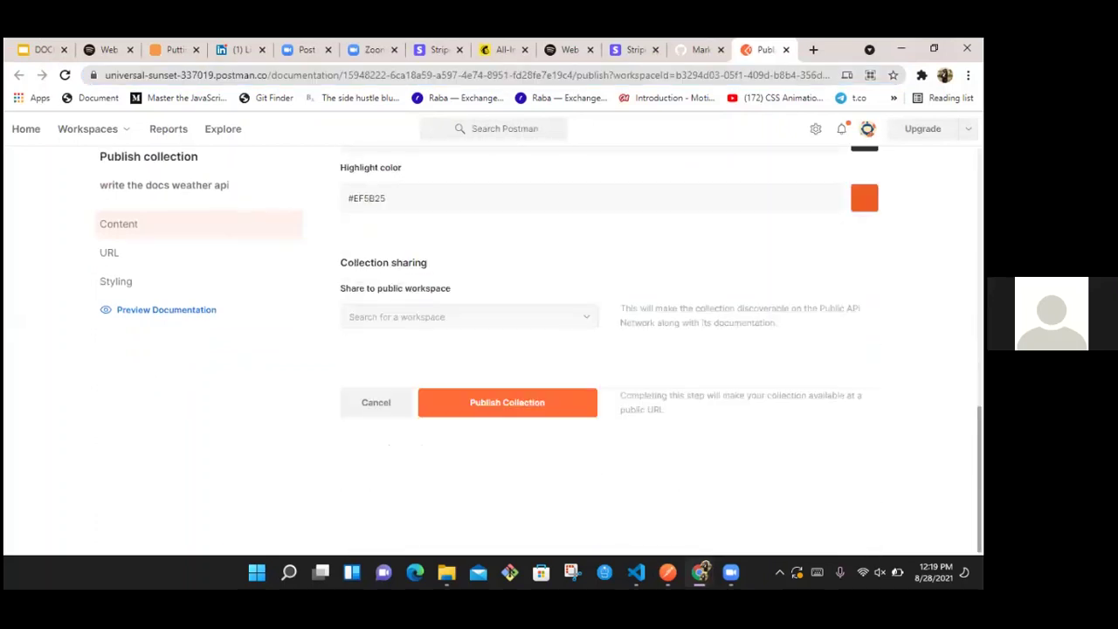
pyautogui.scroll(4, 529, 407)
pyautogui.scroll(-3, 612, 350)
# Step: Preview the unpublished collection documentation, examine its sensitive-data notice and example response, and minimize the preview window
pyautogui.click(166, 311)
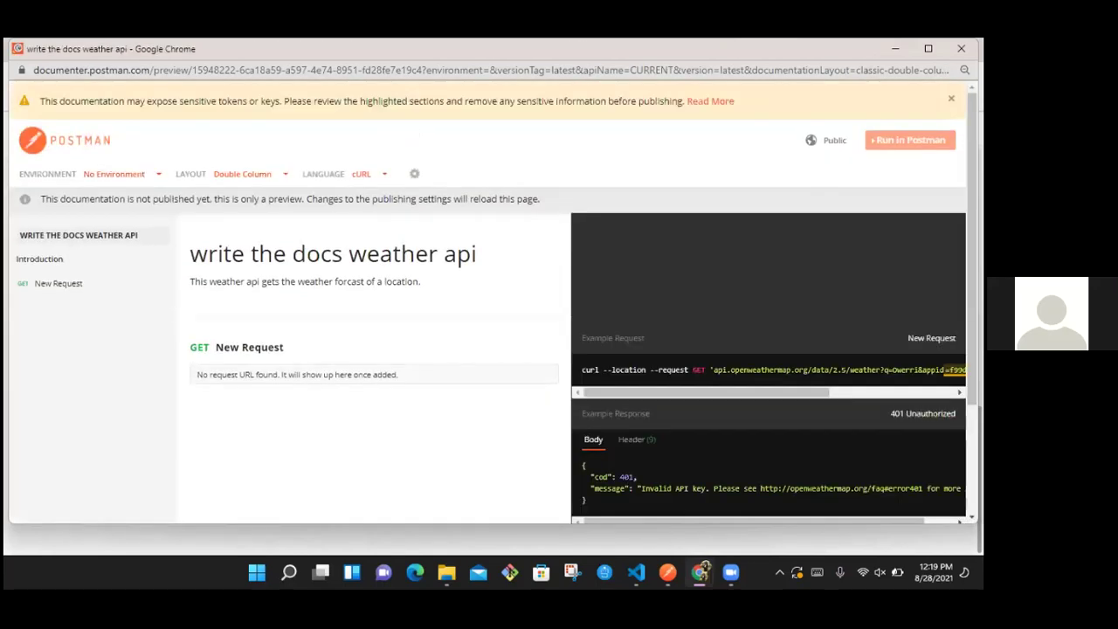
pyautogui.tripleClick(498, 101)
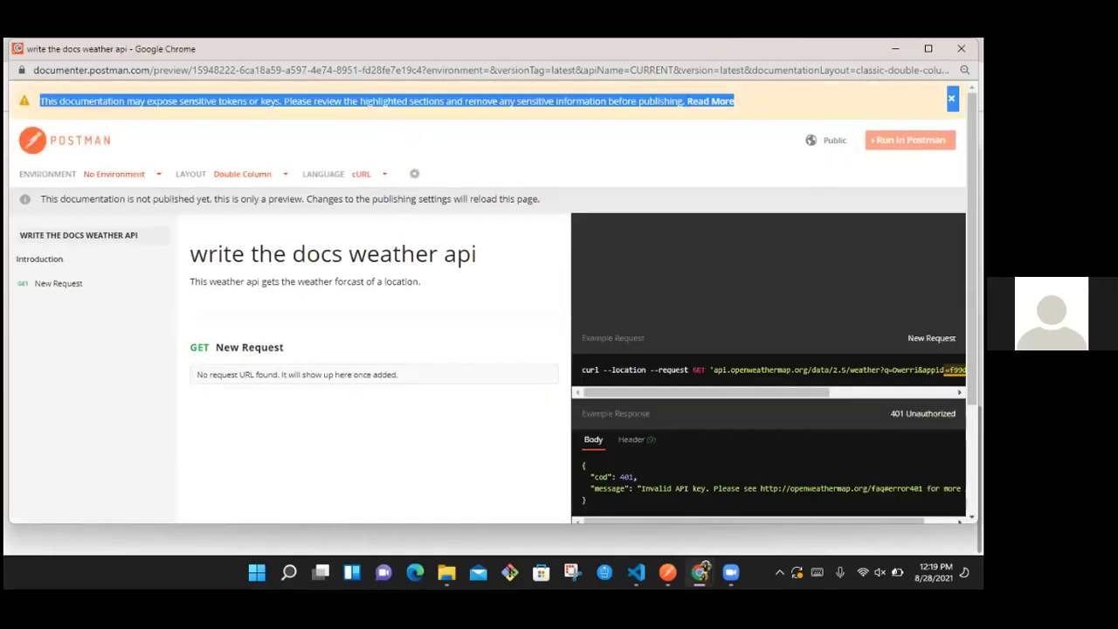
pyautogui.click(530, 170)
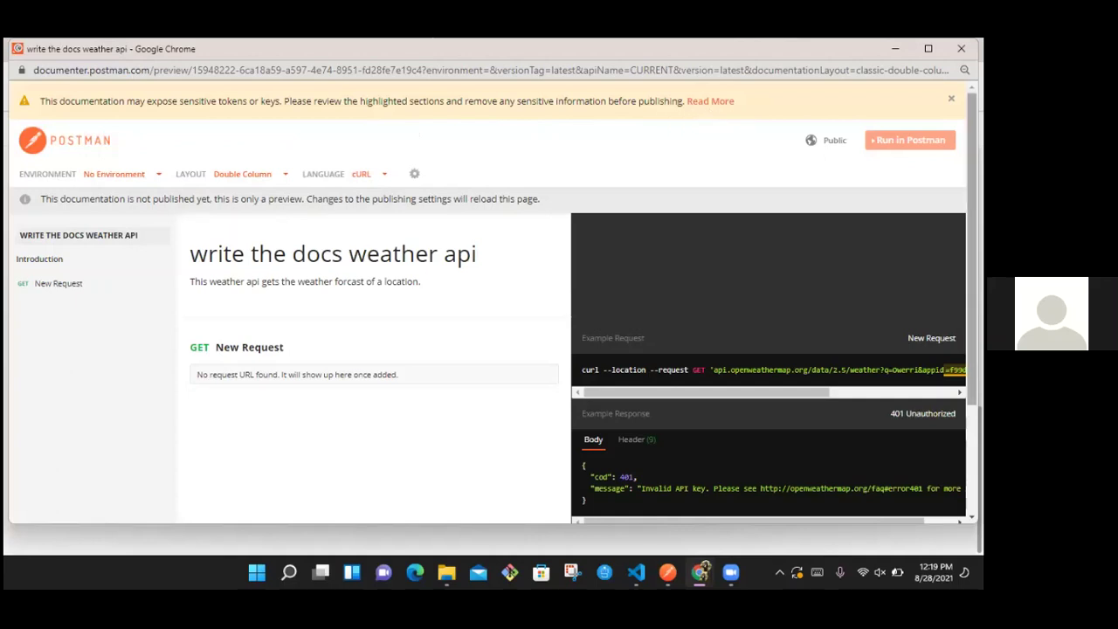
pyautogui.scroll(-2, 493, 302)
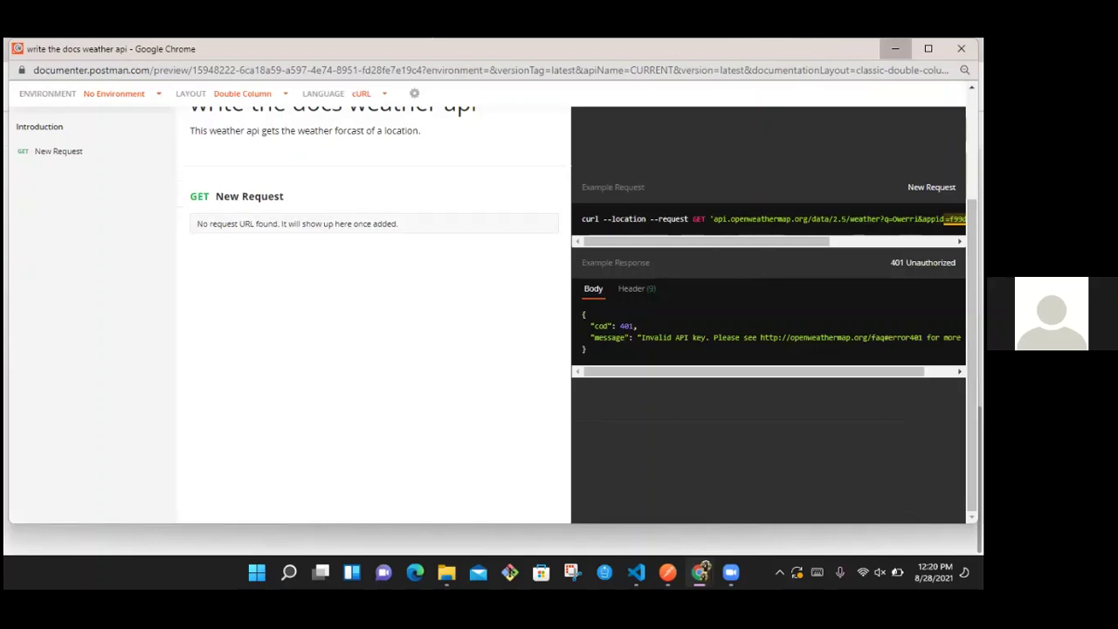
pyautogui.click(895, 48)
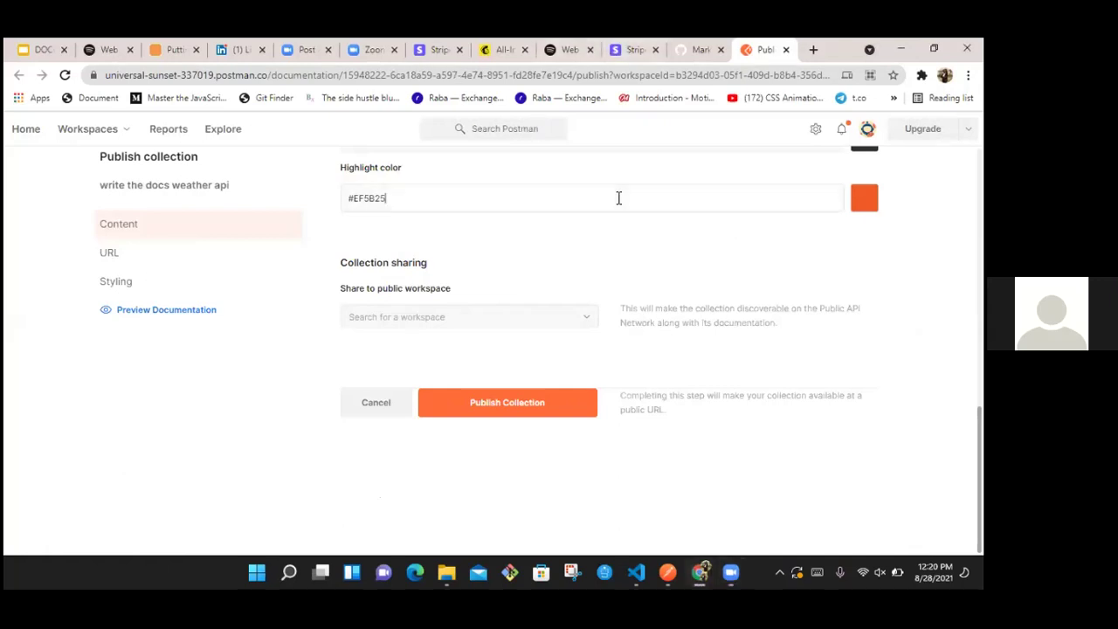
# Step: Dock the Chrome publishing page beside Postman, then switch back to Postman and maximize its window
pyautogui.press('super+Right')
pyautogui.press('Right')
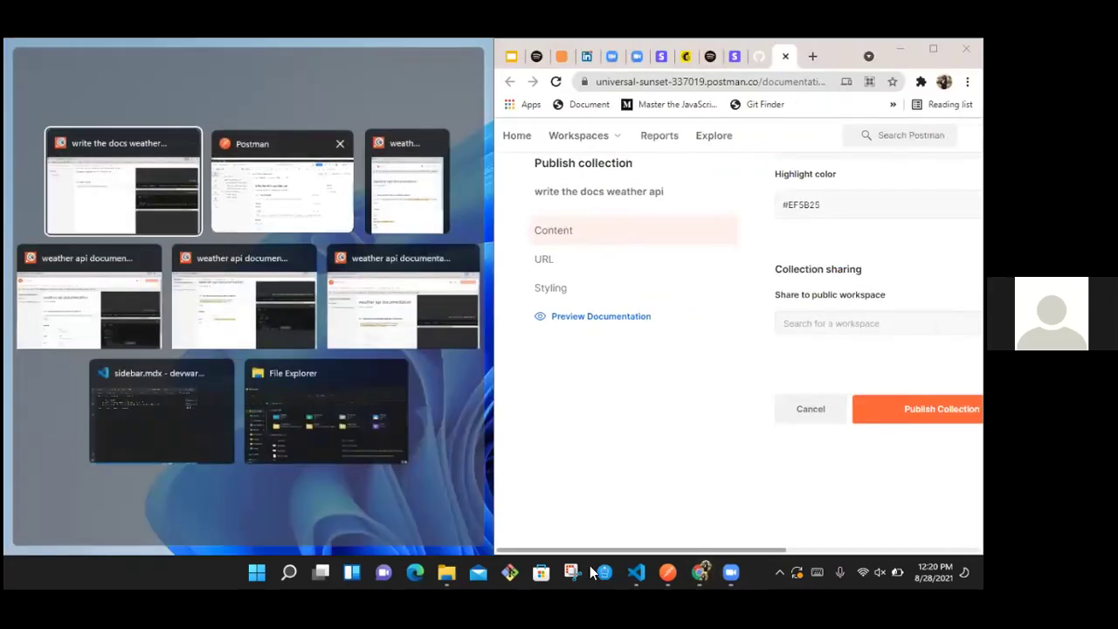
pyautogui.press('Return')
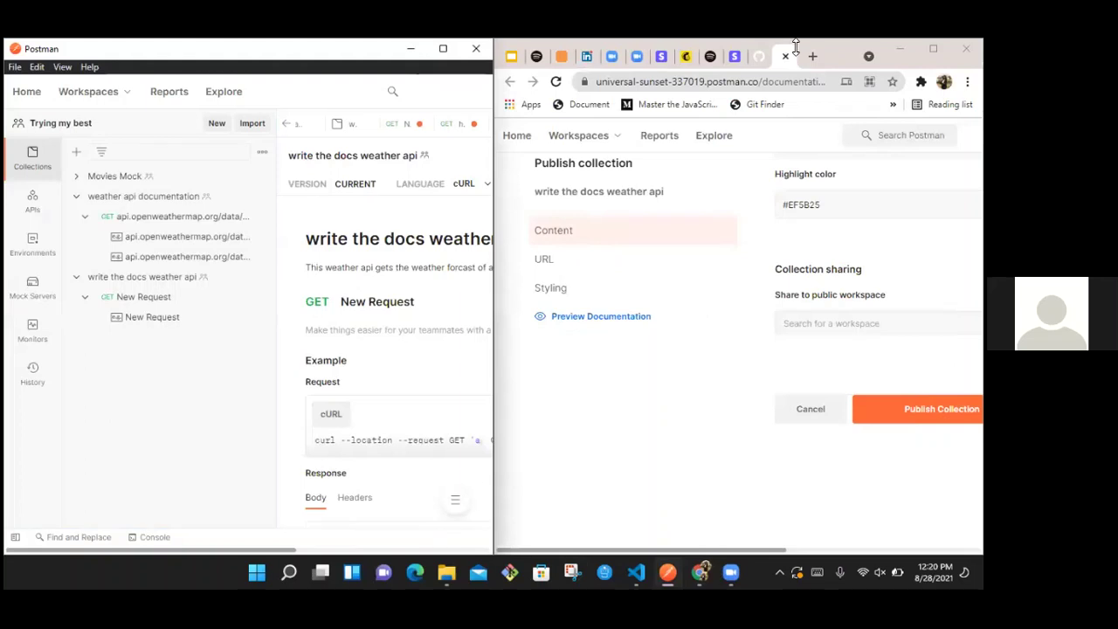
pyautogui.click(554, 325)
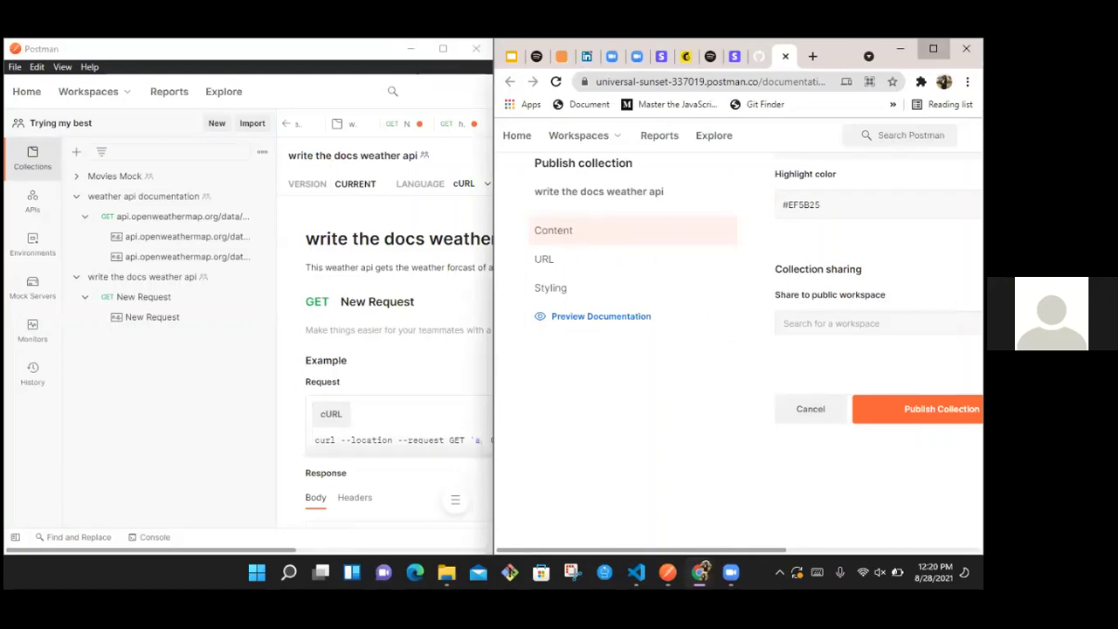
pyautogui.click(933, 48)
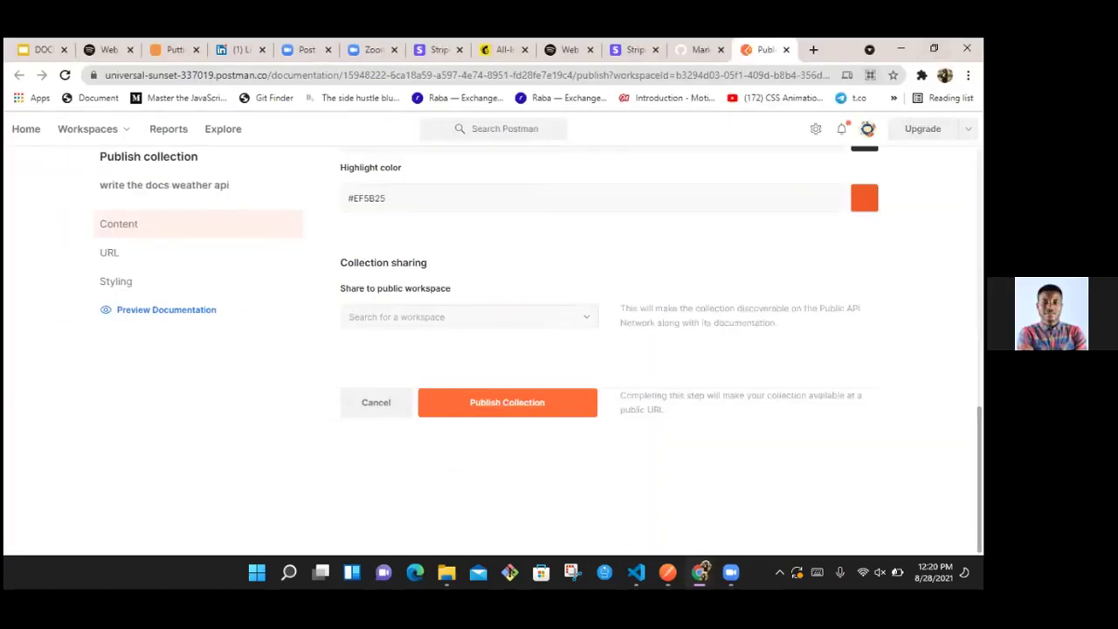
pyautogui.click(933, 48)
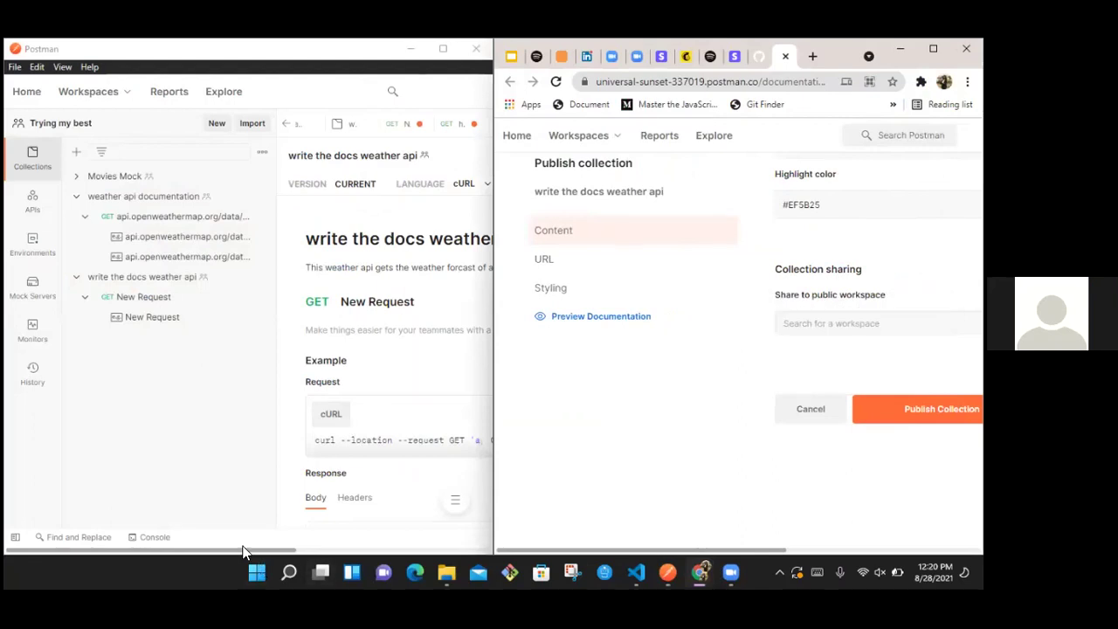
pyautogui.click(443, 48)
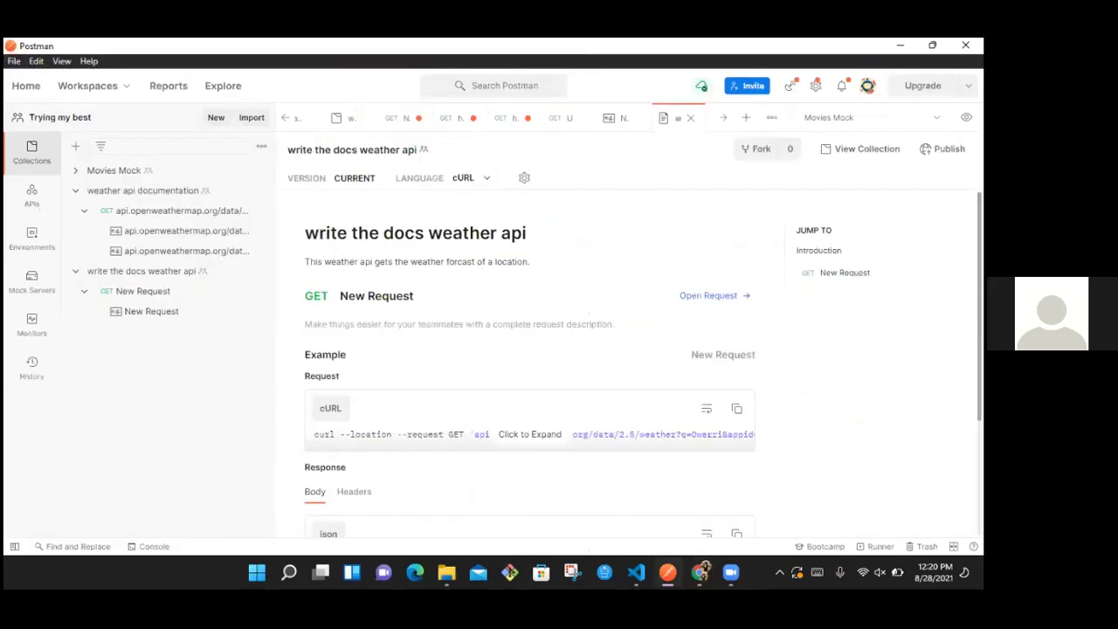
# Step: Enter "This gets the forecast of Owerri city." as the description of the GET New Request entry and save it
pyautogui.scroll(-3, 529, 367)
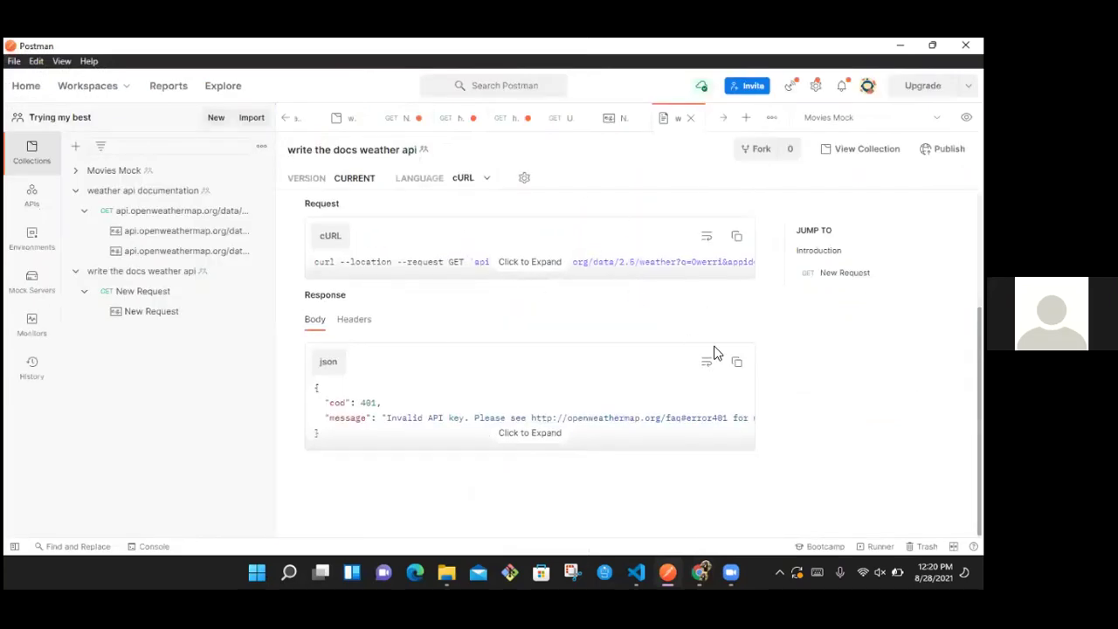
pyautogui.scroll(3, 529, 367)
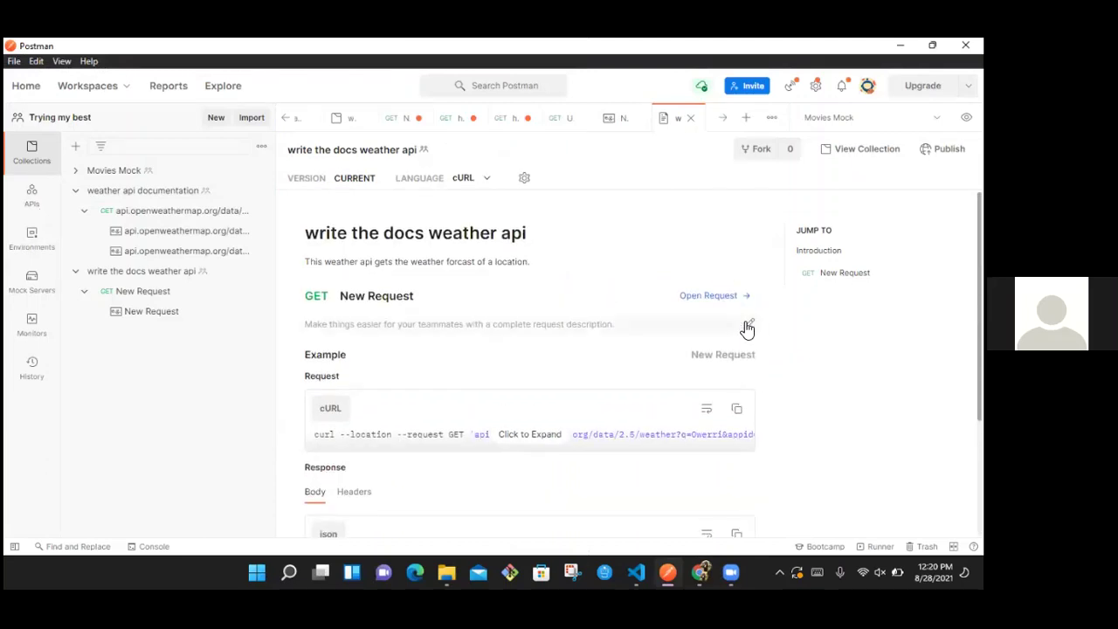
pyautogui.click(747, 324)
pyautogui.write('This')
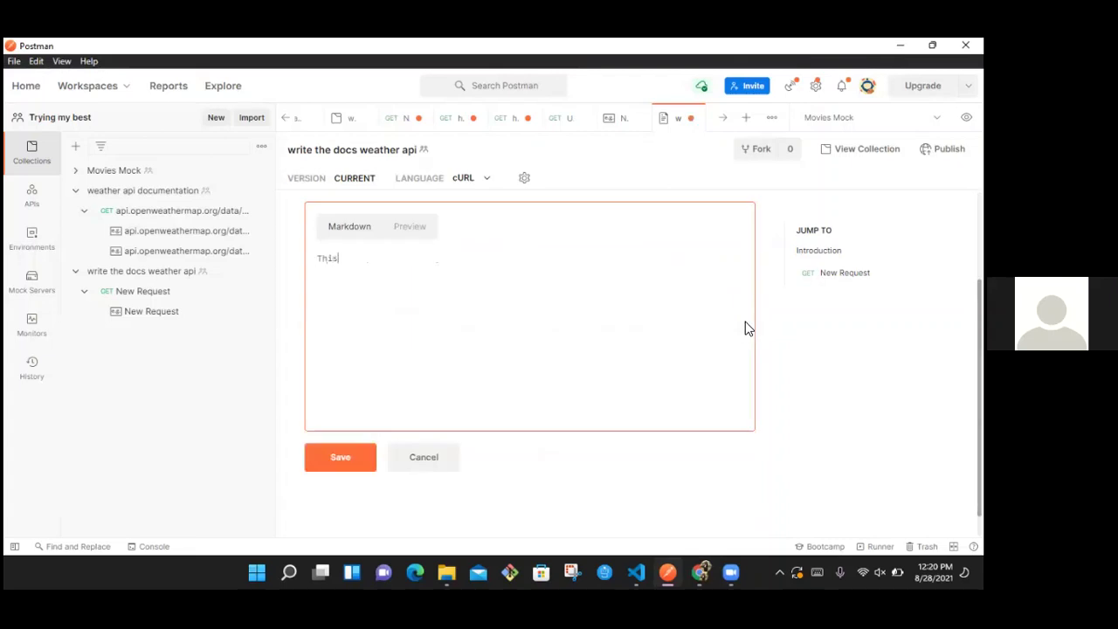
pyautogui.write(' gets the forcats')
pyautogui.press('BackSpace')
pyautogui.write('st iof O')
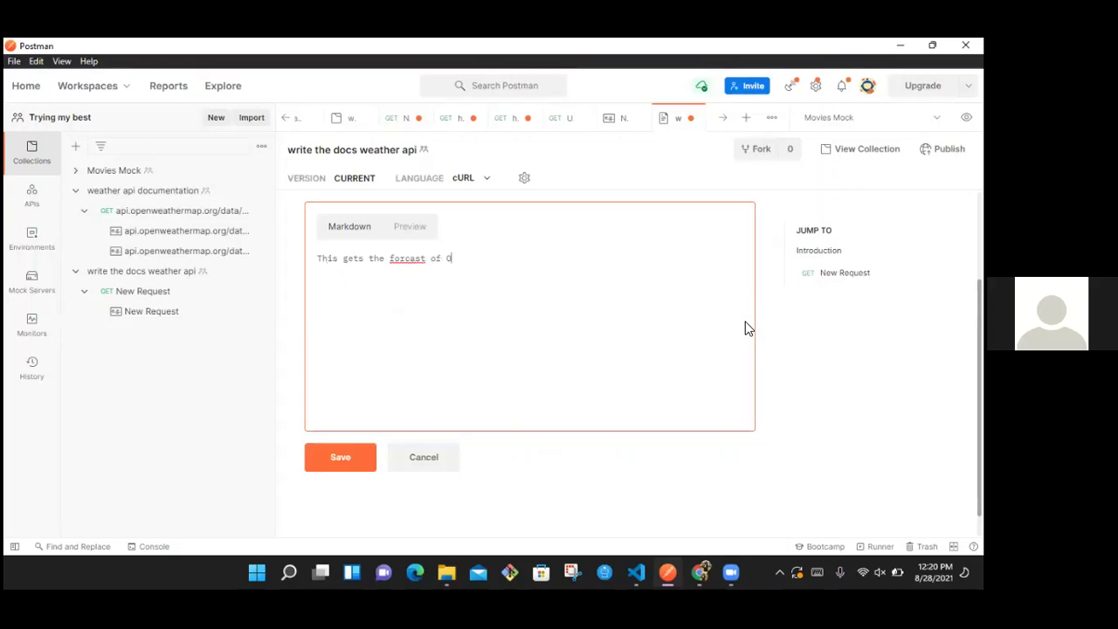
pyautogui.write('werri city.')
pyautogui.click(406, 260)
pyautogui.write('e')
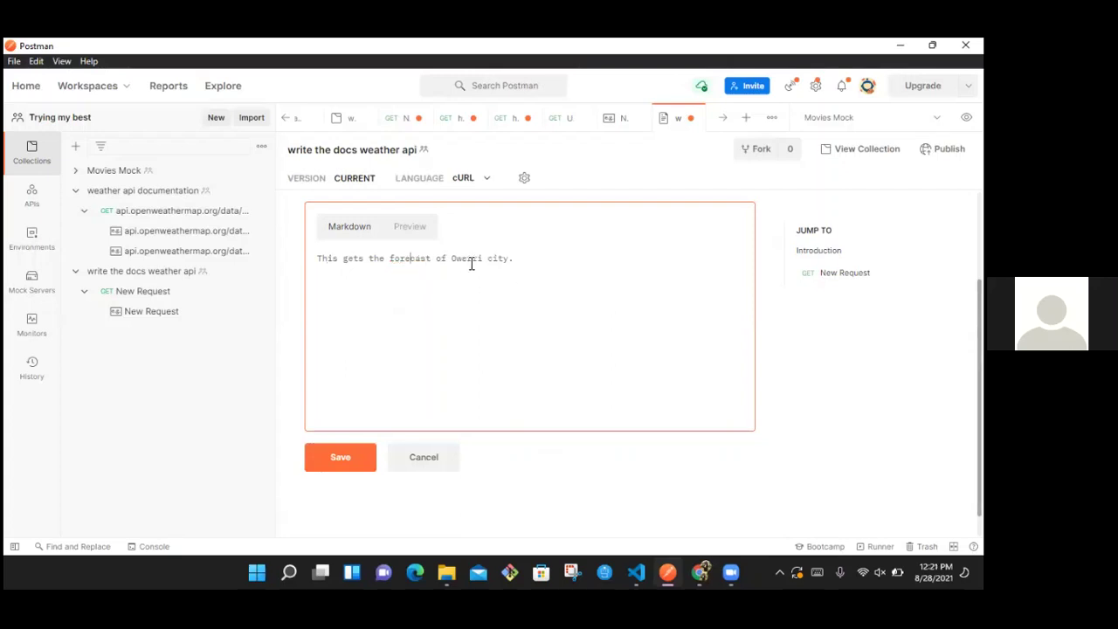
pyautogui.click(532, 259)
pyautogui.click(338, 460)
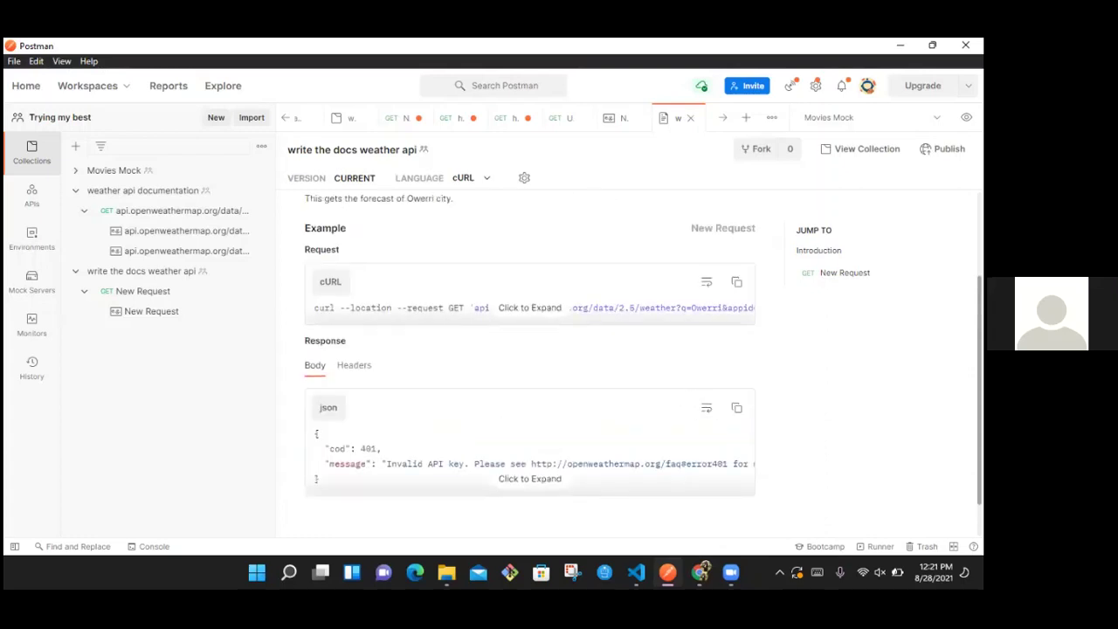
# Step: Reopen the New Request description for editing and start a new paragraph below its sentence
pyautogui.scroll(-1, 759, 486)
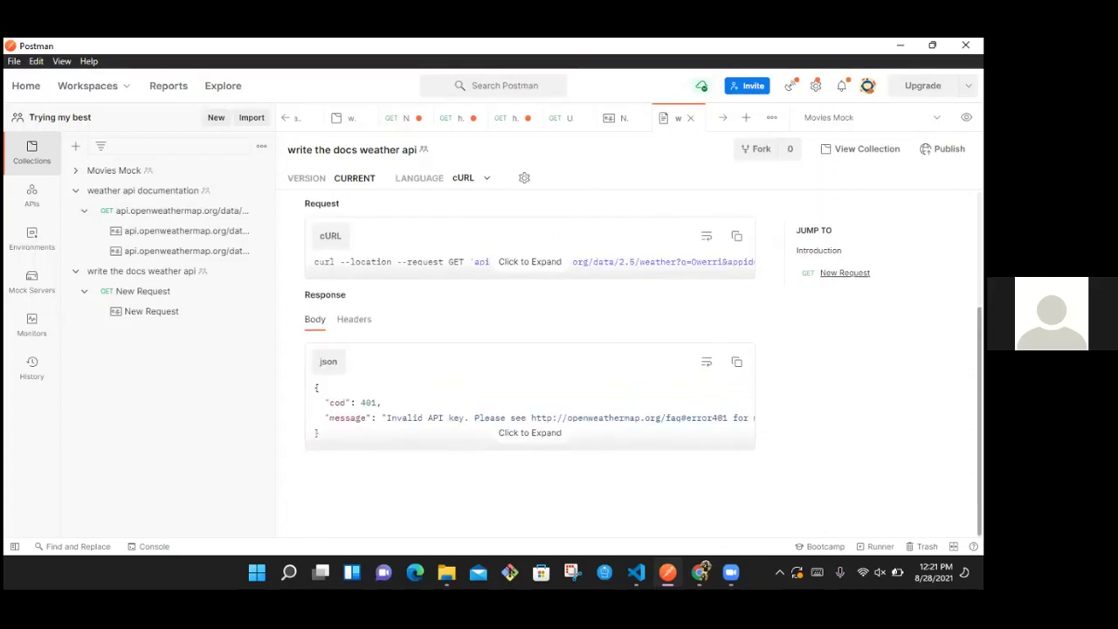
pyautogui.click(844, 273)
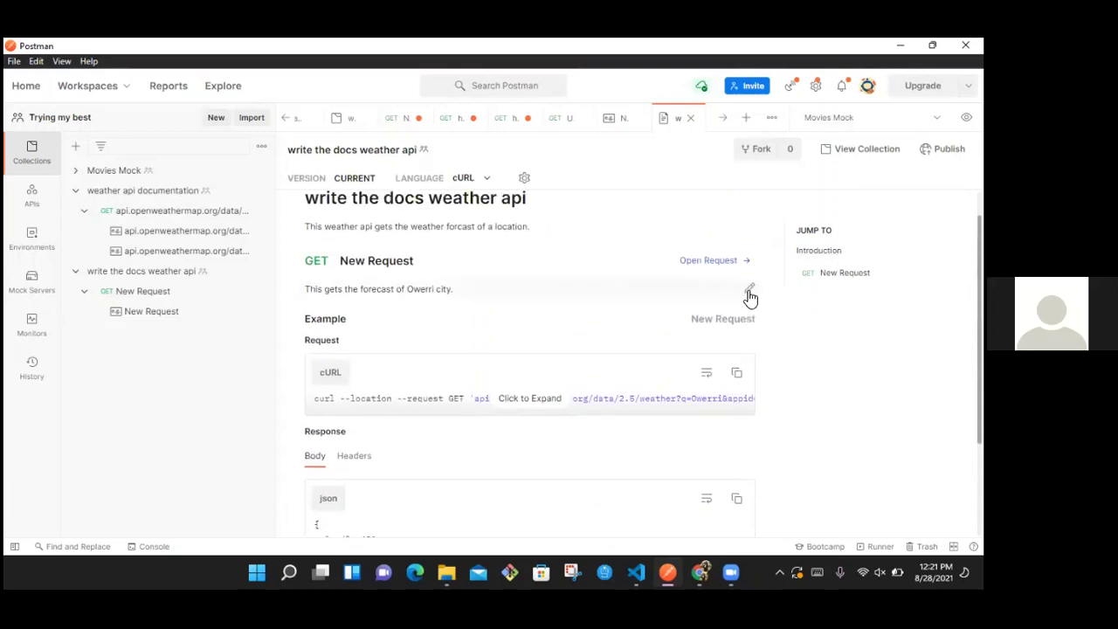
pyautogui.click(750, 290)
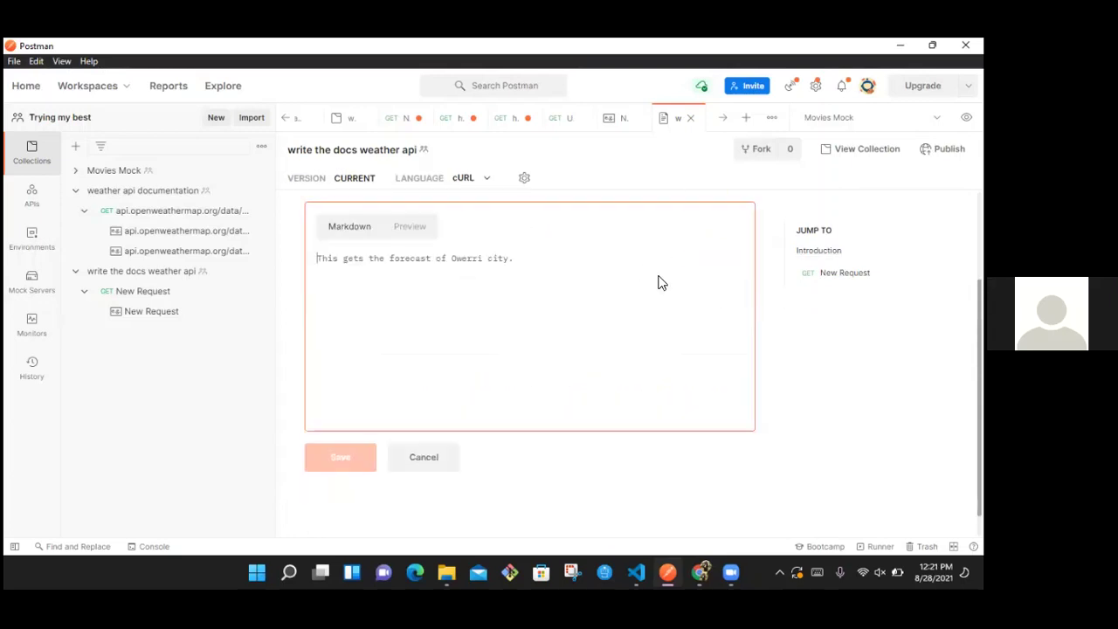
pyautogui.press('Return')
pyautogui.press('Return')
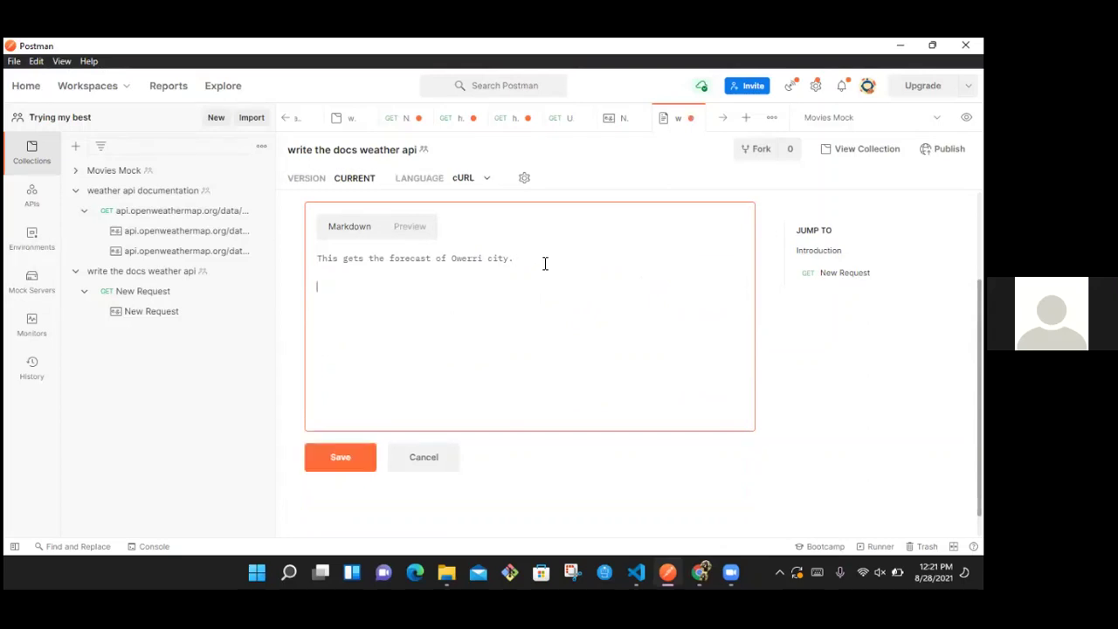
# Step: Dock Postman beside Chrome to examine the table syntax in the Markdown Cheatsheet, then return to a maximized Postman window
pyautogui.press('super+Left')
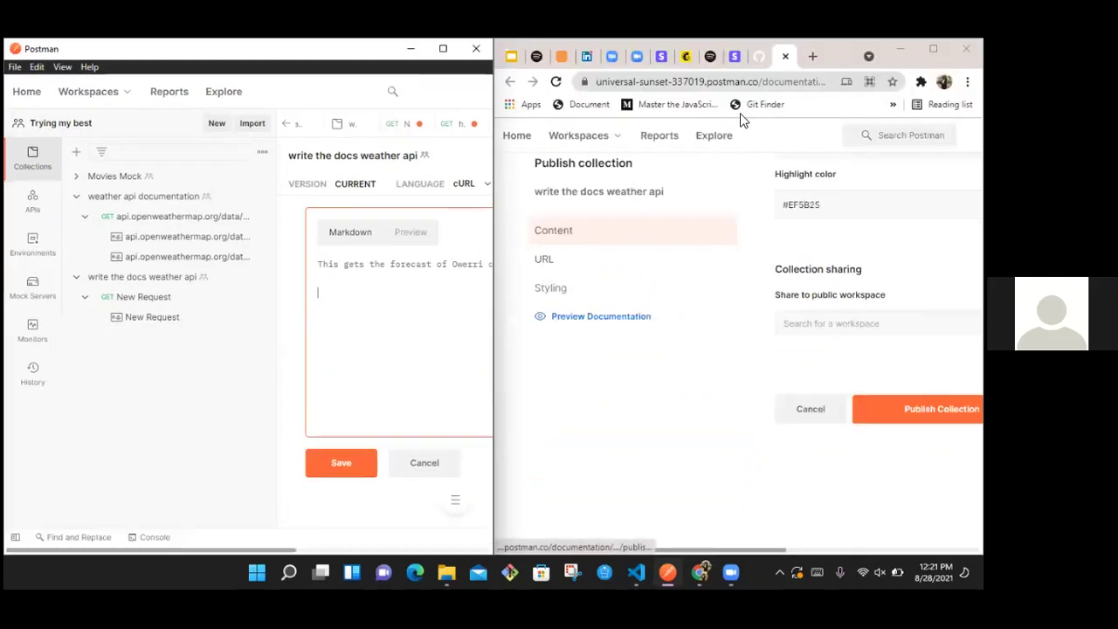
pyautogui.click(762, 63)
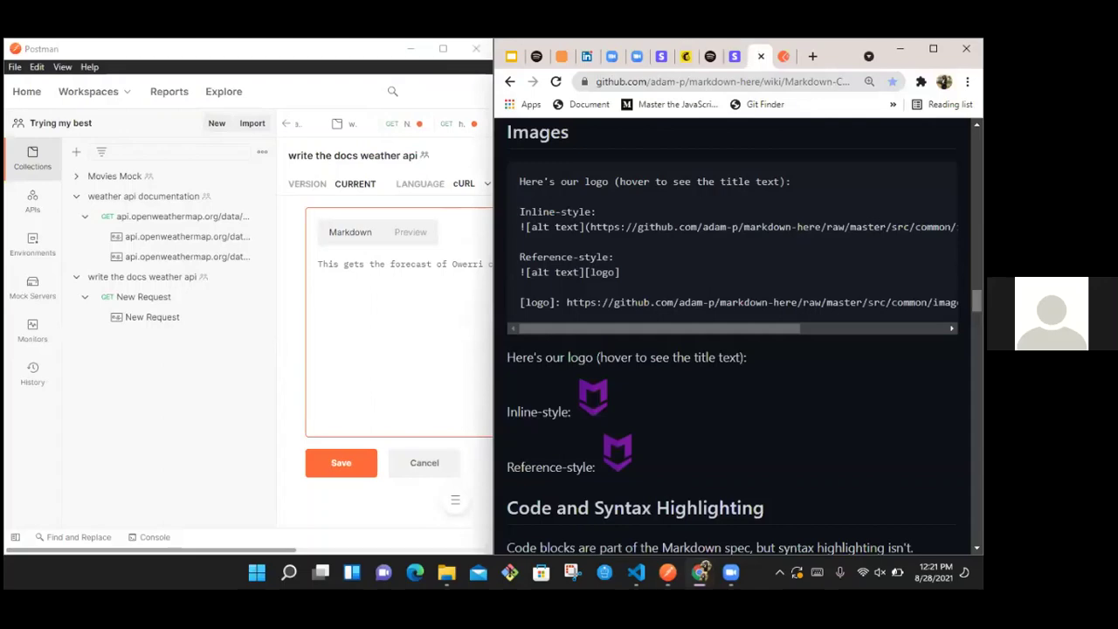
pyautogui.scroll(-15, 734, 337)
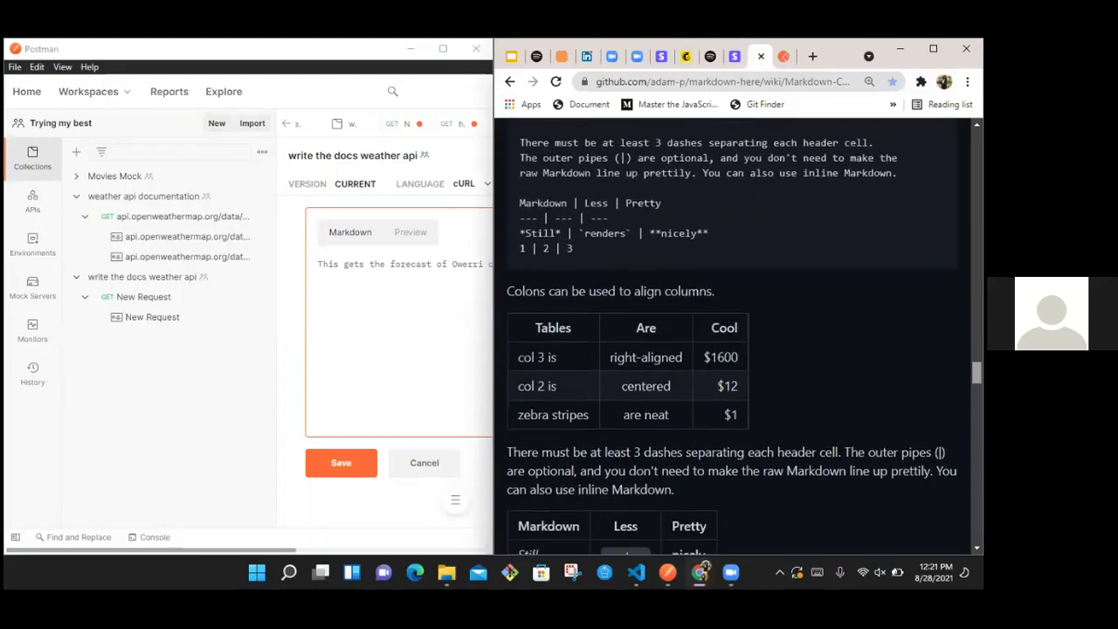
pyautogui.scroll(5, 734, 336)
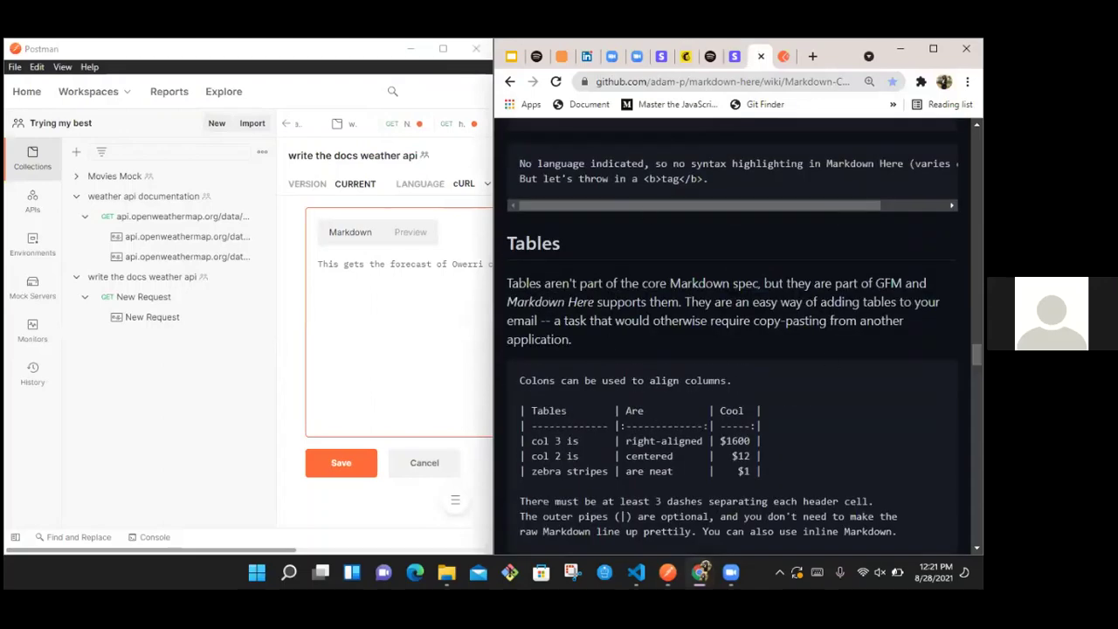
pyautogui.scroll(-3, 734, 336)
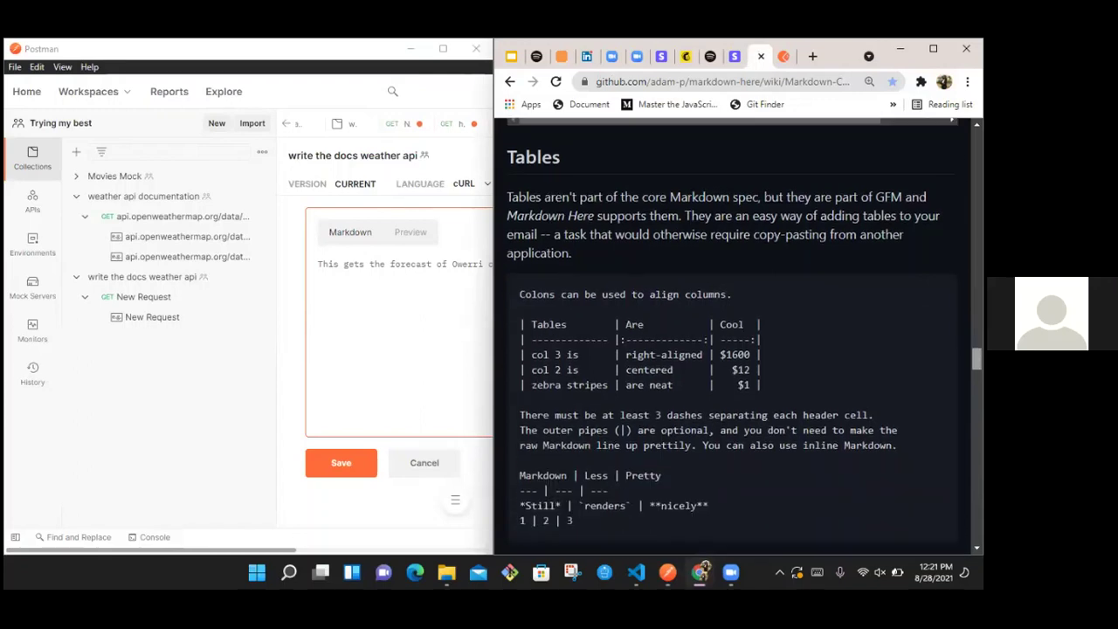
pyautogui.scroll(2, 734, 336)
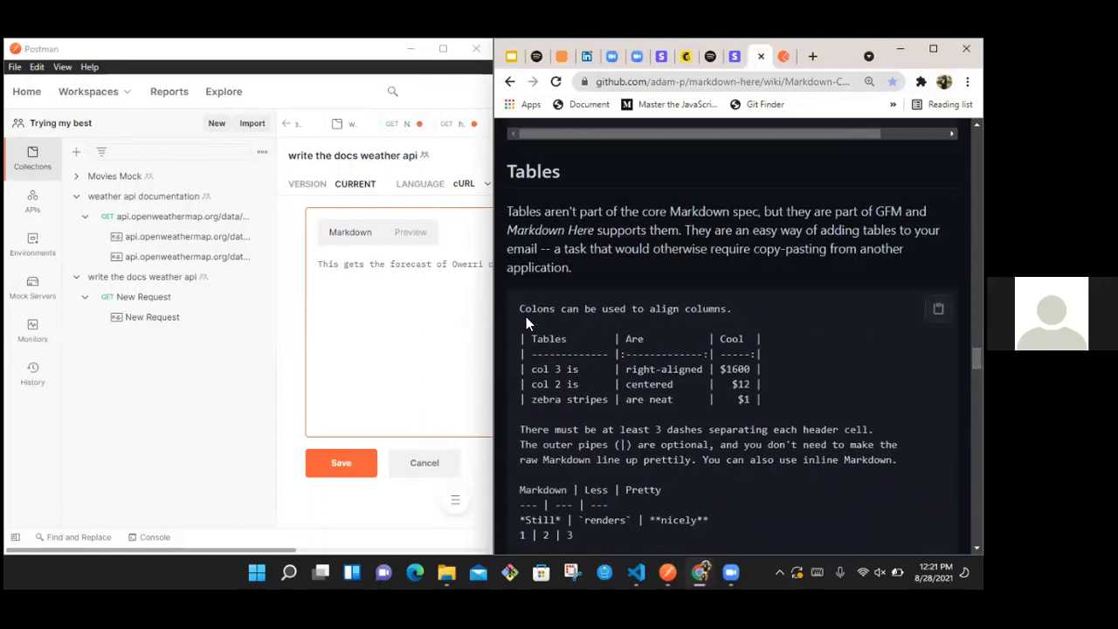
pyautogui.click(213, 332)
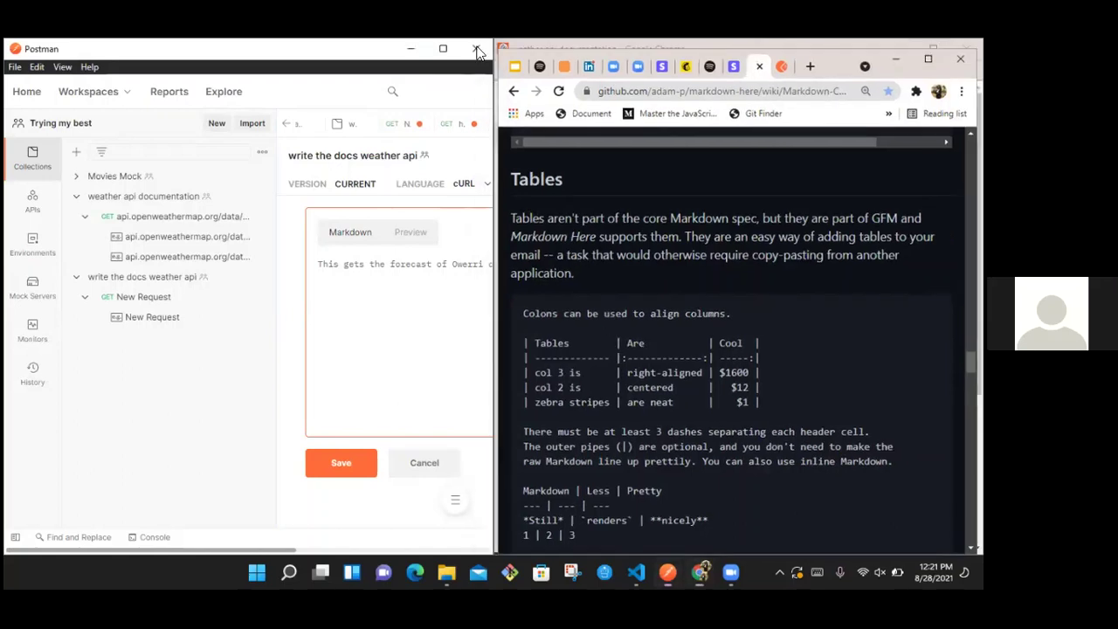
pyautogui.click(443, 48)
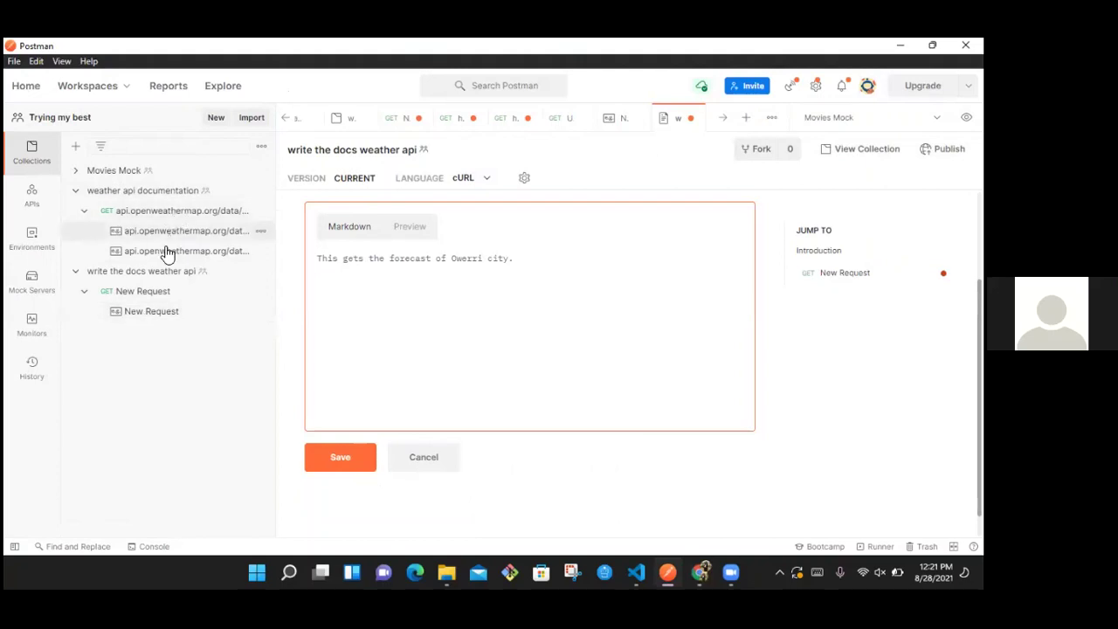
# Step: Open the New Request under write the docs weather api and replace the appid value in its URL with the placeholder APIKEY
pyautogui.click(150, 290)
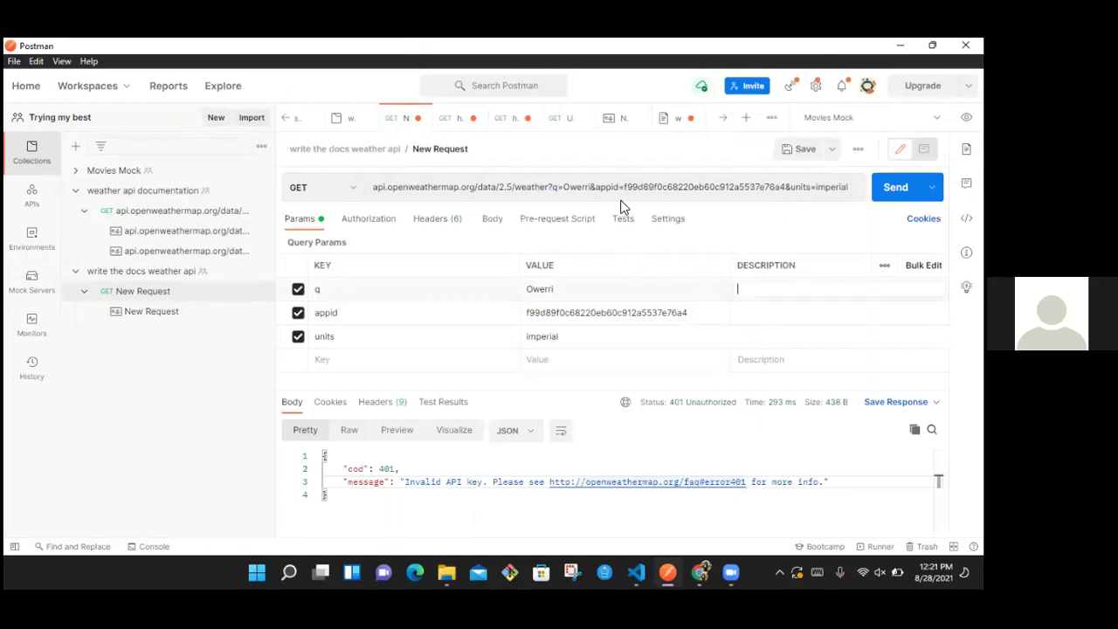
pyautogui.doubleClick(786, 188)
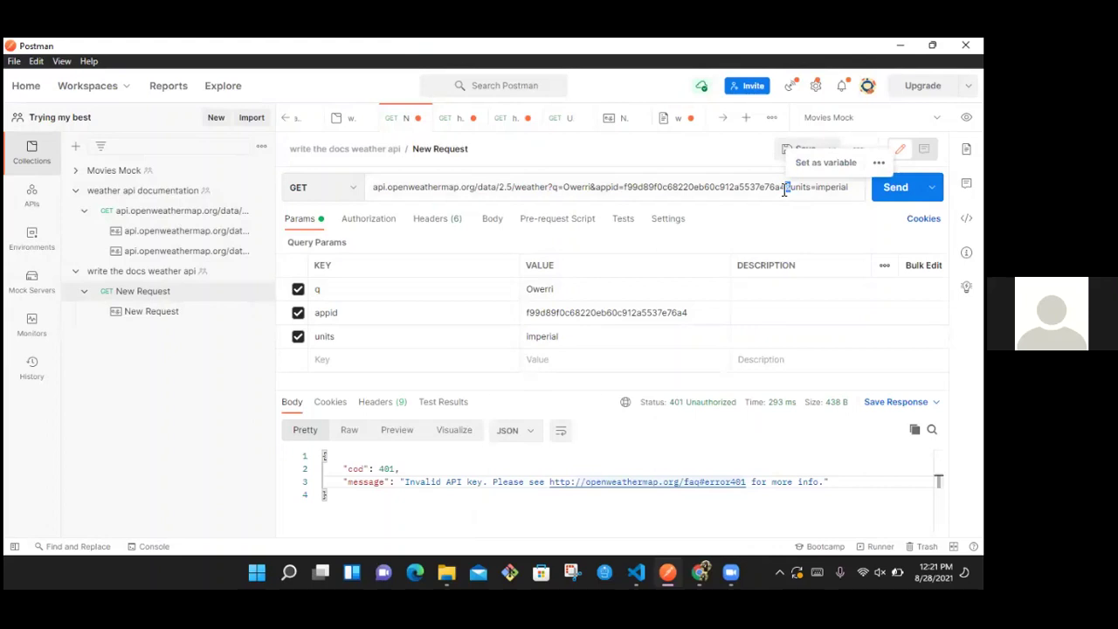
pyautogui.click(786, 188)
pyautogui.hotkey('shift', 'Left')
pyautogui.hotkey('shift', 'Left')
pyautogui.hotkey('shift', 'Left')
pyautogui.hotkey('shift', 'Left')
pyautogui.hotkey('shift', 'Left')
pyautogui.hotkey('shift', 'Left')
pyautogui.hotkey('shift', 'Left')
pyautogui.hotkey('shift', 'Left')
pyautogui.hotkey('shift', 'Left')
pyautogui.hotkey('shift', 'Left')
pyautogui.hotkey('shift', 'Left')
pyautogui.hotkey('shift', 'Left')
pyautogui.hotkey('shift', 'Left')
pyautogui.hotkey('shift', 'Left')
pyautogui.hotkey('shift', 'Left')
pyautogui.hotkey('shift', 'Left')
pyautogui.hotkey('shift', 'Left')
pyautogui.hotkey('shift', 'Left')
pyautogui.hotkey('shift', 'Left')
pyautogui.hotkey('shift', 'Left')
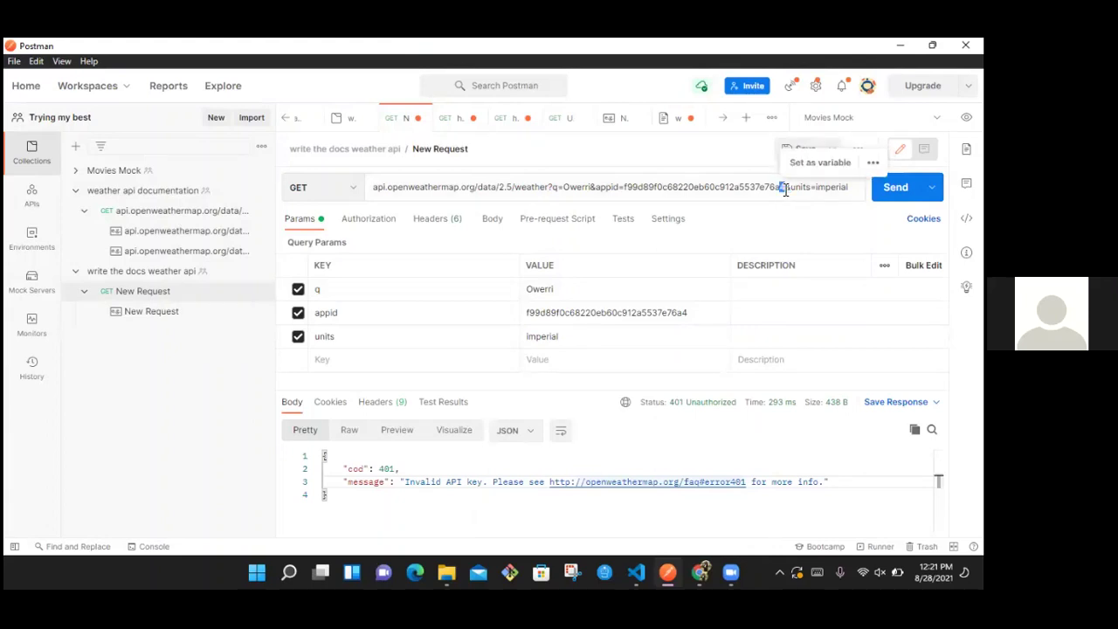
pyautogui.hotkey('shift', 'Right')
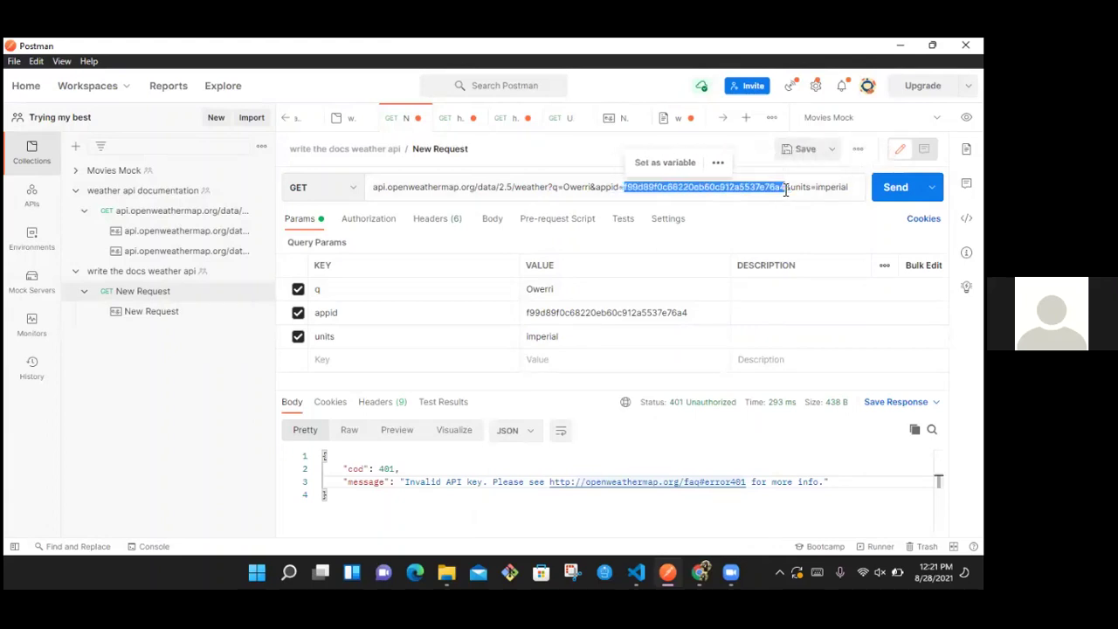
pyautogui.write('APIKE')
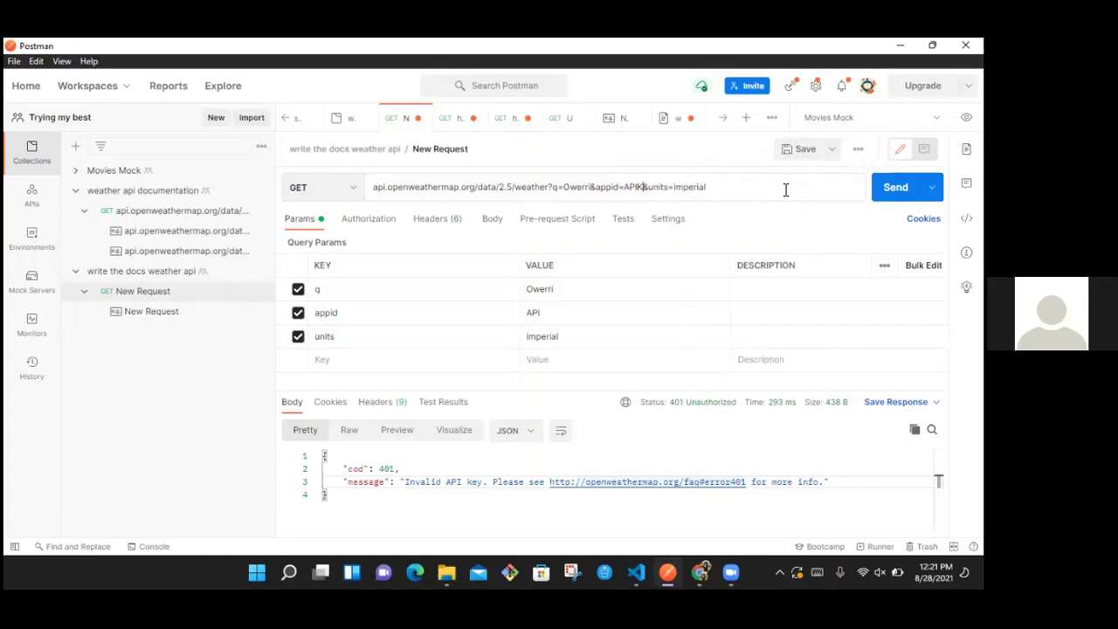
pyautogui.write('Y')
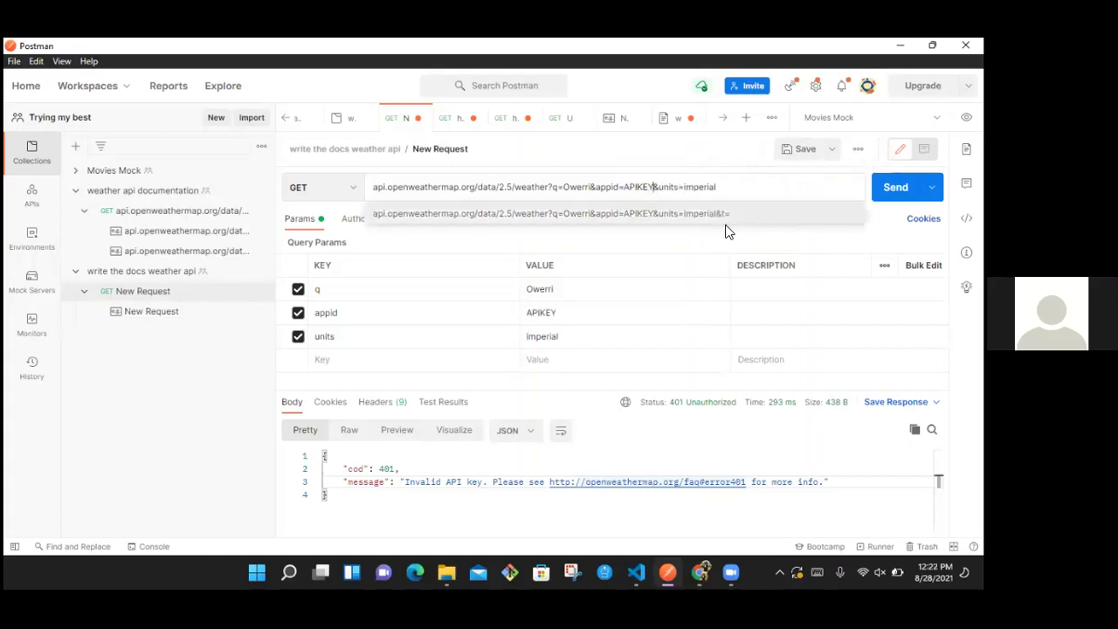
# Step: Describe the q query parameter as "This represents the name of the city."
pyautogui.click(712, 301)
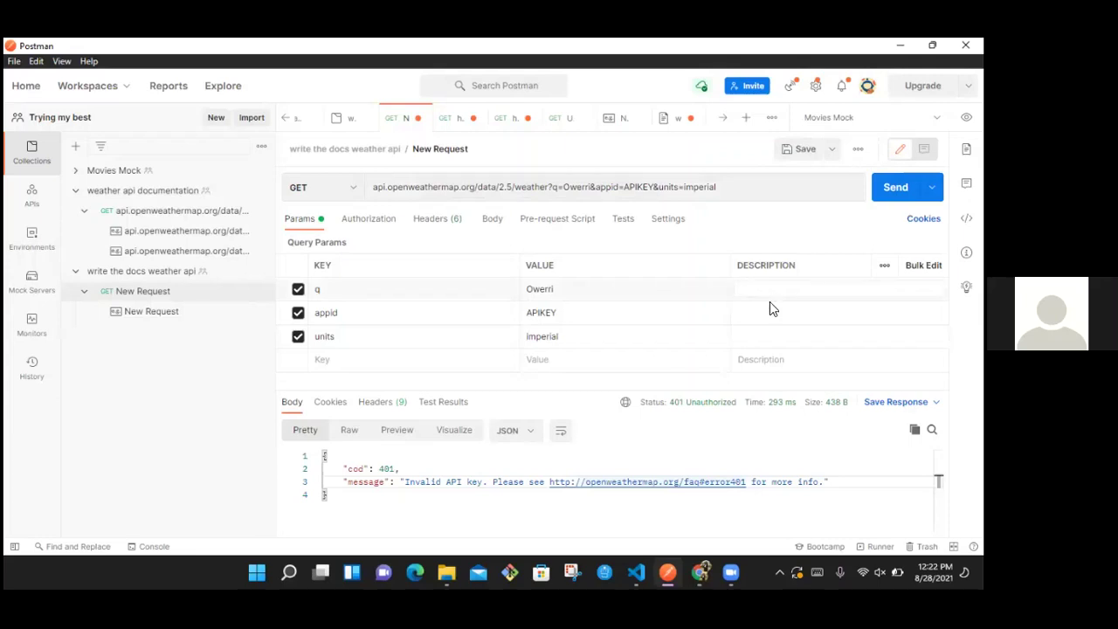
pyautogui.write('This')
pyautogui.write('presents the name of h')
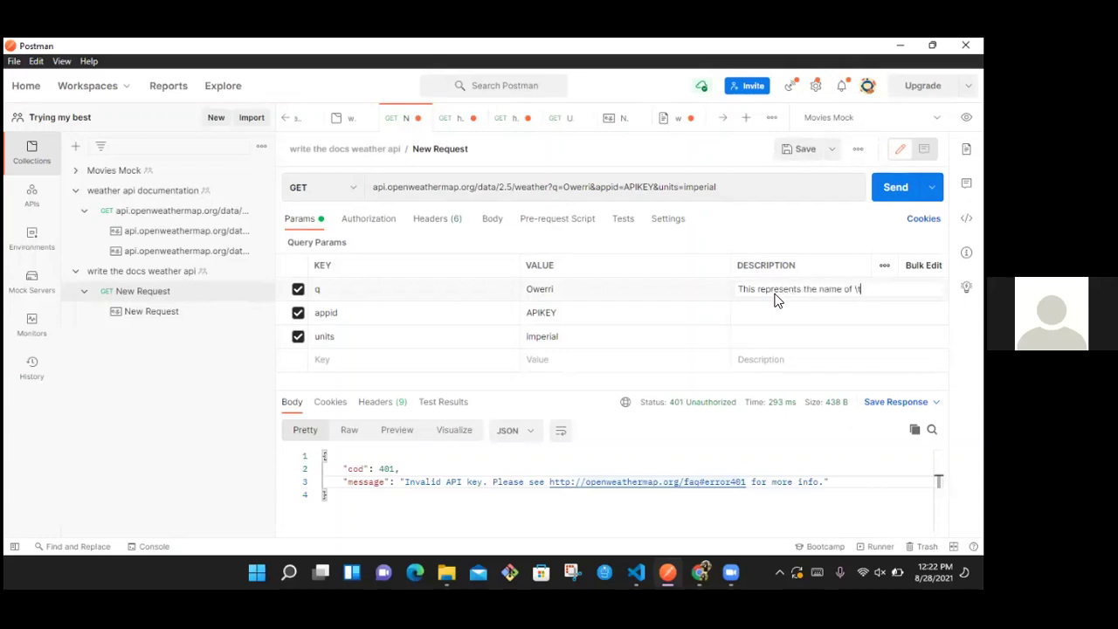
pyautogui.press('BackSpace')
pyautogui.write('the city.')
# Step: Describe the appid query parameter as "This is your app id"
pyautogui.click(768, 311)
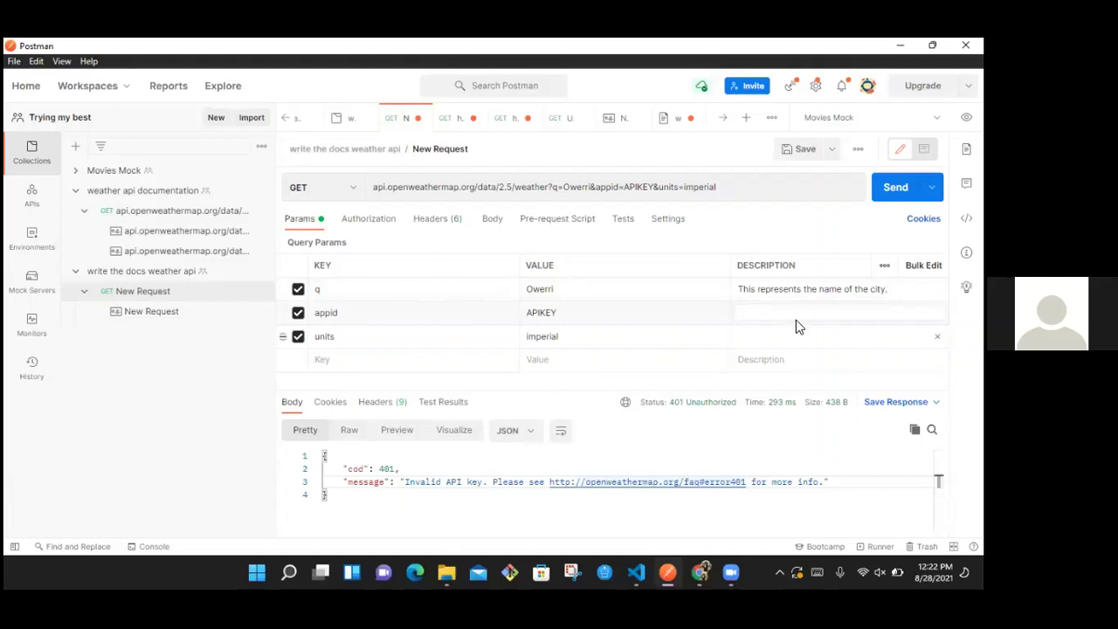
pyautogui.write('T')
pyautogui.write('p id')
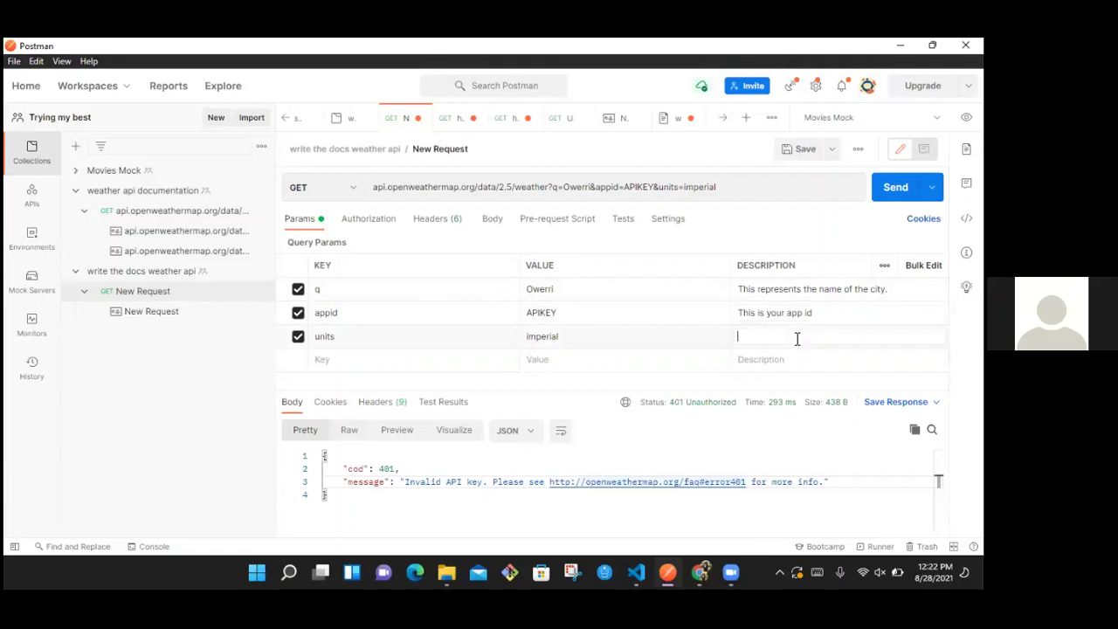
# Step: Describe the units query parameter as "This indicates the unit of temperature measurement" and save the request
pyautogui.click(796, 339)
pyautogui.write('Th')
pyautogui.write('is is kelvin')
pyautogui.press('BackSpace')
pyautogui.press('BackSpace')
pyautogui.press('BackSpace')
pyautogui.press('BackSpace')
pyautogui.press('BackSpace')
pyautogui.press('BackSpace')
pyautogui.press('BackSpace')
pyautogui.press('BackSpace')
pyautogui.write('indicates the unit of temperat')
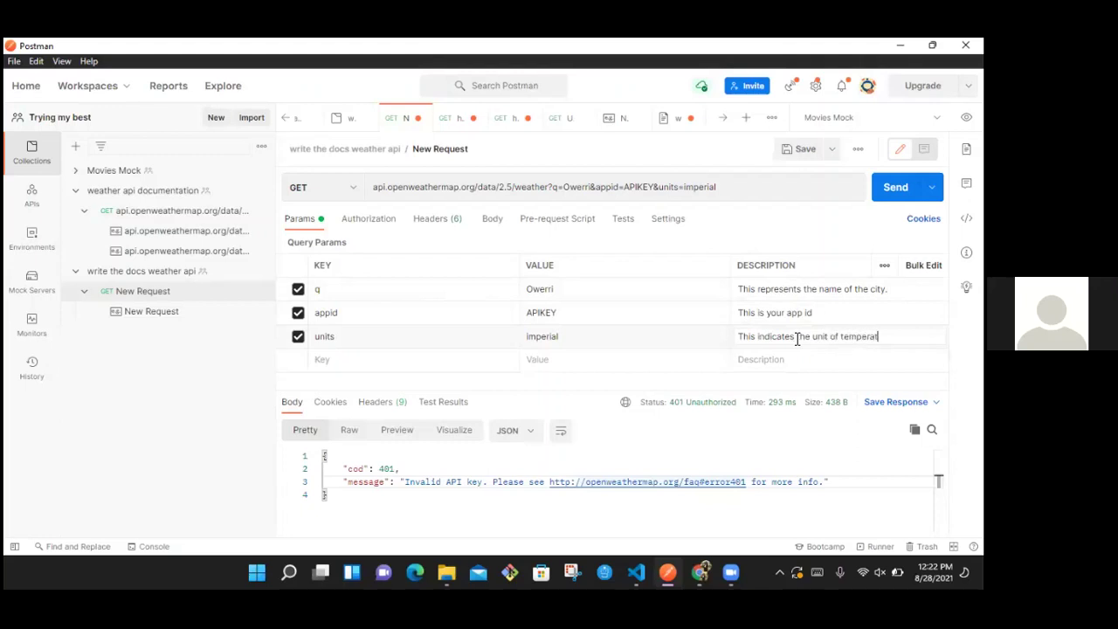
pyautogui.write('ure measurement')
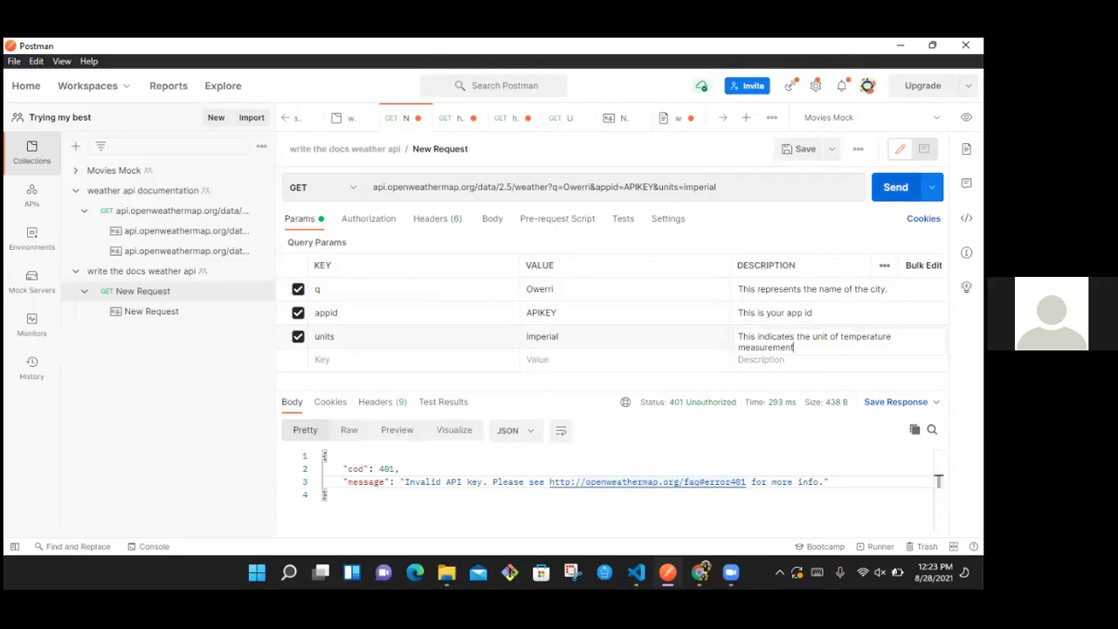
pyautogui.click(806, 150)
# Step: Open the request's documentation, go on to the complete collection documentation, and review its request parameters and example
pyautogui.click(966, 148)
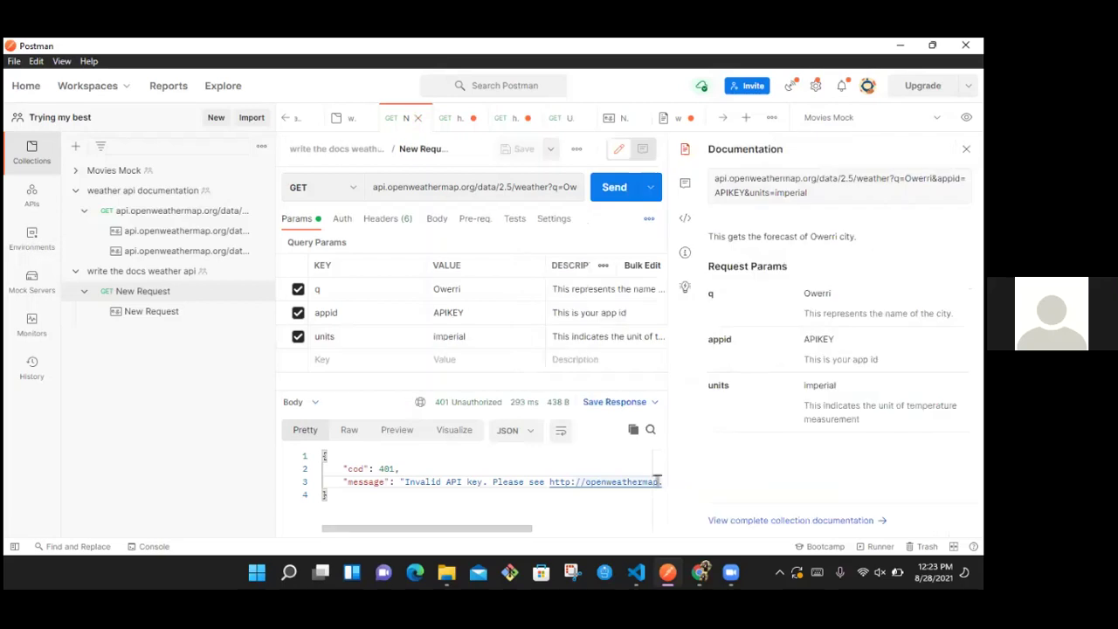
pyautogui.click(790, 520)
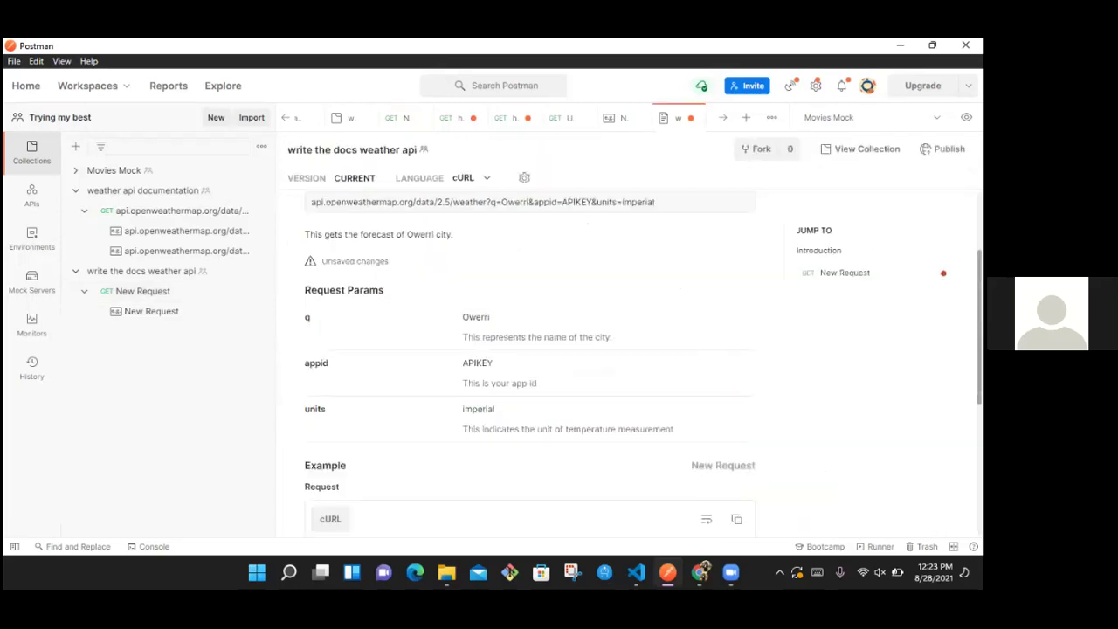
pyautogui.scroll(-5, 530, 367)
pyautogui.scroll(5, 530, 367)
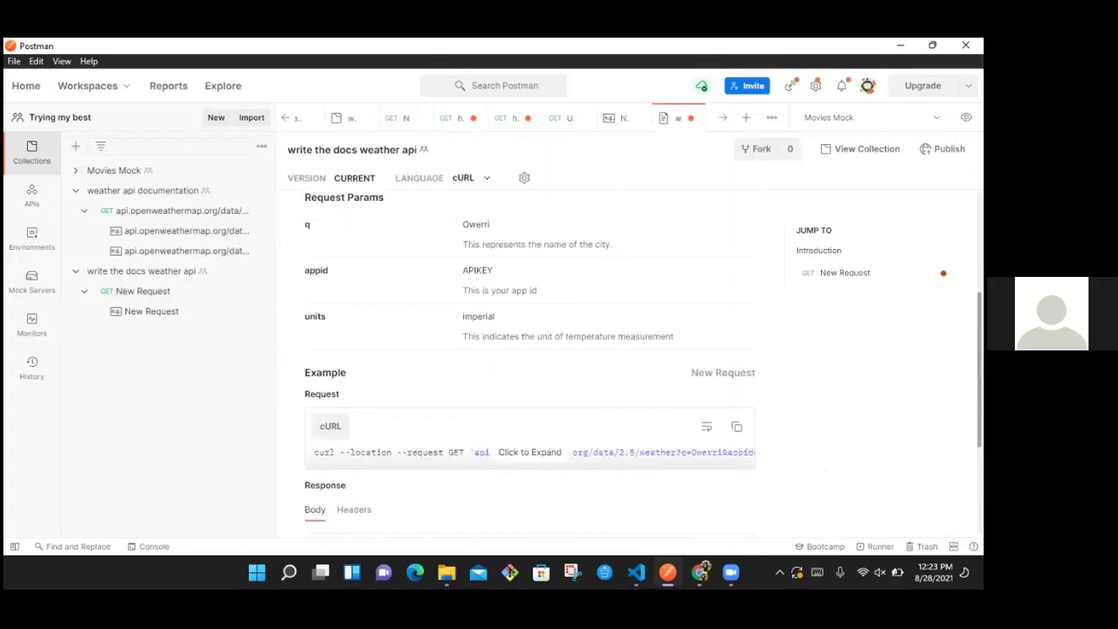
pyautogui.scroll(-5, 530, 367)
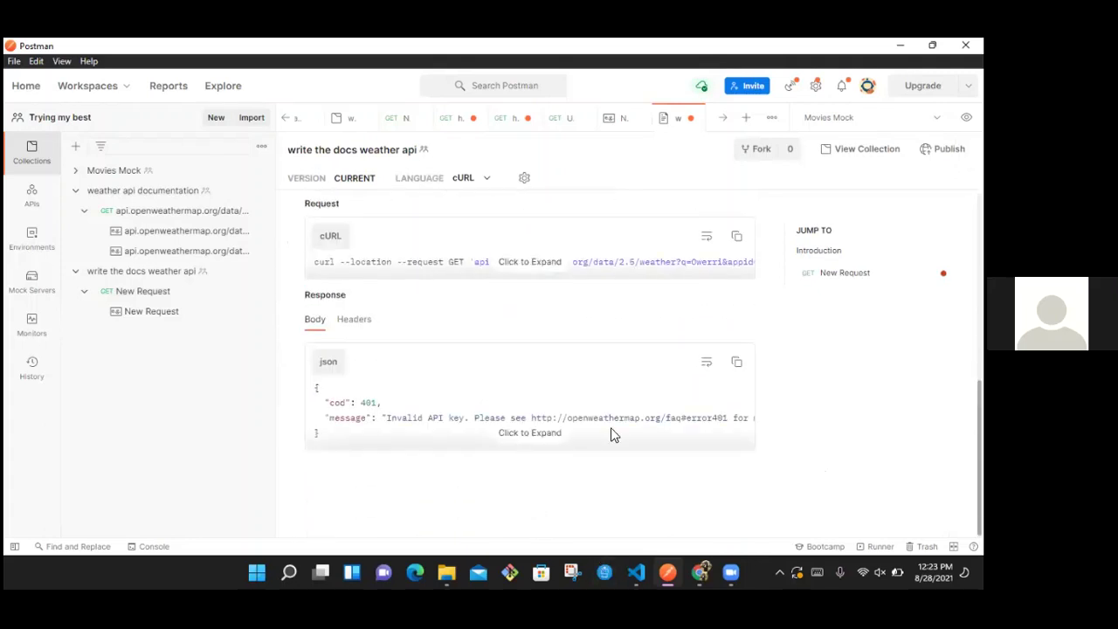
pyautogui.scroll(5, 530, 367)
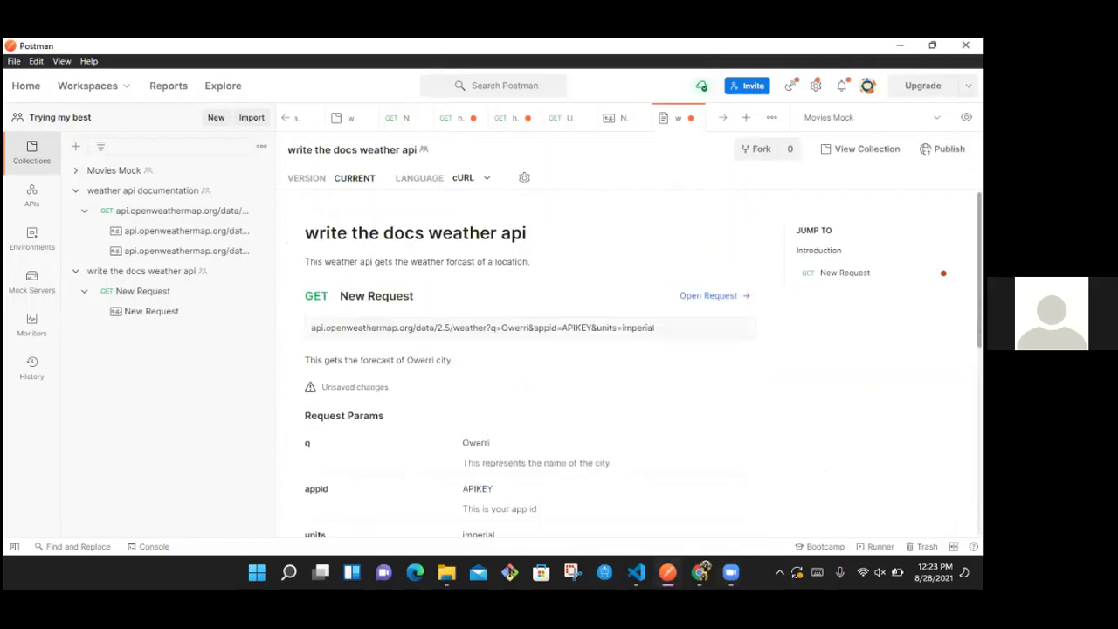
# Step: Open the collection's publishing page in a maximized Chrome window and preview the documentation, checking the New Request parameters
pyautogui.click(944, 149)
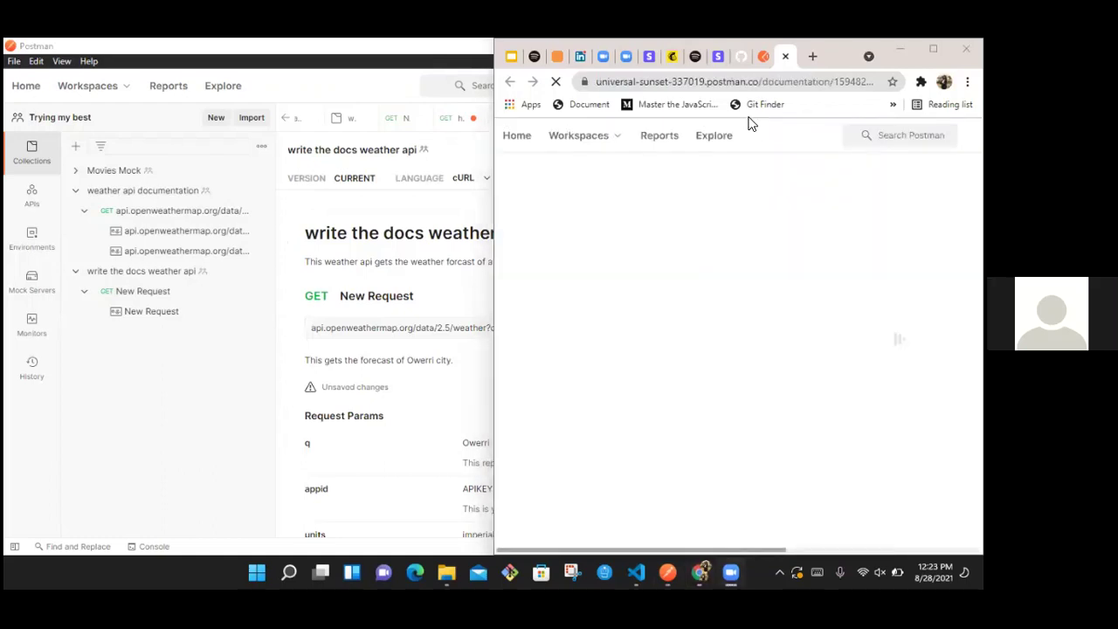
pyautogui.click(446, 573)
pyautogui.press('super+Up')
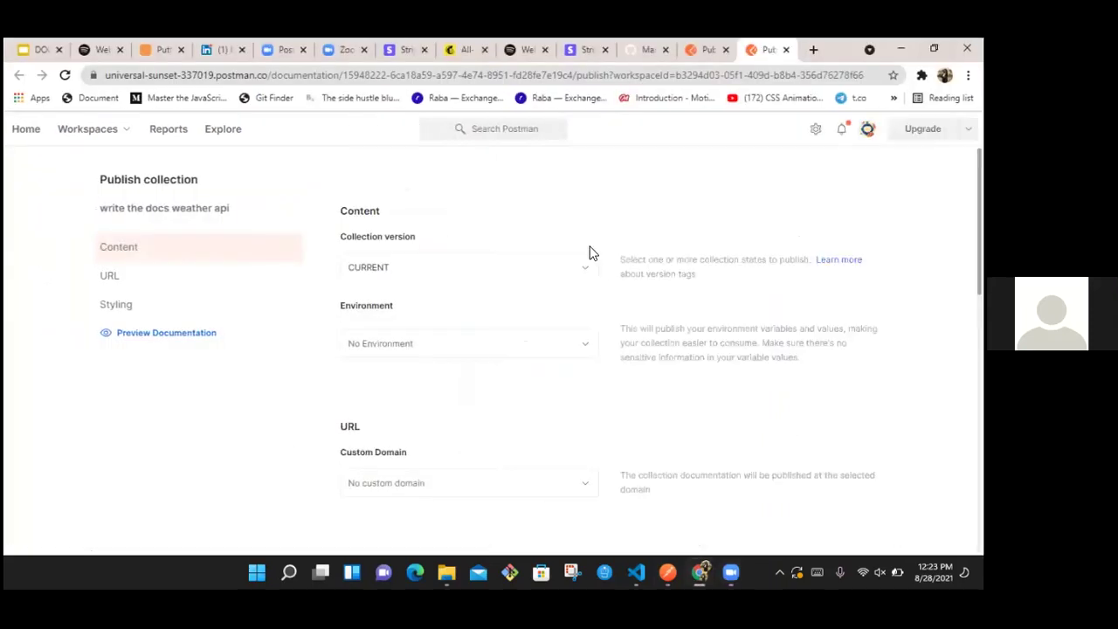
pyautogui.click(186, 341)
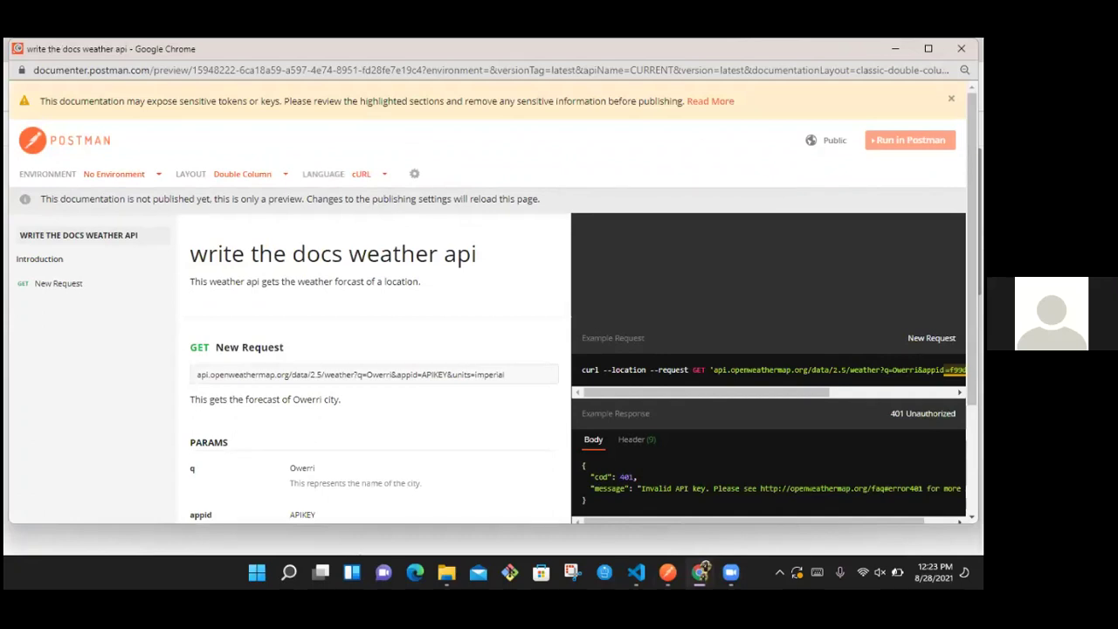
pyautogui.scroll(-2, 490, 350)
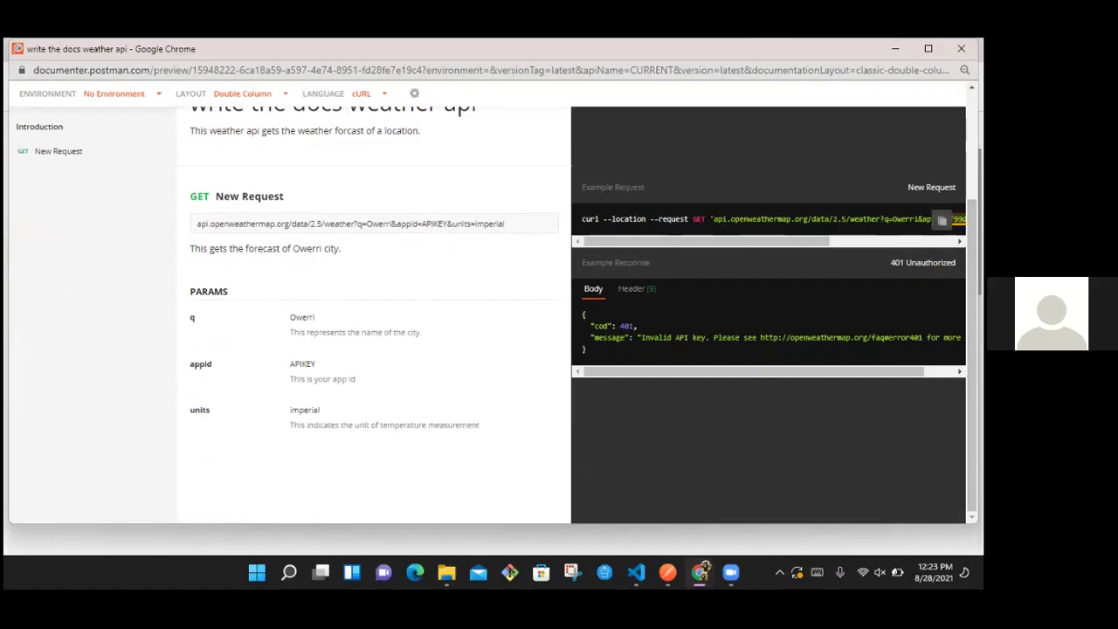
# Step: Switch to the Postman app and review the saved 200 OK example response under the weather api documentation collection
pyautogui.moveTo(756, 220); pyautogui.dragTo(593, 238)
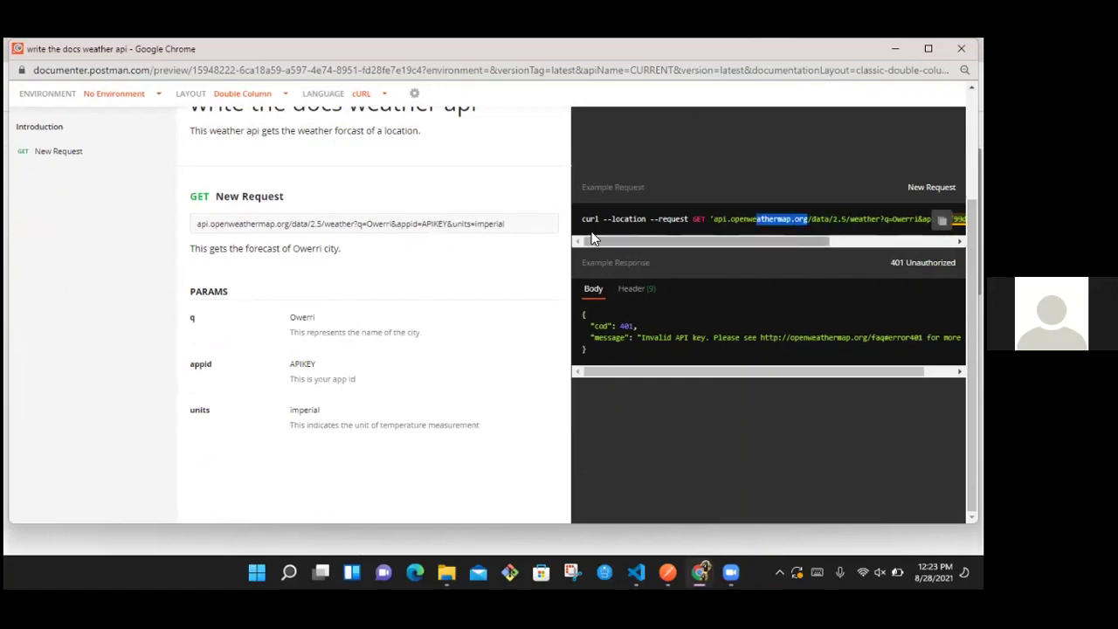
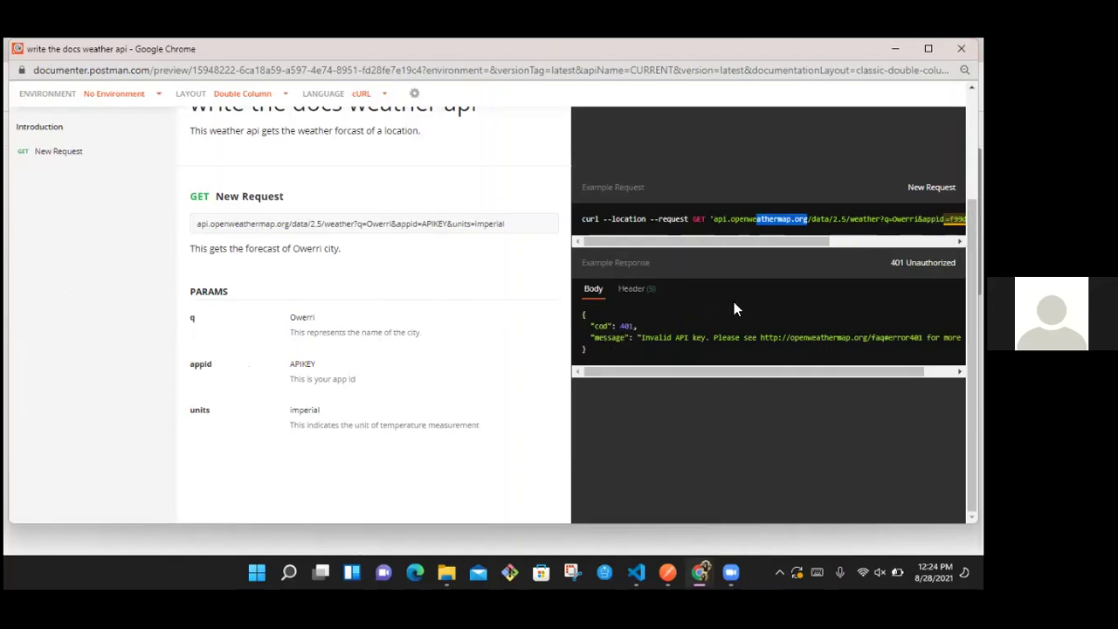
pyautogui.click(895, 48)
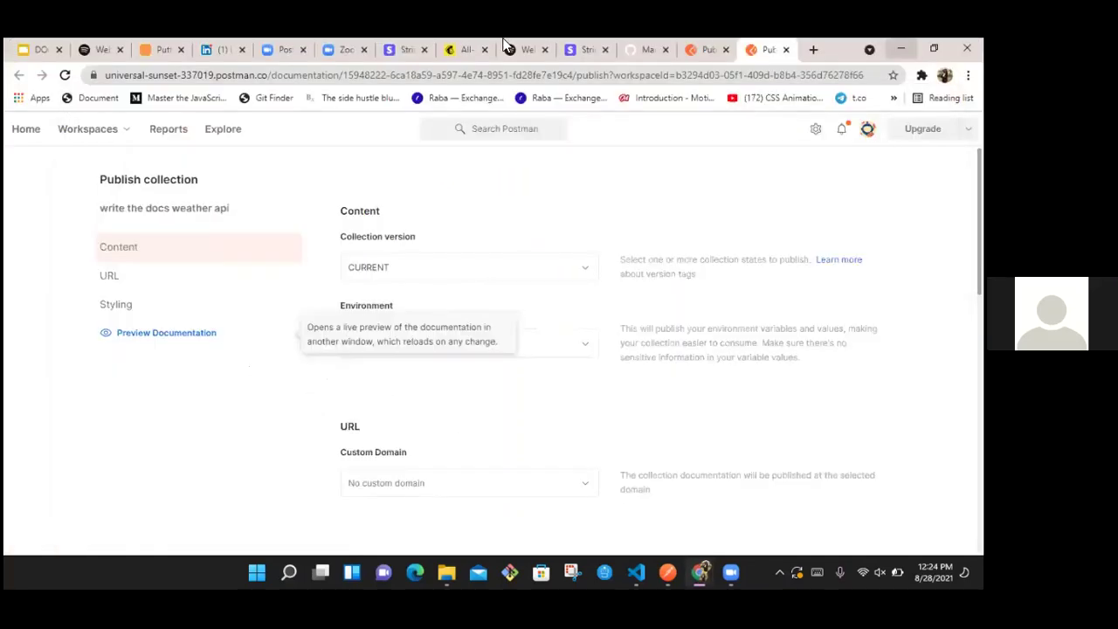
pyautogui.click(668, 572)
pyautogui.click(170, 241)
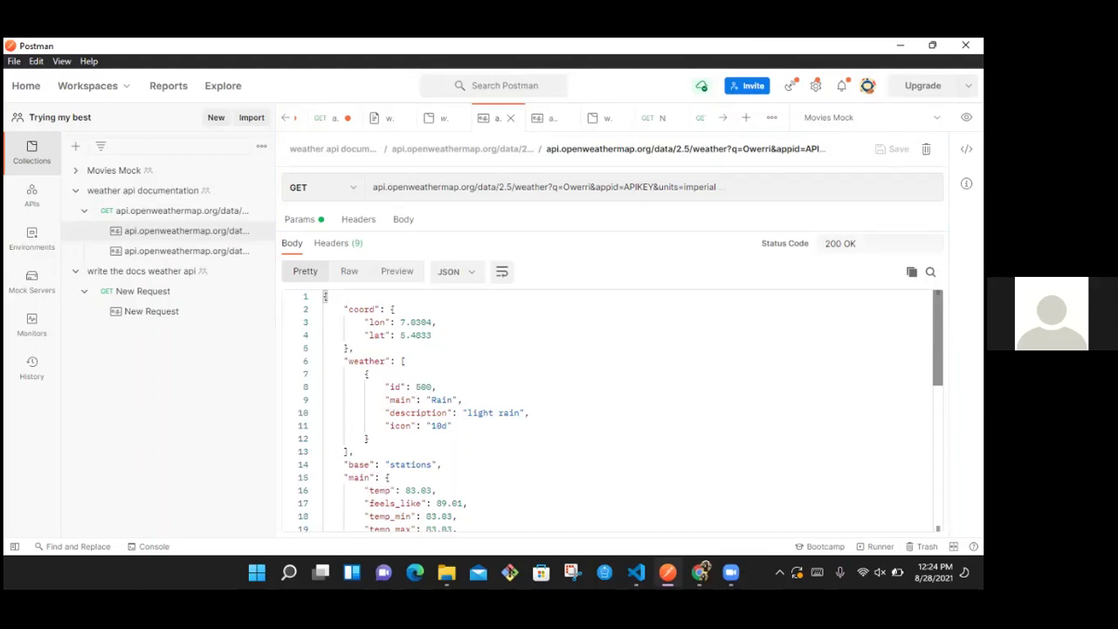
pyautogui.scroll(-5, 611, 411)
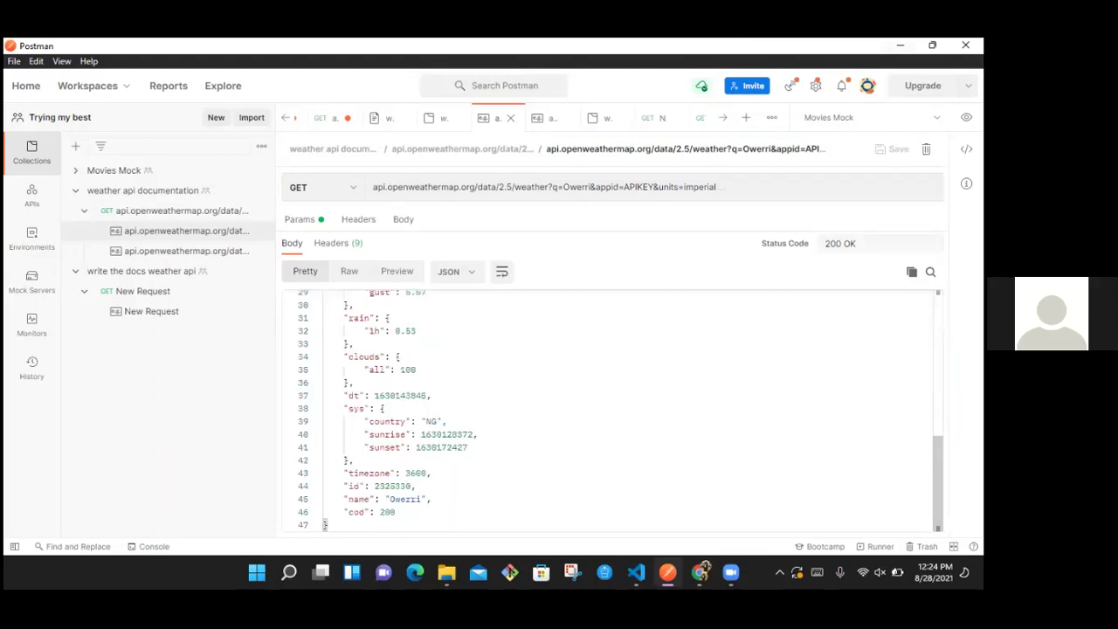
# Step: Open the complete collection documentation for write the docs weather api from its New Request
pyautogui.hotkey('alt', 'Tab')
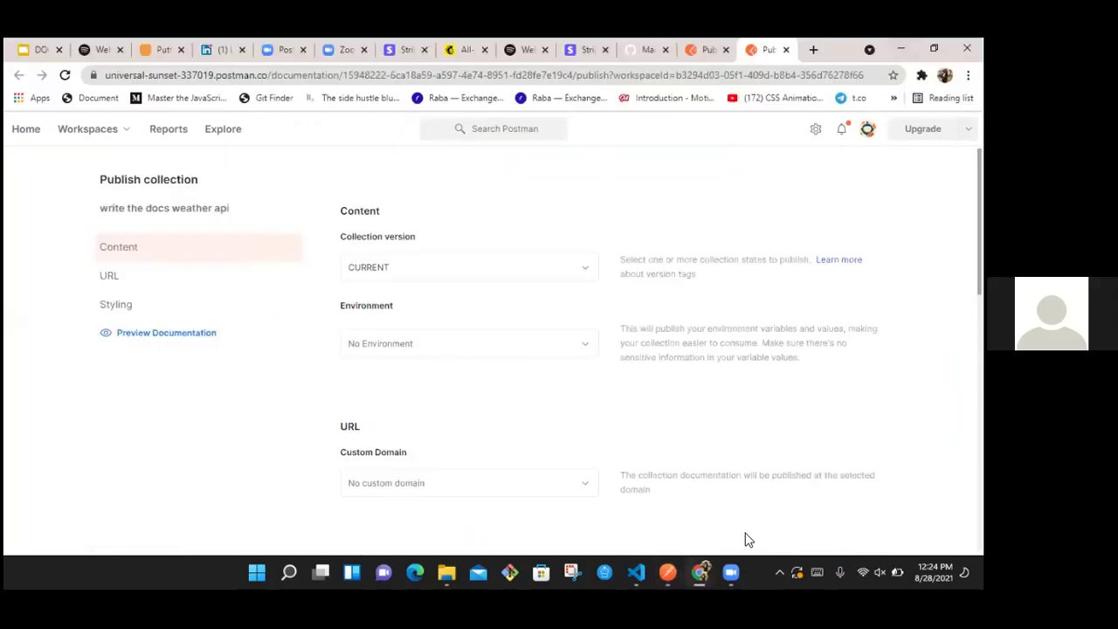
pyautogui.click(668, 572)
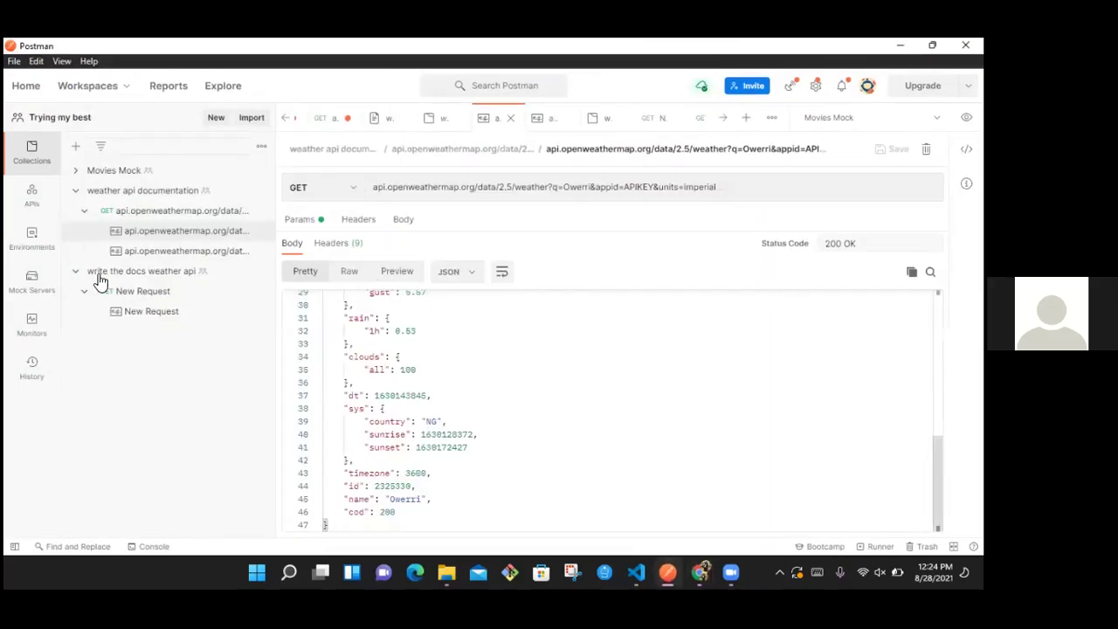
pyautogui.click(162, 283)
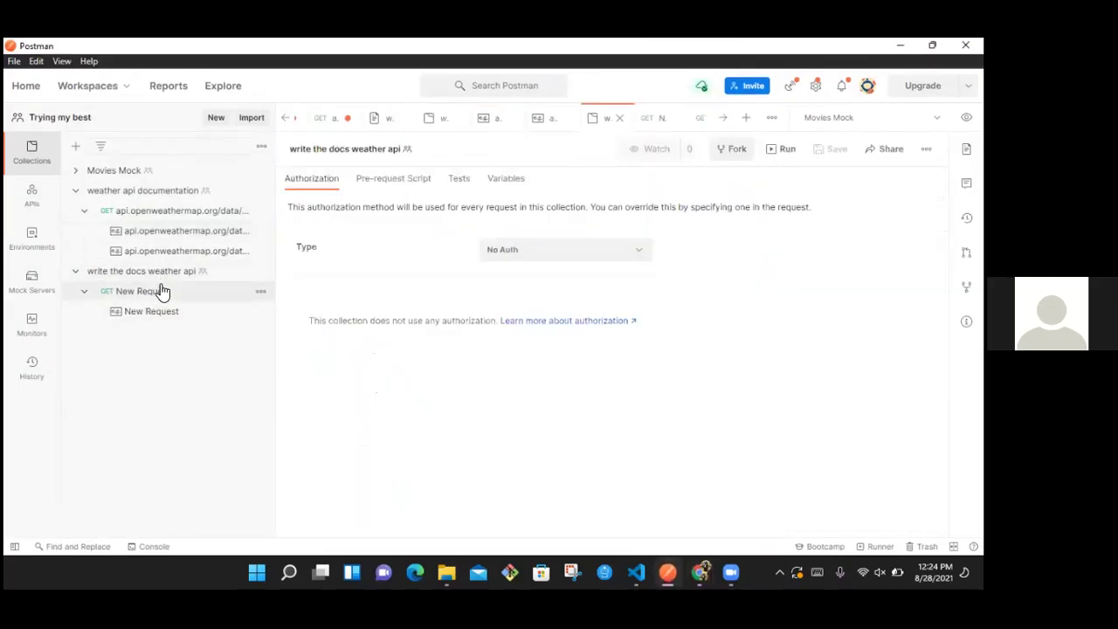
pyautogui.click(163, 292)
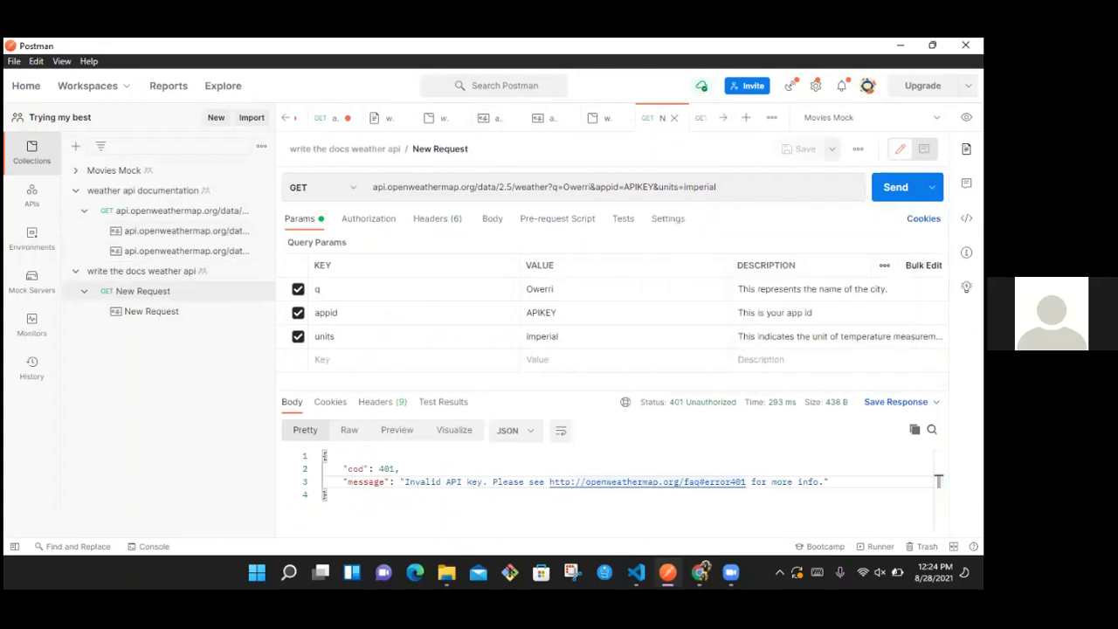
pyautogui.click(966, 148)
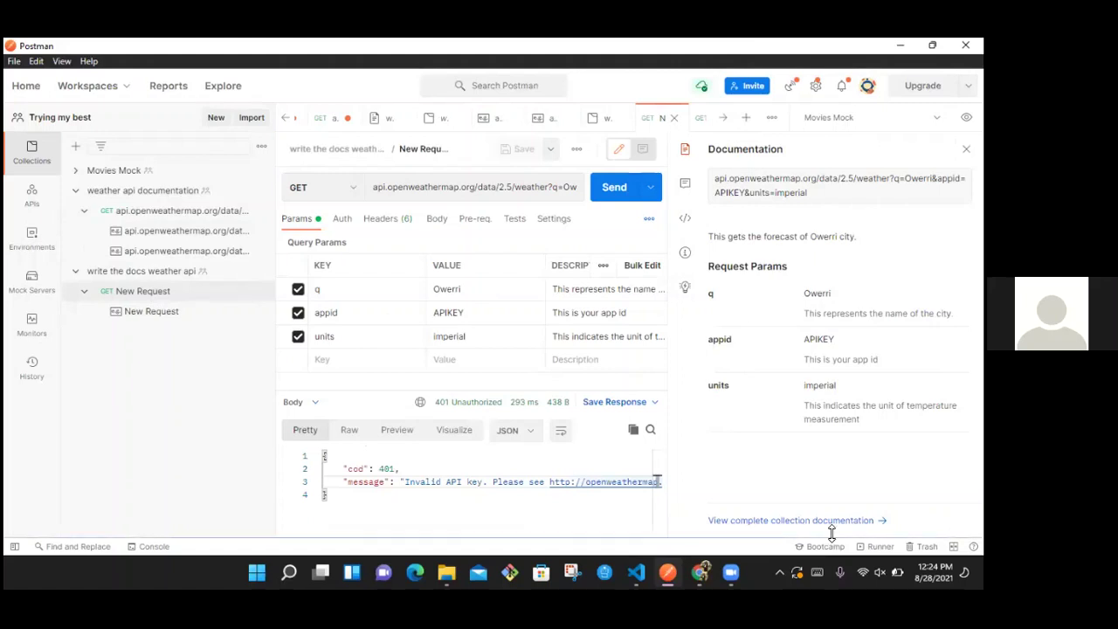
pyautogui.click(801, 520)
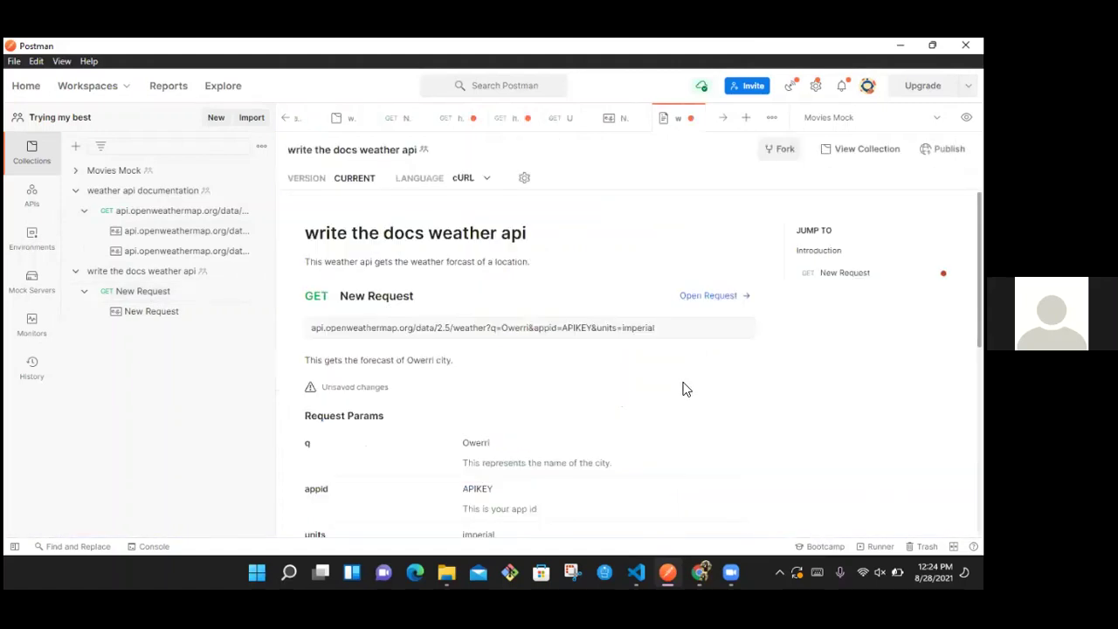
# Step: Save the unsaved New Request description in the collection documentation
pyautogui.scroll(-4, 530, 367)
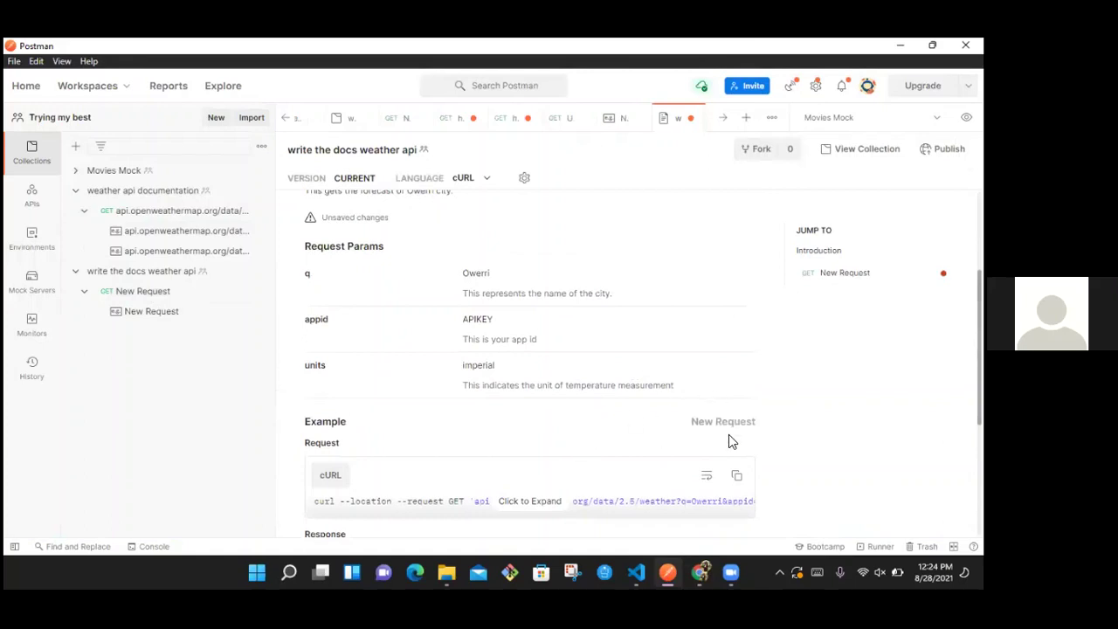
pyautogui.scroll(-5, 725, 308)
pyautogui.scroll(10, 724, 308)
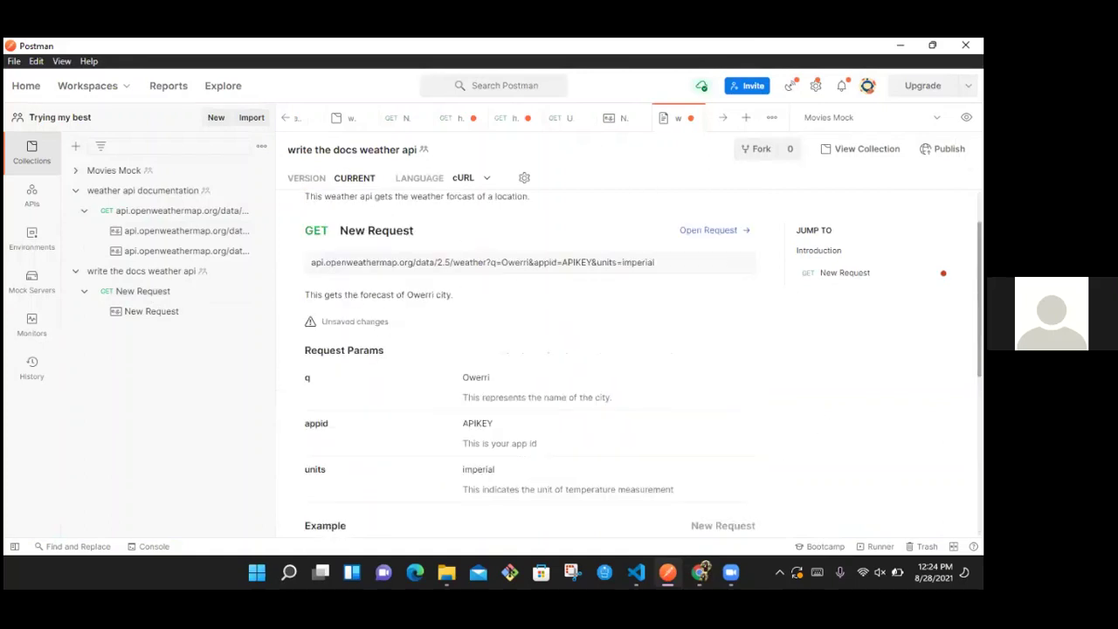
pyautogui.moveTo(744, 356)
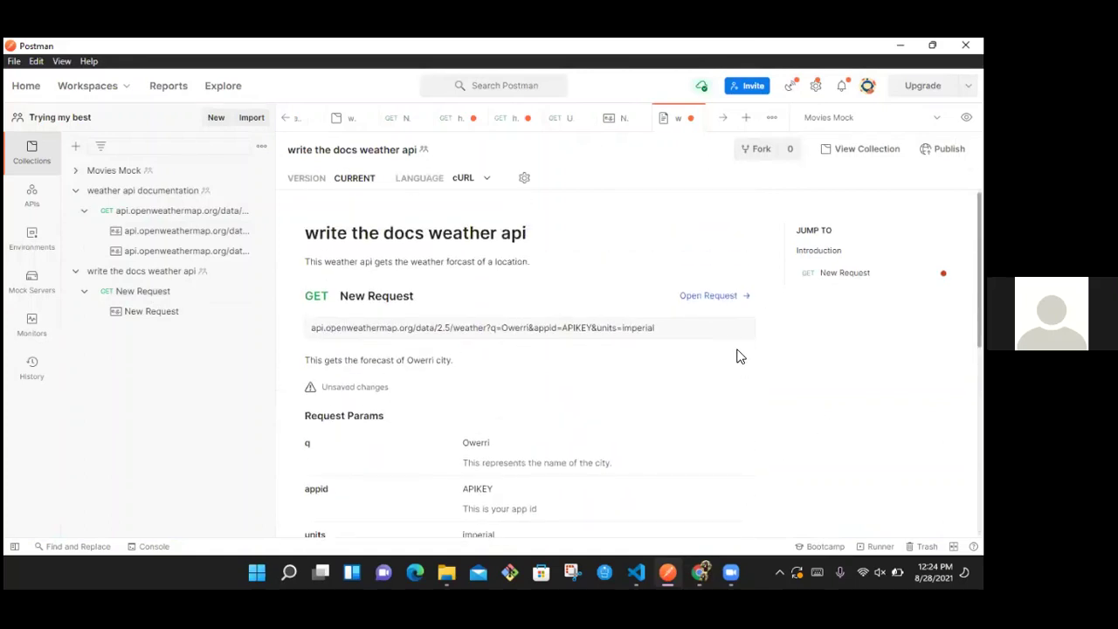
pyautogui.click(750, 364)
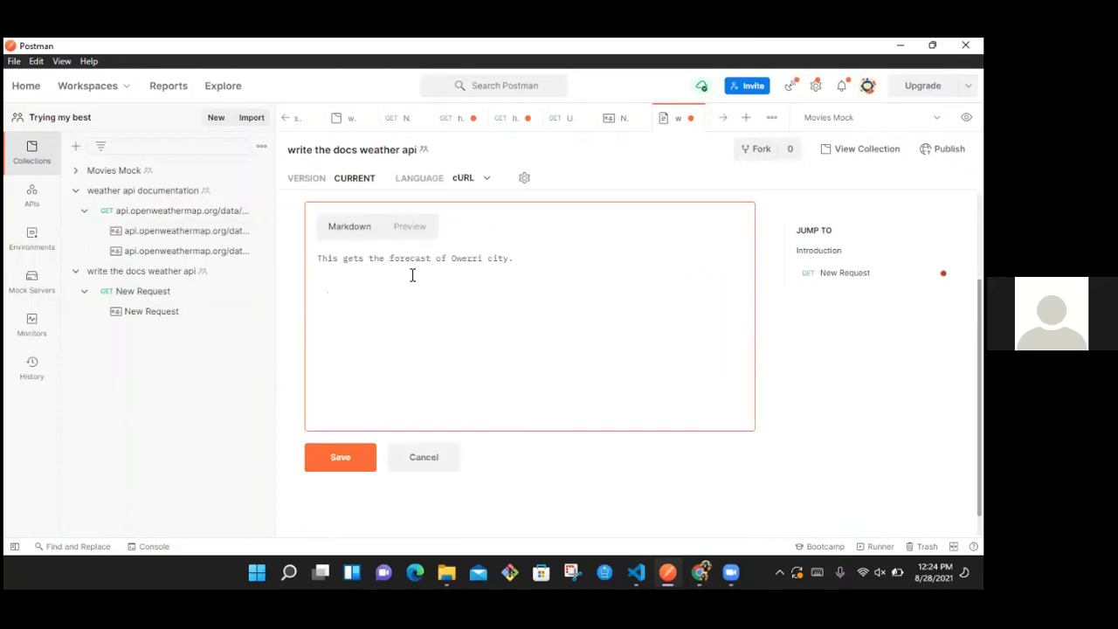
pyautogui.click(340, 458)
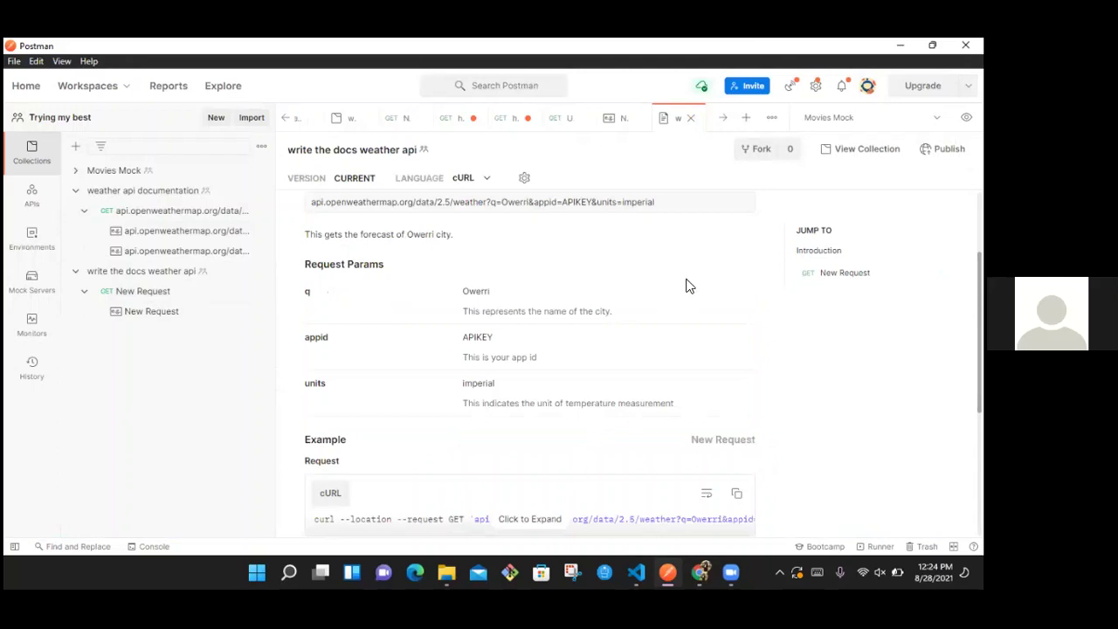
# Step: Reopen the New Request description for editing and add a blank line below the Owerri sentence
pyautogui.click(748, 236)
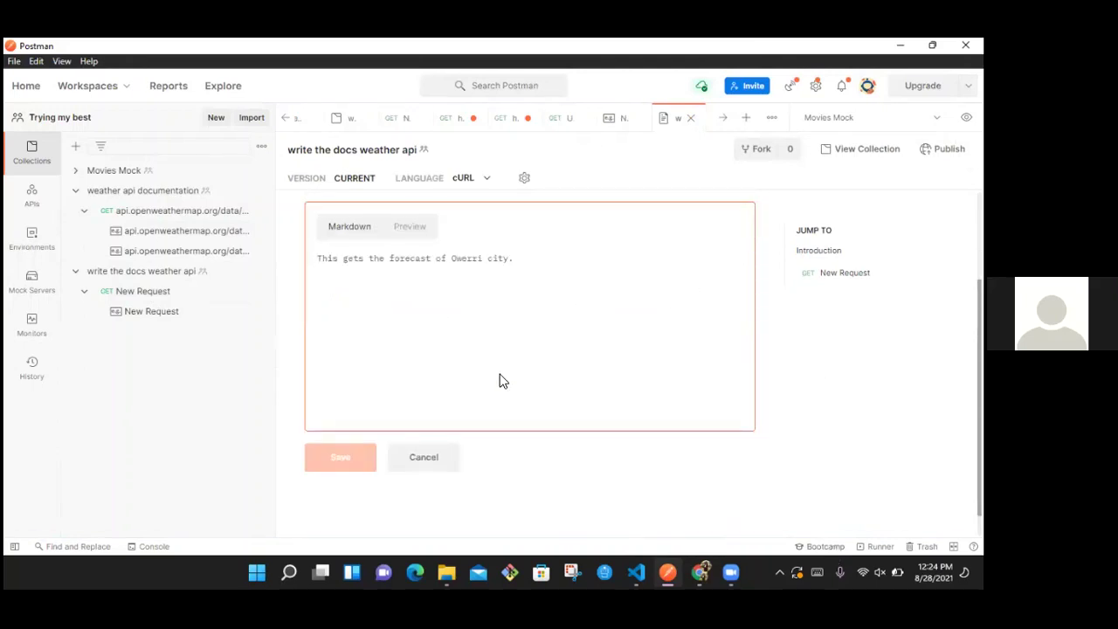
pyautogui.click(529, 265)
pyautogui.press('Return')
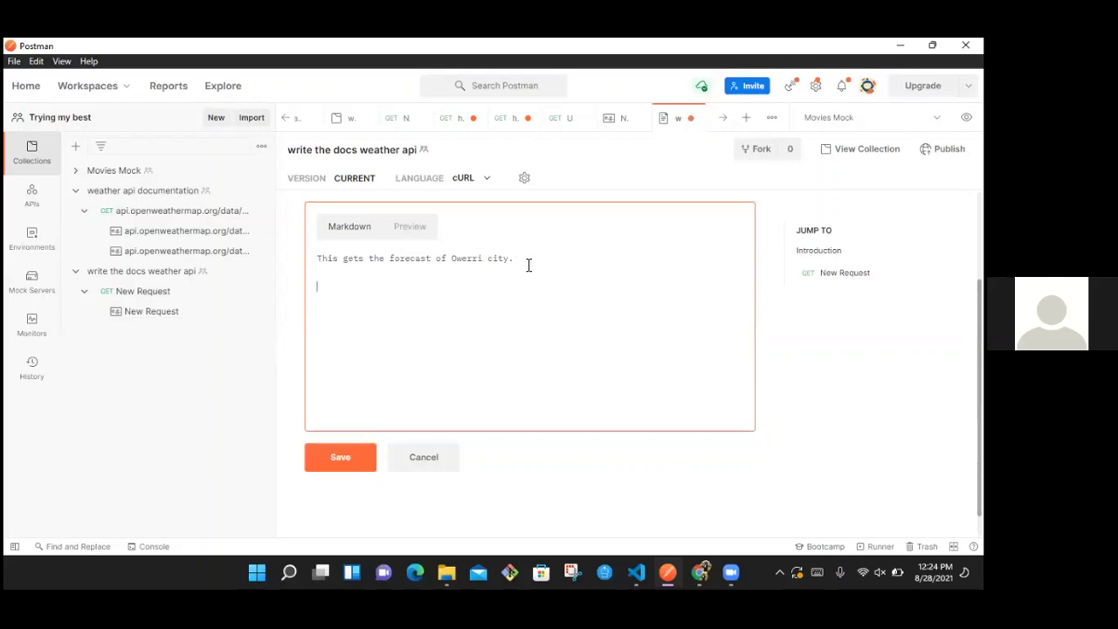
# Step: Tile Postman beside Chrome and copy the Tables/Are/Cool sample table from the GitHub Markdown cheatsheet
pyautogui.press('super+Left')
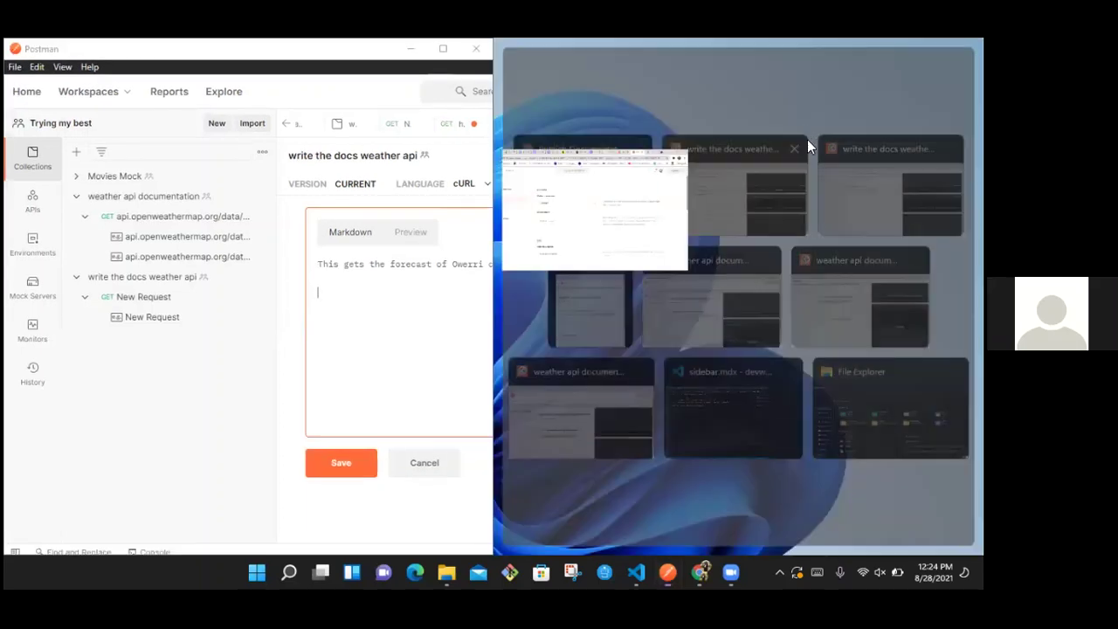
pyautogui.click(577, 226)
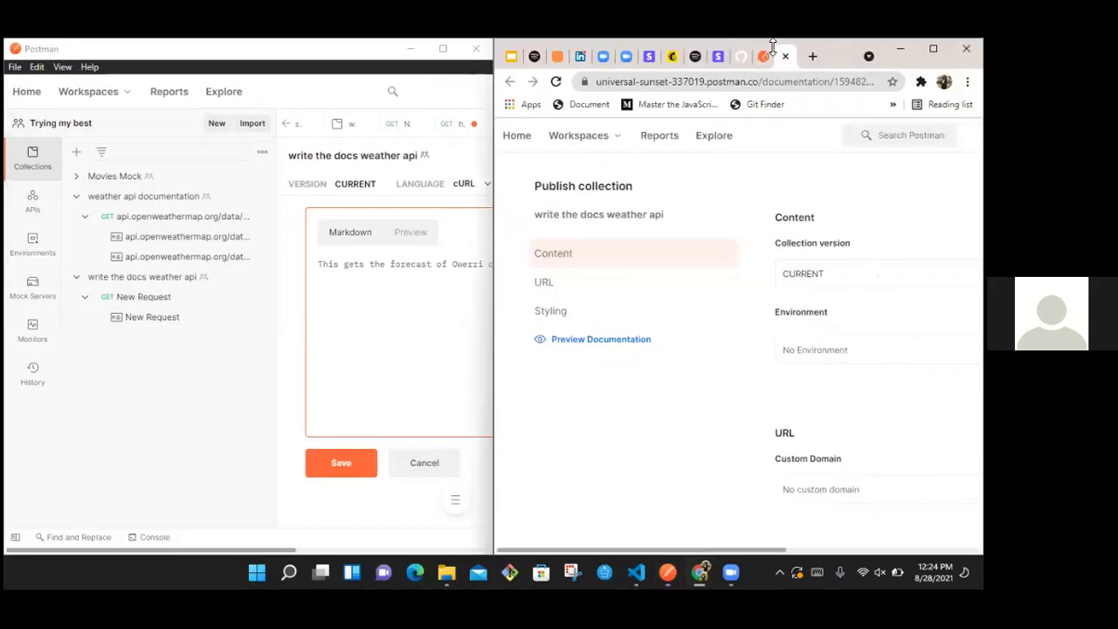
pyautogui.click(743, 58)
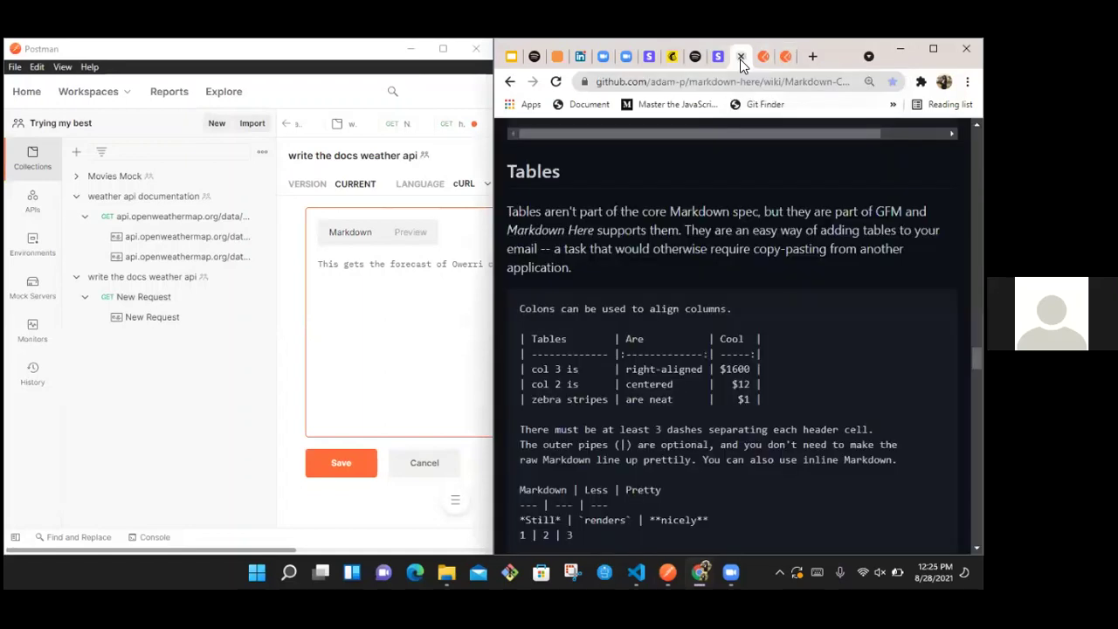
pyautogui.tripleClick(525, 341)
pyautogui.hotkey('shift', 'Down')
pyautogui.hotkey('shift', 'Down')
pyautogui.hotkey('shift', 'Down')
pyautogui.hotkey('shift', 'Down')
pyautogui.hotkey('ctrl', 'c')
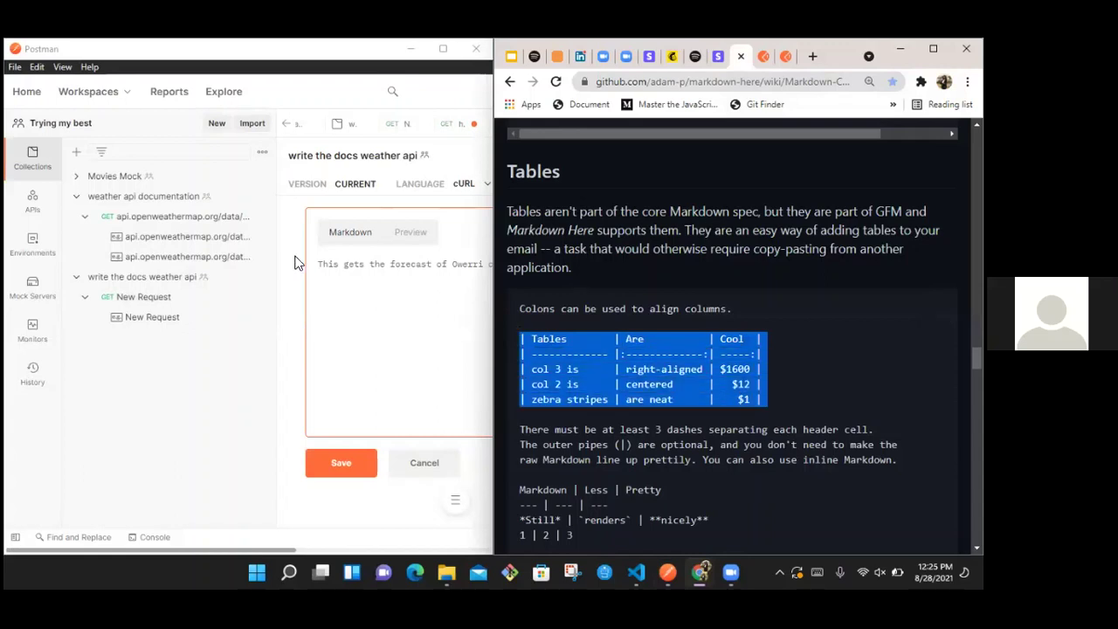
# Step: Maximize Postman and paste the copied Markdown table below the sentence in the New Request description
pyautogui.click(392, 313)
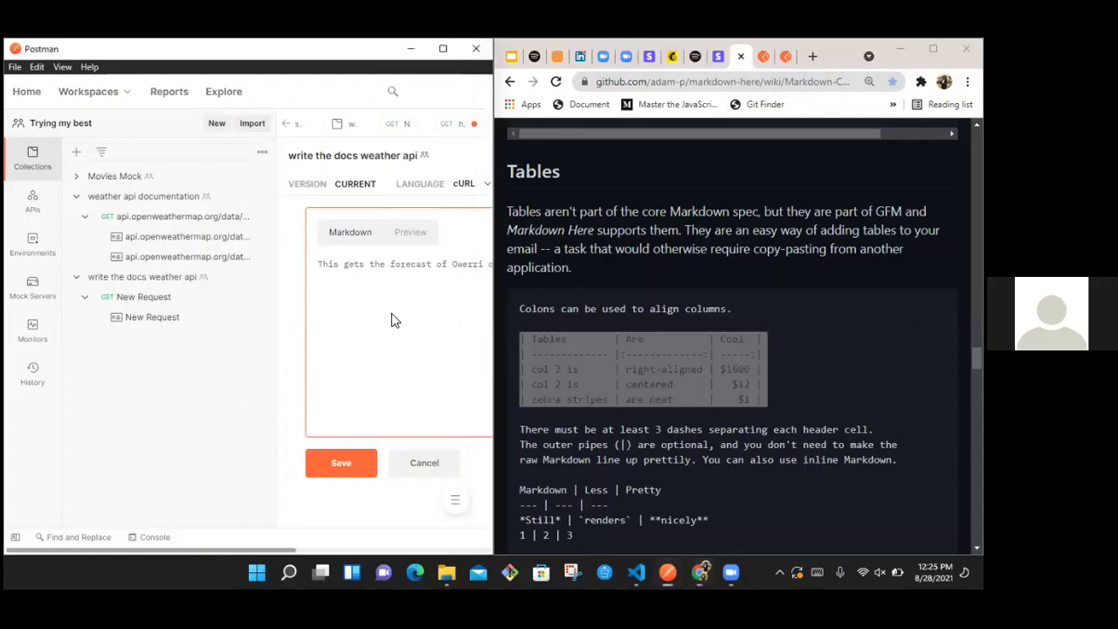
pyautogui.click(443, 48)
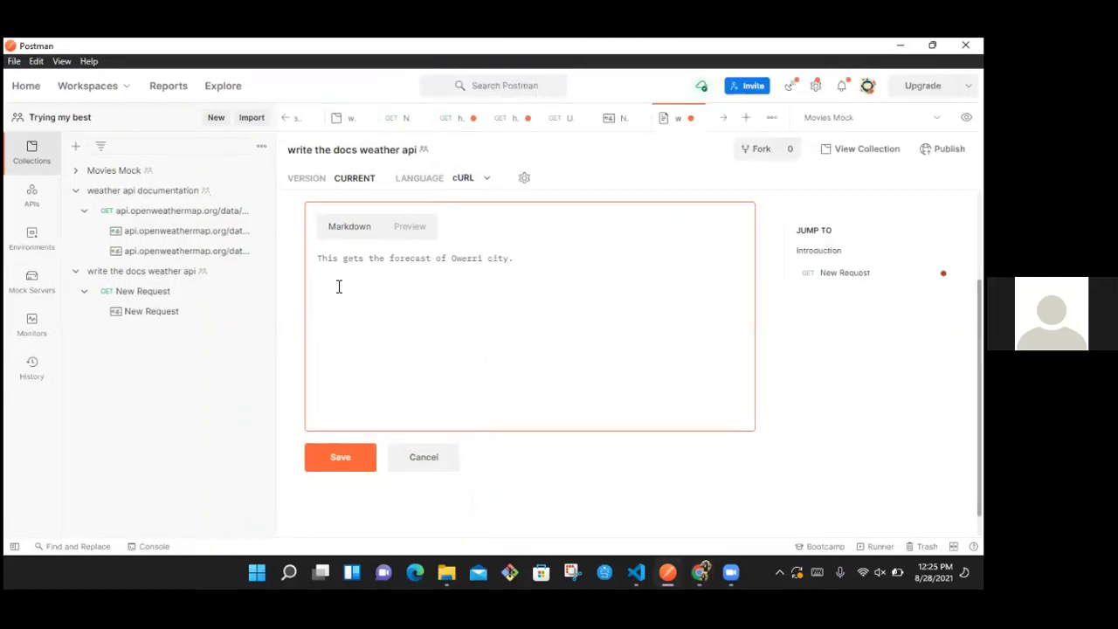
pyautogui.hotkey('ctrl', 'v')
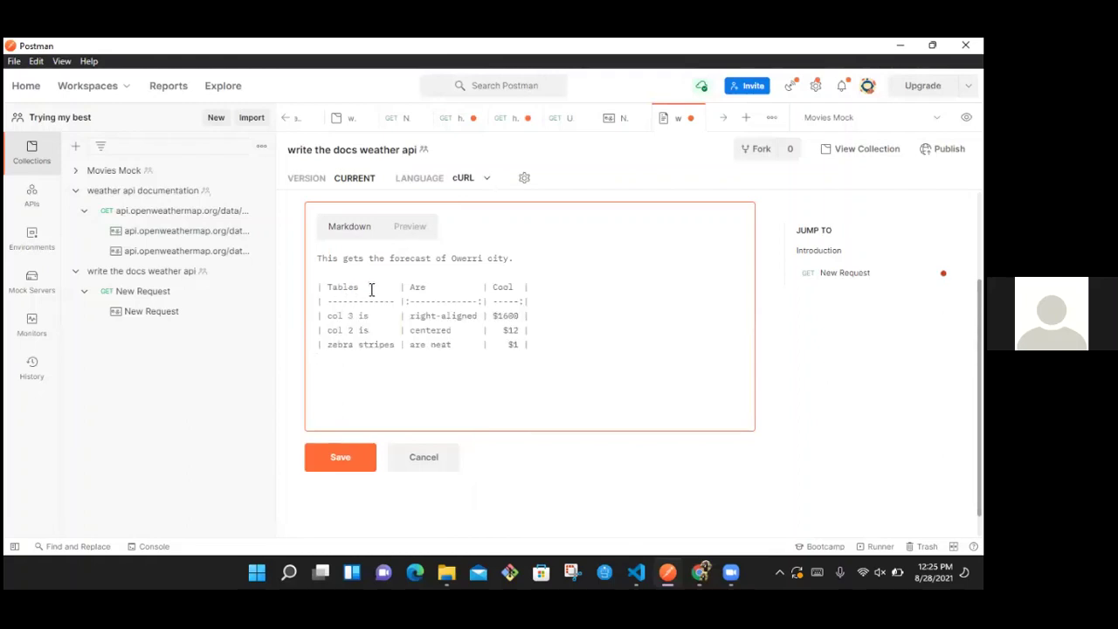
# Step: Tile Postman beside the write the docs weather api preview window and bring the preview's params into view
pyautogui.press('super+Right')
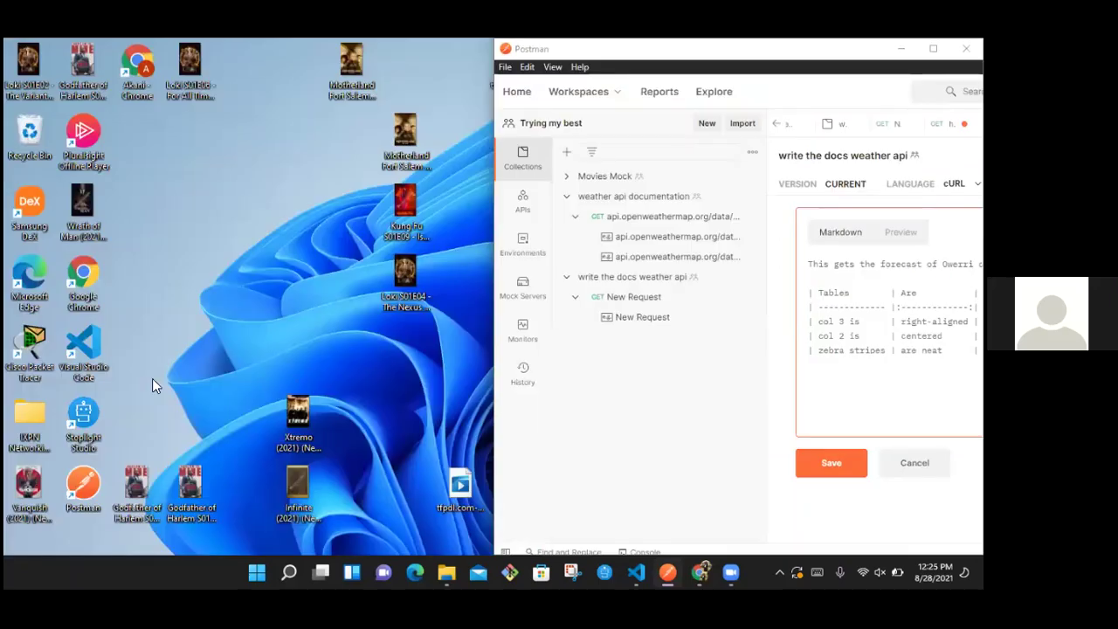
pyautogui.click(99, 224)
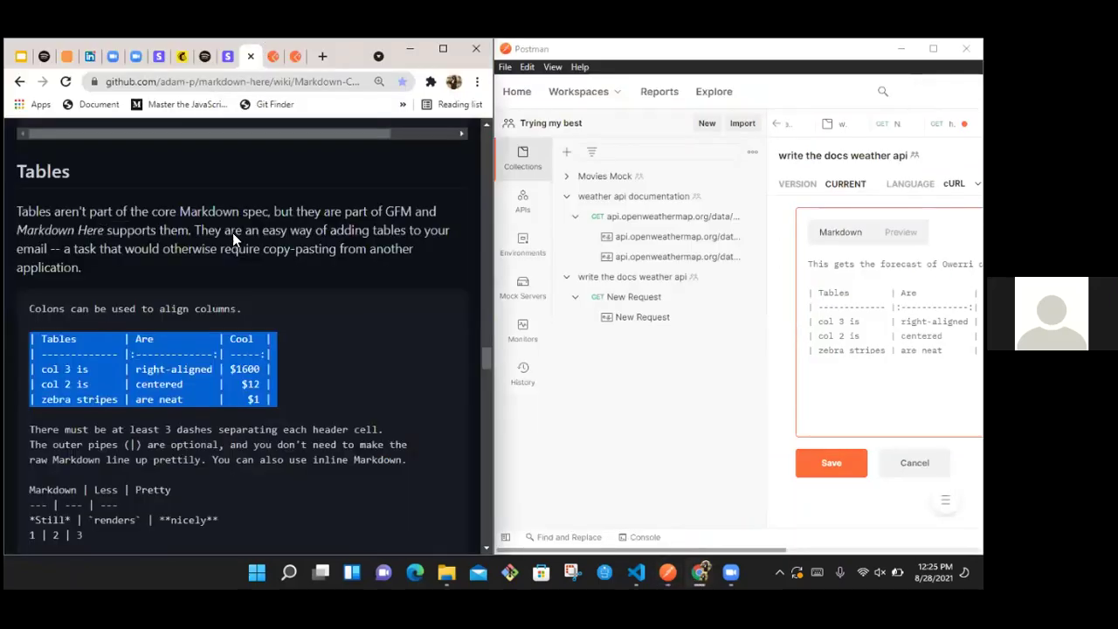
pyautogui.click(296, 57)
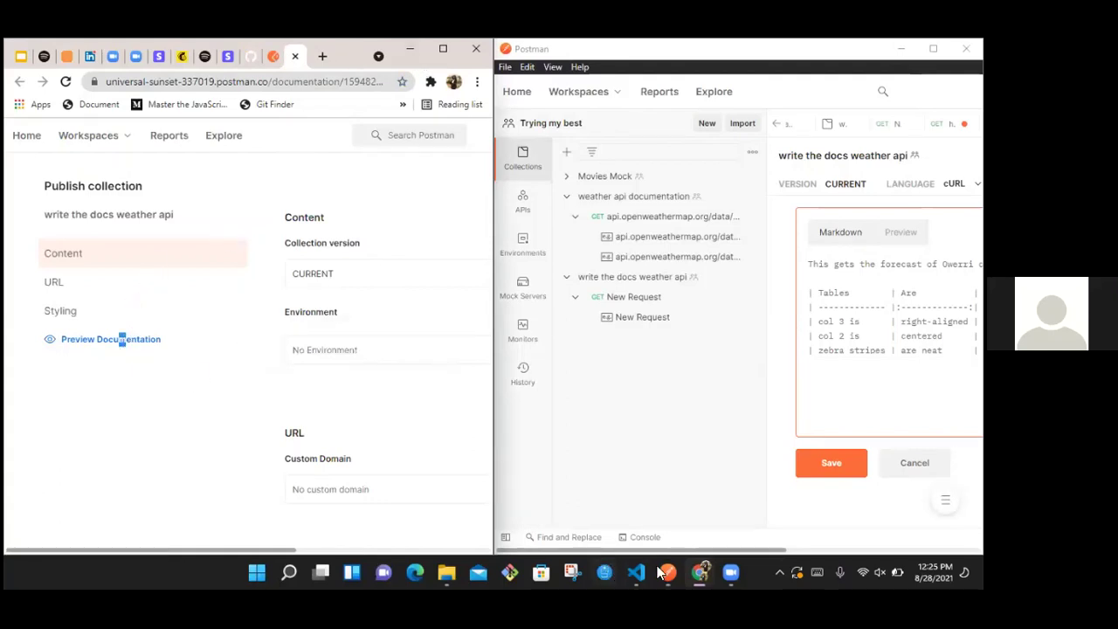
pyautogui.moveTo(705, 572)
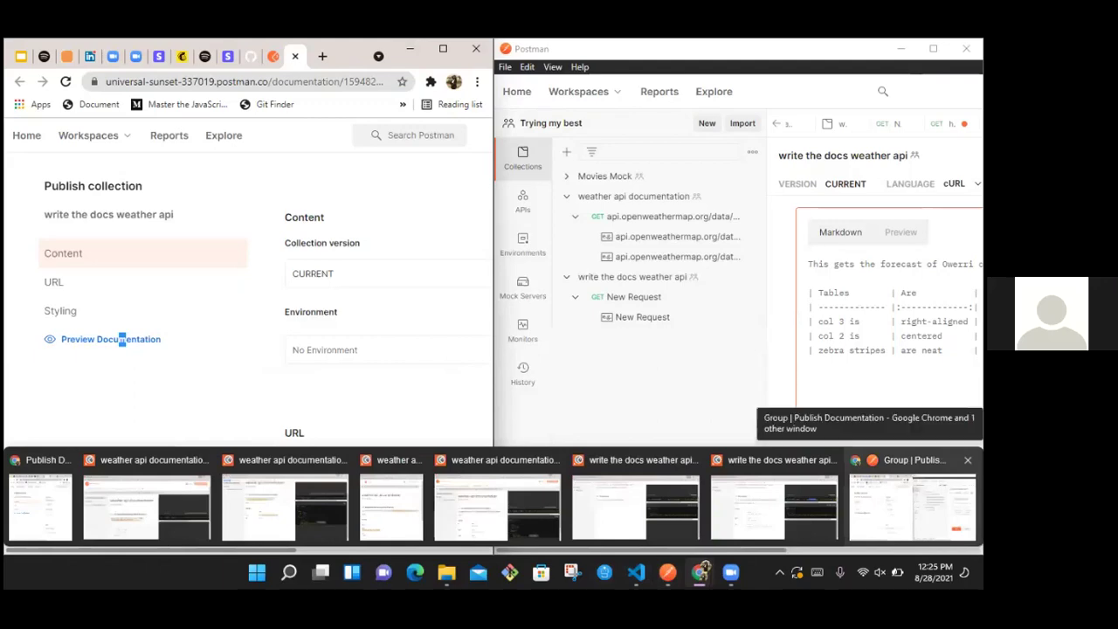
pyautogui.click(768, 511)
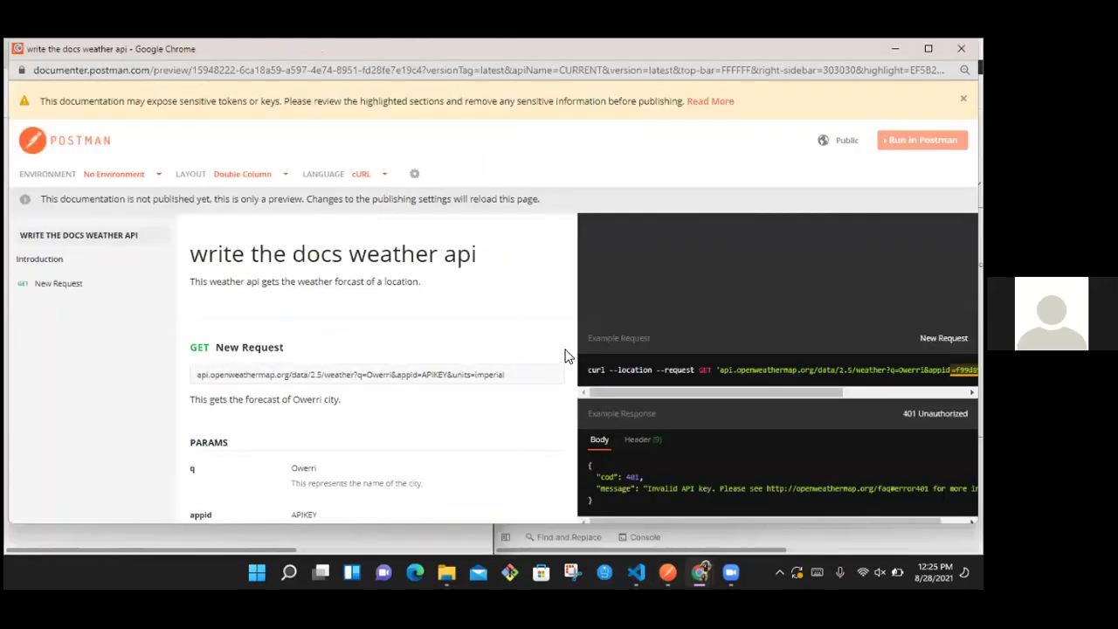
pyautogui.press('super+Left')
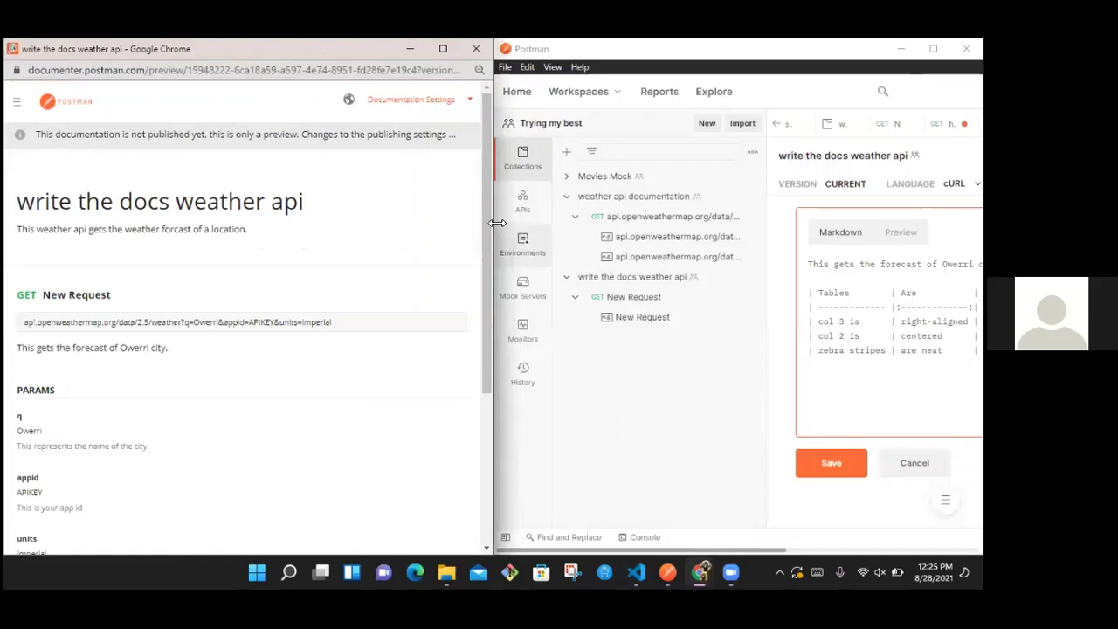
pyautogui.moveTo(486, 210); pyautogui.dragTo(487, 387)
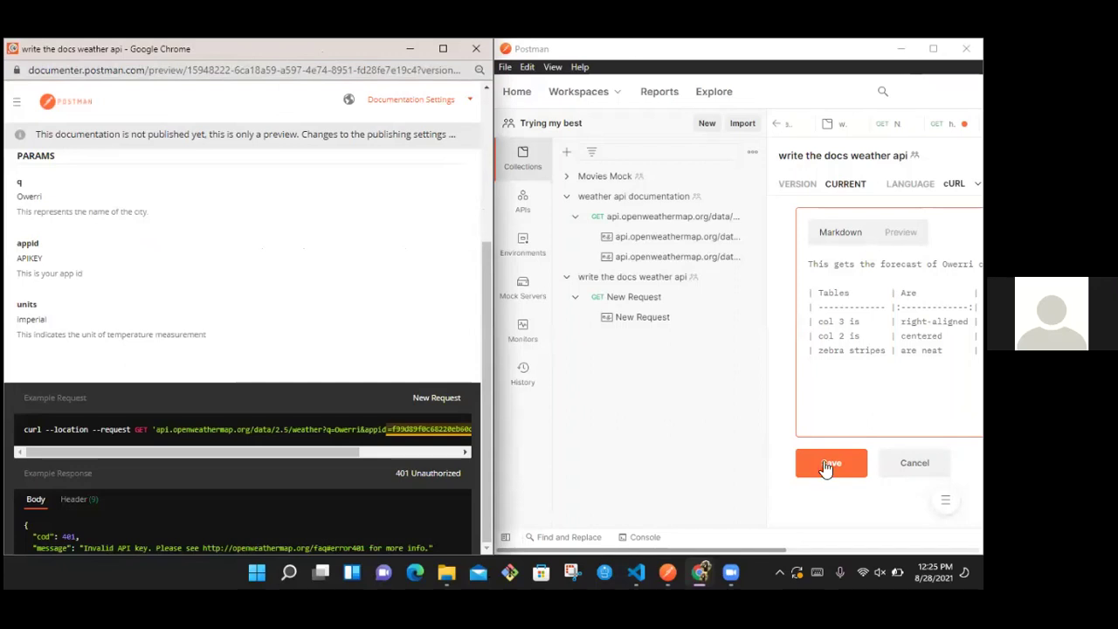
# Step: Replace the Tables header in the New Request description's Markdown table with a properties heading
pyautogui.moveTo(729, 559)
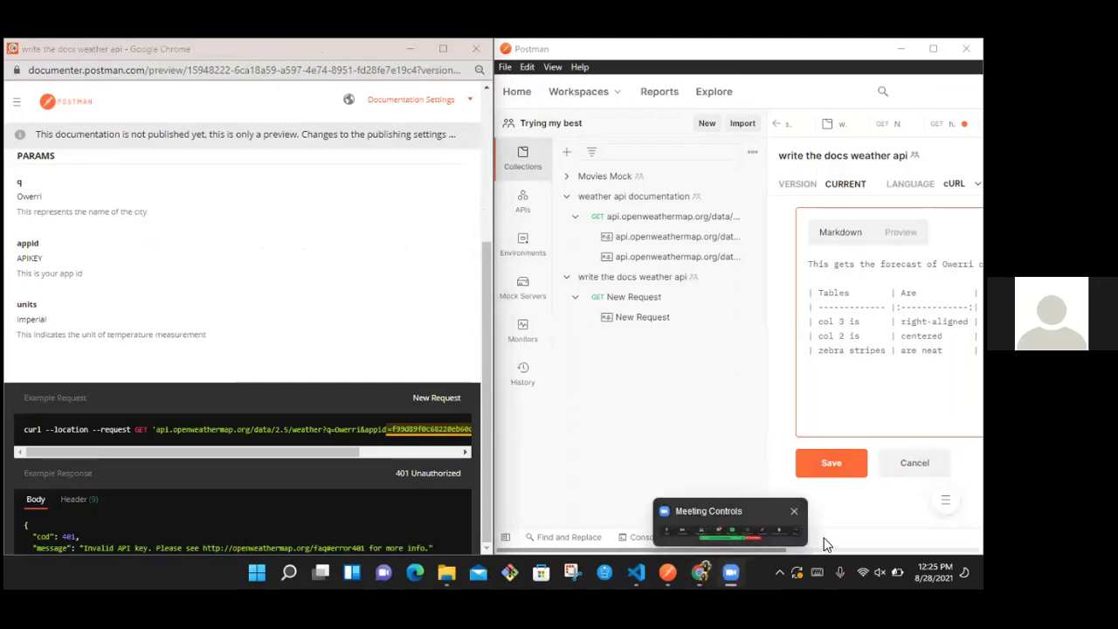
pyautogui.moveTo(753, 545); pyautogui.dragTo(842, 545)
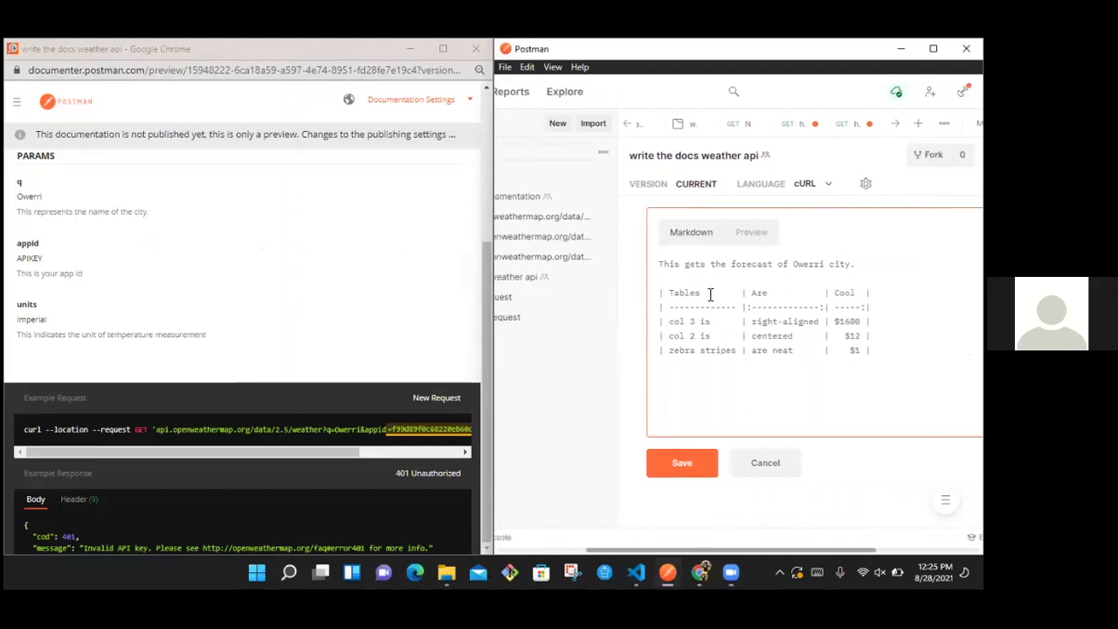
pyautogui.click(710, 294)
pyautogui.press('BackSpace')
pyautogui.press('BackSpace')
pyautogui.press('BackSpace')
pyautogui.press('BackSpace')
pyautogui.press('BackSpace')
pyautogui.press('BackSpace')
pyautogui.press('BackSpace')
pyautogui.press('BackSpace')
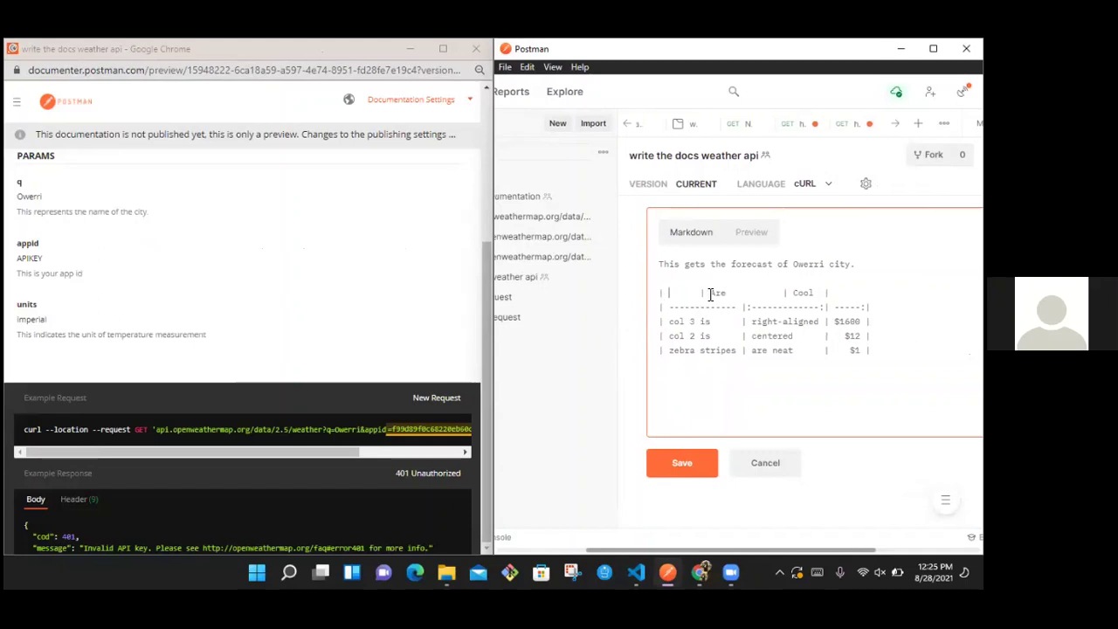
pyautogui.write('properti')
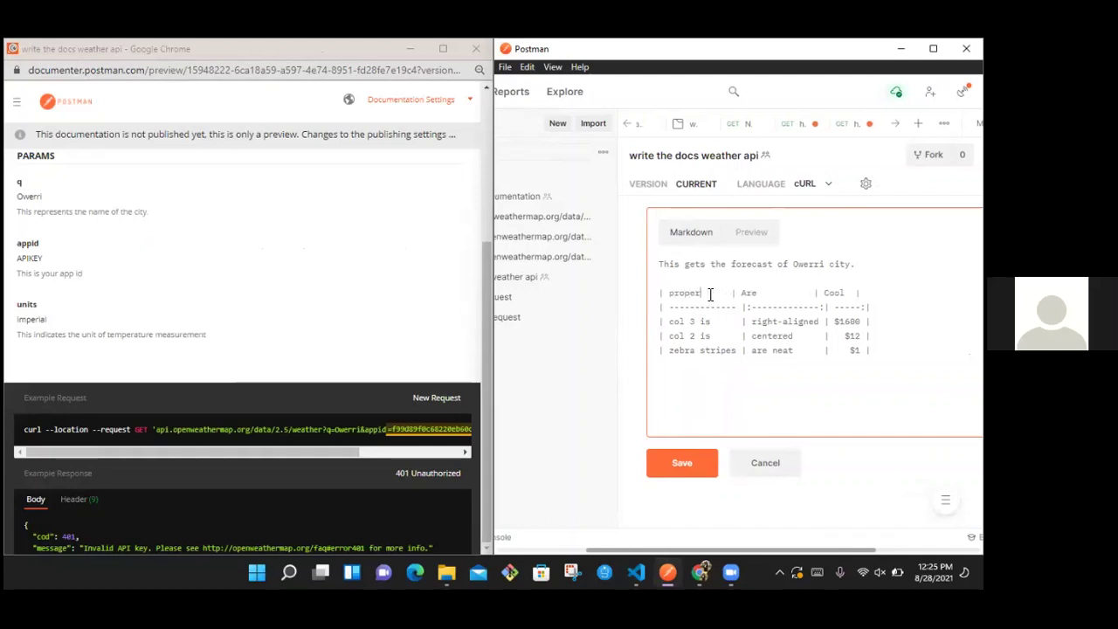
pyautogui.write('es')
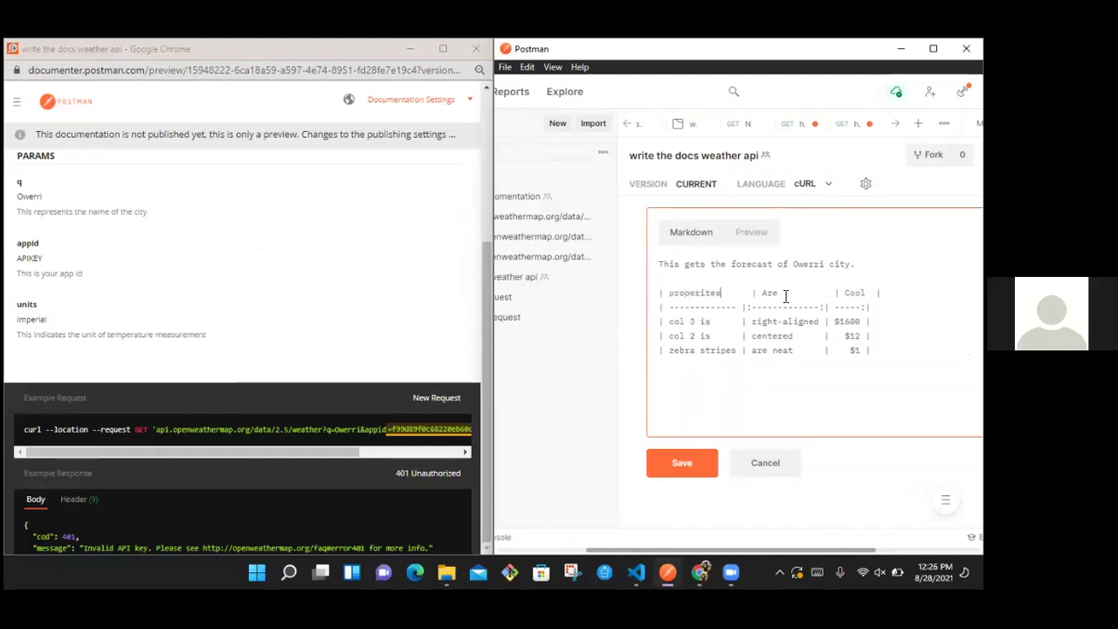
# Step: Replace the second column header, Are, with "description"
pyautogui.tripleClick(785, 297)
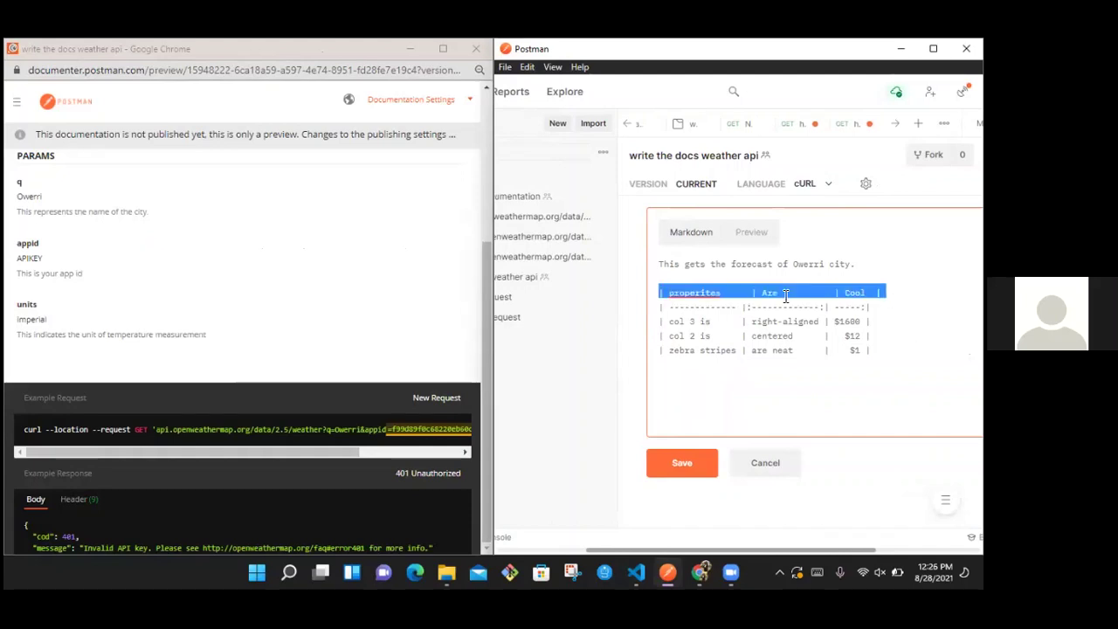
pyautogui.click(786, 296)
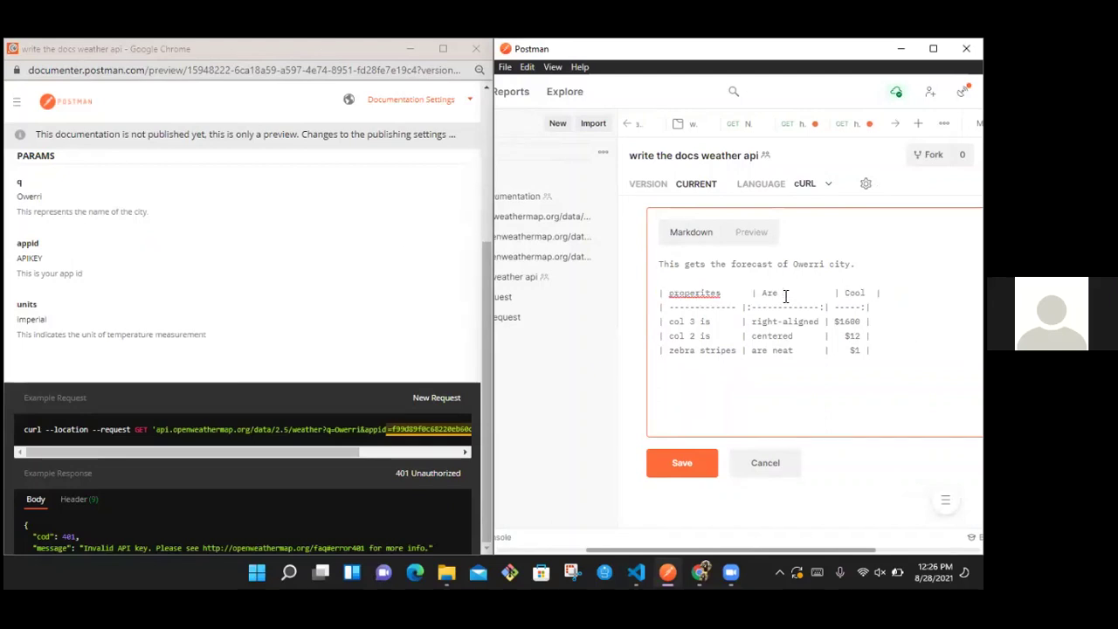
pyautogui.press('BackSpace')
pyautogui.press('BackSpace')
pyautogui.press('BackSpace')
pyautogui.write('description')
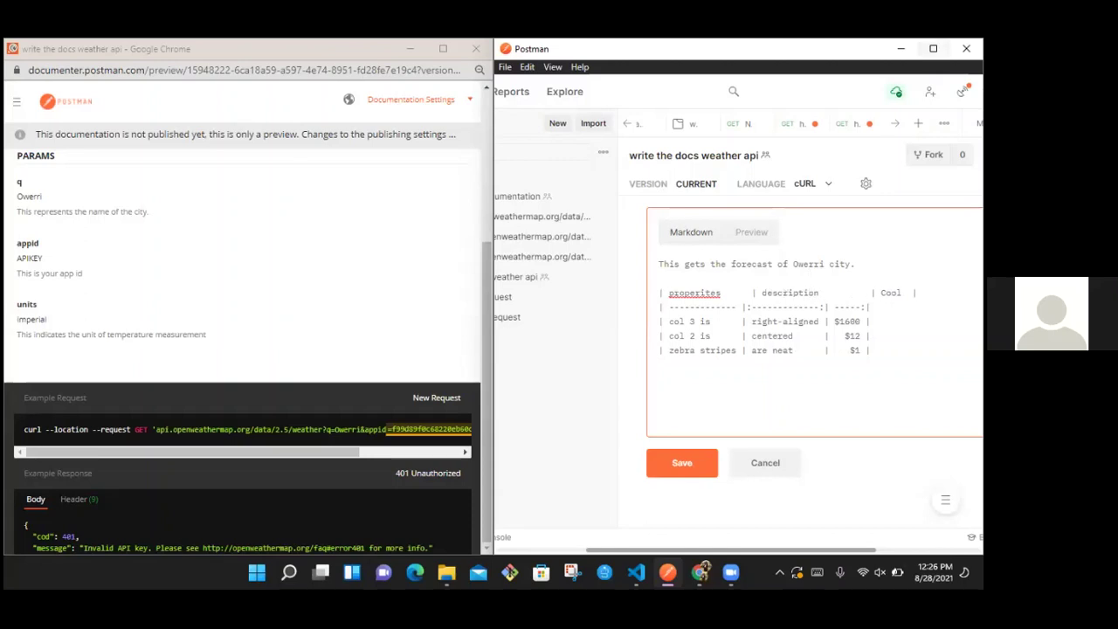
# Step: Maximize Postman and correct the spelling of the first column header to "properties"
pyautogui.click(933, 48)
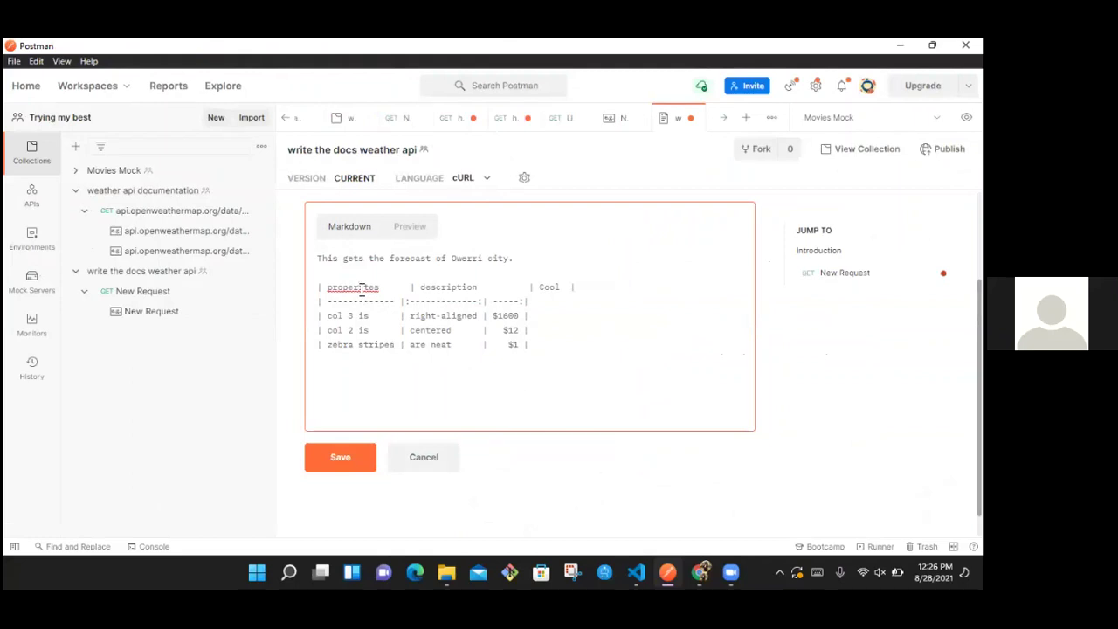
pyautogui.click(364, 287)
pyautogui.press('BackSpace')
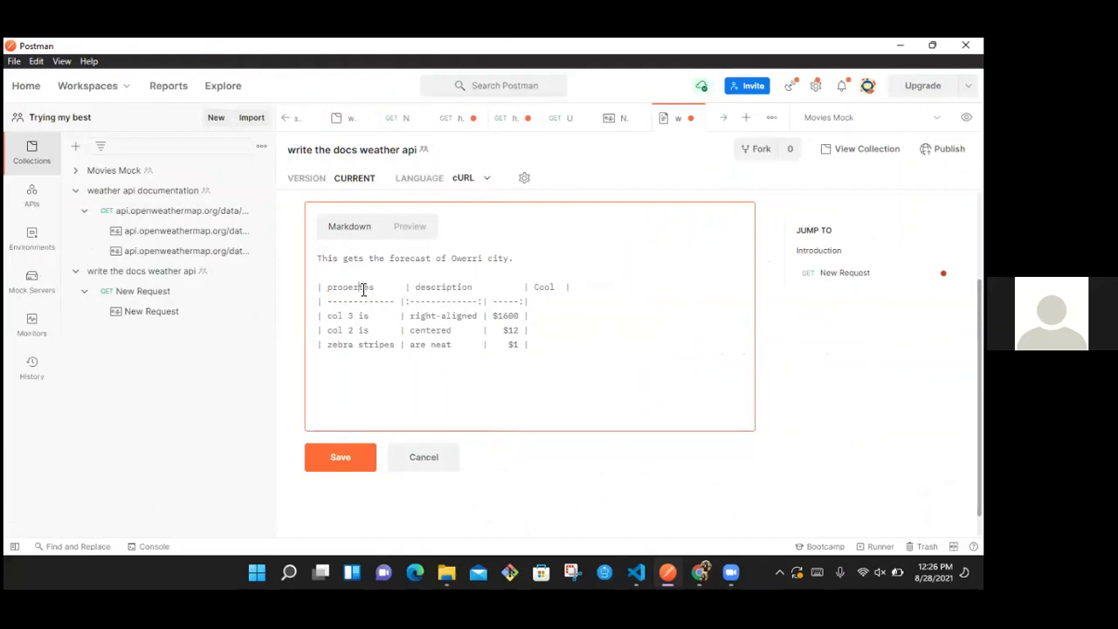
pyautogui.click(363, 291)
pyautogui.write('i')
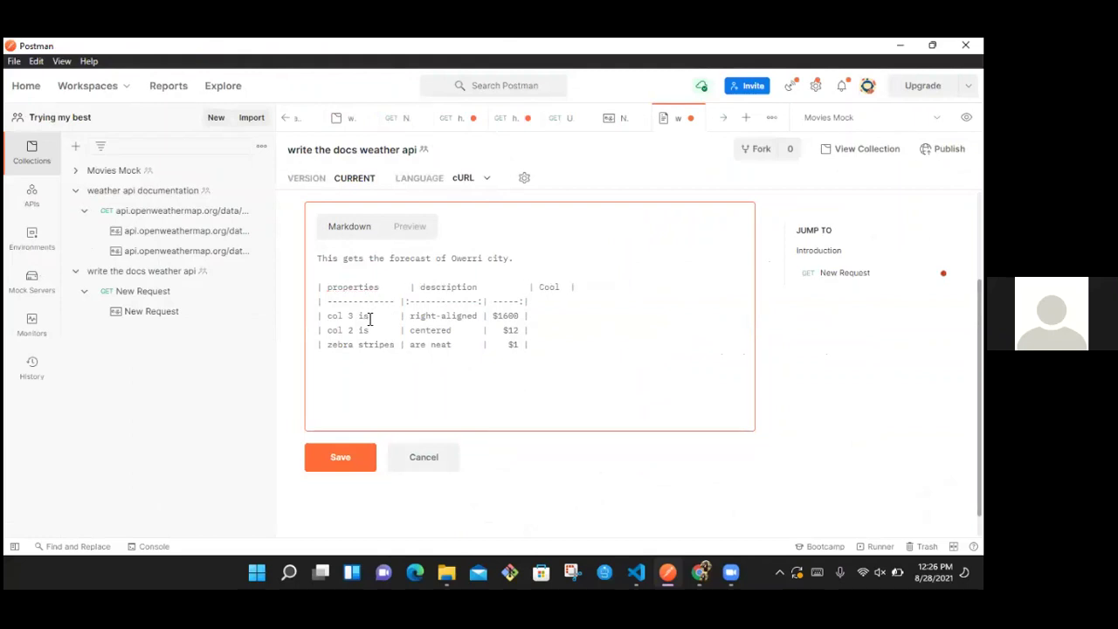
# Step: Replace "col 3 is" in the table's first data row with "lat"
pyautogui.click(371, 319)
pyautogui.hotkey('shift', 'Left')
pyautogui.hotkey('shift', 'Left')
pyautogui.hotkey('shift', 'Left')
pyautogui.hotkey('shift', 'Left')
pyautogui.hotkey('shift', 'Left')
pyautogui.hotkey('shift', 'Left')
pyautogui.press('BackSpace')
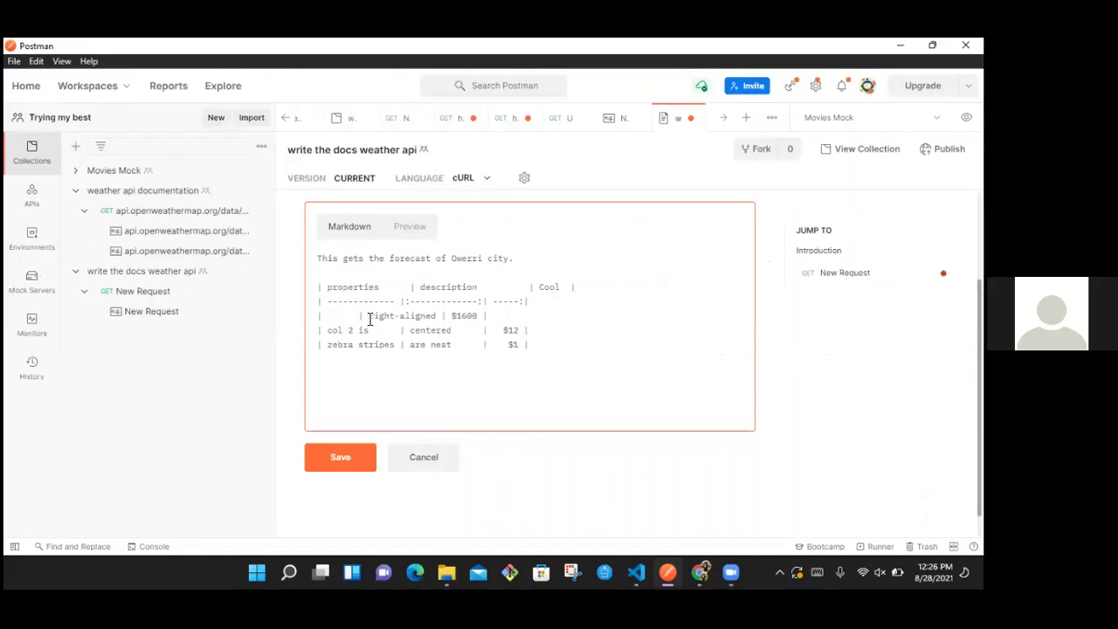
pyautogui.press('super')
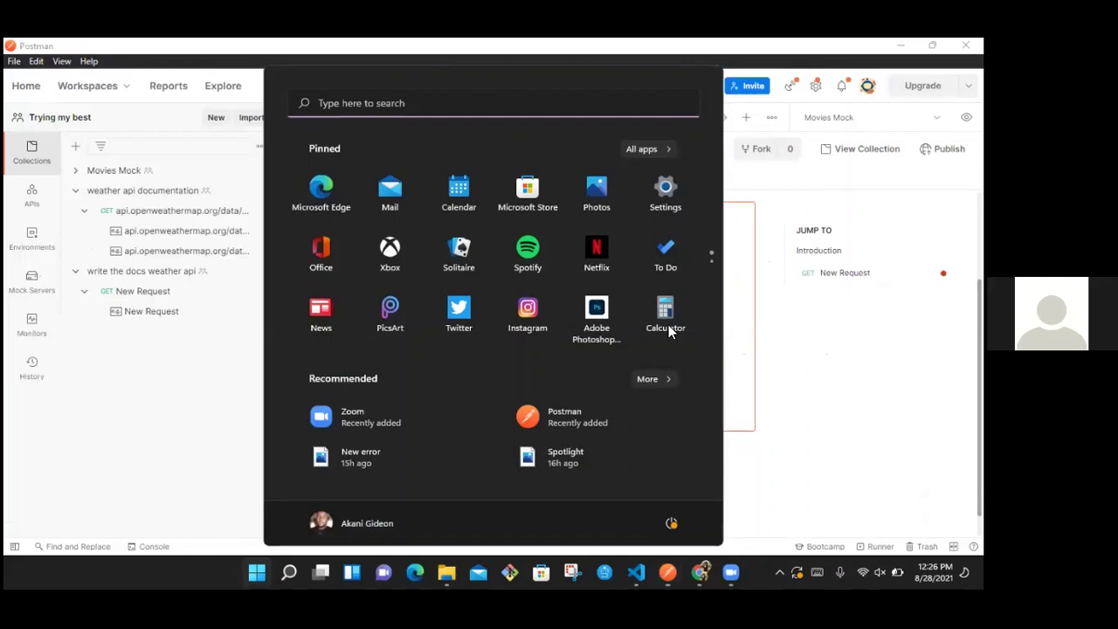
pyautogui.press('super')
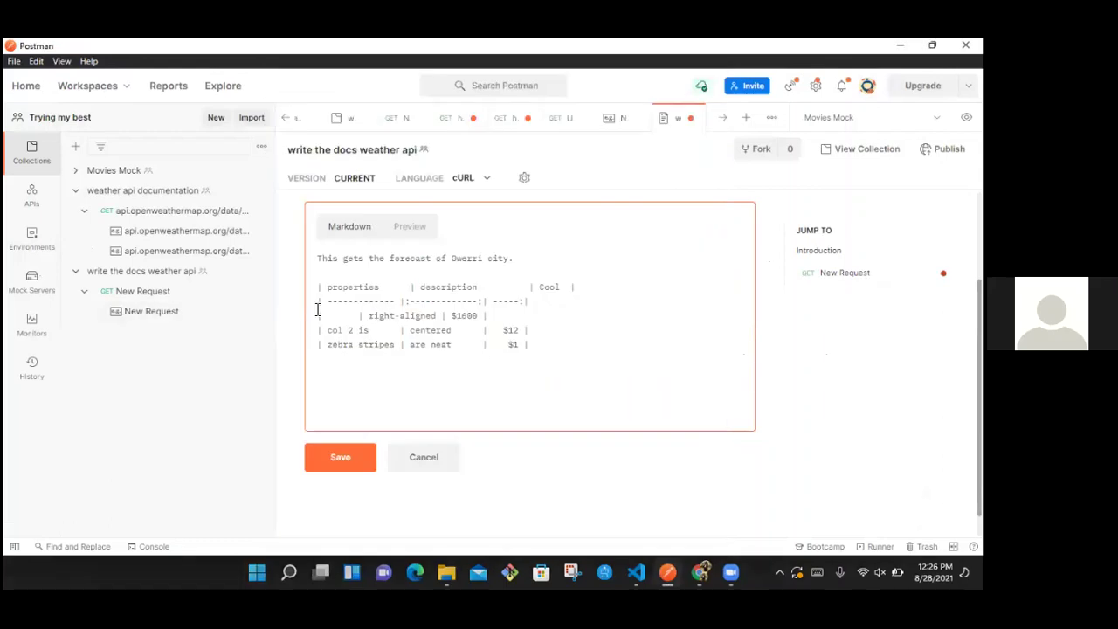
pyautogui.write('lat')
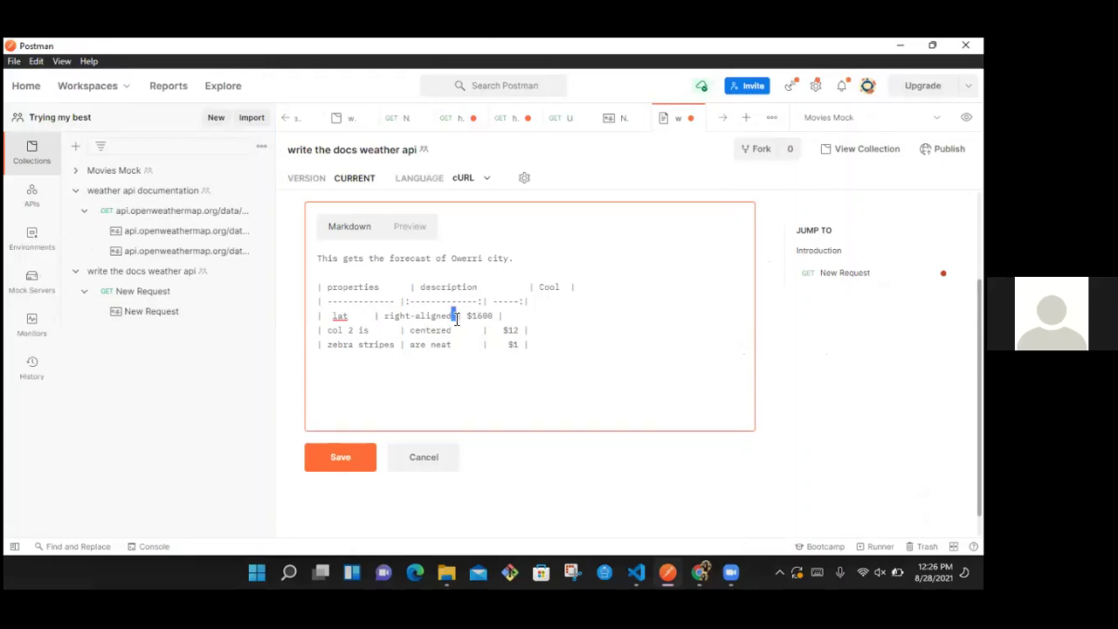
# Step: Set the lat row's description to "This defines the horizontal placements of the city" in place of "right-aligned"
pyautogui.hotkey('shift', 'Left')
pyautogui.hotkey('shift', 'Left')
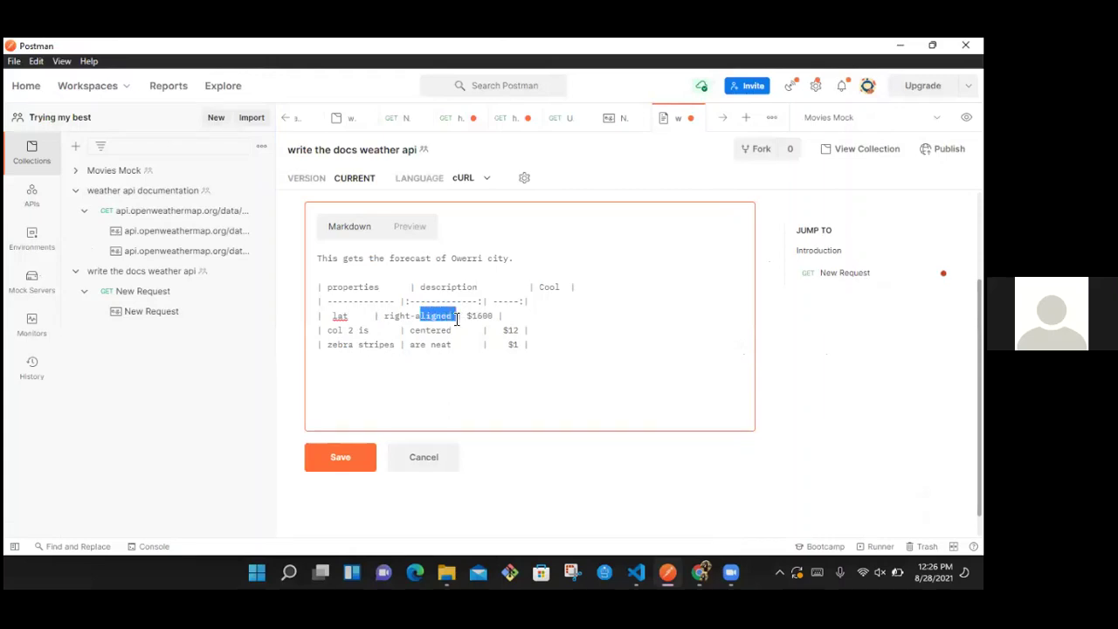
pyautogui.hotkey('shift', 'Left')
pyautogui.hotkey('shift', 'Left')
pyautogui.hotkey('shift', 'Left')
pyautogui.hotkey('shift', 'Left')
pyautogui.hotkey('shift', 'Left')
pyautogui.hotkey('shift', 'Left')
pyautogui.write('This defi')
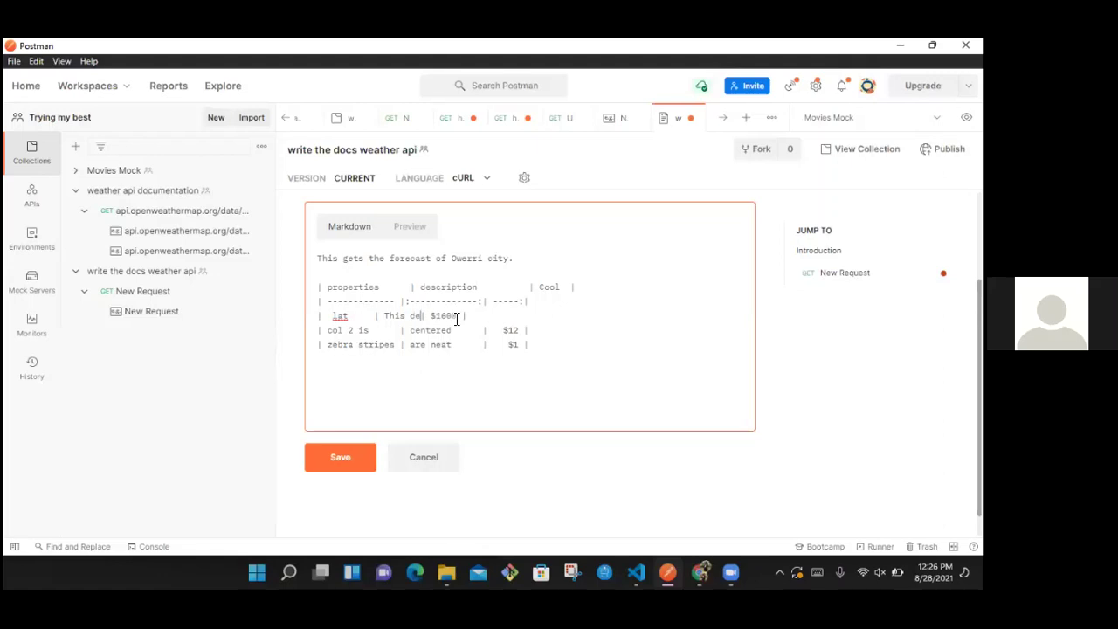
pyautogui.write('nes the')
pyautogui.write(' horizonta')
pyautogui.write('l placements')
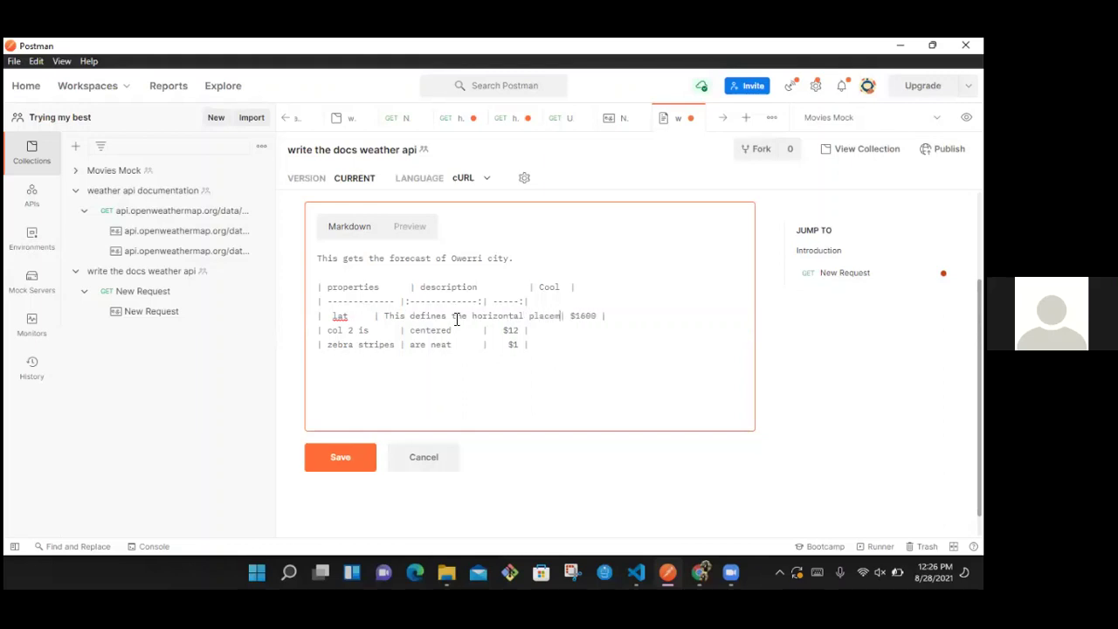
pyautogui.write(' of the city')
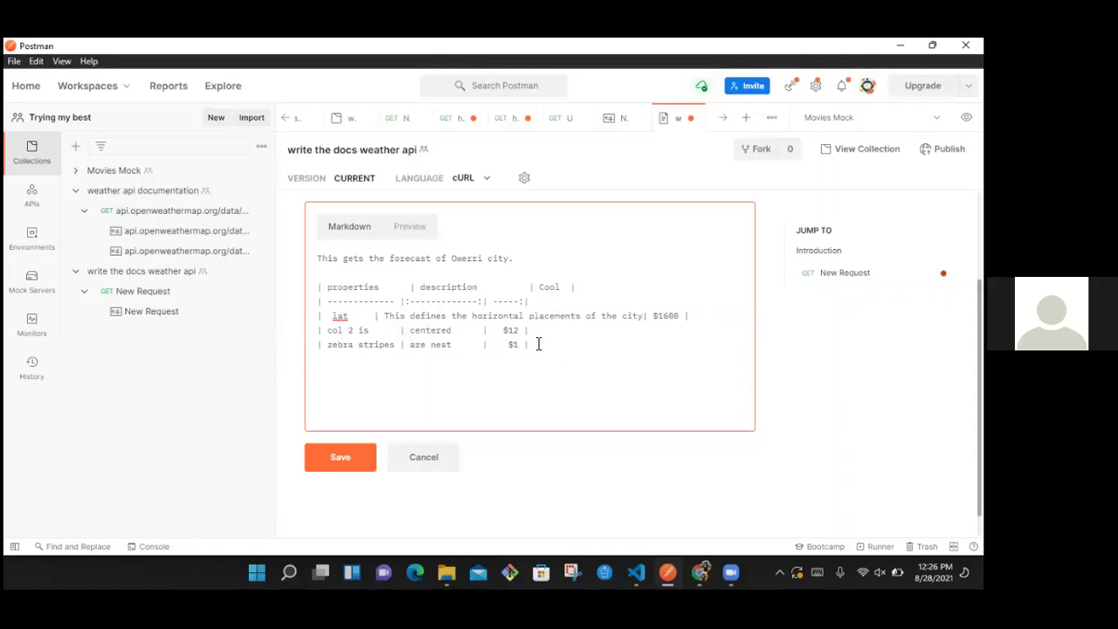
# Step: Remove the third column, Cool, from every row of the Markdown table, including the header and separator
pyautogui.hotkey('shift', 'Up')
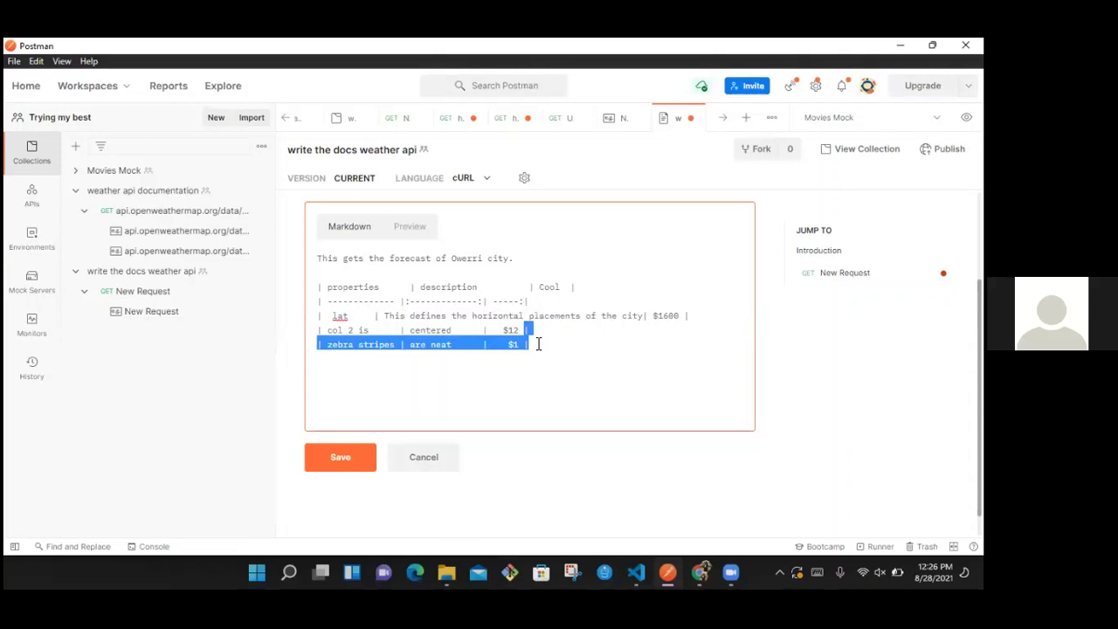
pyautogui.hotkey('shift', 'Down')
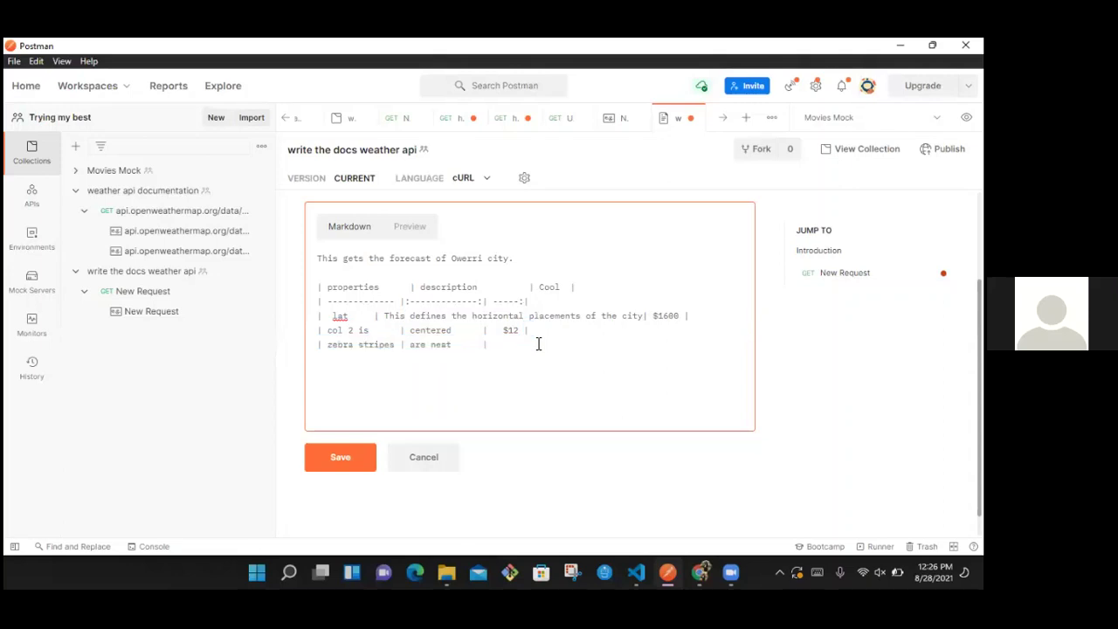
pyautogui.click(538, 335)
pyautogui.press('BackSpace')
pyautogui.press('BackSpace')
pyautogui.press('BackSpace')
pyautogui.click(592, 289)
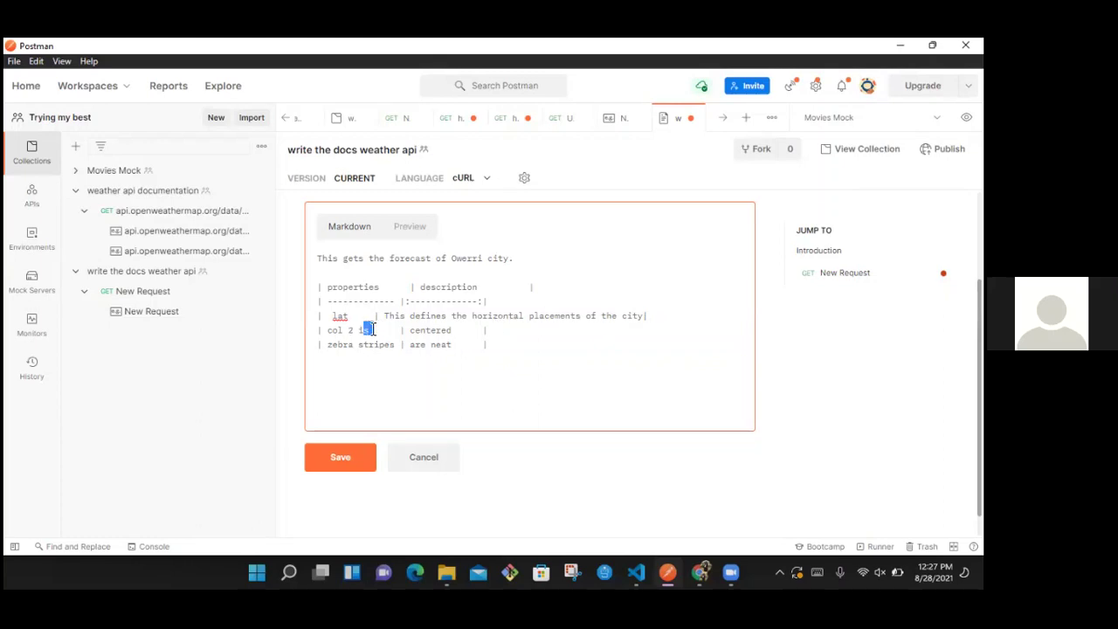
# Step: Replace "col 2 is" in the table's second data row with "long"
pyautogui.hotkey('shift', 'Left')
pyautogui.hotkey('shift', 'Left')
pyautogui.hotkey('shift', 'Left')
pyautogui.hotkey('shift', 'Left')
pyautogui.hotkey('shift', 'Left')
pyautogui.hotkey('shift', 'Left')
pyautogui.hotkey('shift', 'Left')
pyautogui.write('long')
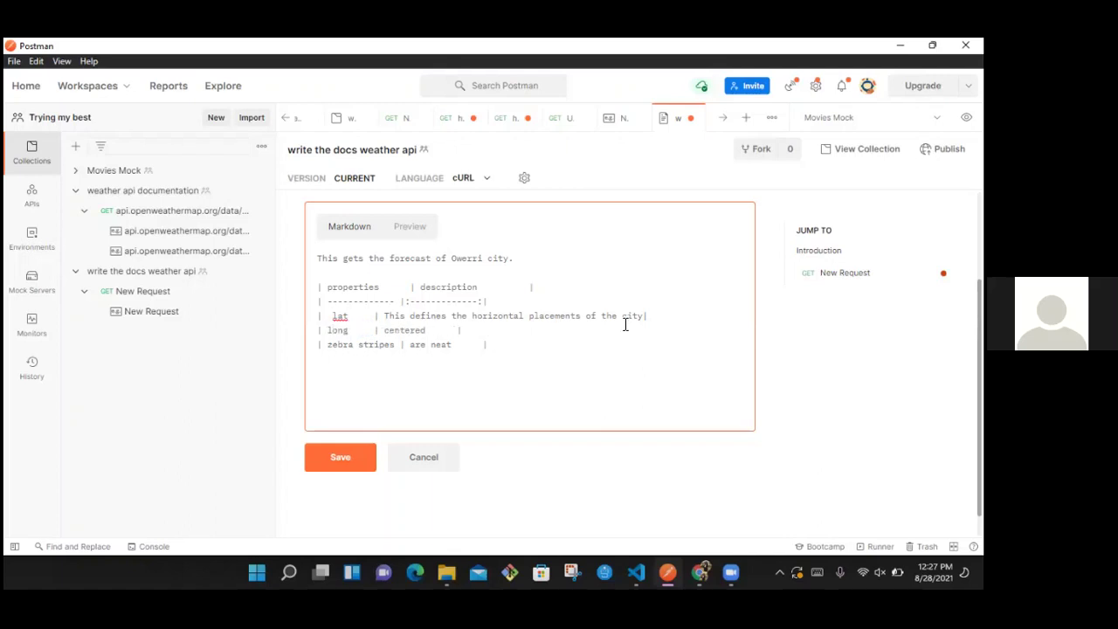
# Step: Copy the lat row's description text and paste it over "centered" in the long row
pyautogui.tripleClick(469, 321)
pyautogui.hotkey('ctrl', 'c')
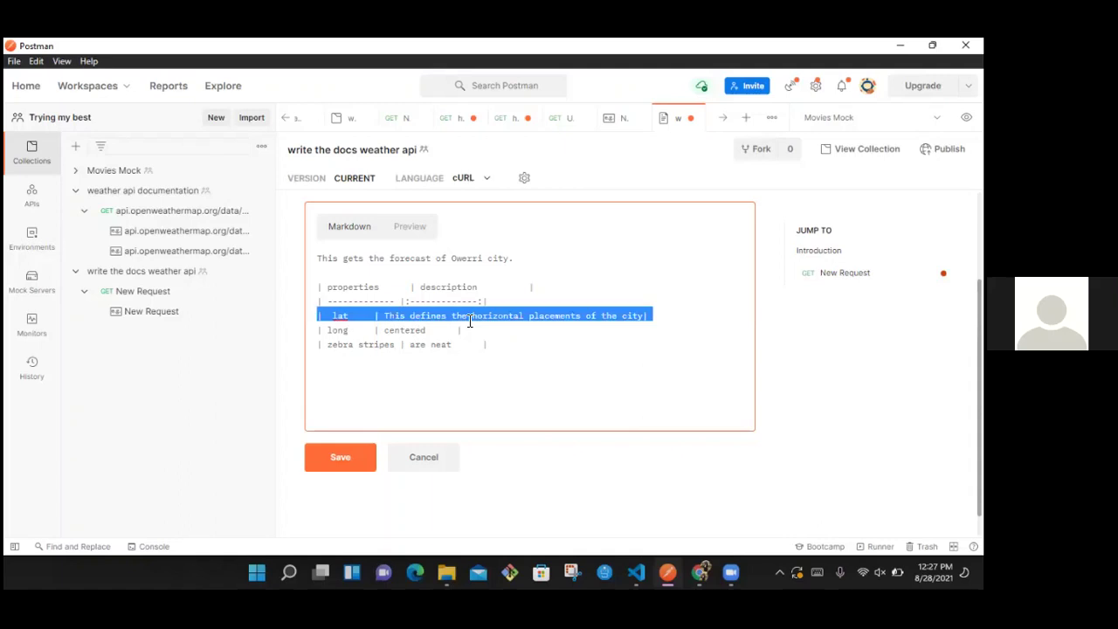
pyautogui.click(469, 321)
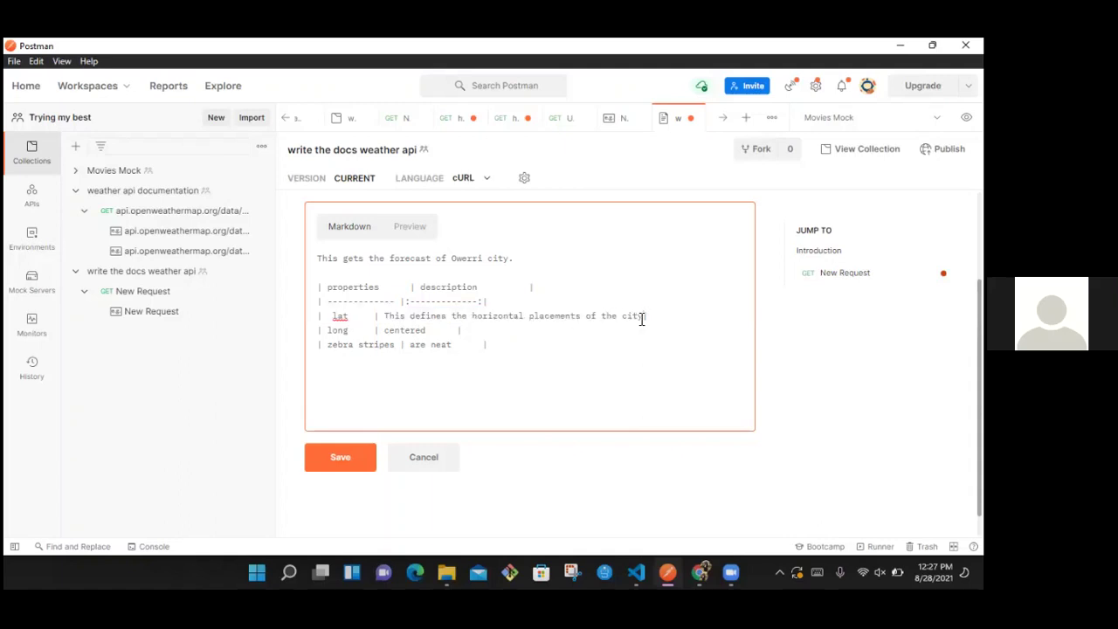
pyautogui.hotkey('shift', 'Left')
pyautogui.hotkey('shift', 'Left')
pyautogui.hotkey('shift', 'Left')
pyautogui.hotkey('shift', 'Left')
pyautogui.hotkey('shift', 'Left')
pyautogui.hotkey('shift', 'Left')
pyautogui.hotkey('shift', 'Left')
pyautogui.hotkey('shift', 'Left')
pyautogui.hotkey('shift', 'Left')
pyautogui.hotkey('shift', 'Left')
pyautogui.hotkey('shift', 'Left')
pyautogui.hotkey('shift', 'Left')
pyautogui.hotkey('shift', 'Left')
pyautogui.hotkey('shift', 'Left')
pyautogui.hotkey('shift', 'Left')
pyautogui.hotkey('shift', 'Left')
pyautogui.hotkey('shift', 'Left')
pyautogui.hotkey('shift', 'Left')
pyautogui.hotkey('shift', 'Left')
pyautogui.hotkey('shift', 'Left')
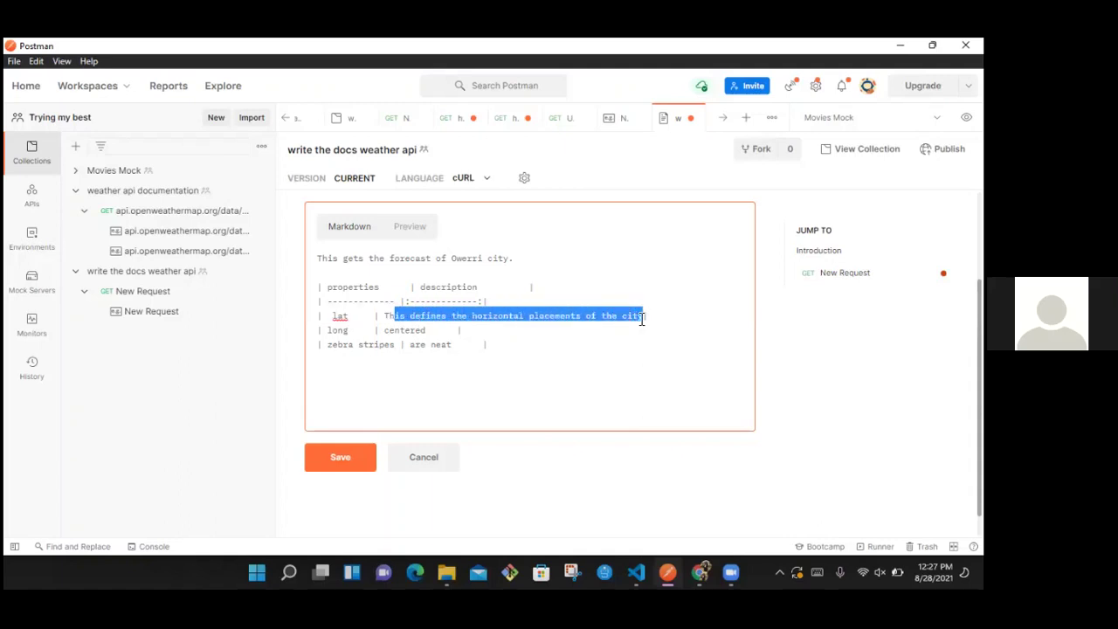
pyautogui.click(432, 325)
pyautogui.hotkey('shift', 'Left')
pyautogui.hotkey('shift', 'Left')
pyautogui.hotkey('shift', 'Left')
pyautogui.hotkey('shift', 'Left')
pyautogui.hotkey('shift', 'Left')
pyautogui.hotkey('shift', 'Left')
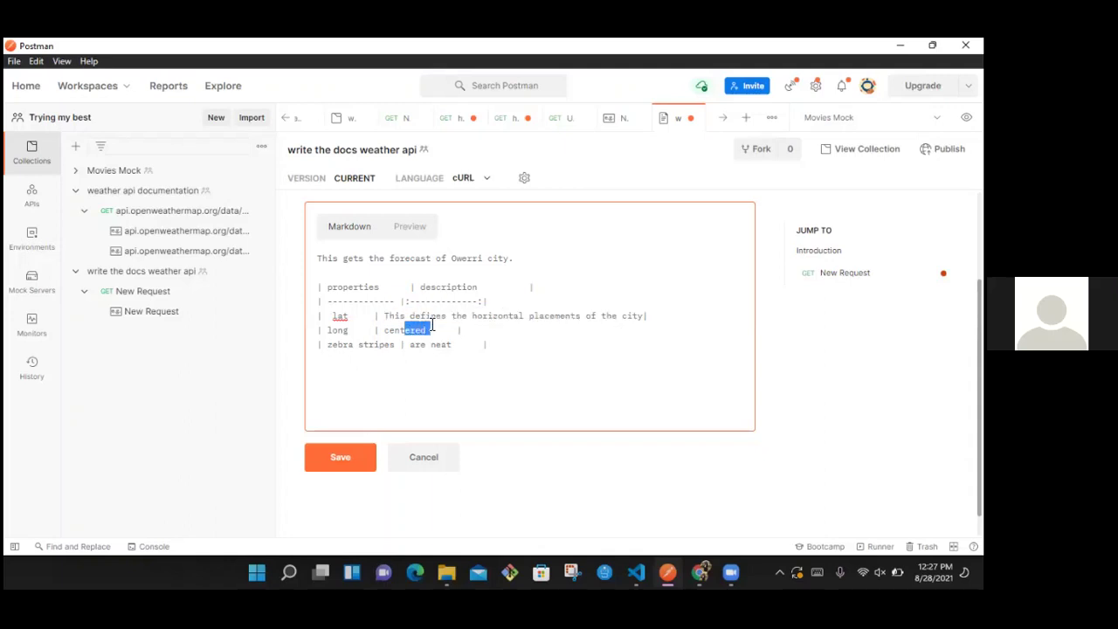
pyautogui.hotkey('ctrl', 'v')
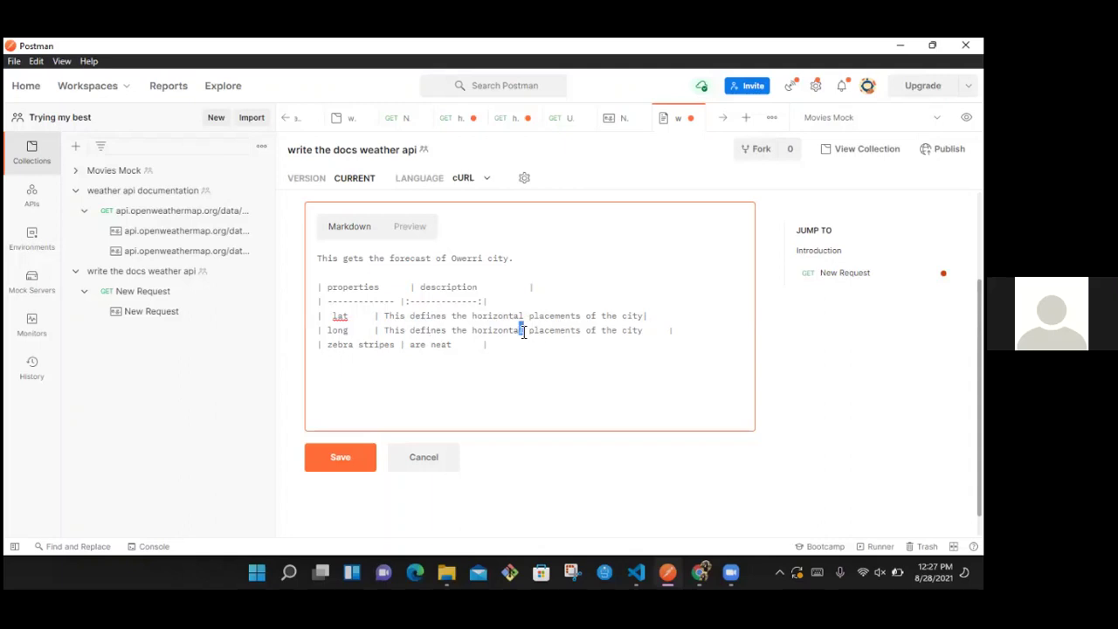
# Step: Change "horizontal" to "vertical" in the long row's description
pyautogui.hotkey('shift', 'Left')
pyautogui.hotkey('shift', 'Left')
pyautogui.hotkey('shift', 'Left')
pyautogui.hotkey('shift', 'Left')
pyautogui.hotkey('shift', 'Left')
pyautogui.hotkey('shift', 'Left')
pyautogui.hotkey('shift', 'Left')
pyautogui.hotkey('shift', 'Left')
pyautogui.hotkey('shift', 'Left')
pyautogui.write('vertiv')
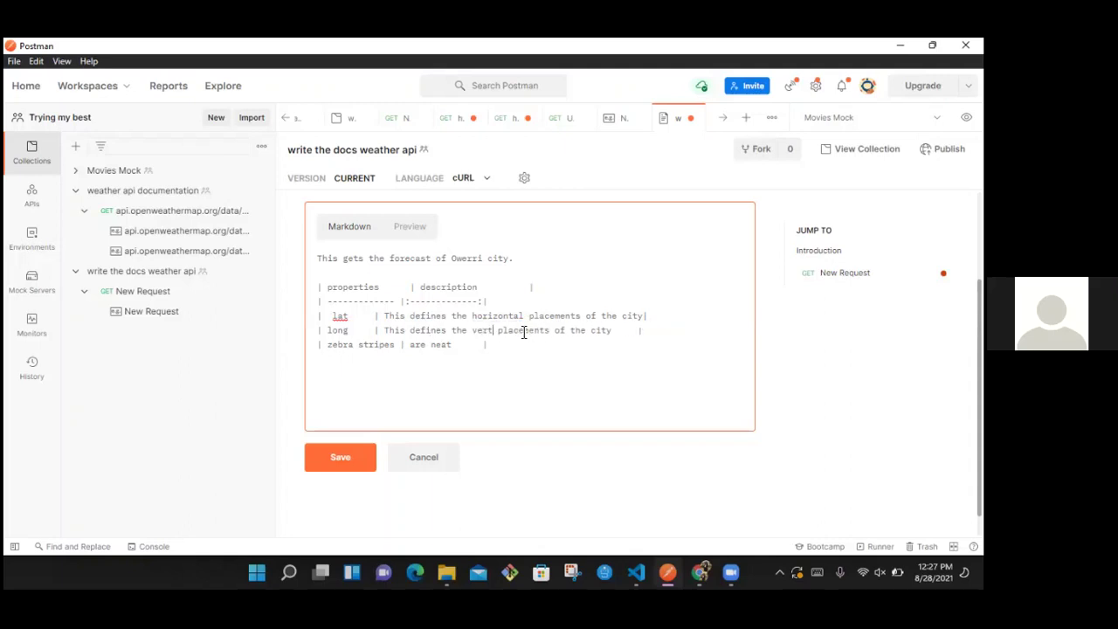
pyautogui.press('BackSpace')
pyautogui.write('cal')
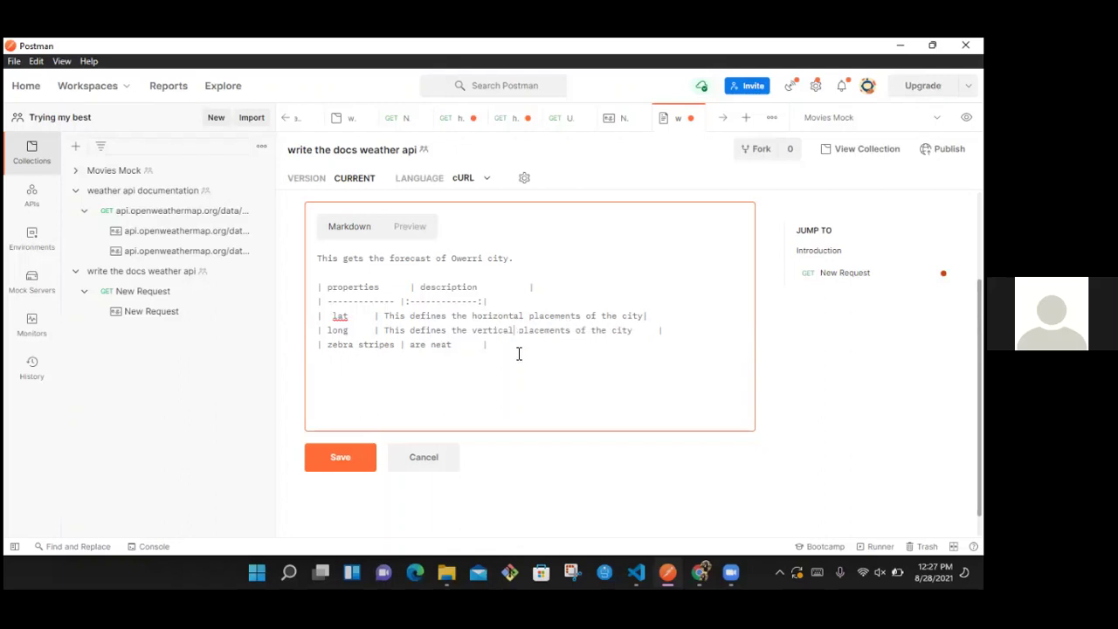
pyautogui.click(556, 297)
pyautogui.press('super+Right')
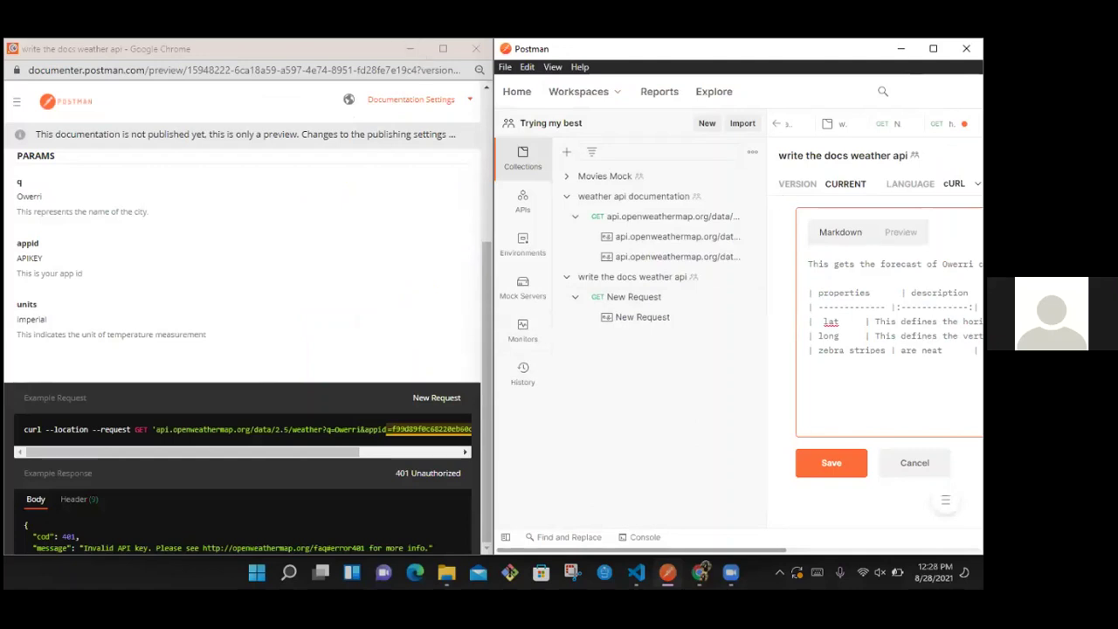
pyautogui.press('super+Up')
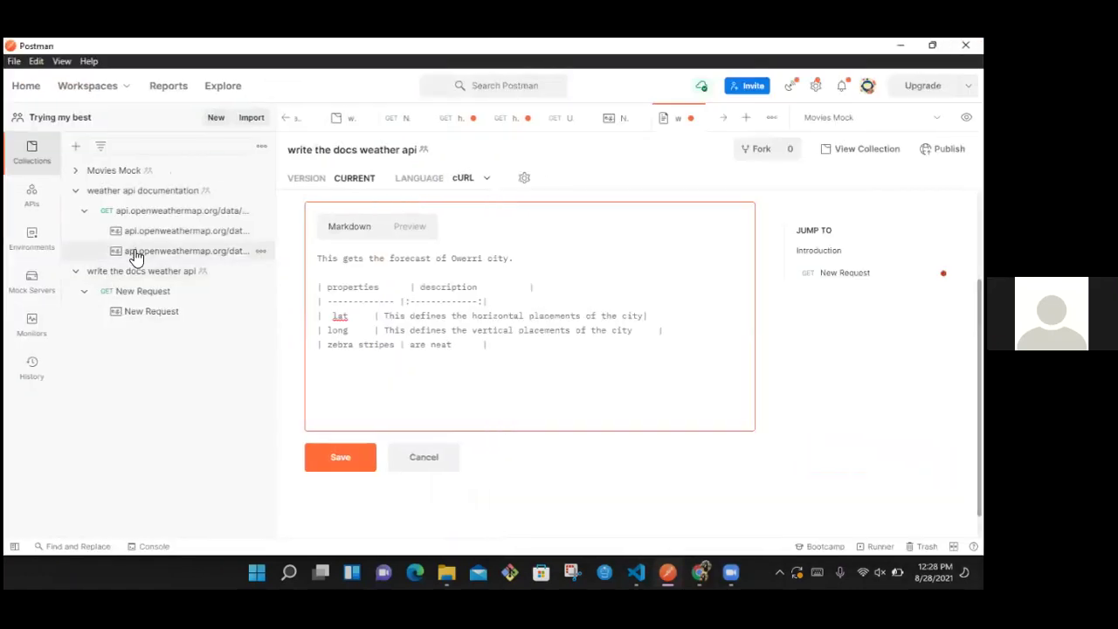
# Step: Open the second saved example under weather api documentation, enlarge its response area and examine the properties in the JSON body
pyautogui.click(201, 259)
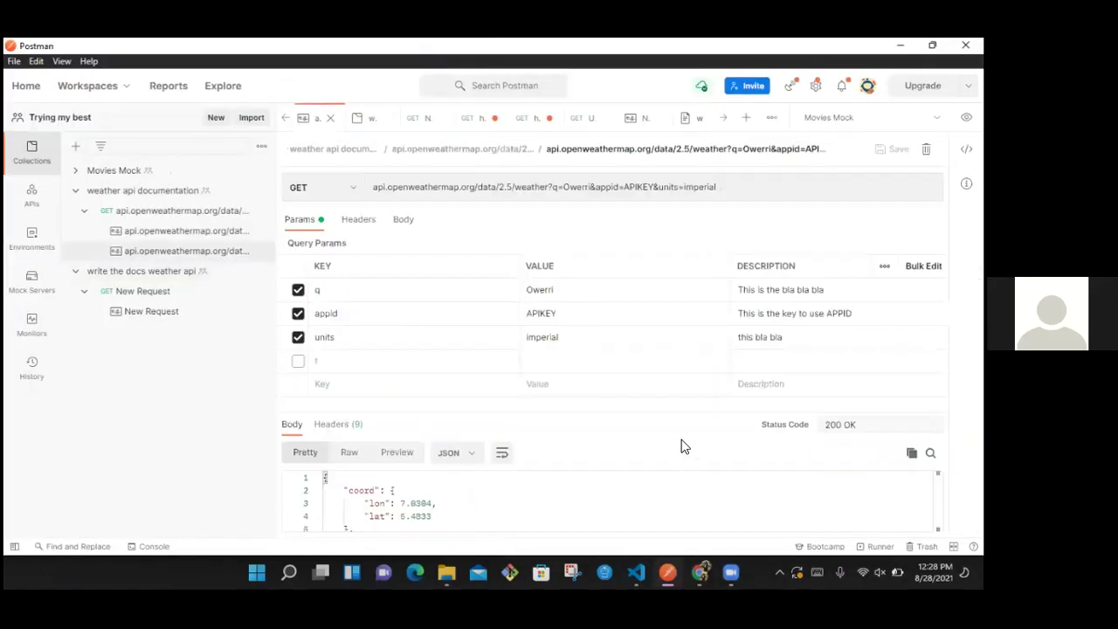
pyautogui.moveTo(699, 405); pyautogui.dragTo(686, 190)
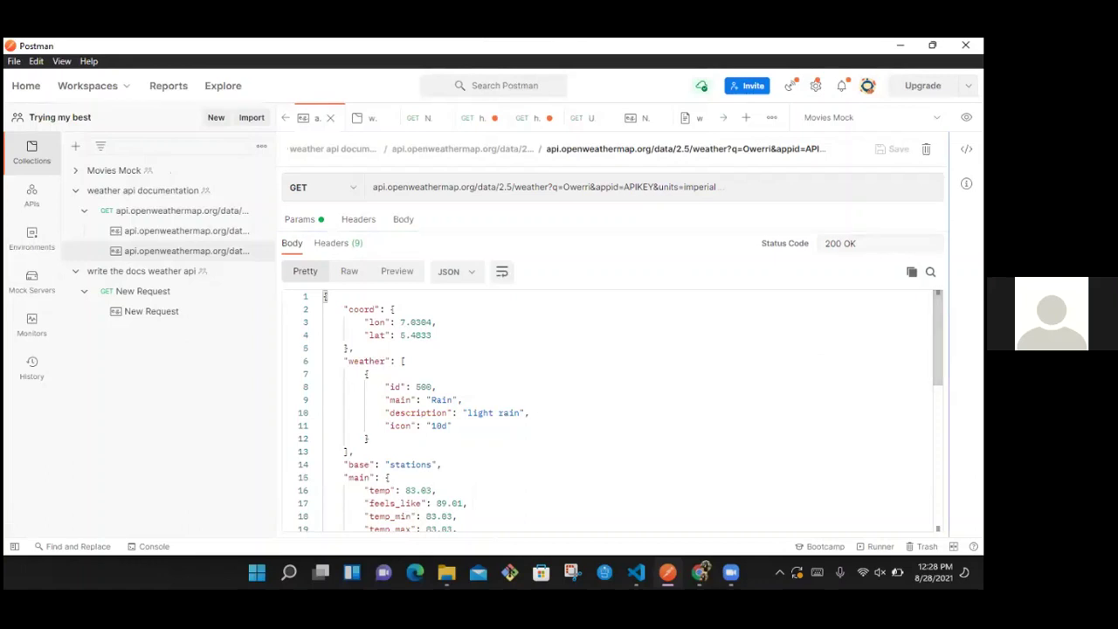
pyautogui.scroll(-4, 370, 409)
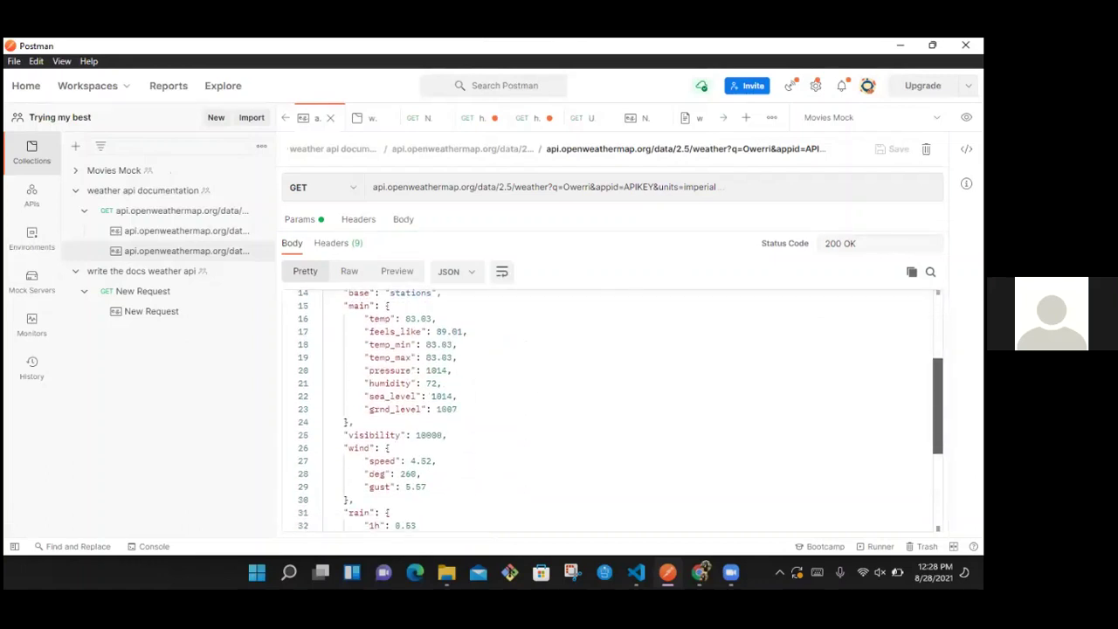
# Step: Examine the remaining properties in the saved example's JSON body, from the main block through to the end
pyautogui.scroll(-2, 371, 409)
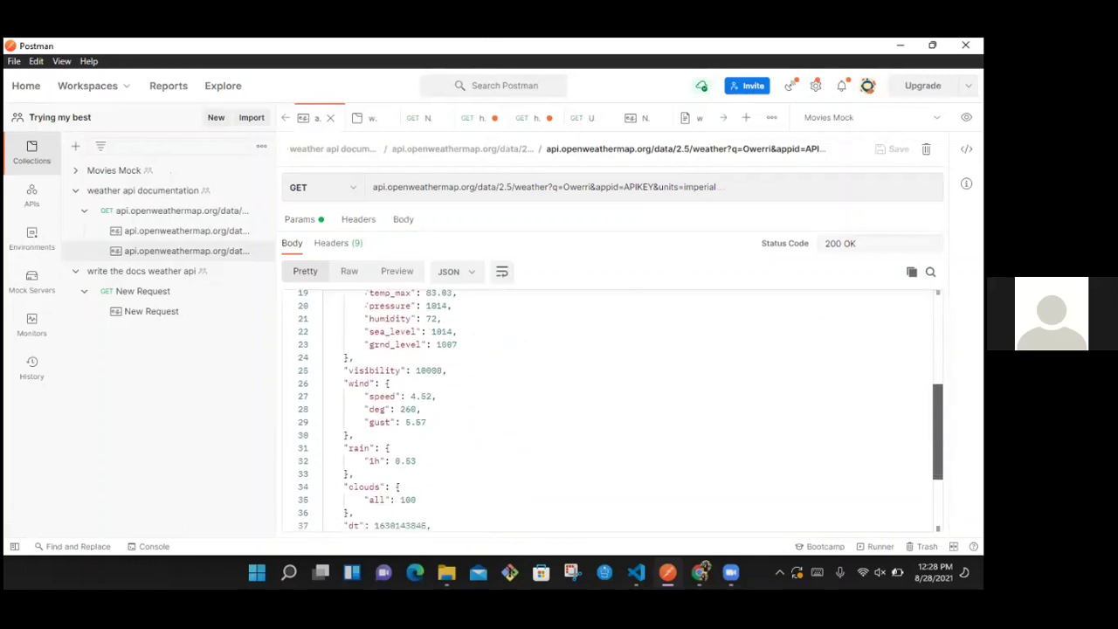
pyautogui.scroll(-2, 370, 409)
pyautogui.scroll(3, 370, 409)
pyautogui.scroll(-1, 371, 409)
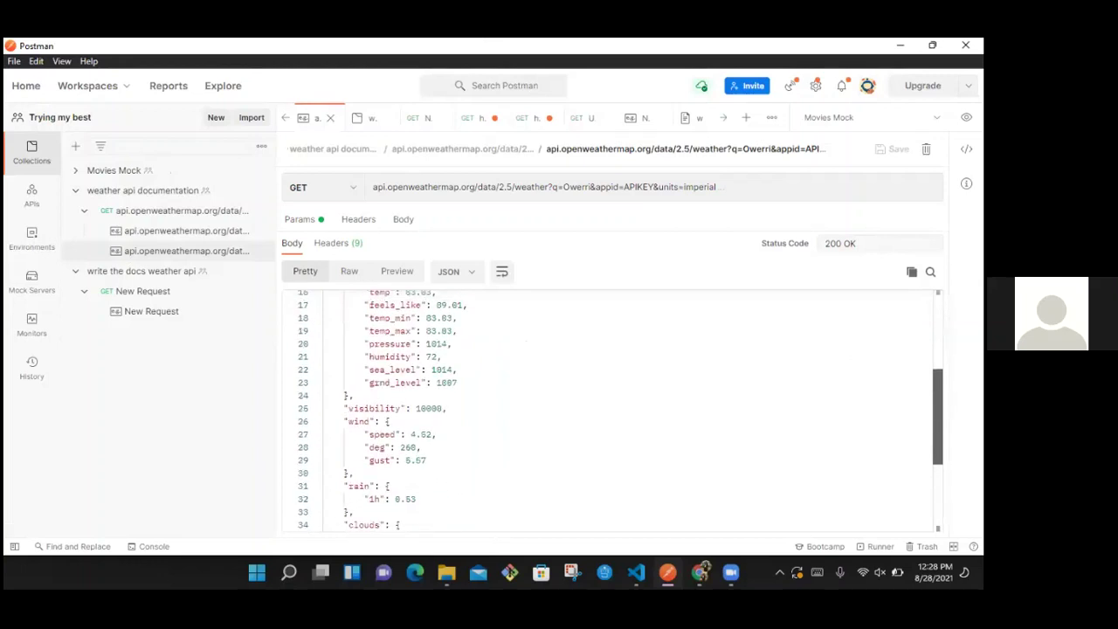
pyautogui.scroll(-1, 371, 409)
pyautogui.scroll(2, 371, 409)
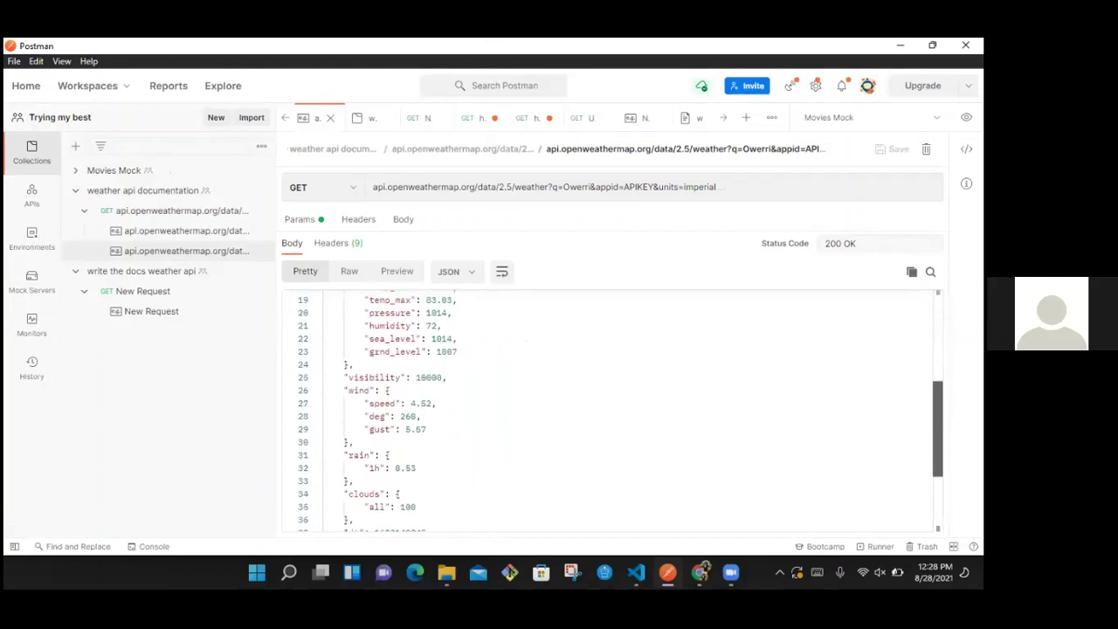
pyautogui.scroll(-1, 370, 409)
pyautogui.scroll(-3, 370, 409)
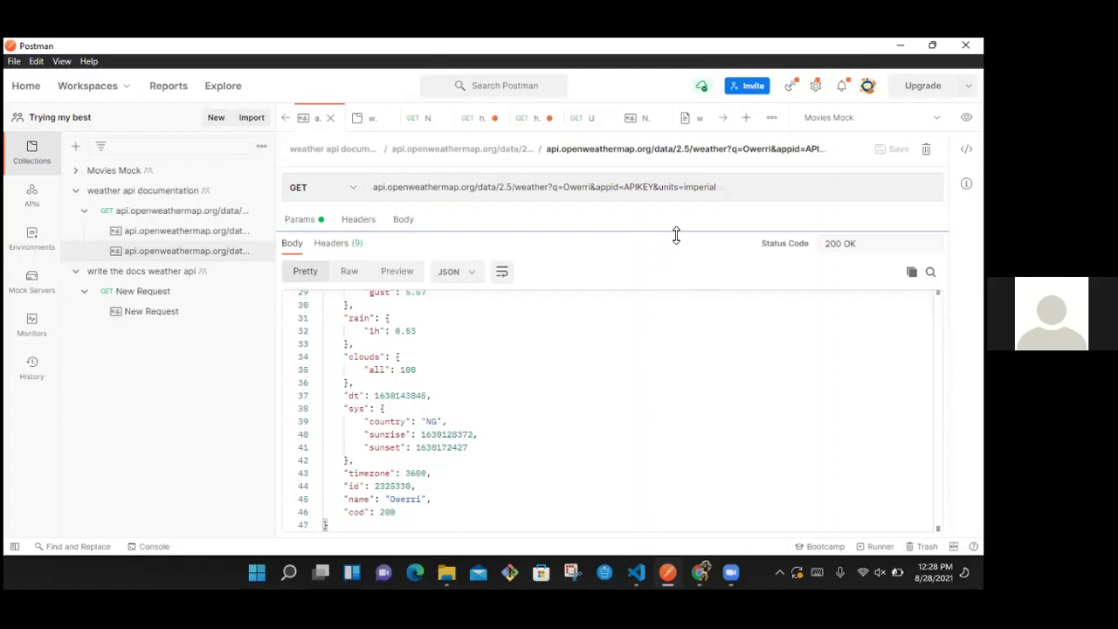
# Step: Tile Postman beside the documentation preview and switch to the Chrome window showing the Publish Documentation page
pyautogui.press('super+Left')
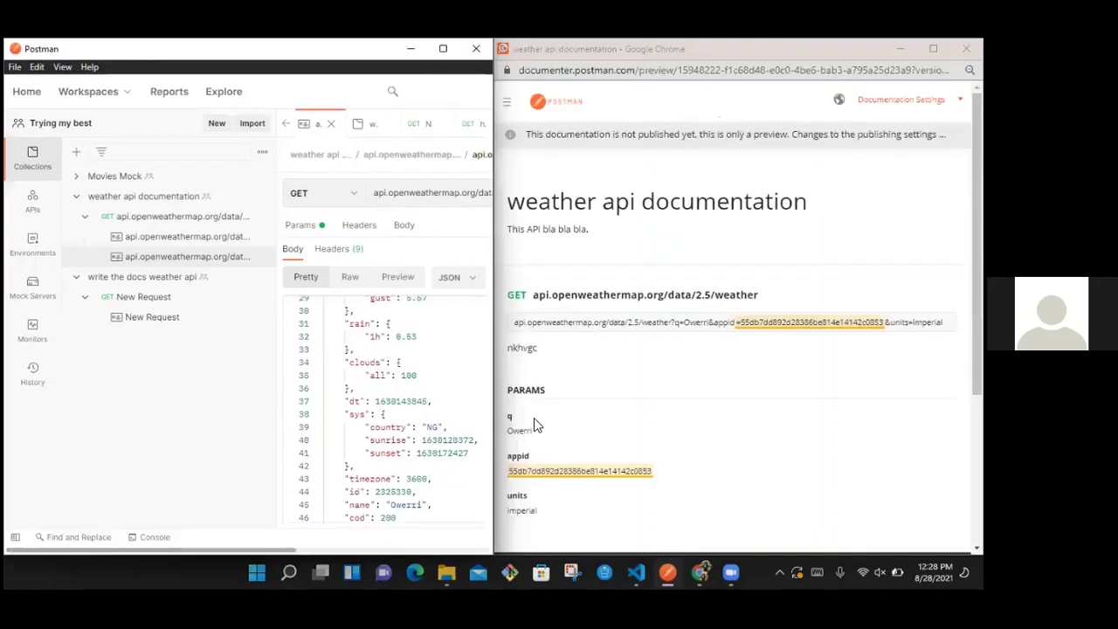
pyautogui.moveTo(162, 553); pyautogui.dragTo(303, 550)
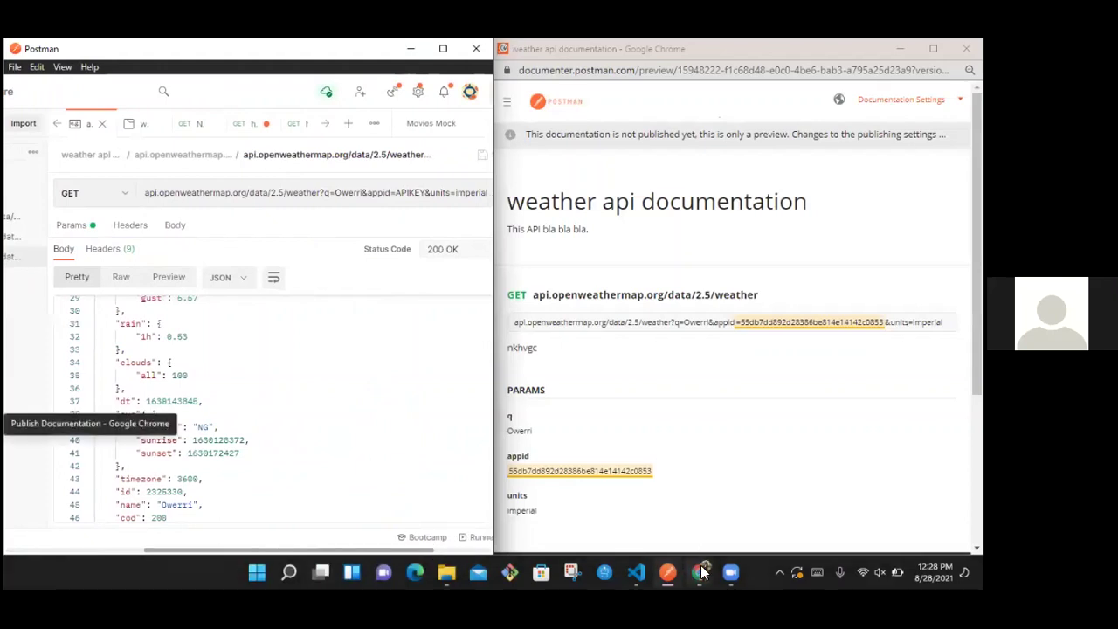
pyautogui.click(705, 572)
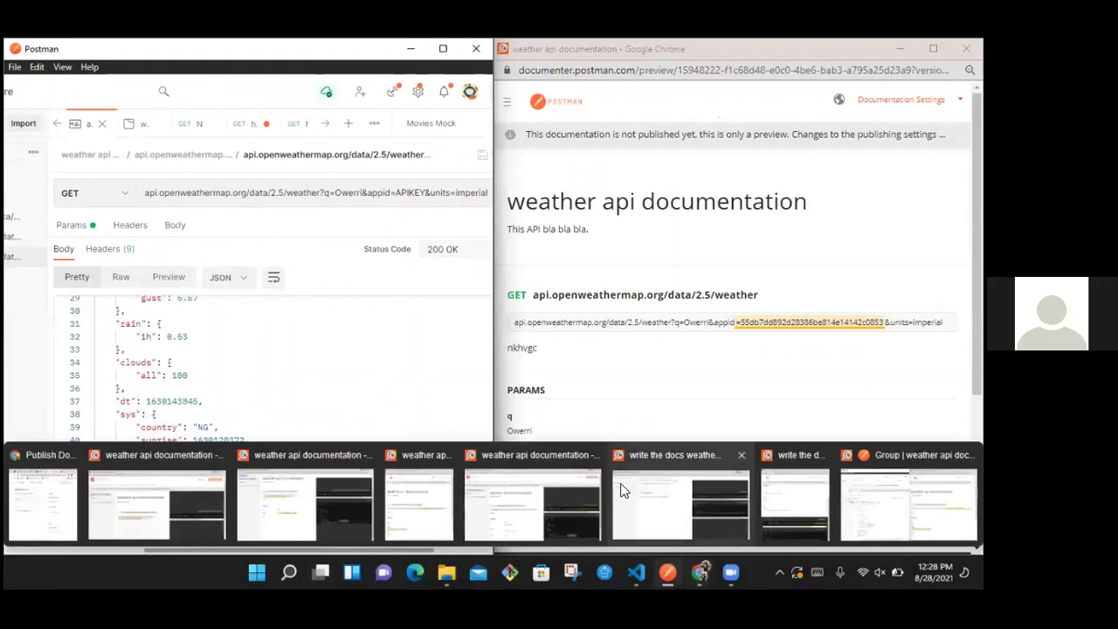
pyautogui.click(46, 508)
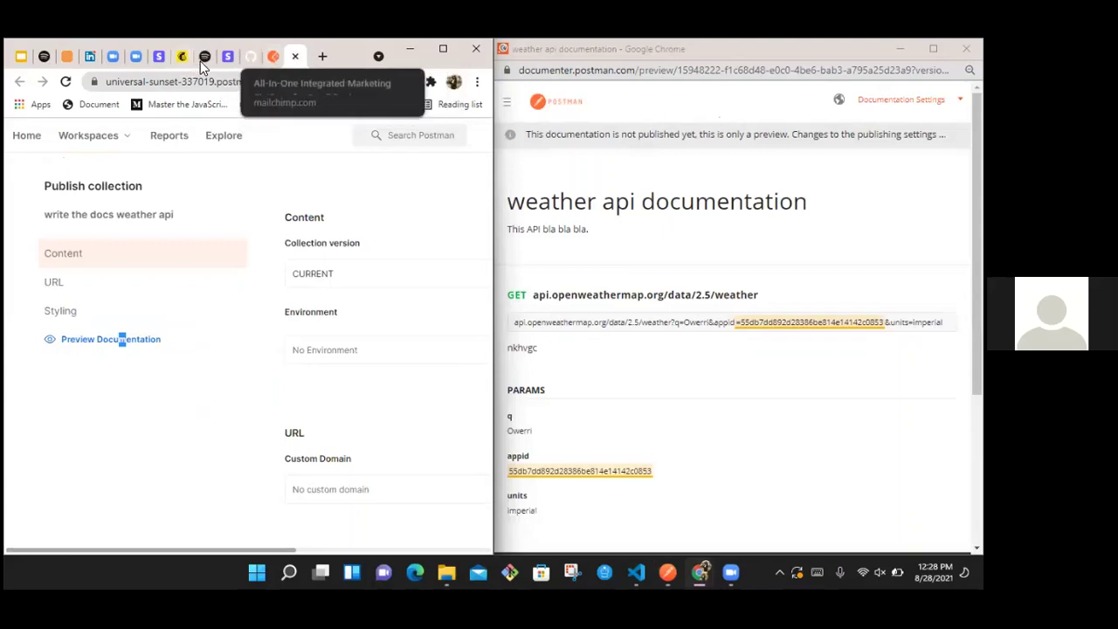
# Step: Find OpenWeather's Weather API page in a new browser tab and open the API doc for Current Weather Data
pyautogui.click(323, 57)
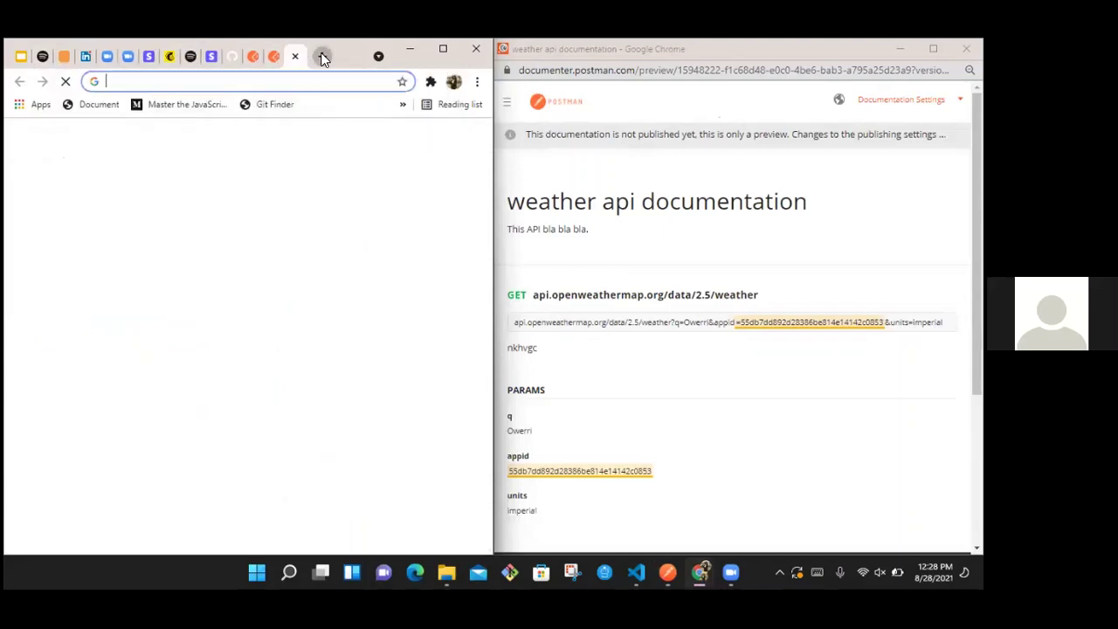
pyautogui.write('ope')
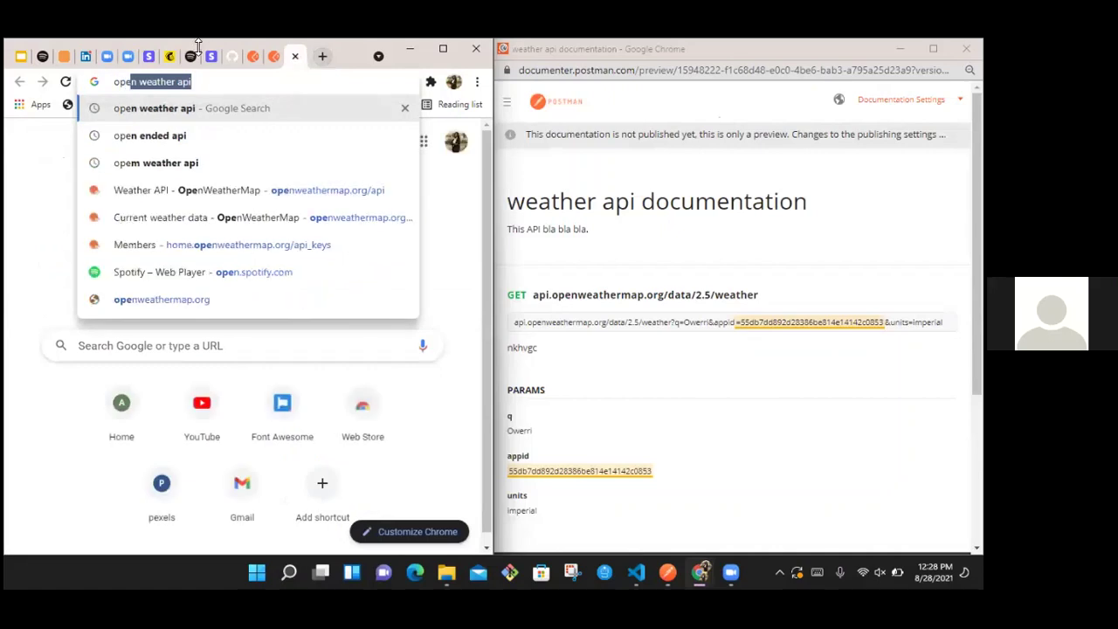
pyautogui.press('Right')
pyautogui.press('Return')
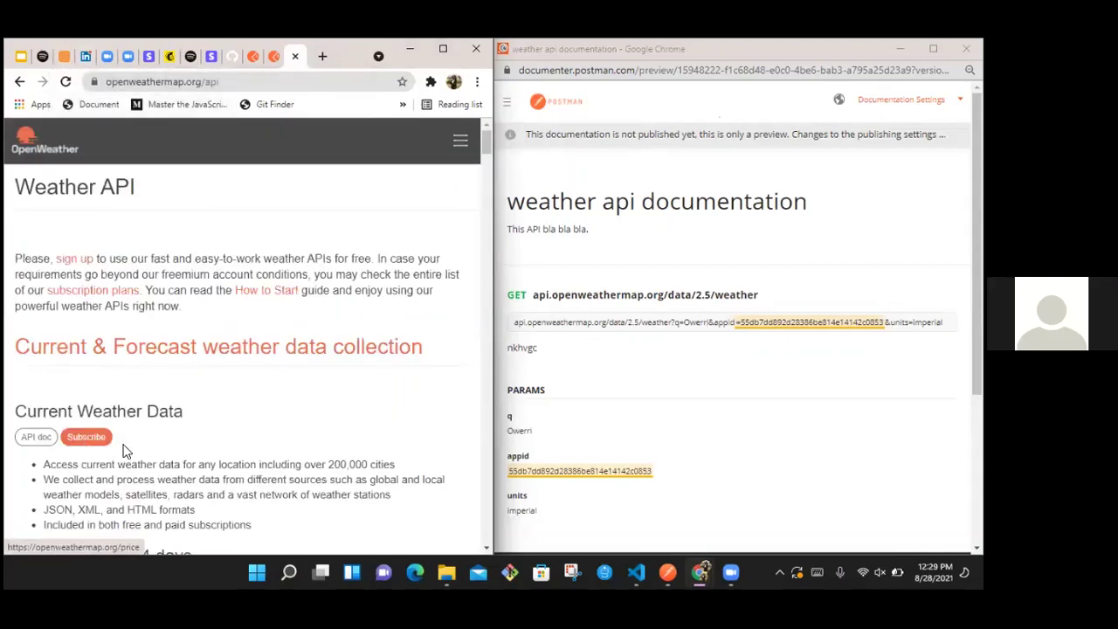
pyautogui.click(40, 446)
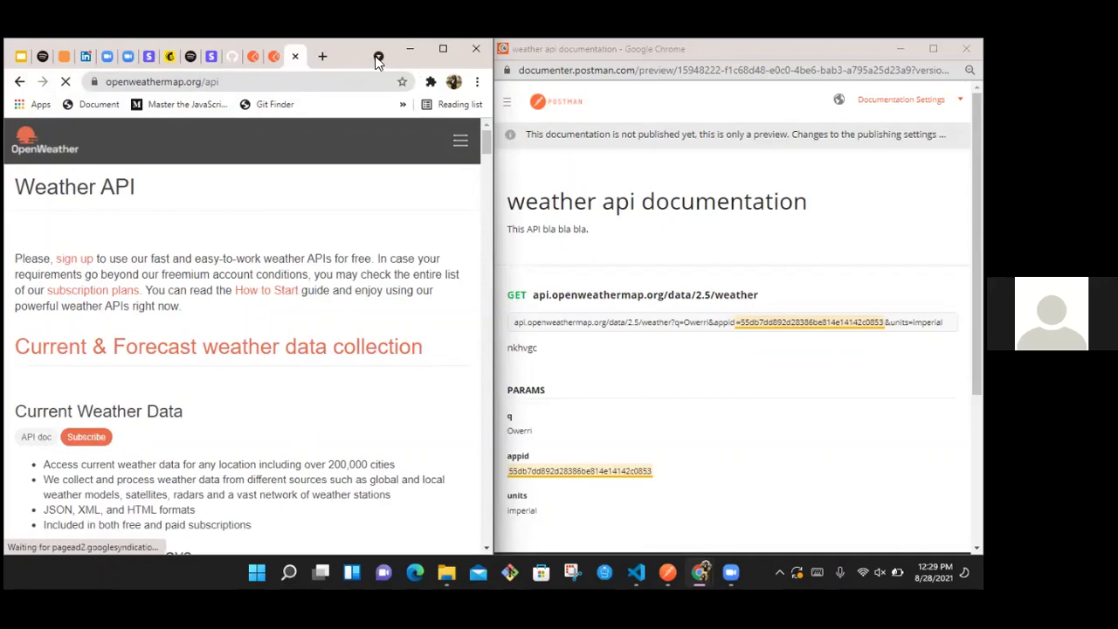
# Step: Return to Postman, maximize it and show the documentation of New Request in the write the docs weather api collection
pyautogui.hotkey('alt', 'Tab')
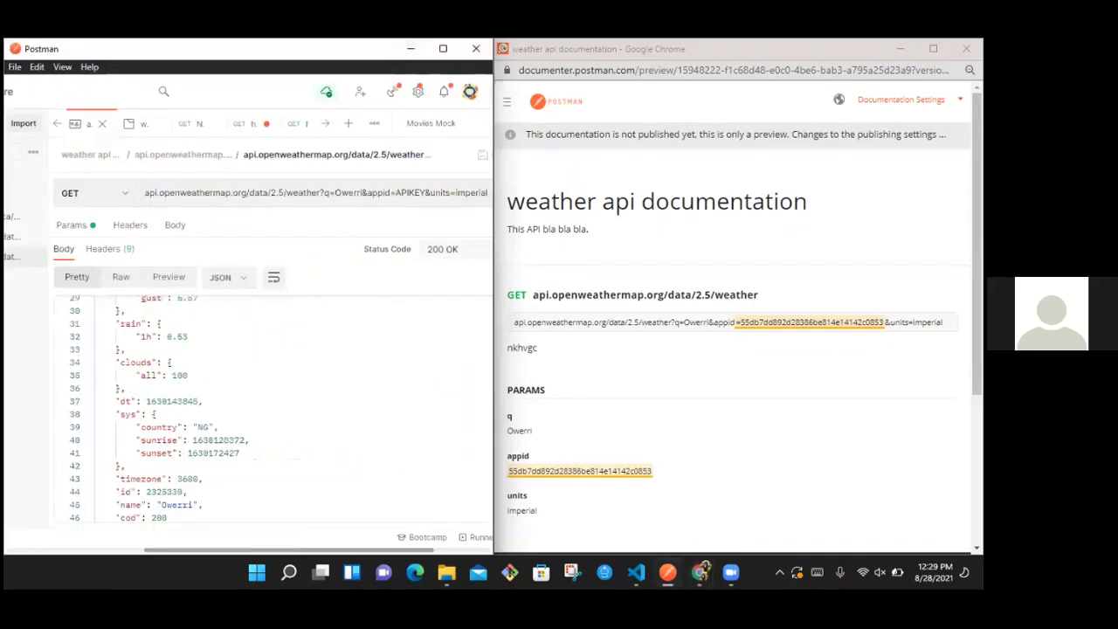
pyautogui.click(446, 48)
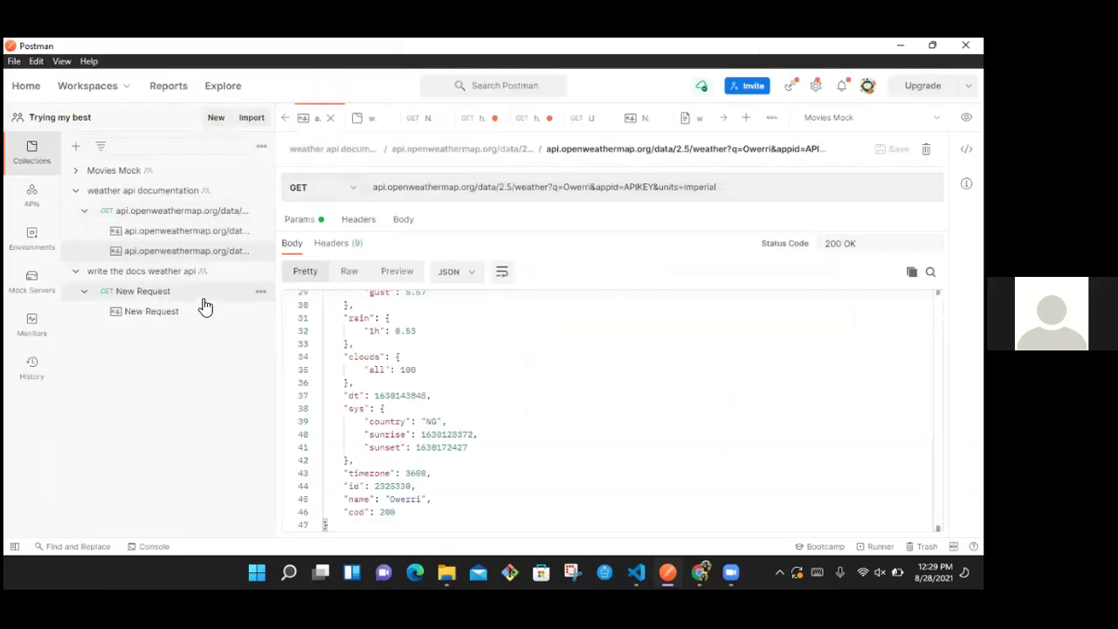
pyautogui.click(203, 300)
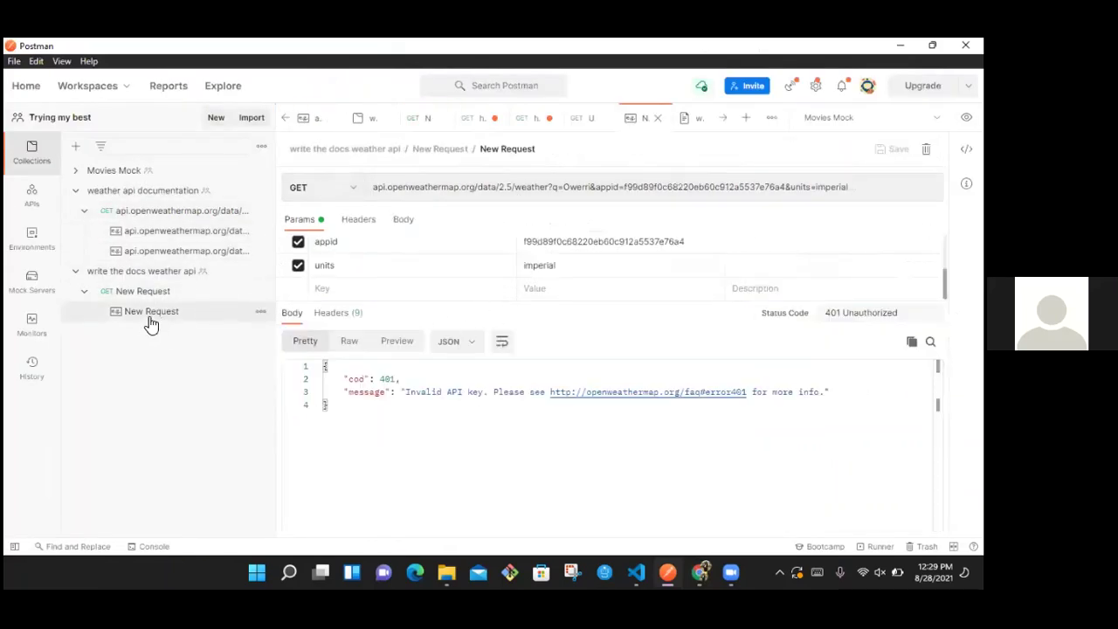
pyautogui.click(167, 294)
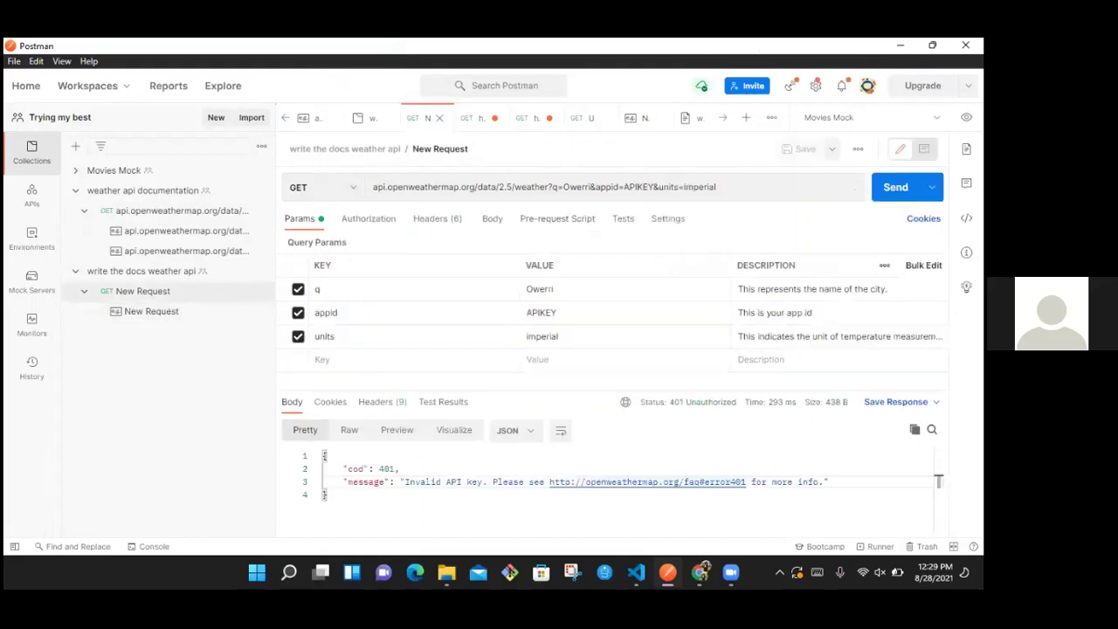
pyautogui.click(966, 149)
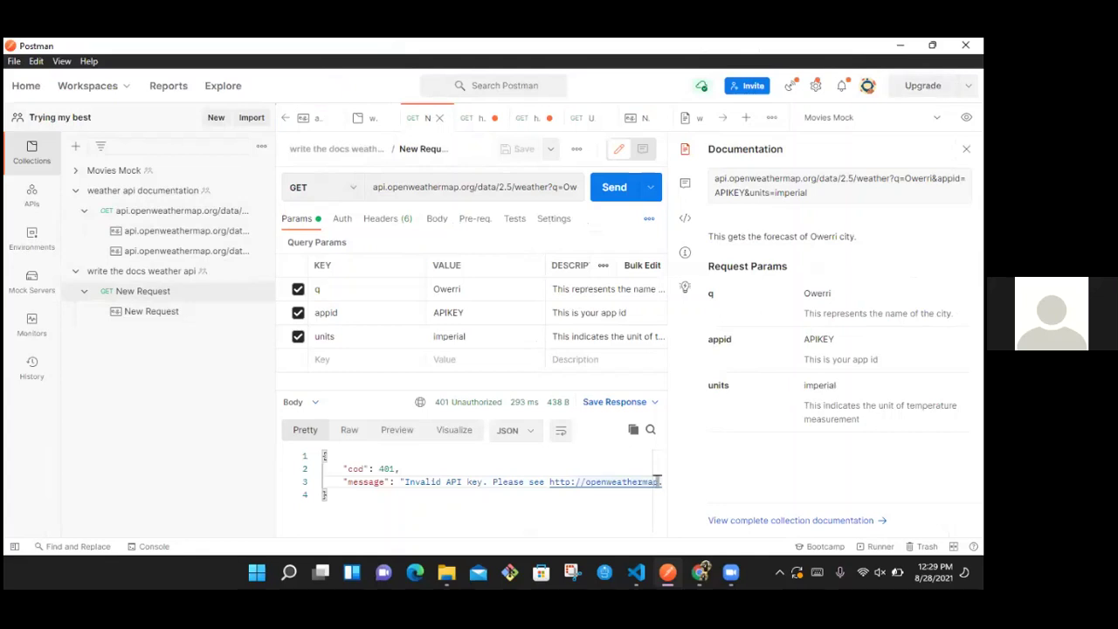
pyautogui.click(967, 236)
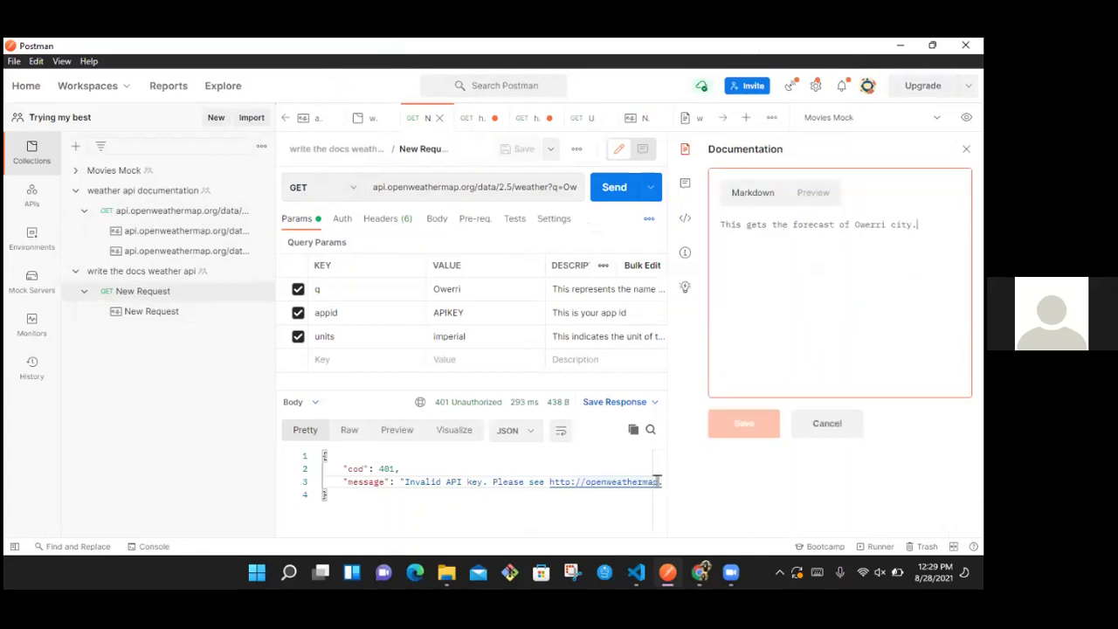
pyautogui.press('Return')
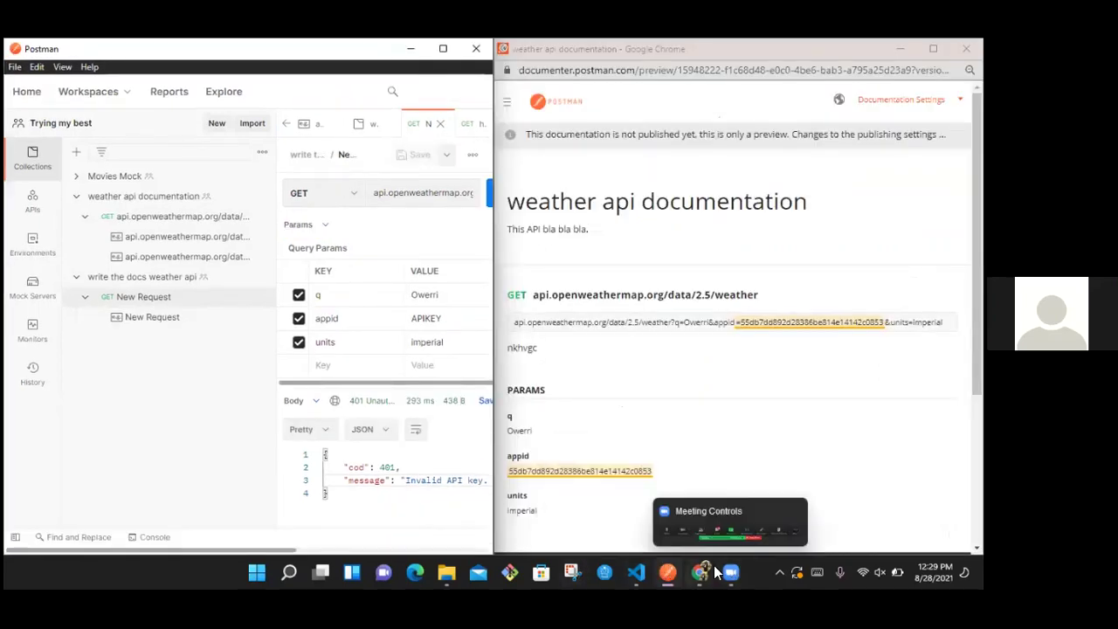
pyautogui.moveTo(701, 572)
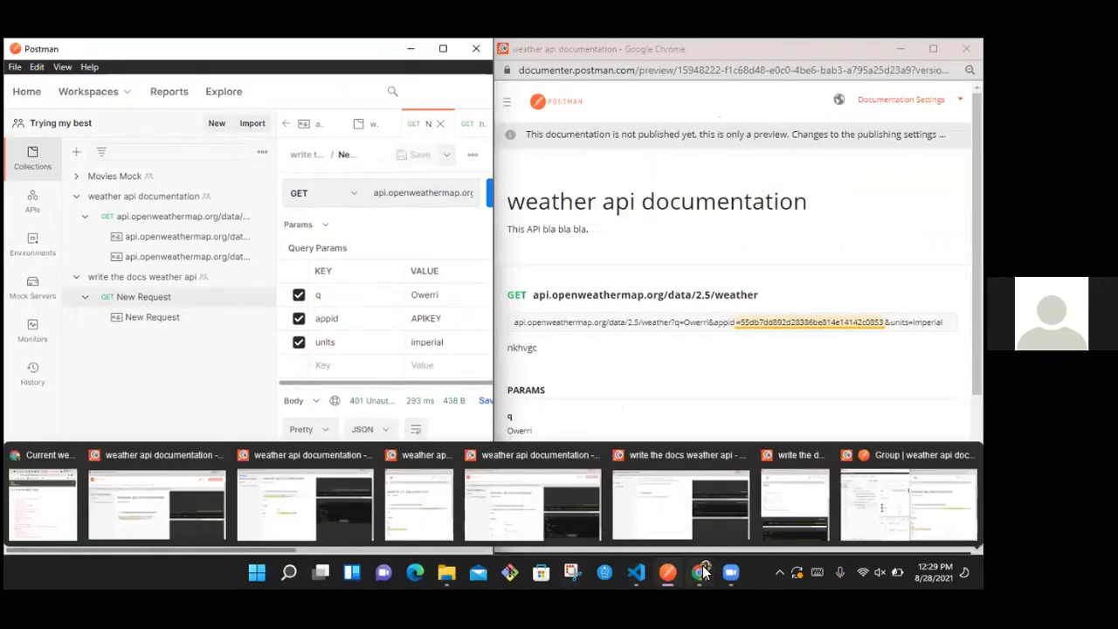
pyautogui.click(39, 507)
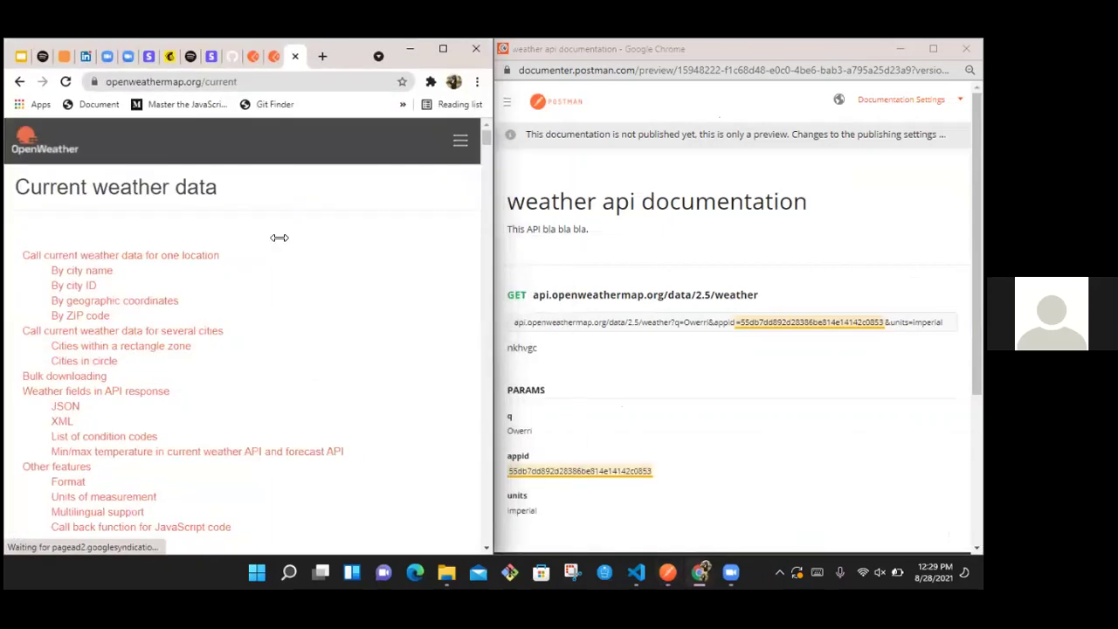
pyautogui.press('super+Right')
pyautogui.click(720, 61)
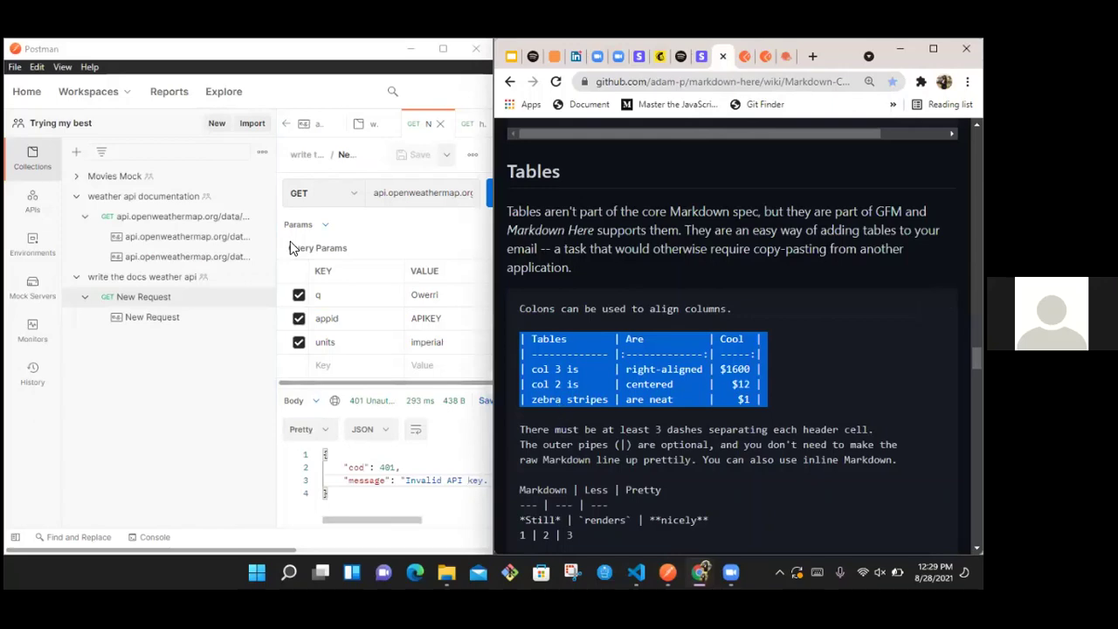
pyautogui.click(443, 48)
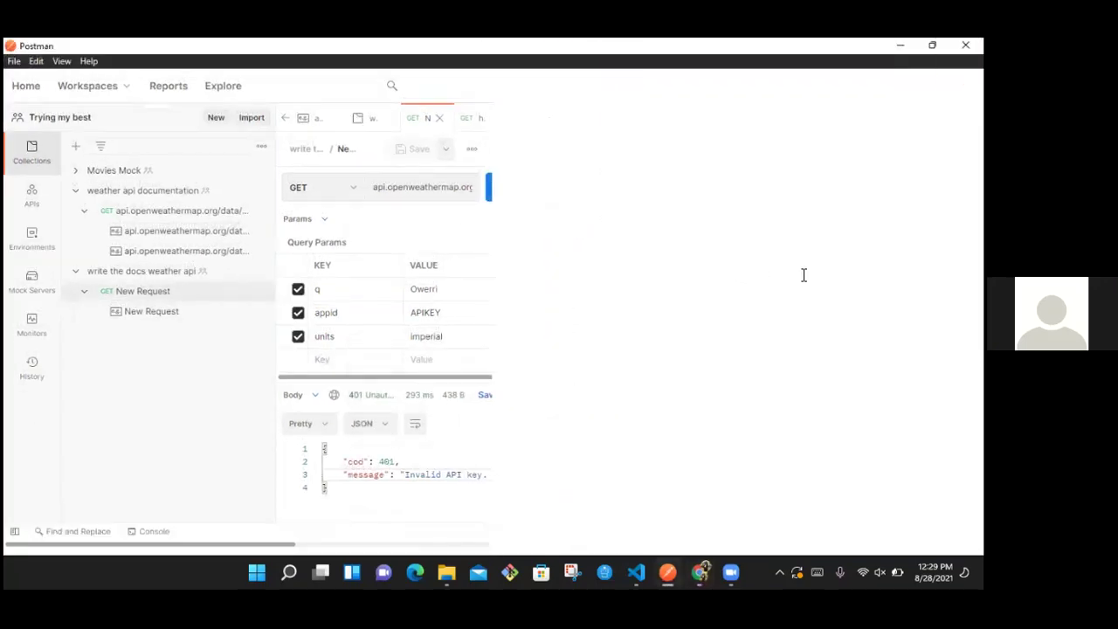
pyautogui.write('| Tables        | Are           | Cool  | | ------------- |:-------------:| -----:| | col 3 is      | right-aligned | $1600 | | col 2 is      | centered      |   $12 | | zebra stripes | are neat      |    $1 |')
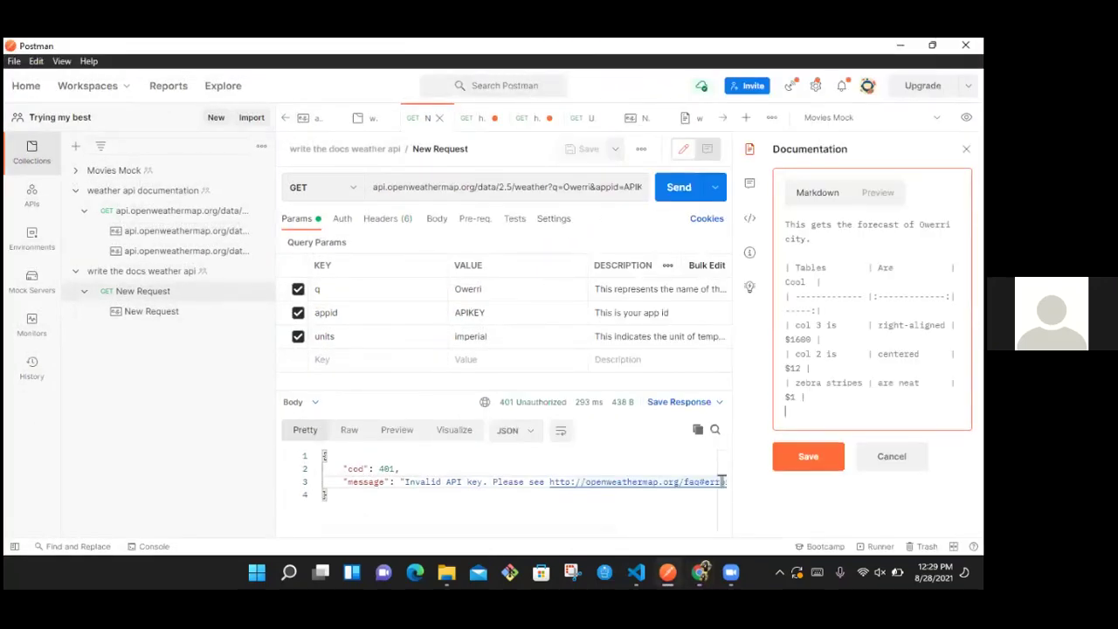
pyautogui.click(826, 268)
pyautogui.press('Escape')
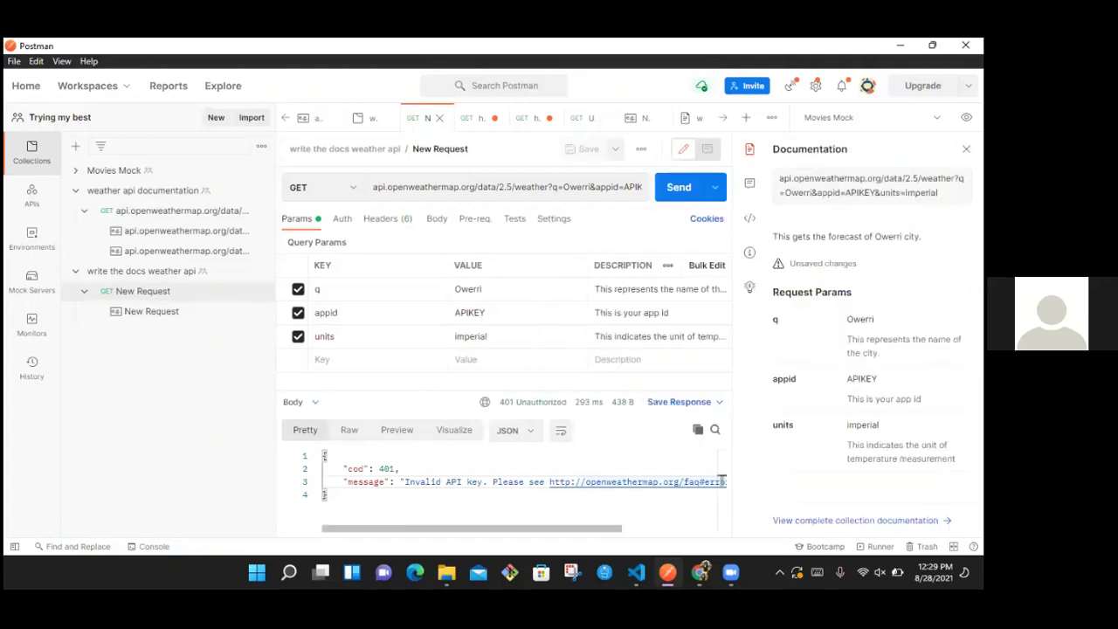
# Step: View the complete collection documentation and open New Request's description for editing at its Markdown table
pyautogui.click(861, 520)
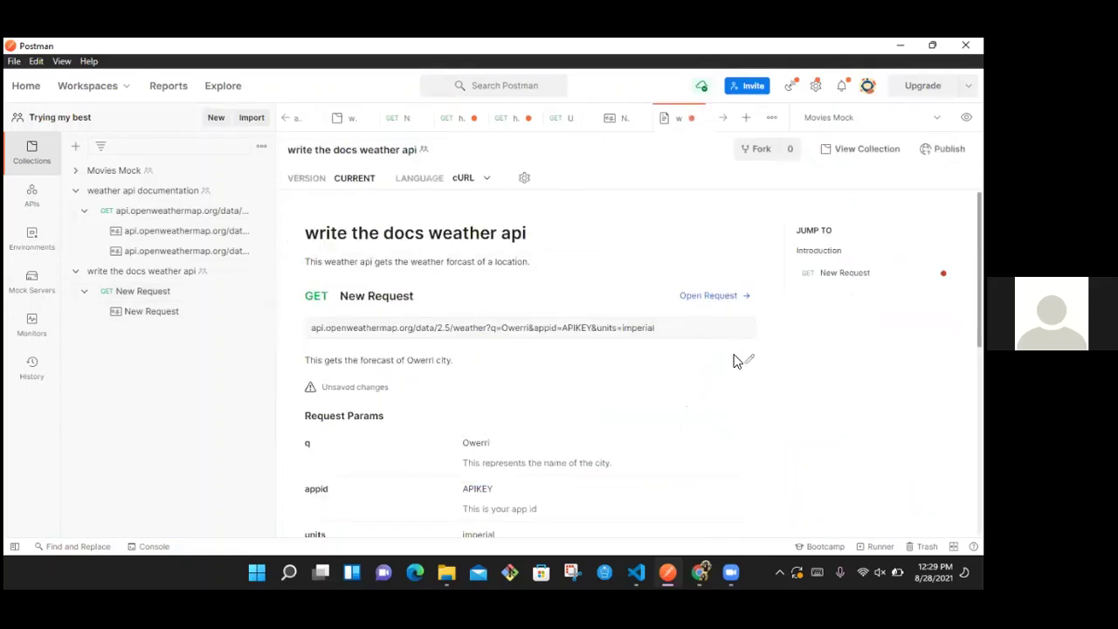
pyautogui.click(747, 355)
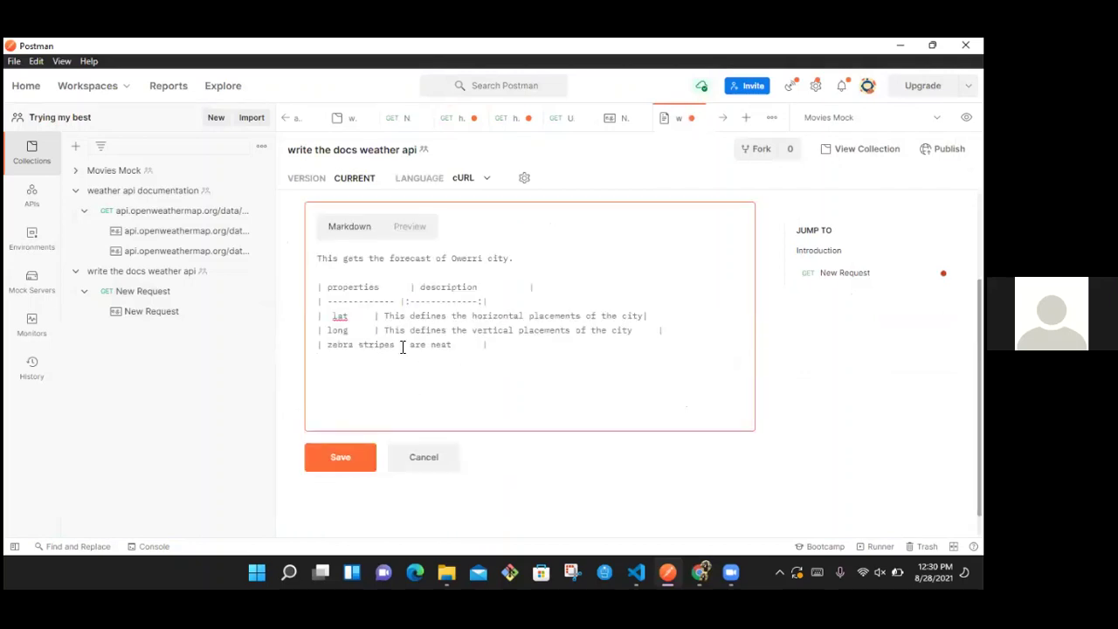
pyautogui.click(535, 298)
pyautogui.scroll(-1, 551, 289)
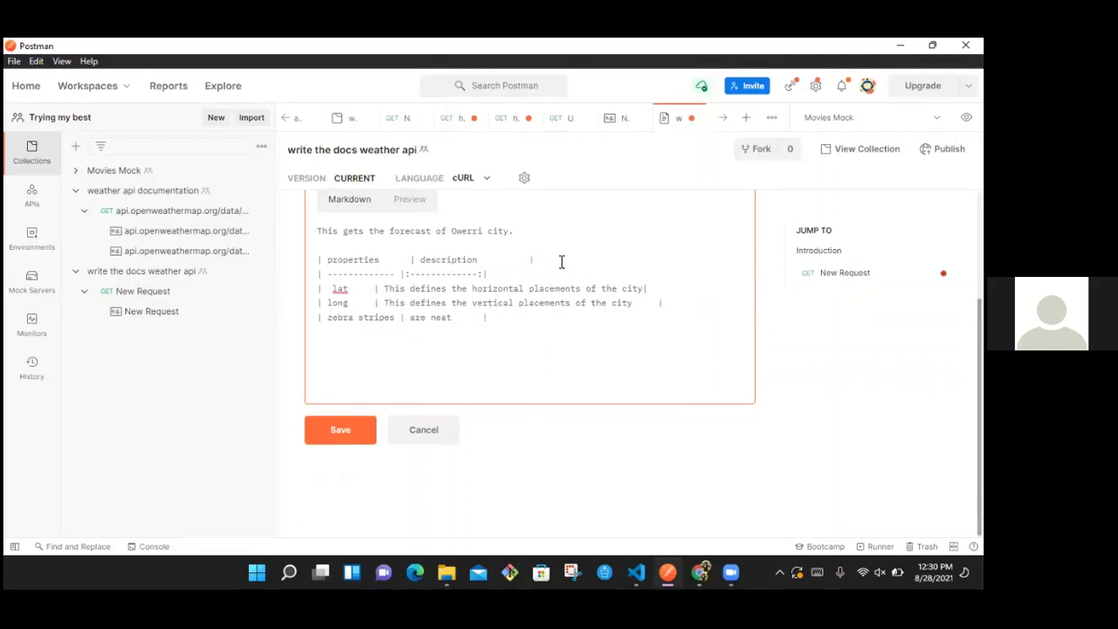
# Step: Add a third column headed "units" to the Markdown table, with empty cells in the lat, long and zebra stripes rows
pyautogui.write("'")
pyautogui.write('|')
pyautogui.write('|')
pyautogui.click(674, 300)
pyautogui.click(545, 321)
pyautogui.write('|')
pyautogui.click(537, 267)
pyautogui.write('units')
pyautogui.write(' |')
pyautogui.write('|')
# Step: Select the placeholder text "zebra stripes" in the table's third data row
pyautogui.hotkey('shift', 'Left')
pyautogui.hotkey('shift', 'Left')
pyautogui.hotkey('shift', 'Left')
pyautogui.hotkey('shift', 'Left')
pyautogui.hotkey('shift', 'Left')
pyautogui.hotkey('shift', 'Left')
pyautogui.hotkey('shift', 'Left')
pyautogui.hotkey('shift', 'Left')
pyautogui.hotkey('shift', 'Left')
pyautogui.hotkey('shift', 'Left')
pyautogui.hotkey('shift', 'Left')
pyautogui.hotkey('shift', 'Left')
pyautogui.hotkey('shift', 'Left')
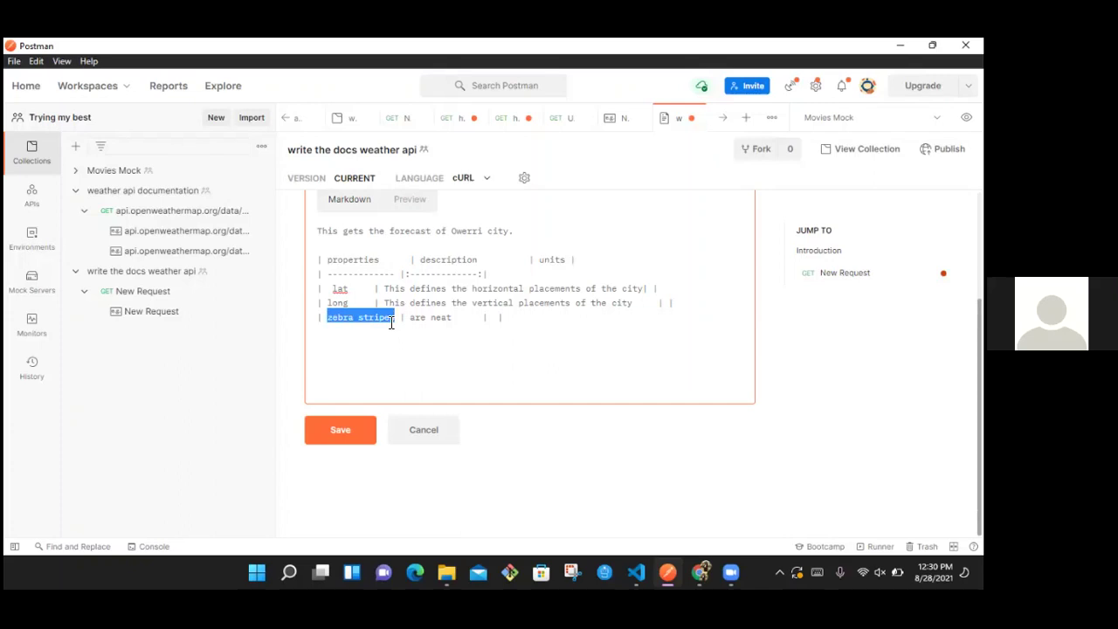
# Step: Reopen the second saved example under weather api documentation, examine the main block's properties in its JSON body and return to New Request
pyautogui.press('super+Right')
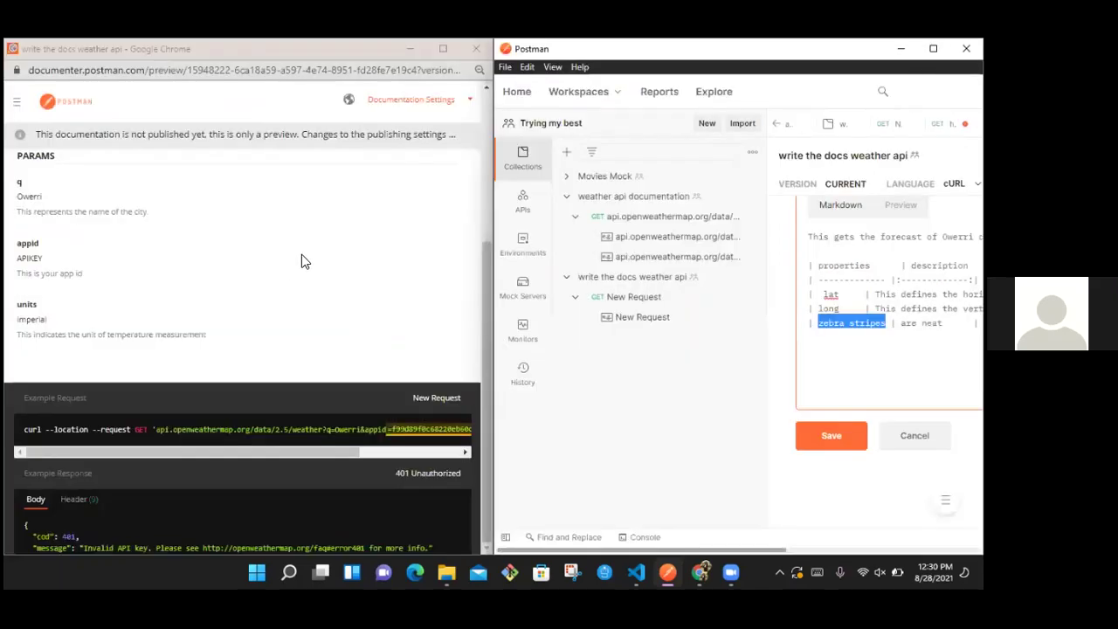
pyautogui.click(486, 384)
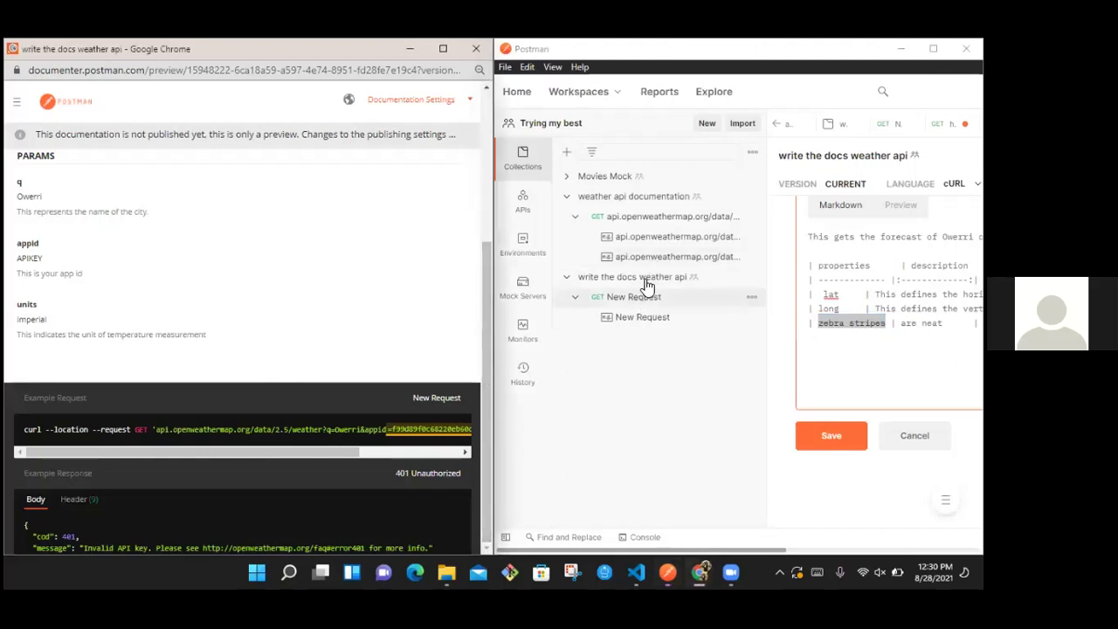
pyautogui.click(674, 258)
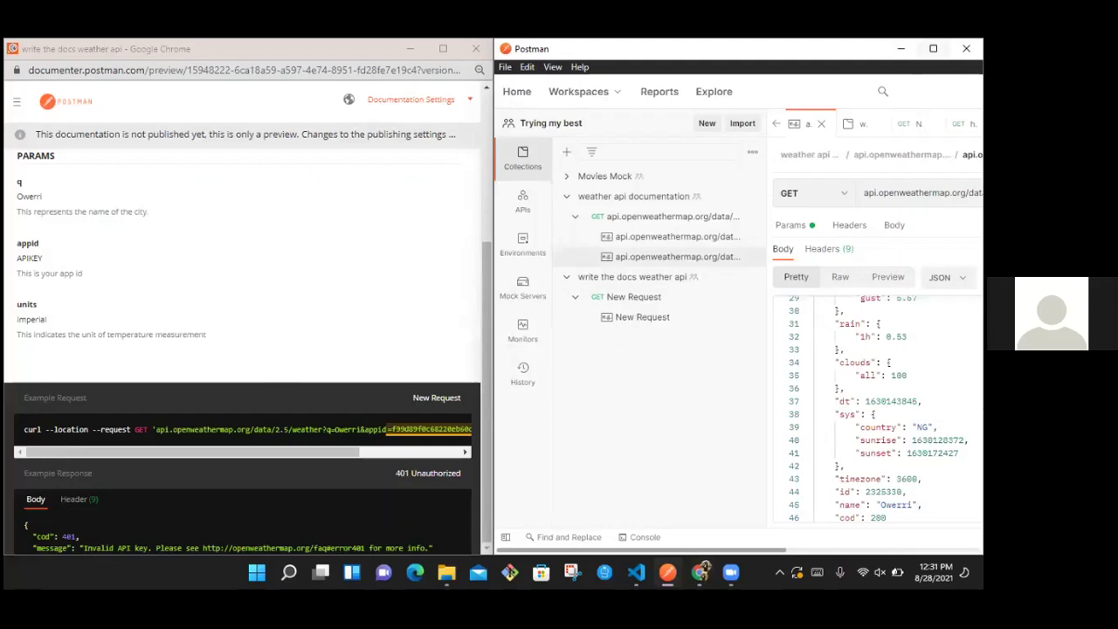
pyautogui.press('super+Up')
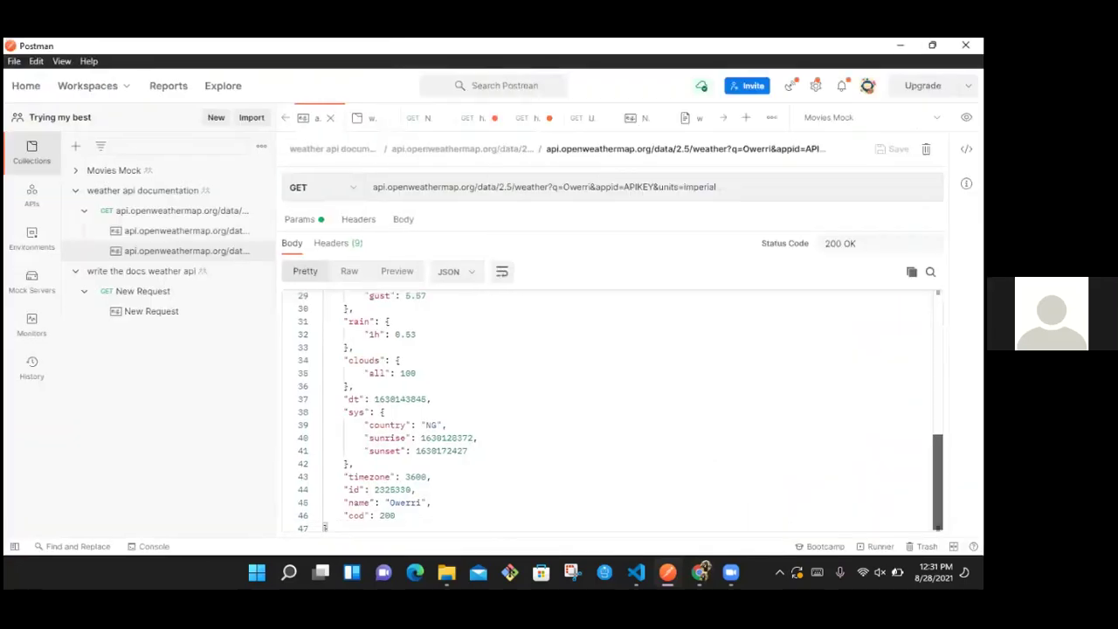
pyautogui.scroll(7, 836, 349)
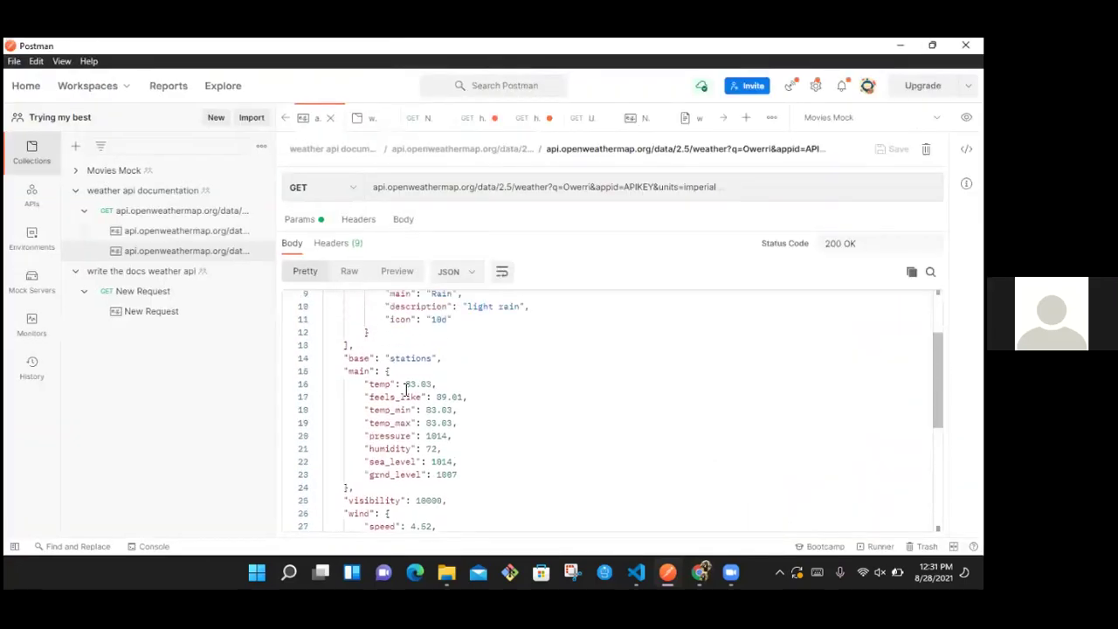
pyautogui.click(166, 288)
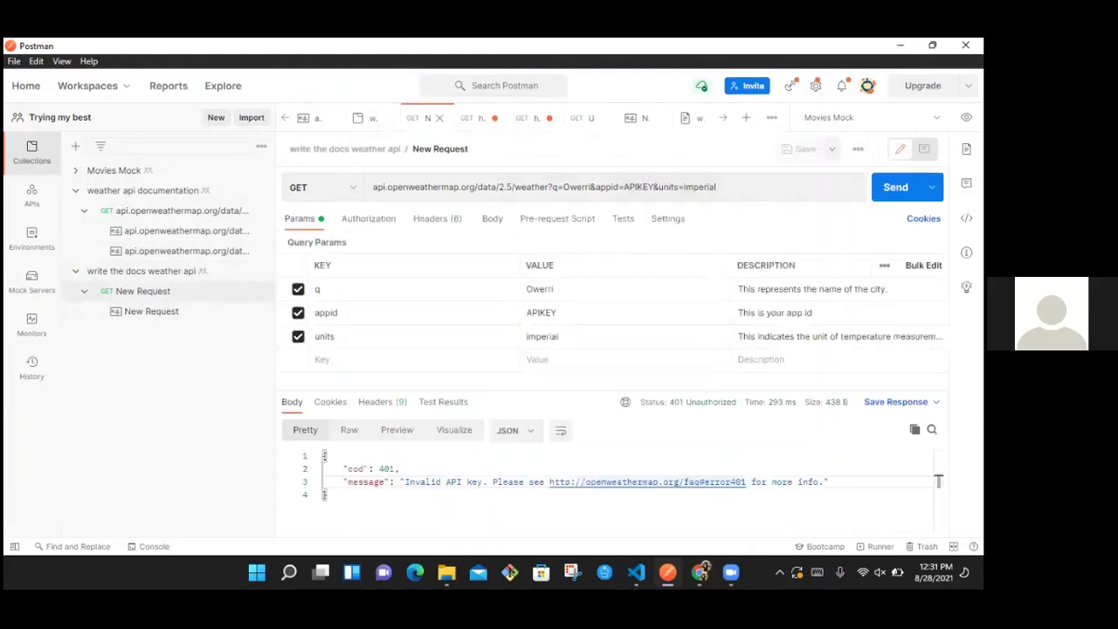
pyautogui.click(966, 148)
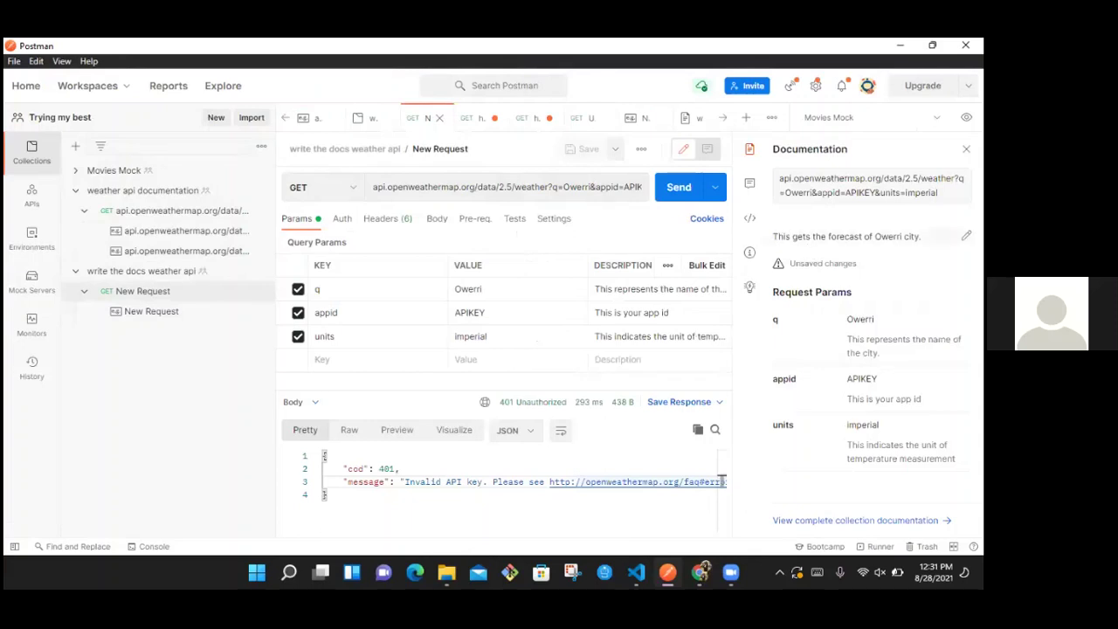
pyautogui.click(967, 236)
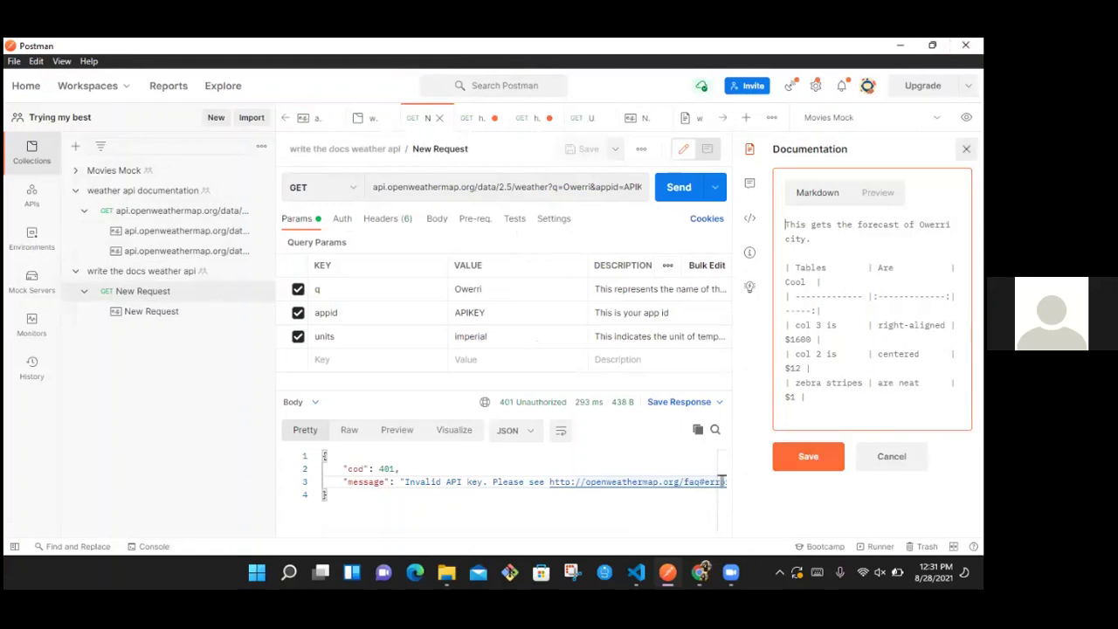
pyautogui.click(966, 148)
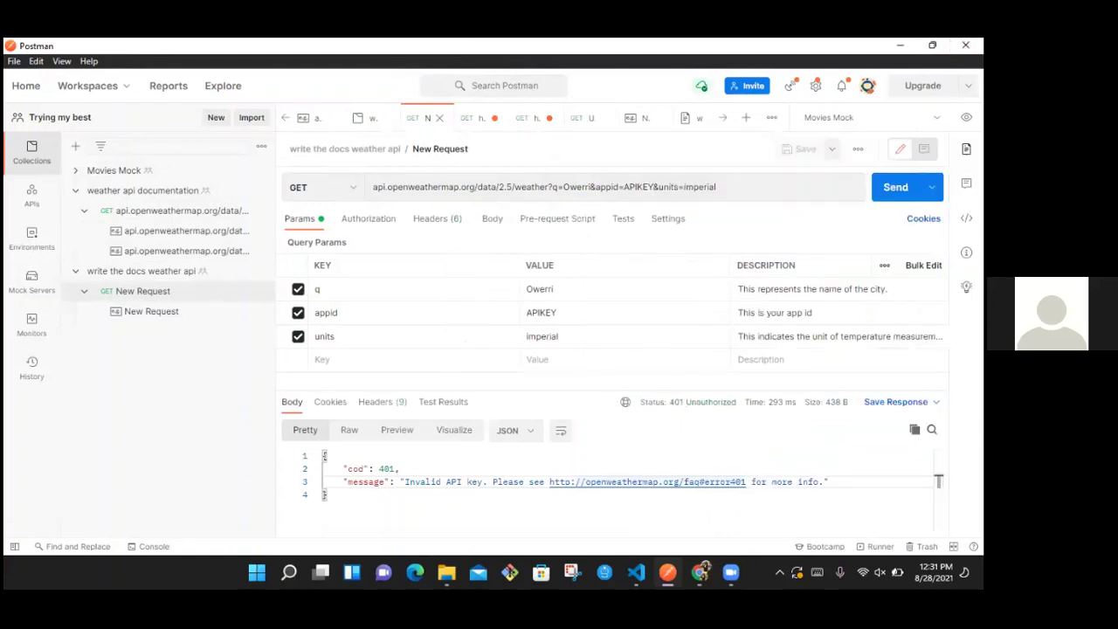
# Step: In the complete collection documentation, edit New Request's description and replace "zebra stripes" in the table's third data row with "temp"
pyautogui.click(967, 149)
pyautogui.click(852, 530)
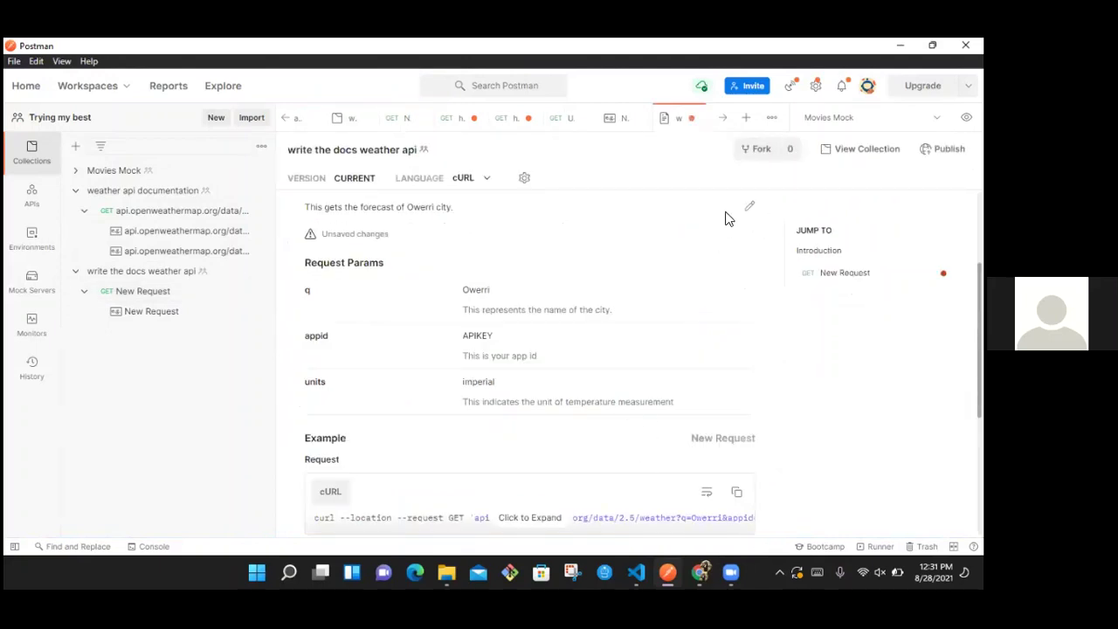
pyautogui.click(749, 210)
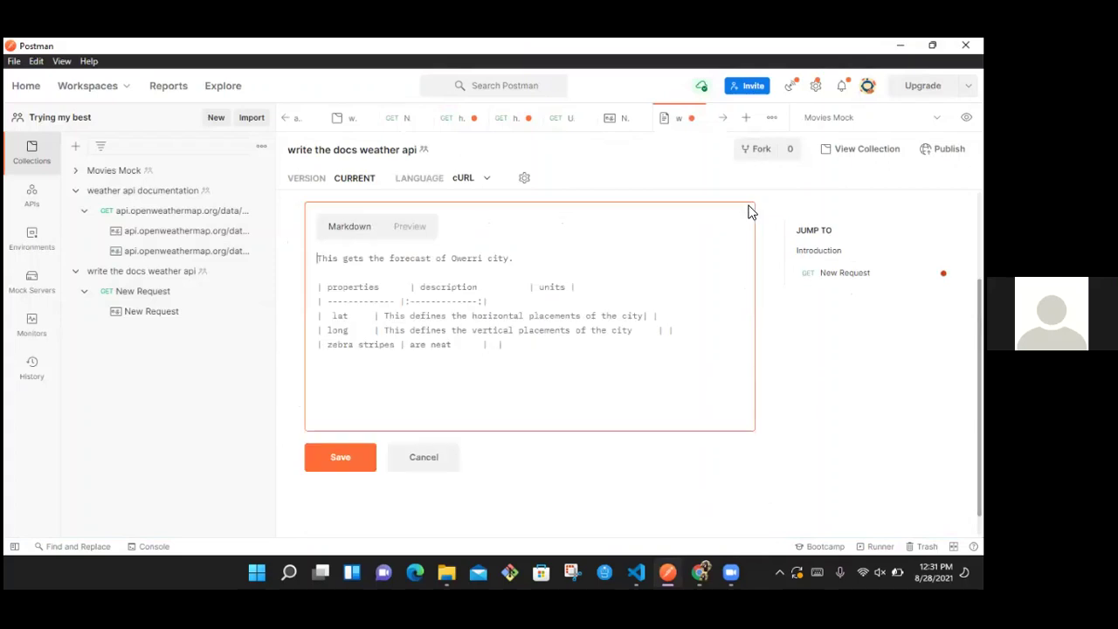
pyautogui.click(396, 346)
pyautogui.press('BackSpace')
pyautogui.press('BackSpace')
pyautogui.press('BackSpace')
pyautogui.press('BackSpace')
pyautogui.press('BackSpace')
pyautogui.press('BackSpace')
pyautogui.press('BackSpace')
pyautogui.press('BackSpace')
pyautogui.press('BackSpace')
pyautogui.press('BackSpace')
pyautogui.press('BackSpace')
pyautogui.press('BackSpace')
pyautogui.press('BackSpace')
pyautogui.write('temp')
# Step: Set the temp row's description to "temperature of city" and its unit to "kelvin", and save the description
pyautogui.press('BackSpace')
pyautogui.press('BackSpace')
pyautogui.press('BackSpace')
pyautogui.press('BackSpace')
pyautogui.press('BackSpace')
pyautogui.press('BackSpace')
pyautogui.press('BackSpace')
pyautogui.write('emperature of city      | kelvin')
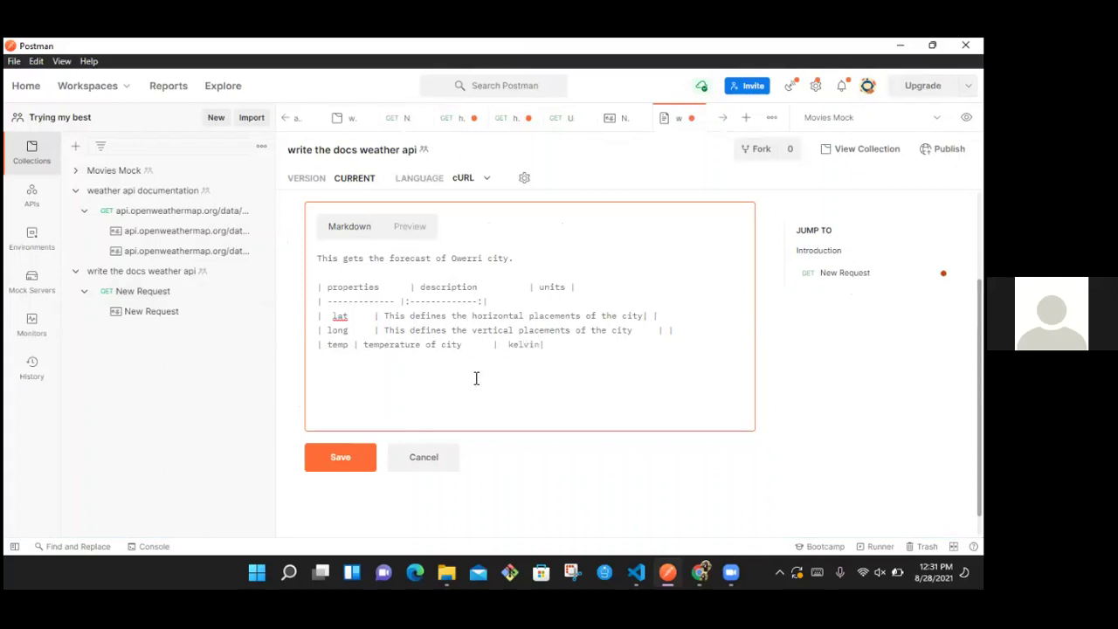
pyautogui.click(341, 465)
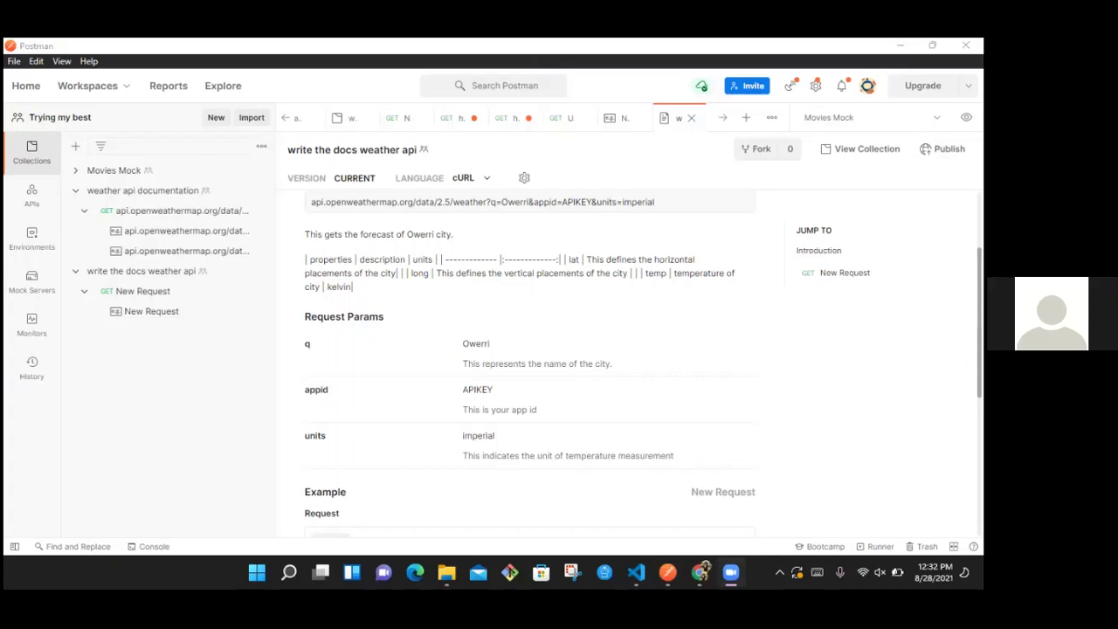
# Step: Open the collection's publishing page in the browser, preview the documentation and examine how New Request's table is rendered
pyautogui.scroll(-5, 530, 367)
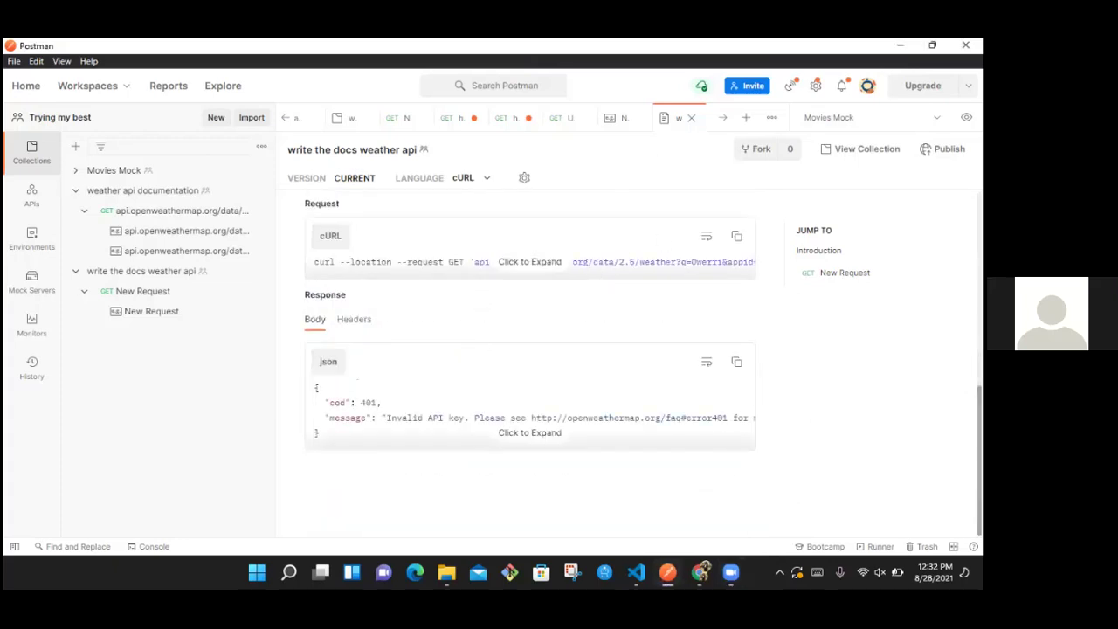
pyautogui.scroll(5, 530, 367)
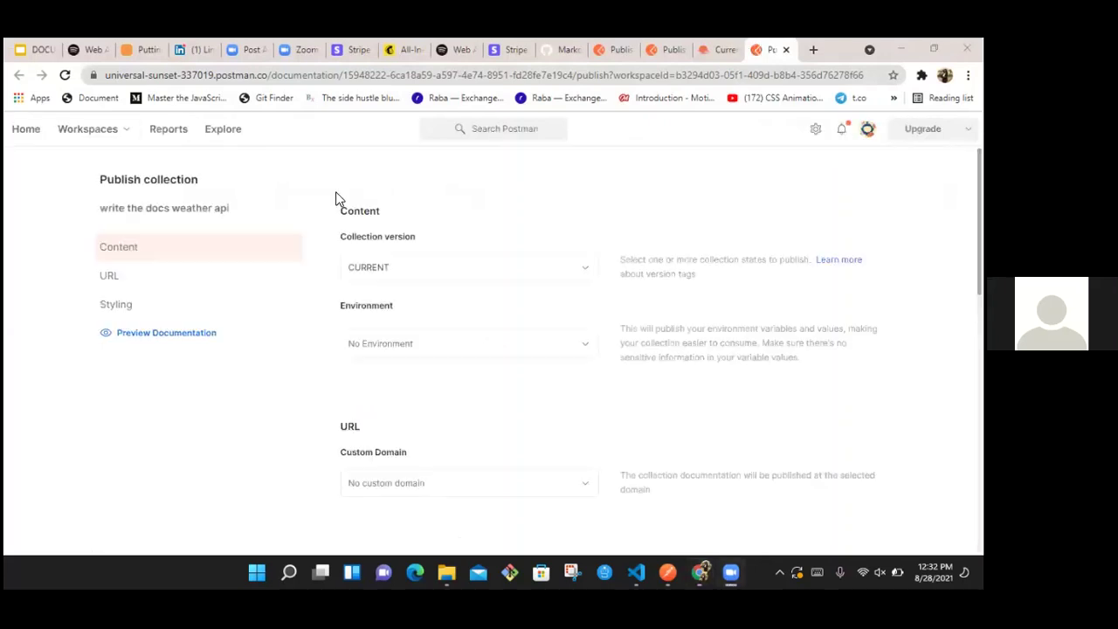
pyautogui.click(187, 338)
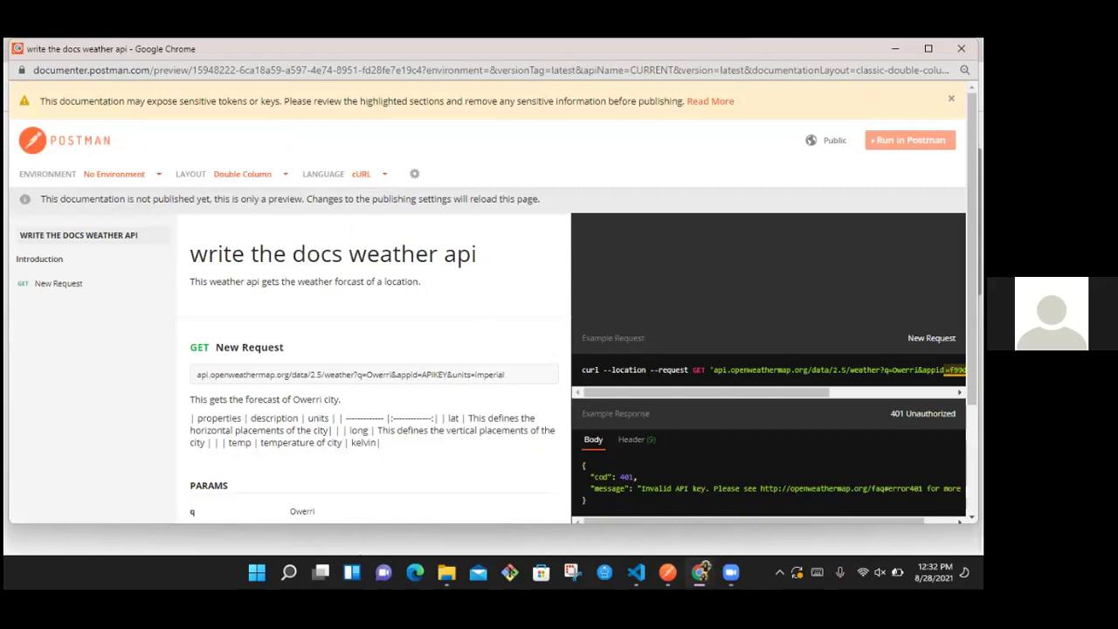
pyautogui.scroll(-2, 490, 349)
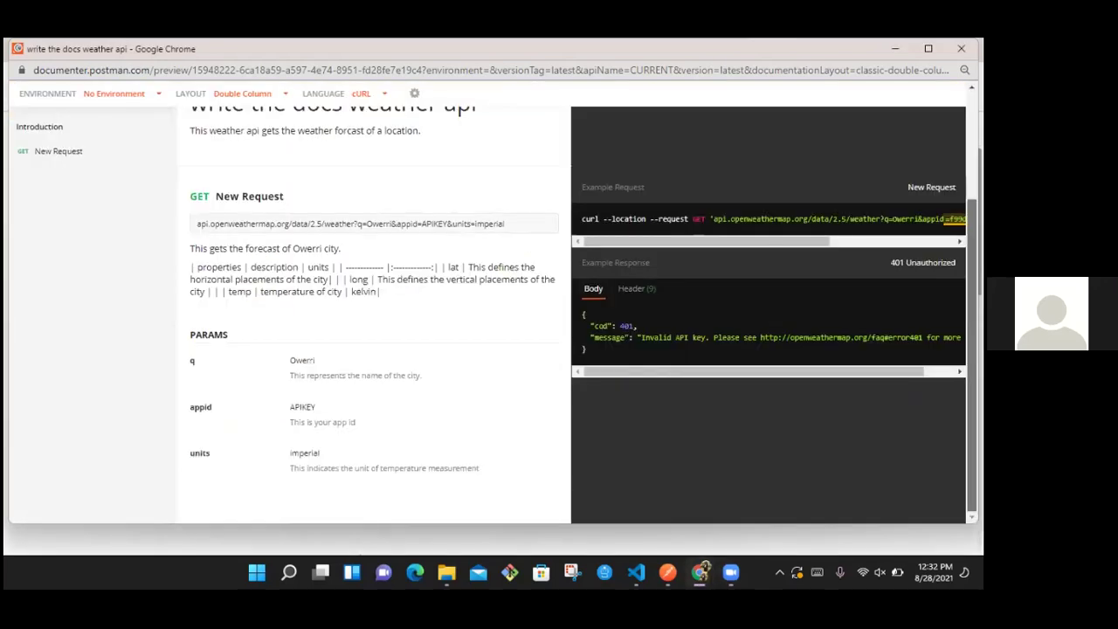
pyautogui.scroll(2, 489, 350)
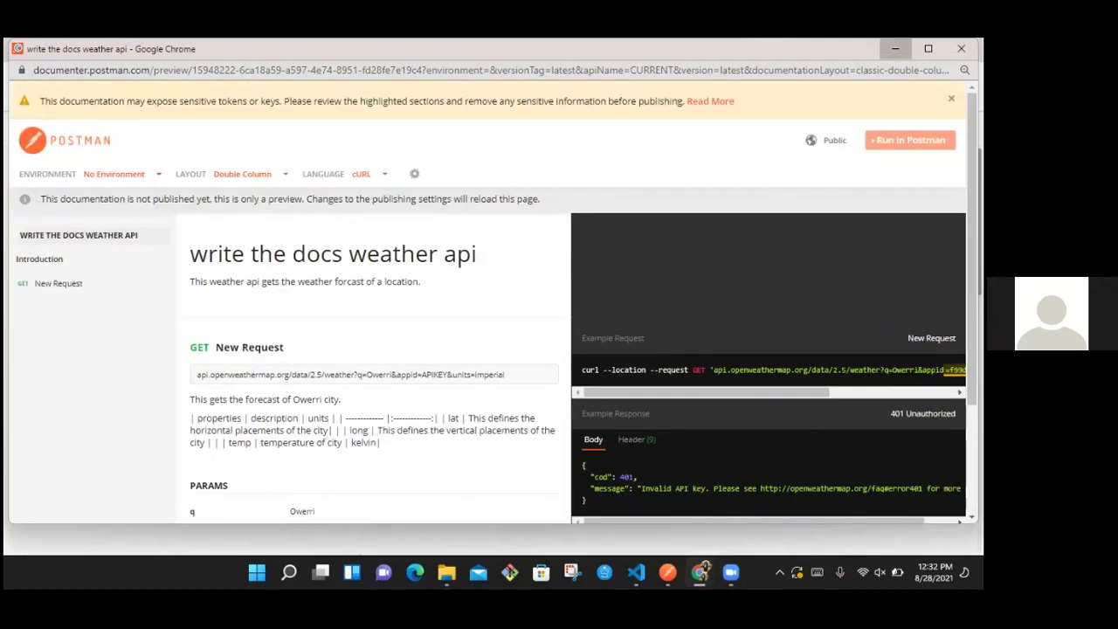
pyautogui.hotkey('alt', 'Tab')
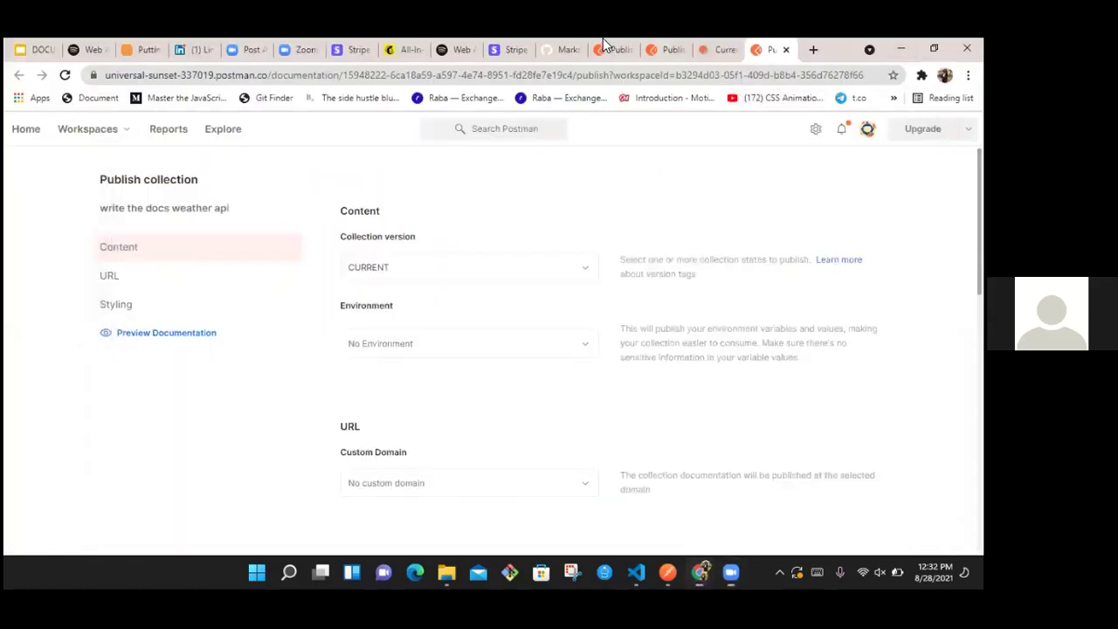
# Step: Switch back to Postman, reopen New Request's description for editing and delete the "units" heading from the Markdown table
pyautogui.click(667, 572)
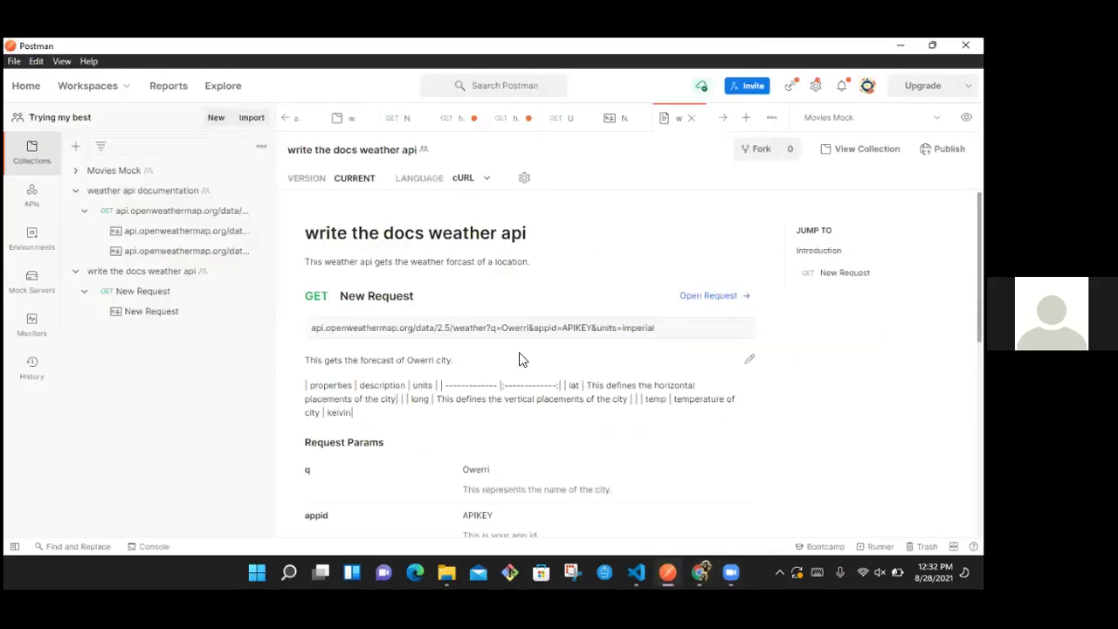
pyautogui.click(748, 362)
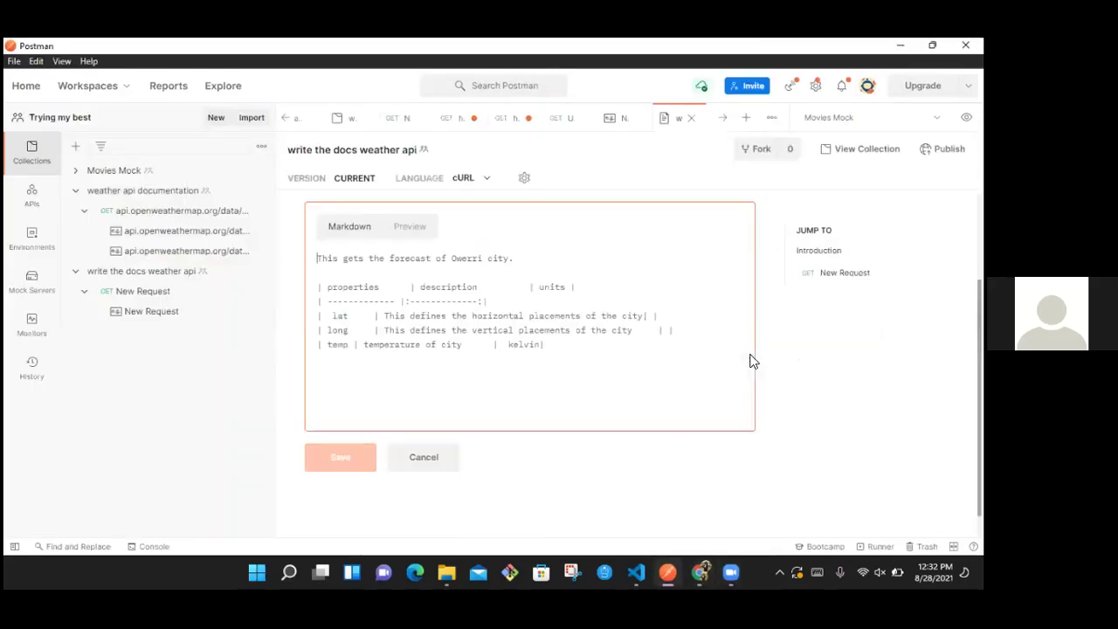
pyautogui.click(577, 286)
pyautogui.press('BackSpace')
pyautogui.press('BackSpace')
pyautogui.press('BackSpace')
pyautogui.press('BackSpace')
pyautogui.press('BackSpace')
pyautogui.press('BackSpace')
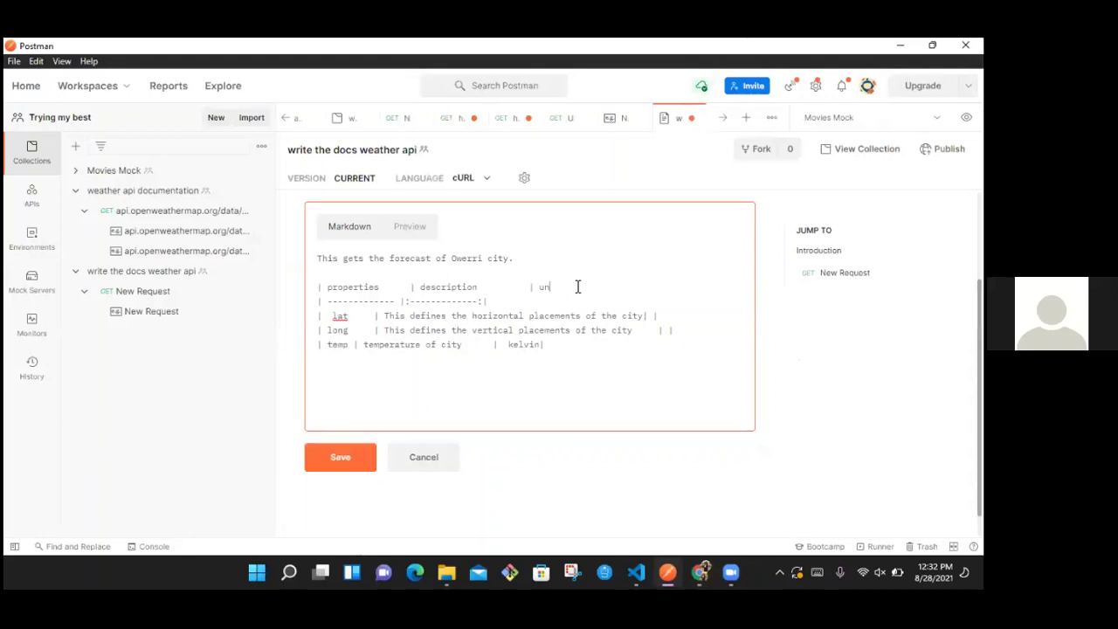
pyautogui.press('BackSpace')
# Step: Remove the third-column cells from the table's data rows and save the description
pyautogui.click(667, 320)
pyautogui.press('BackSpace')
pyautogui.press('BackSpace')
pyautogui.press('BackSpace')
pyautogui.press('BackSpace')
pyautogui.press('BackSpace')
pyautogui.press('BackSpace')
pyautogui.press('BackSpace')
pyautogui.press('BackSpace')
pyautogui.press('BackSpace')
pyautogui.press('BackSpace')
pyautogui.press('BackSpace')
pyautogui.click(340, 459)
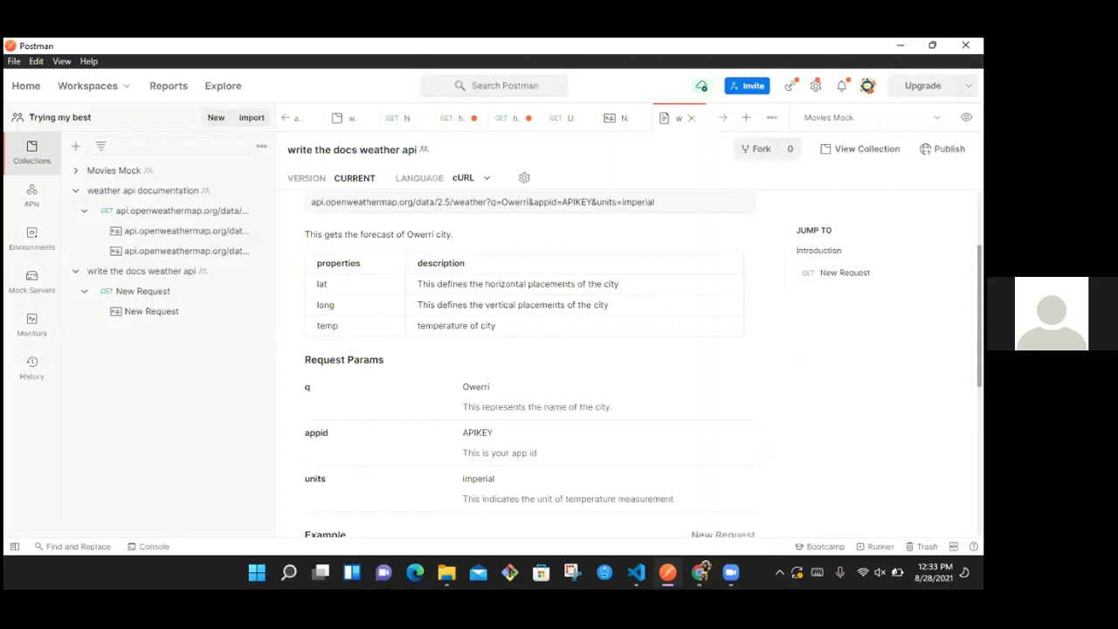
# Step: Reopen the publishing page, preview the documentation to examine the two-column table and request parameters, and close the preview
pyautogui.scroll(3, 643, 367)
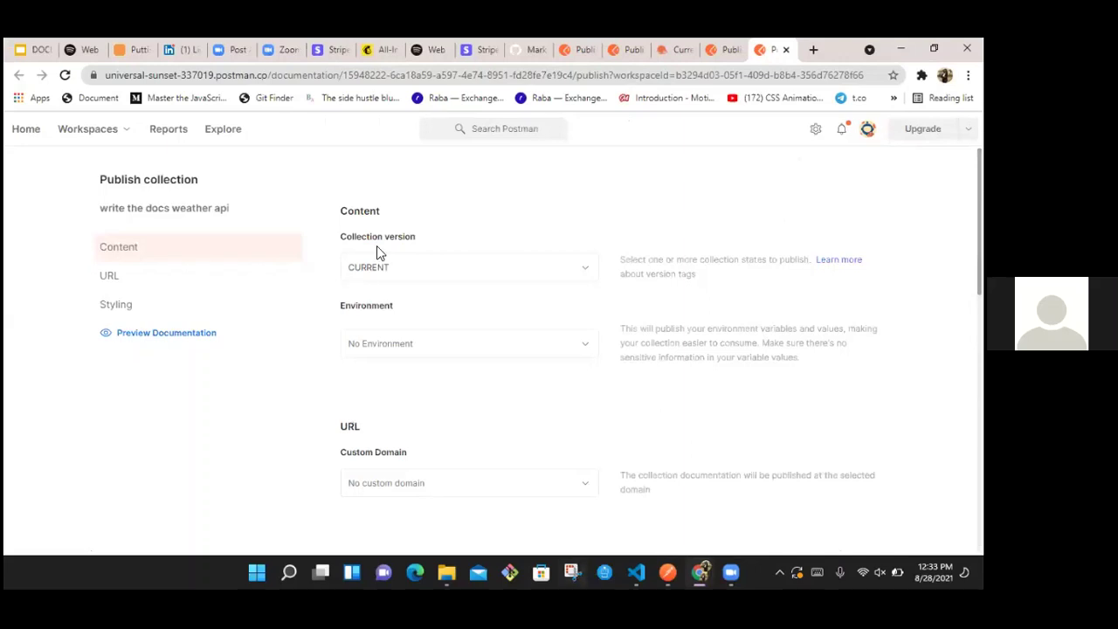
pyautogui.click(161, 335)
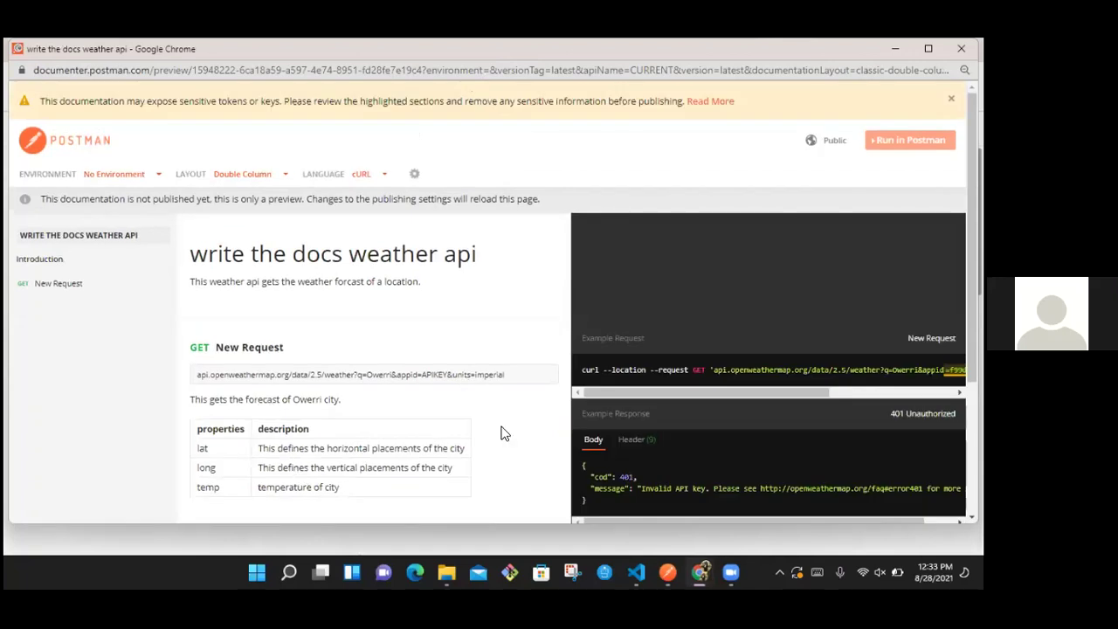
pyautogui.scroll(-3, 489, 350)
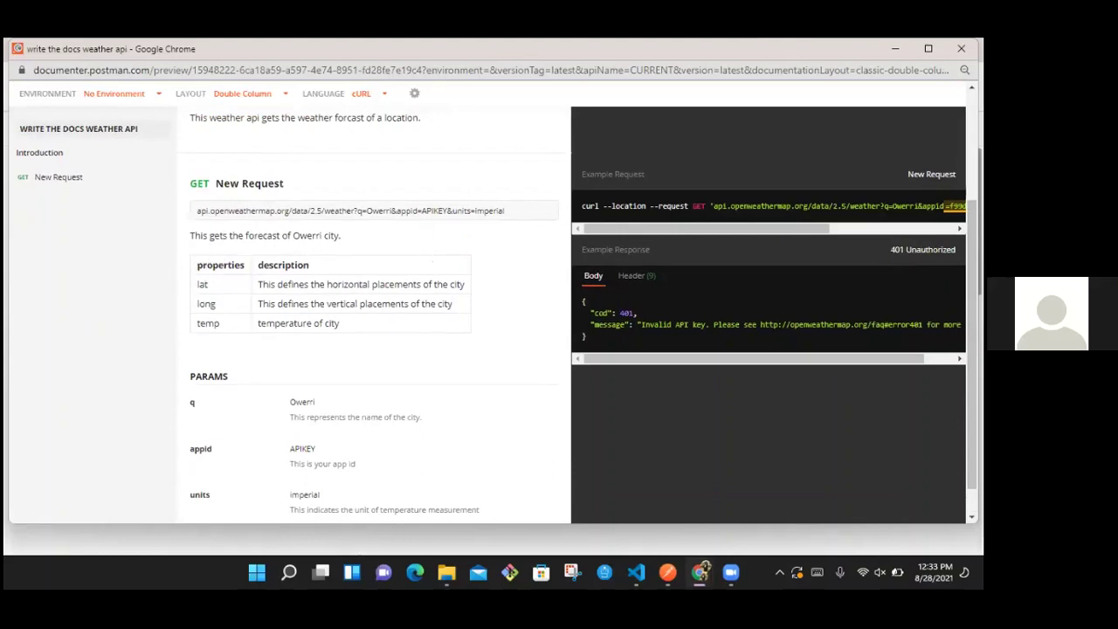
pyautogui.scroll(3, 489, 306)
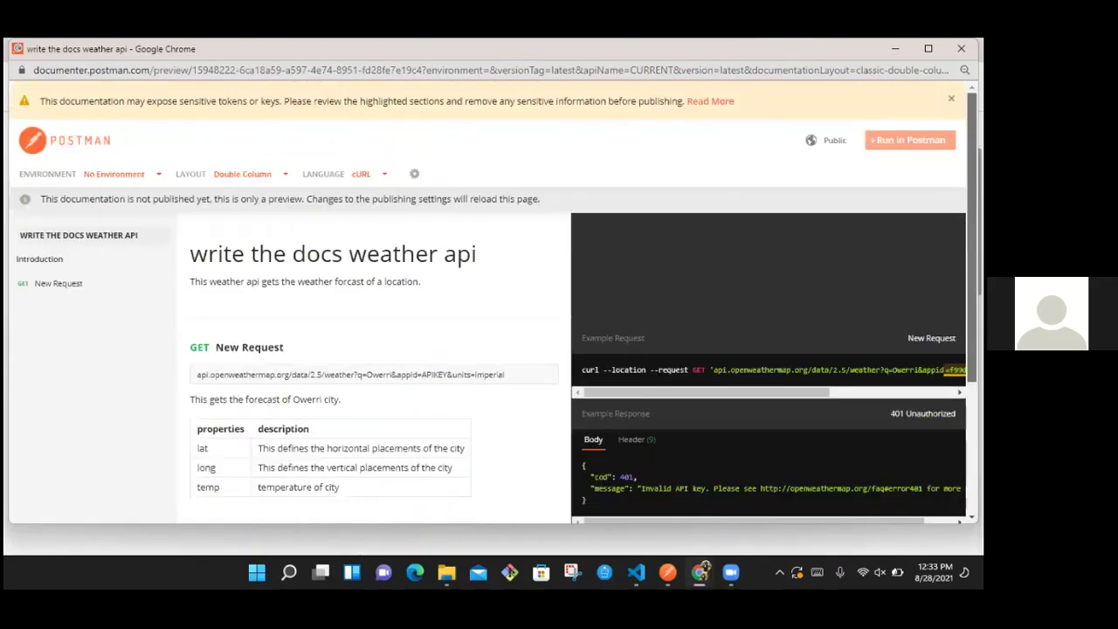
pyautogui.scroll(-2, 489, 306)
pyautogui.scroll(-1, 489, 306)
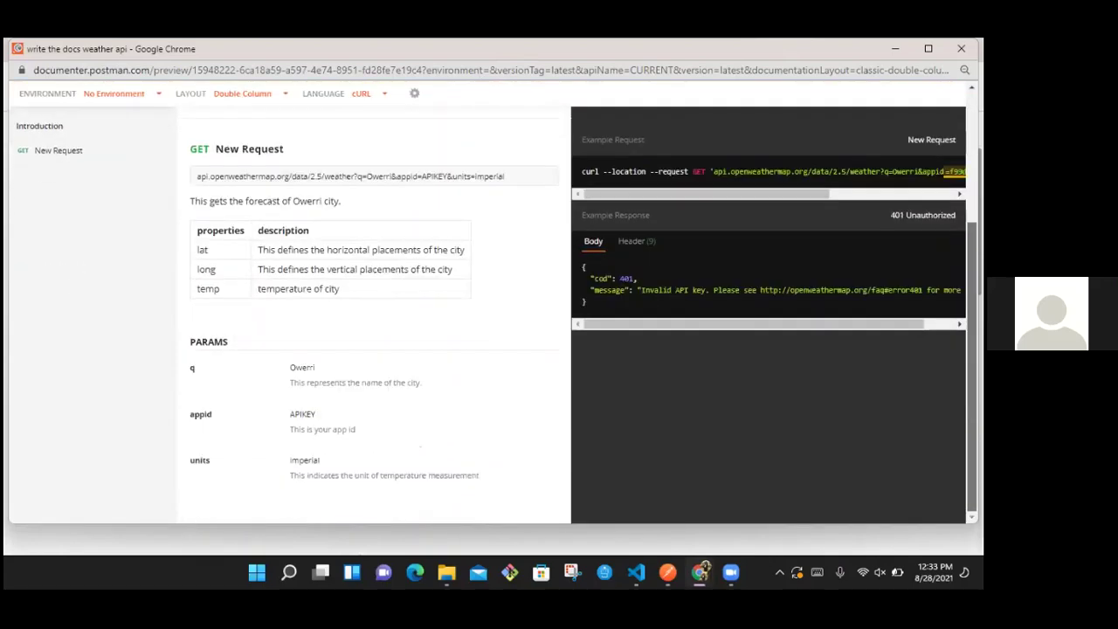
pyautogui.scroll(3, 489, 306)
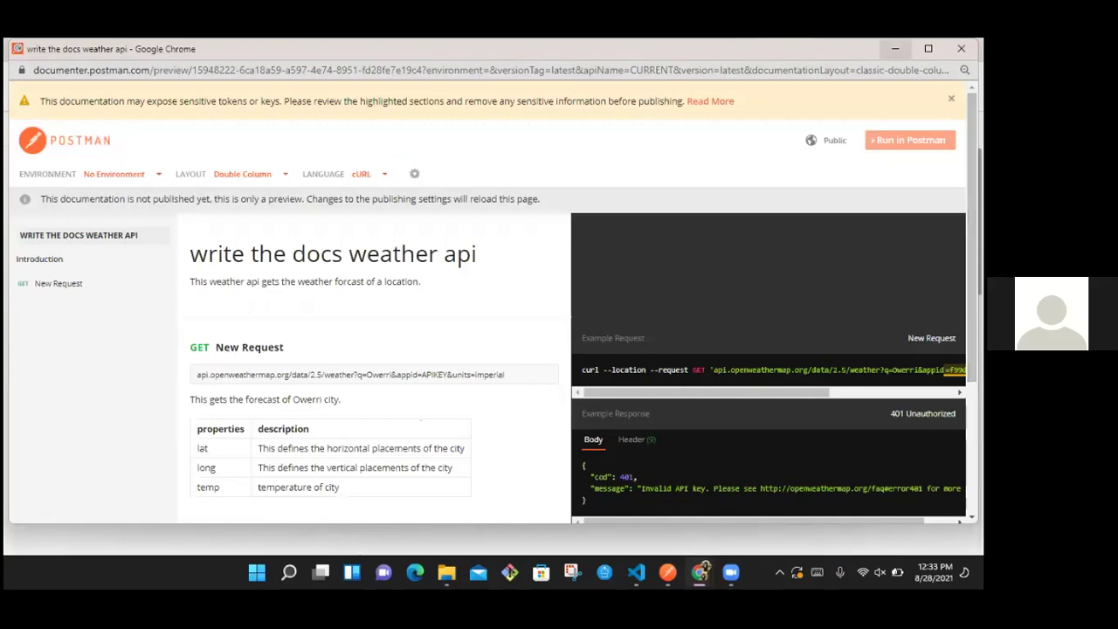
pyautogui.click(929, 48)
pyautogui.hotkey('ctrl', 'w')
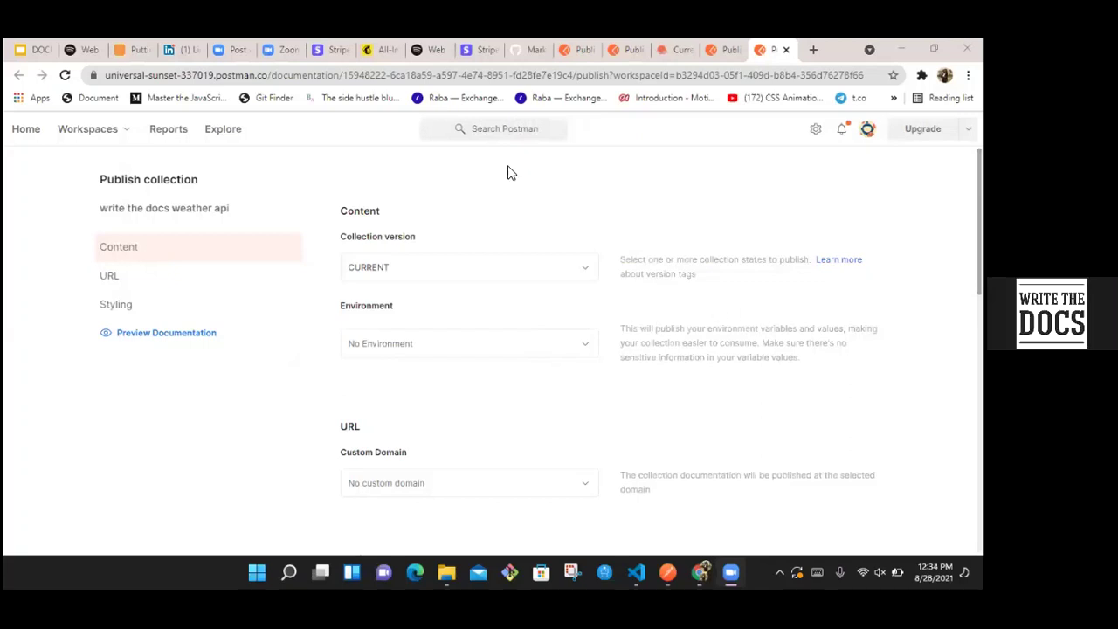
# Step: Publish the write the docs weather api collection with version CURRENT, no environment and the default double-column styling
pyautogui.click(717, 49)
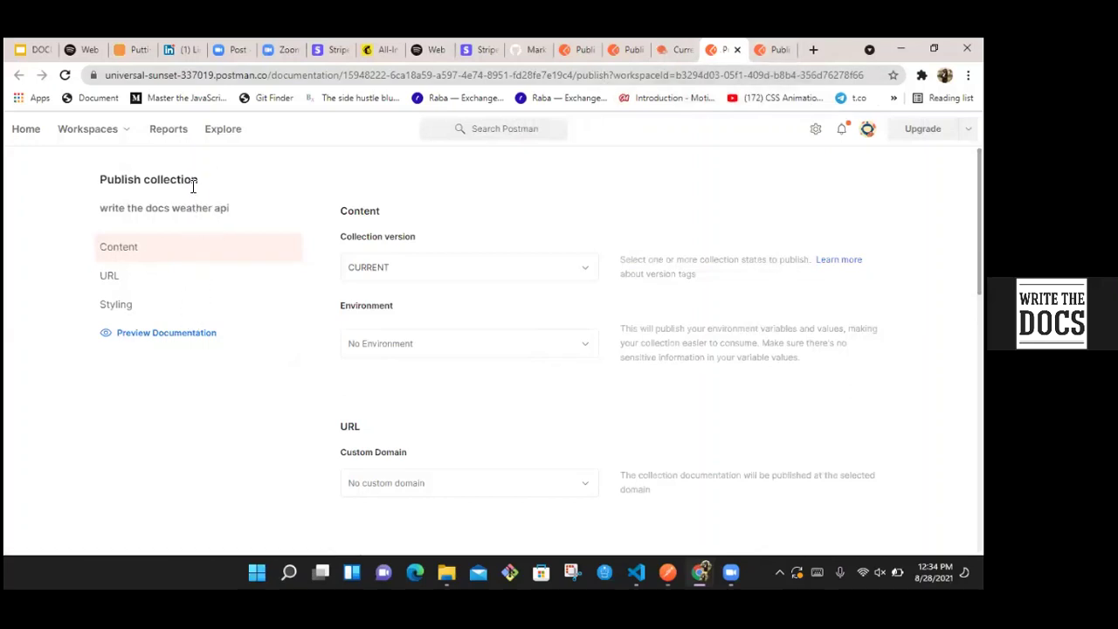
pyautogui.scroll(-5, 746, 344)
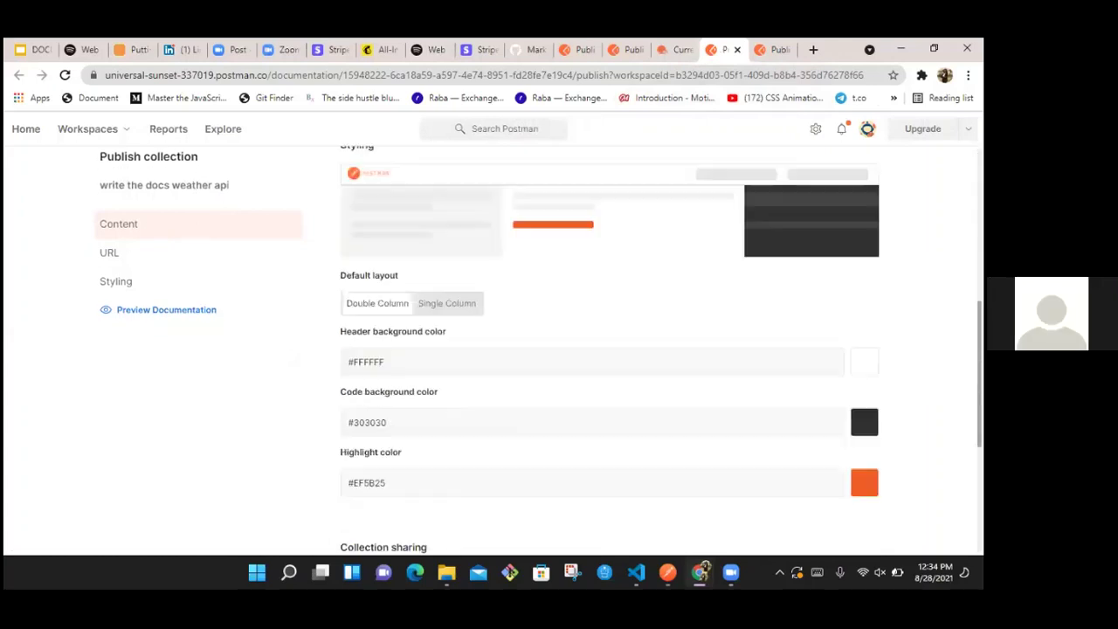
pyautogui.scroll(-3, 774, 474)
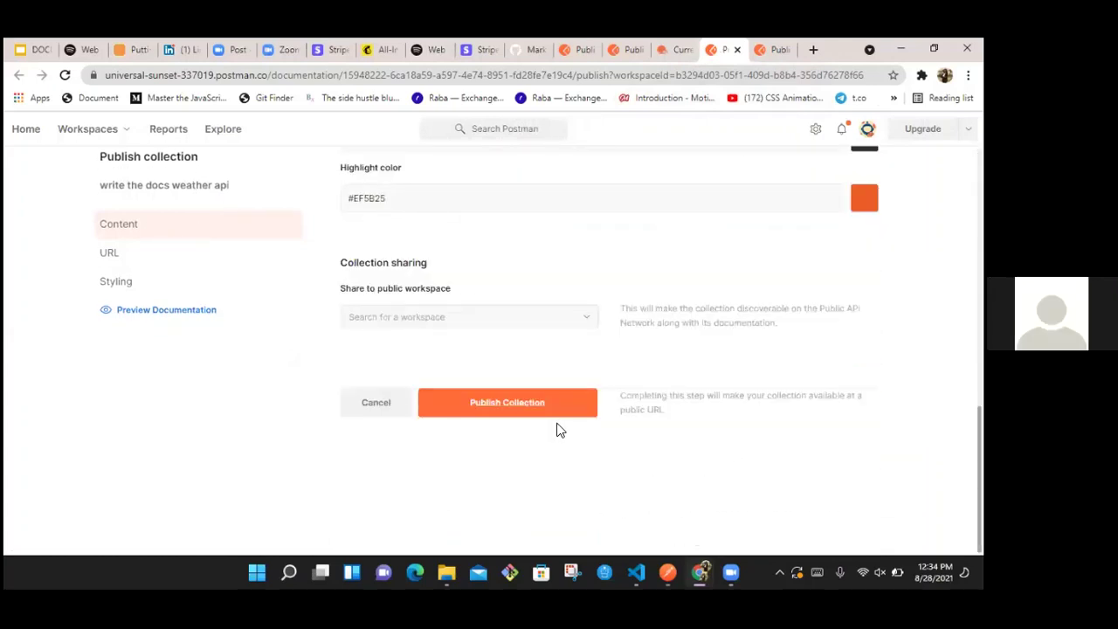
pyautogui.click(556, 407)
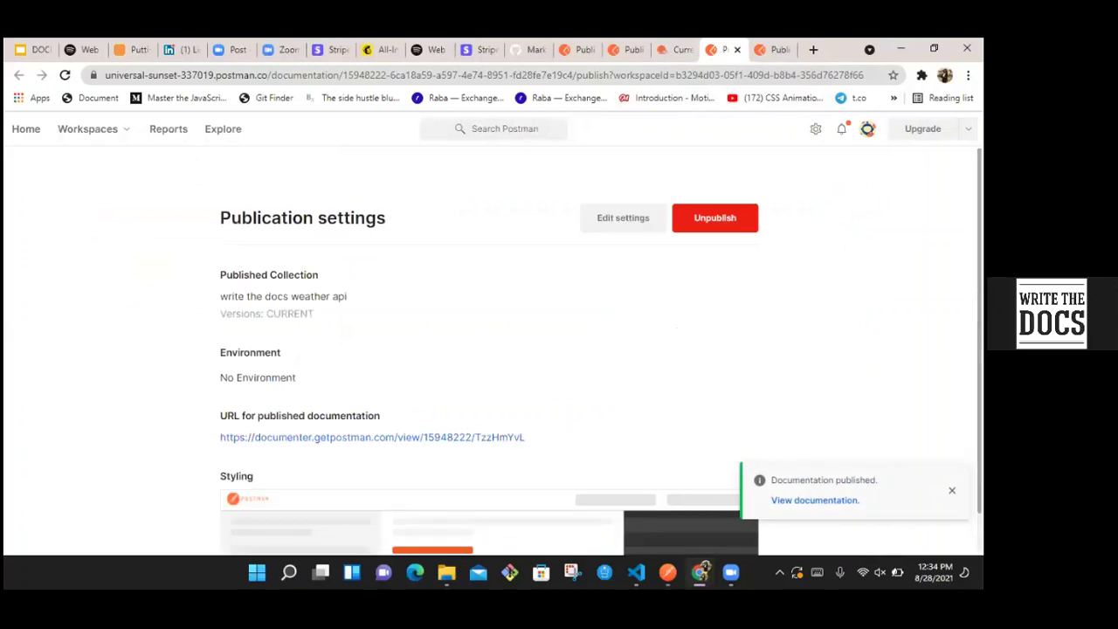
# Step: Open the published documentation's URL in a new browser tab and view the public page
pyautogui.scroll(-1, 601, 354)
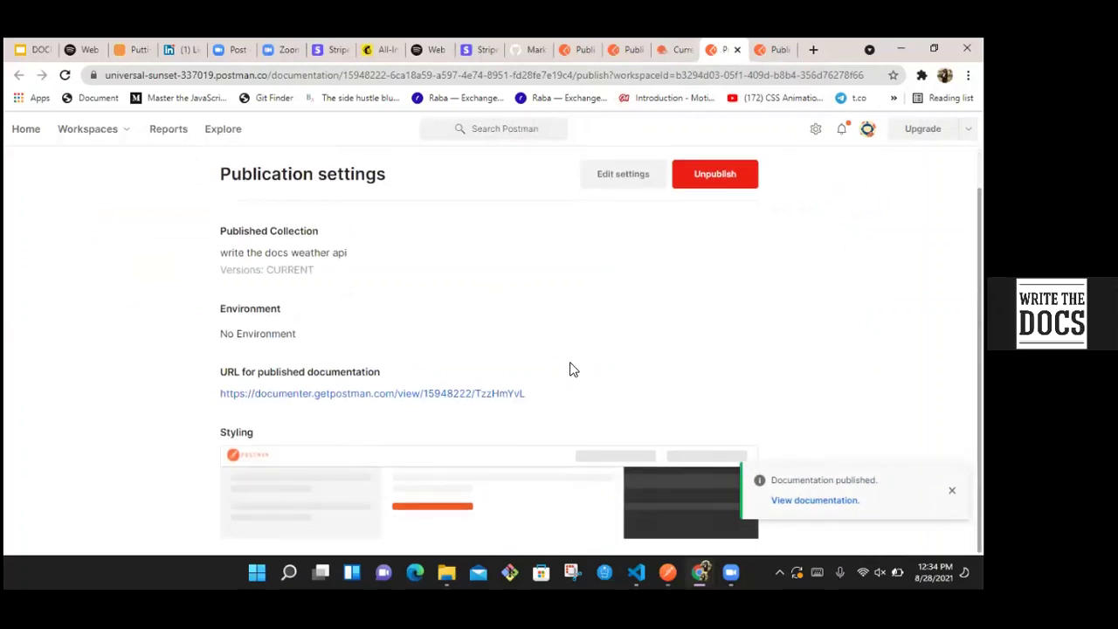
pyautogui.rightClick(523, 393)
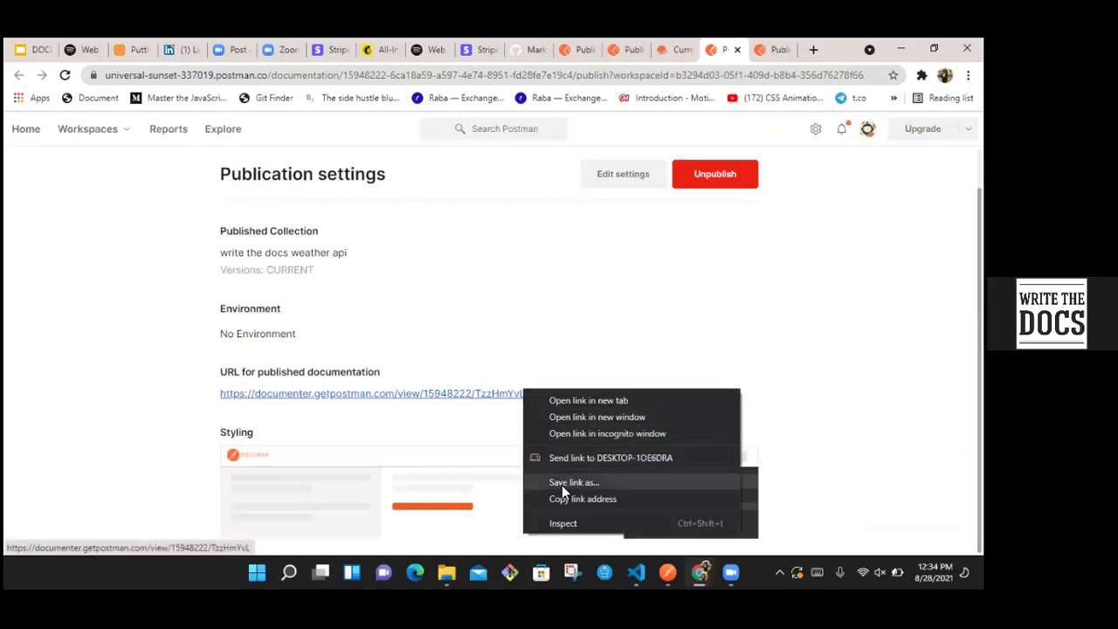
pyautogui.click(596, 398)
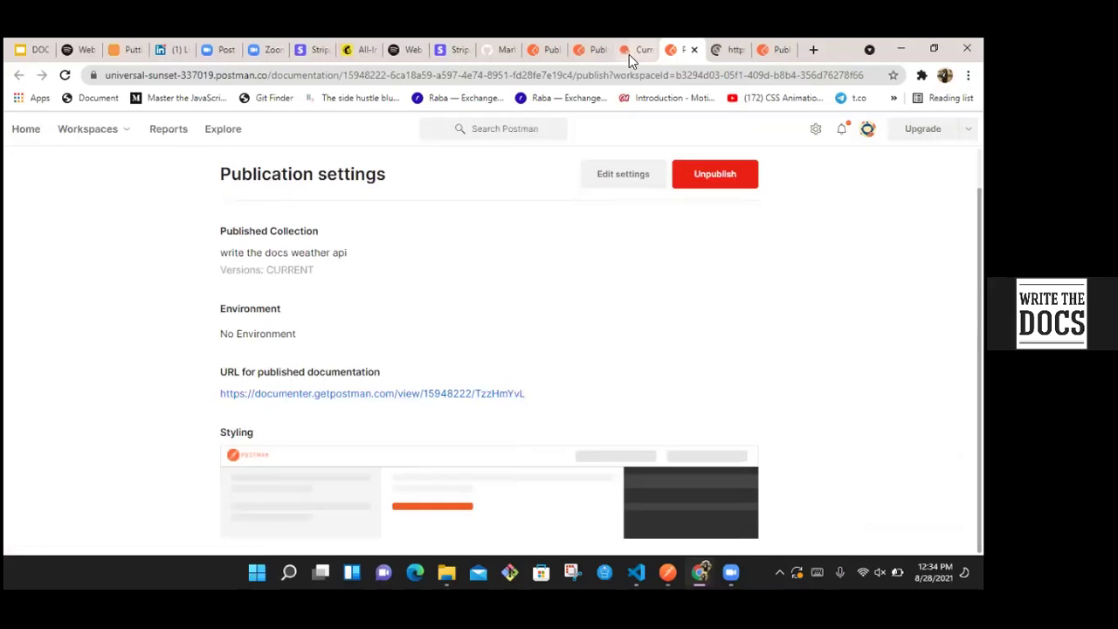
pyautogui.click(719, 51)
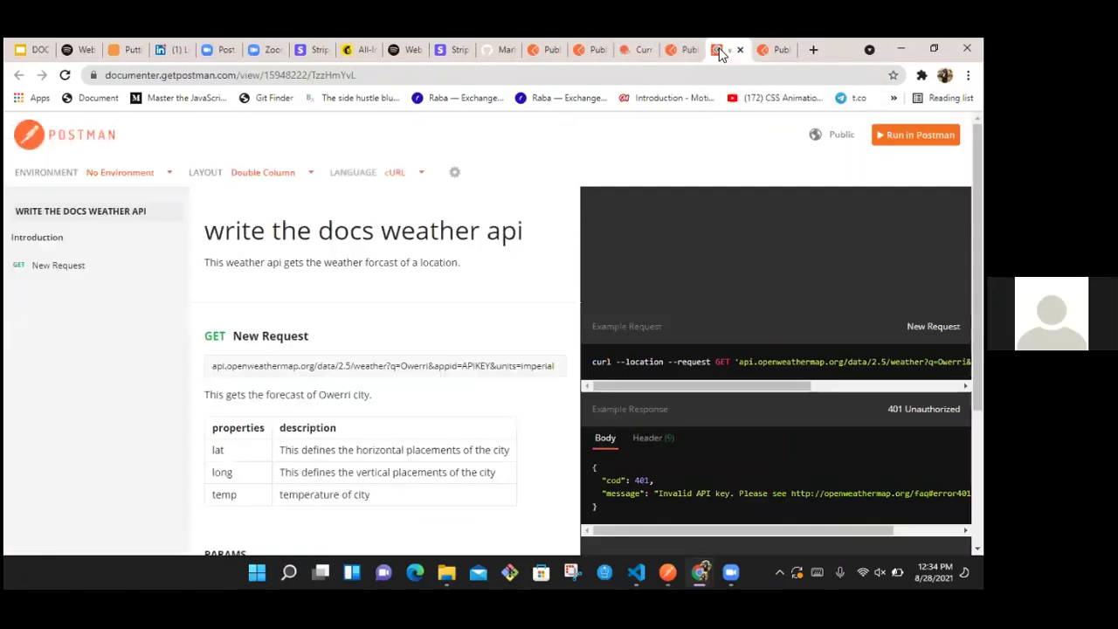
# Step: Leave the browser for the Postman desktop app and open New Request in the write the docs weather api collection
pyautogui.click(671, 51)
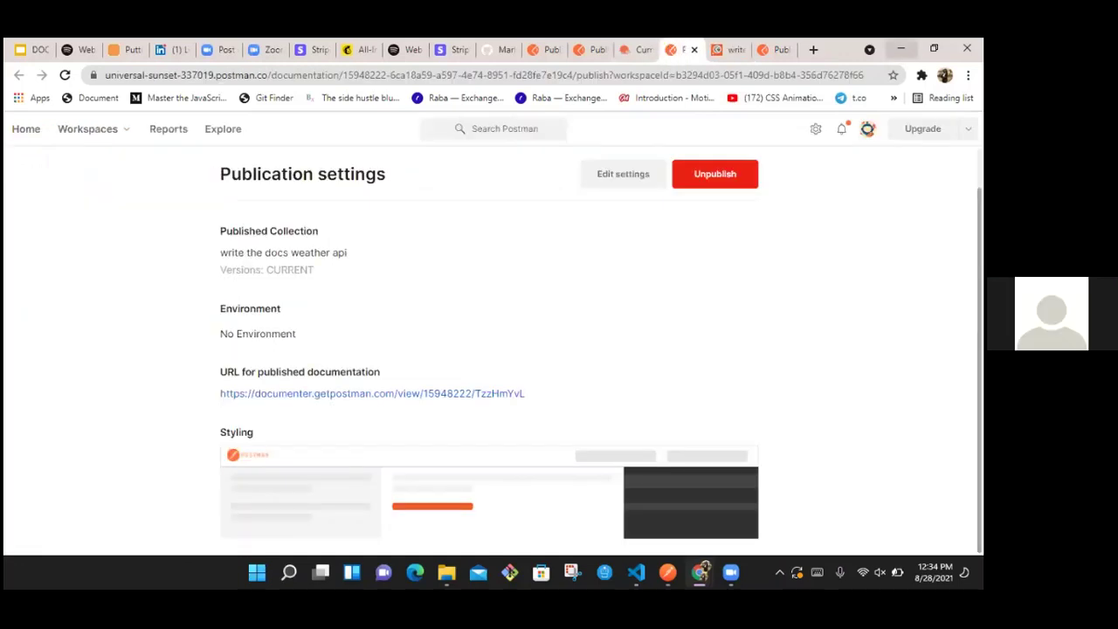
pyautogui.click(901, 49)
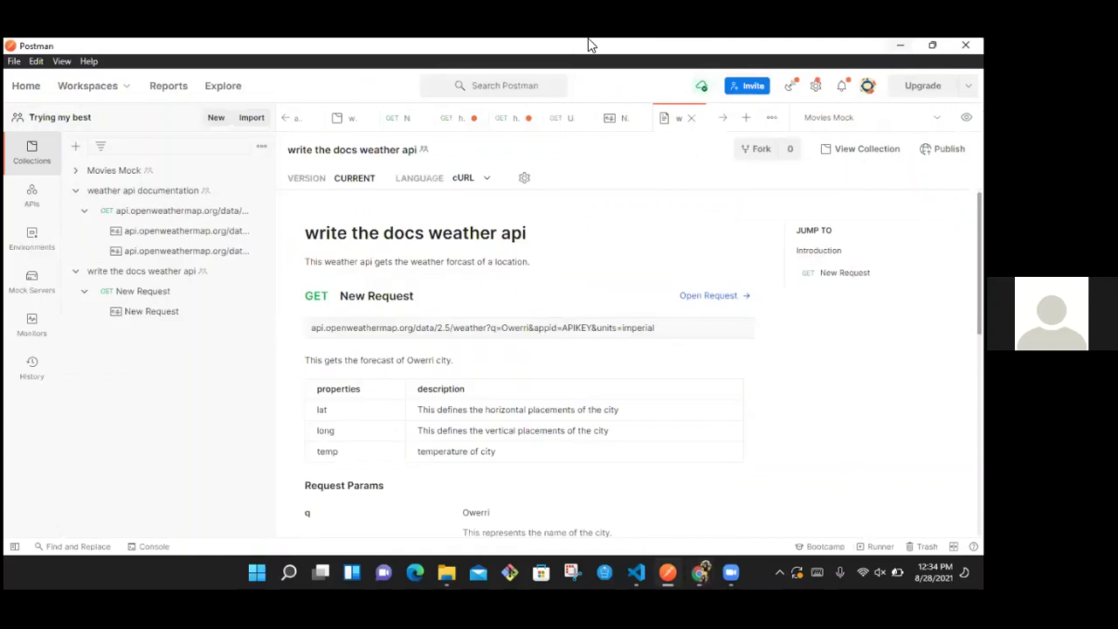
pyautogui.click(152, 293)
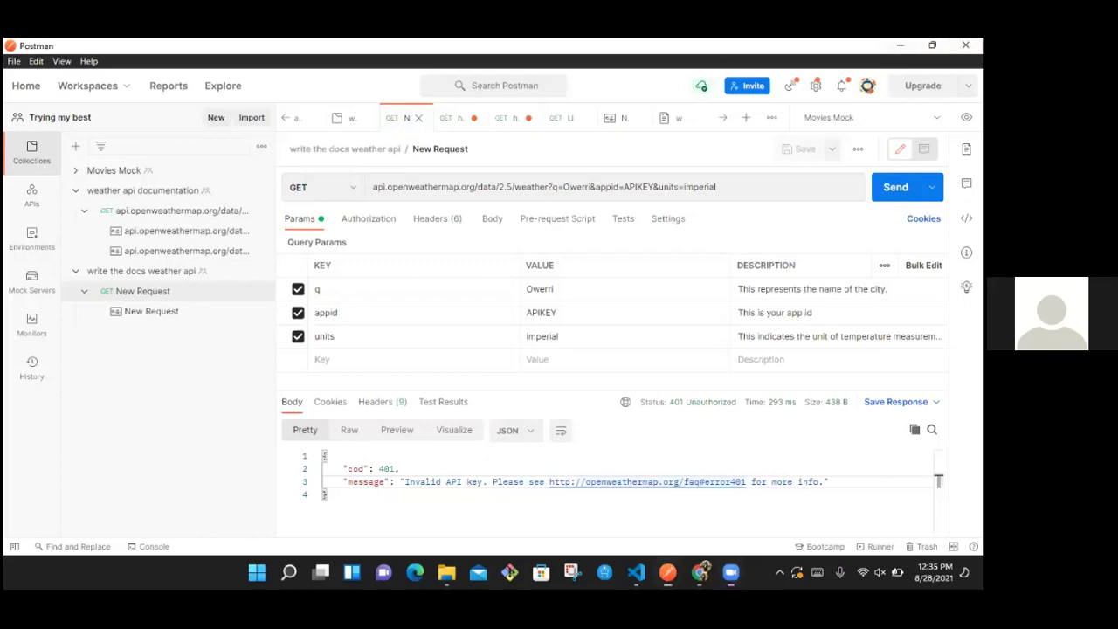
# Step: Clear away the Postman app and the weather api documentation preview, and switch to the Chrome window with the publication settings
pyautogui.click(932, 44)
pyautogui.click(900, 93)
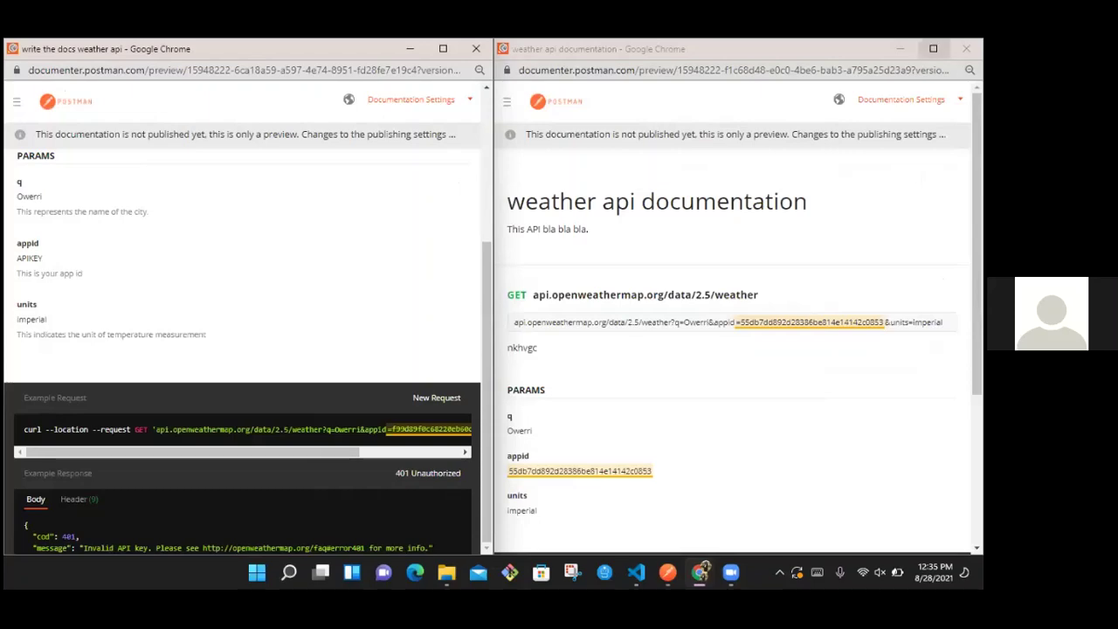
pyautogui.click(933, 49)
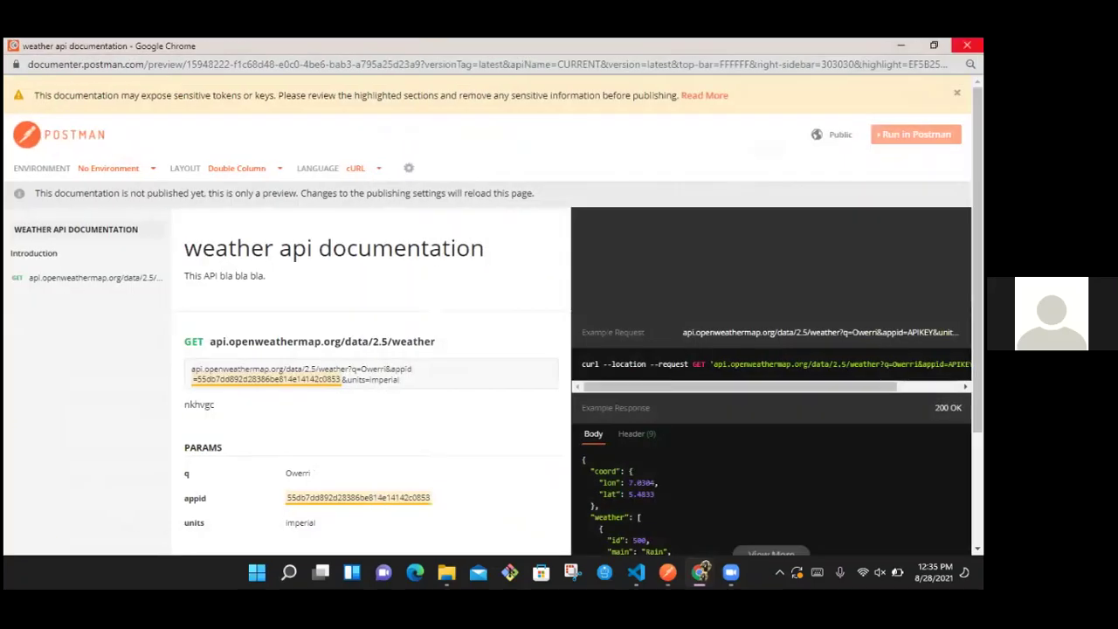
pyautogui.click(933, 44)
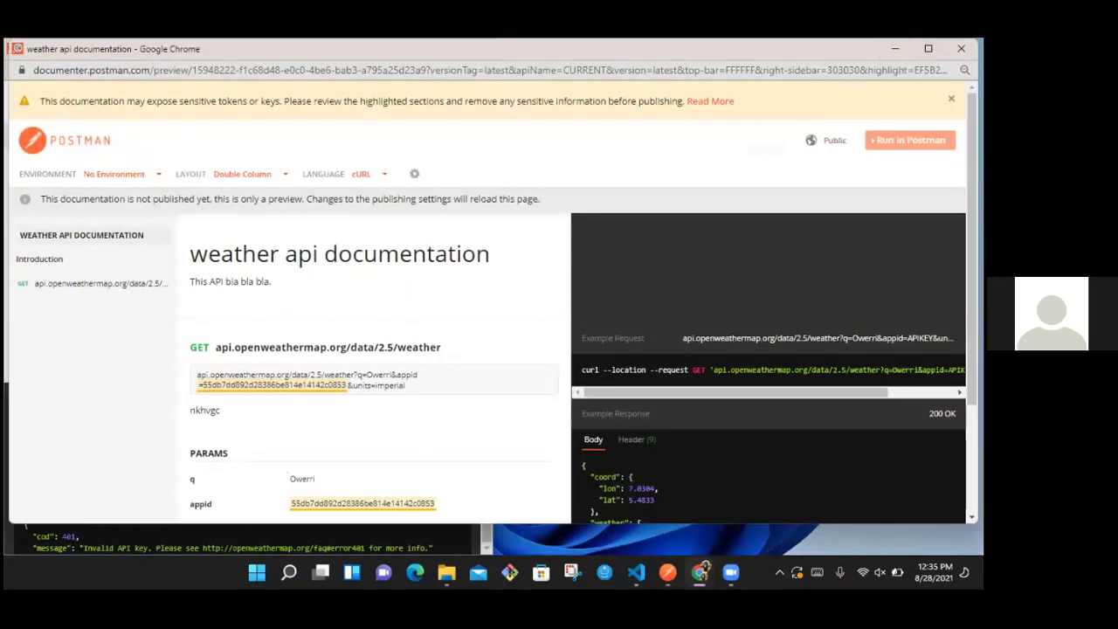
pyautogui.click(896, 49)
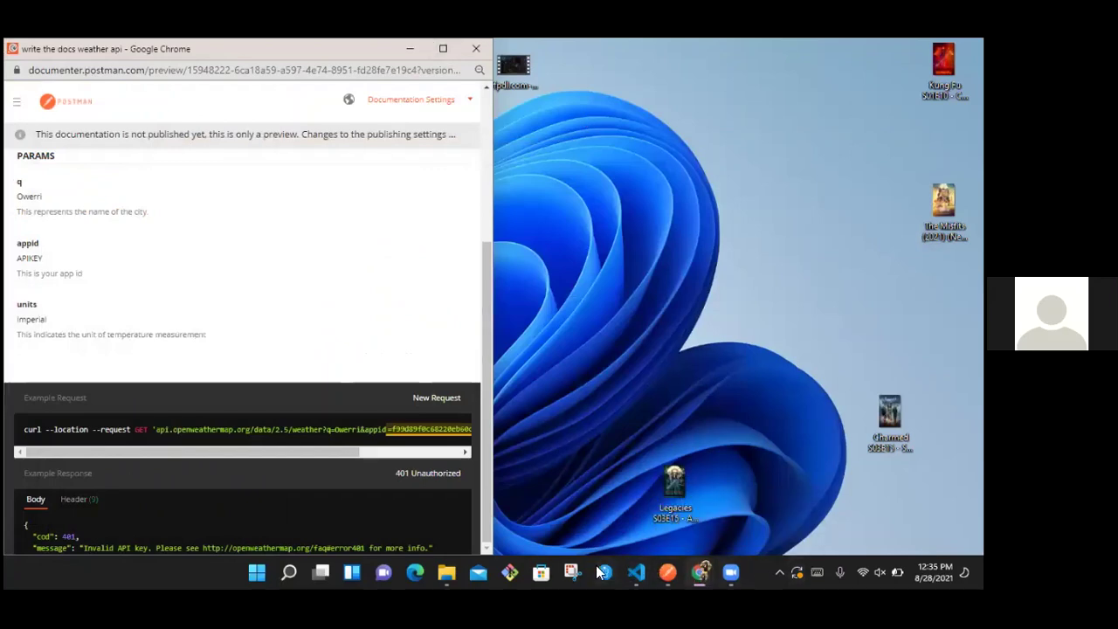
pyautogui.moveTo(702, 572)
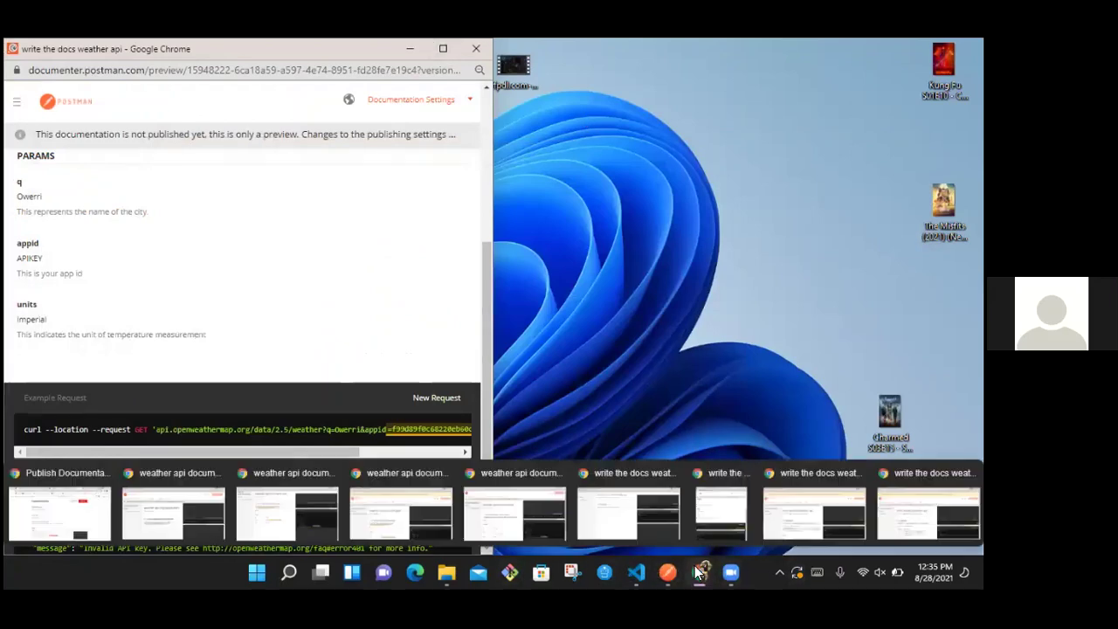
pyautogui.click(33, 501)
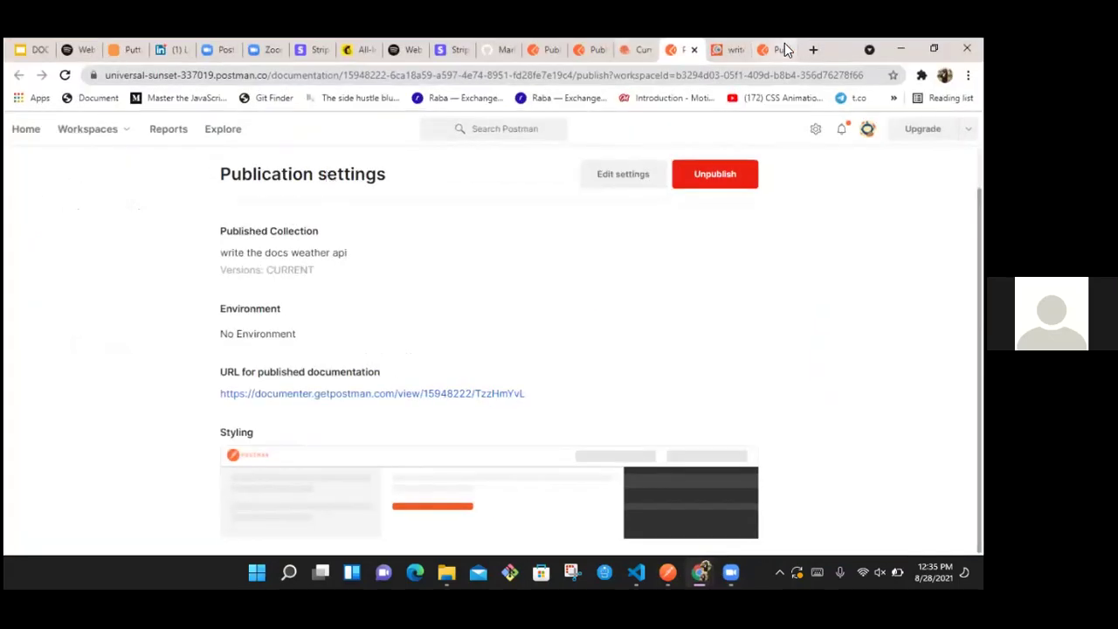
# Step: Review the publishing form of the write the docs weather api collection, and return to its public documentation page
pyautogui.click(769, 51)
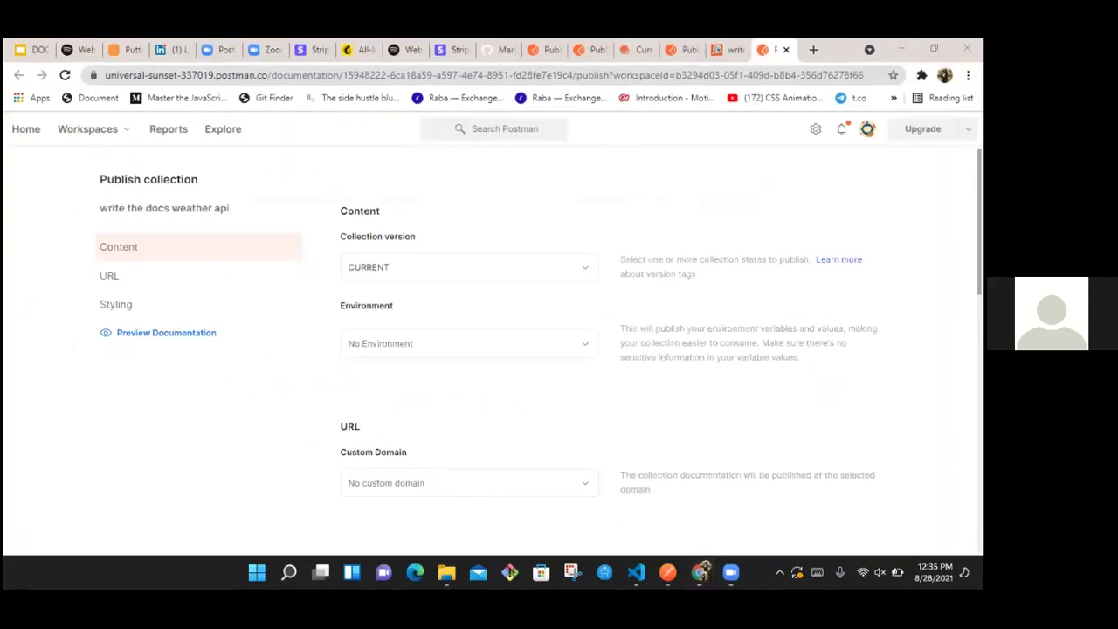
pyautogui.scroll(-10, 612, 349)
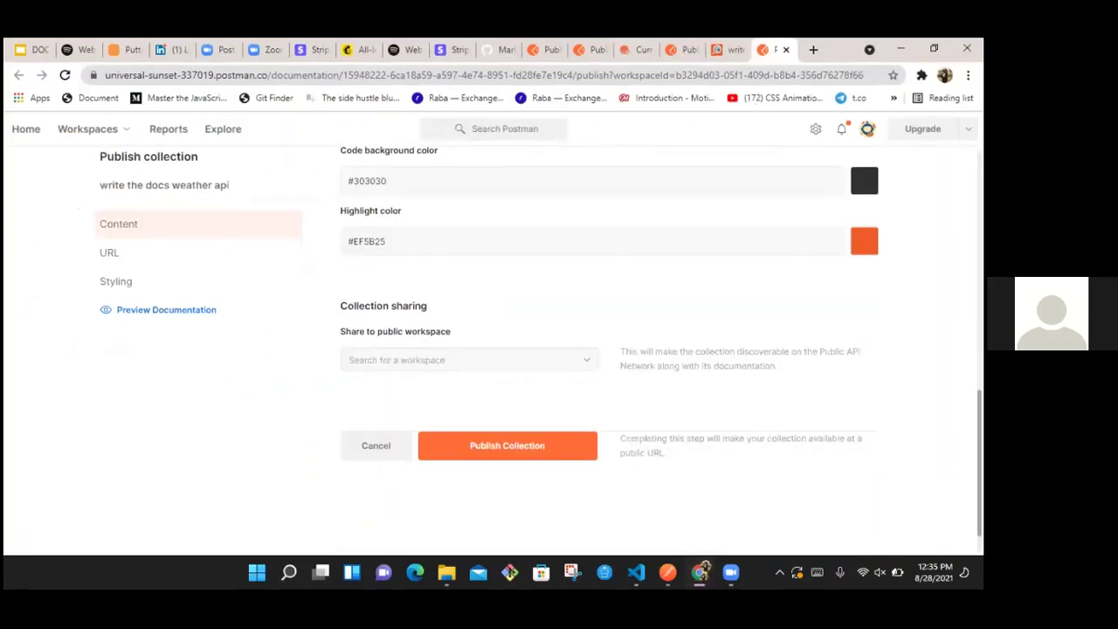
pyautogui.scroll(10, 660, 349)
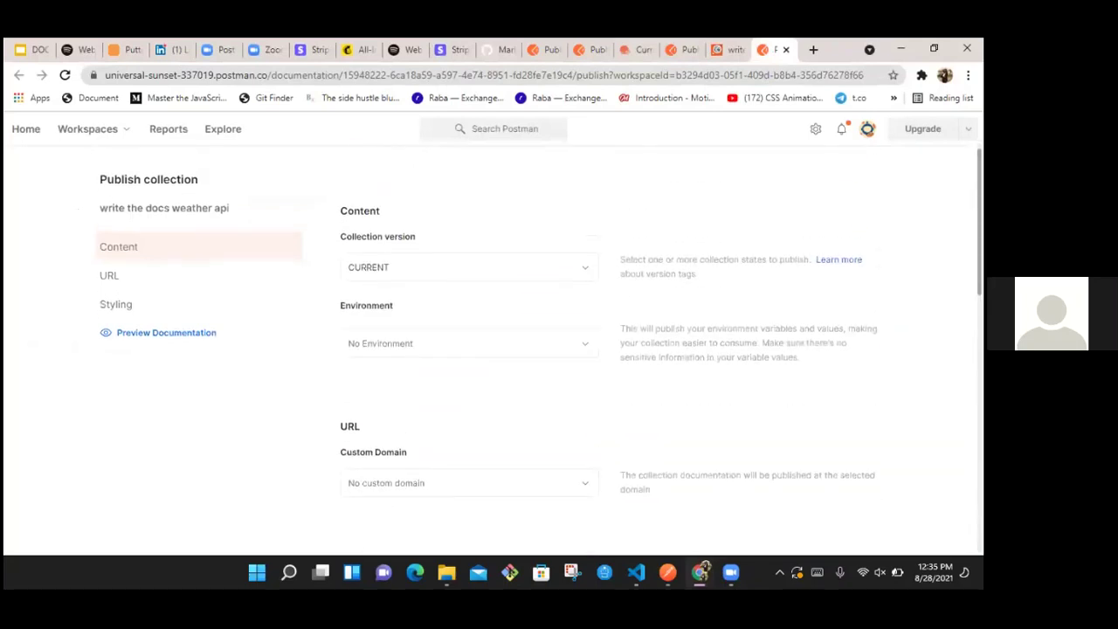
pyautogui.click(723, 47)
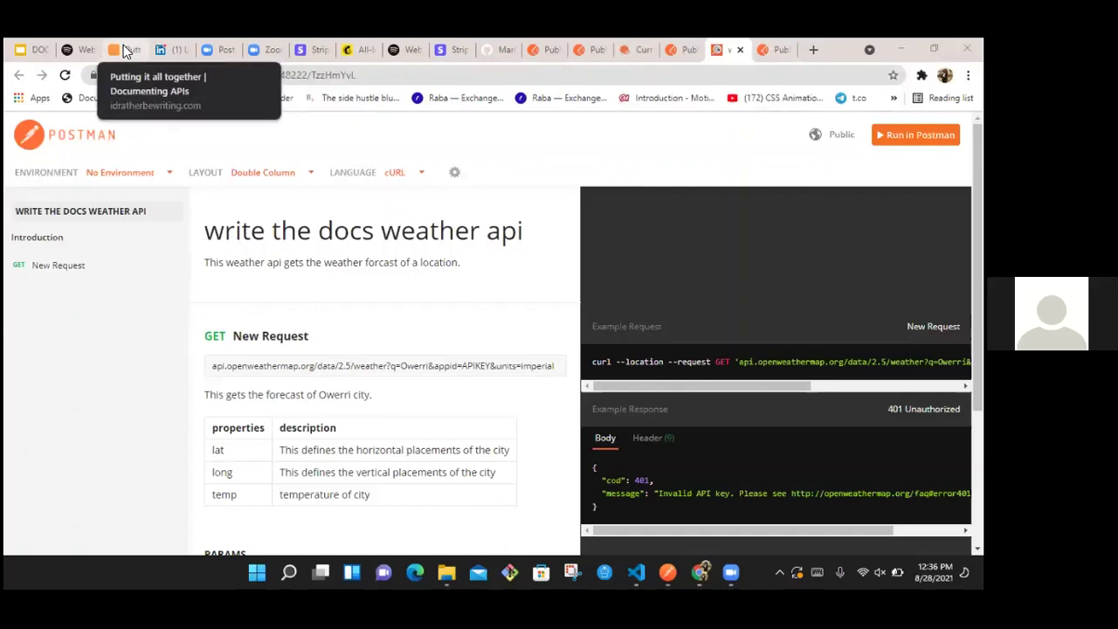
# Step: Open the account's API keys page on the OpenWeather site and highlight the existing key
pyautogui.click(648, 49)
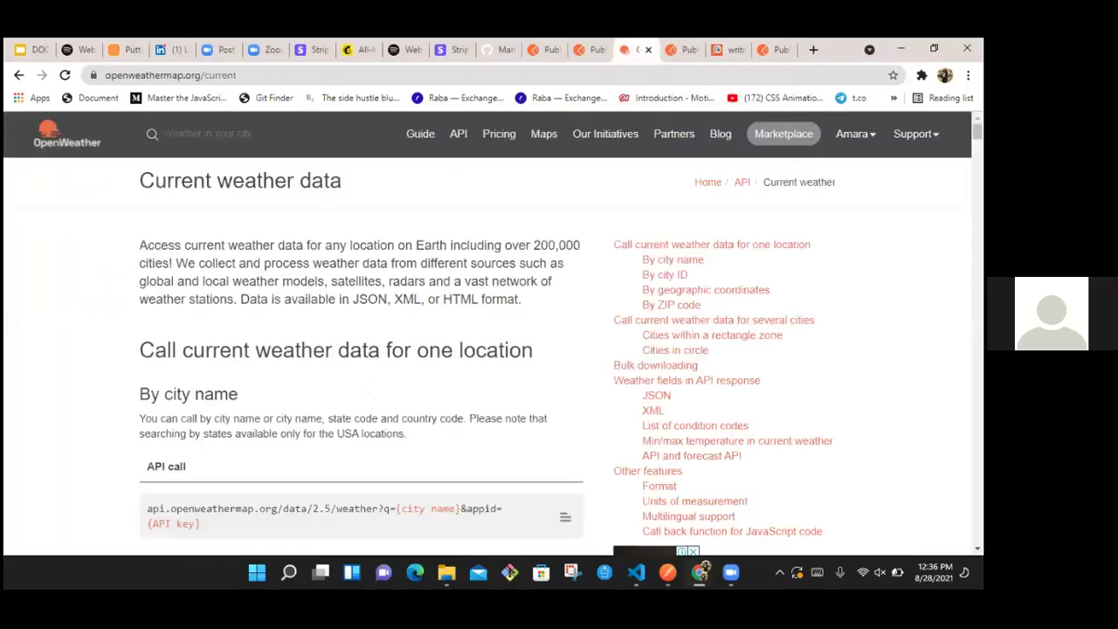
pyautogui.click(855, 134)
pyautogui.moveTo(856, 134)
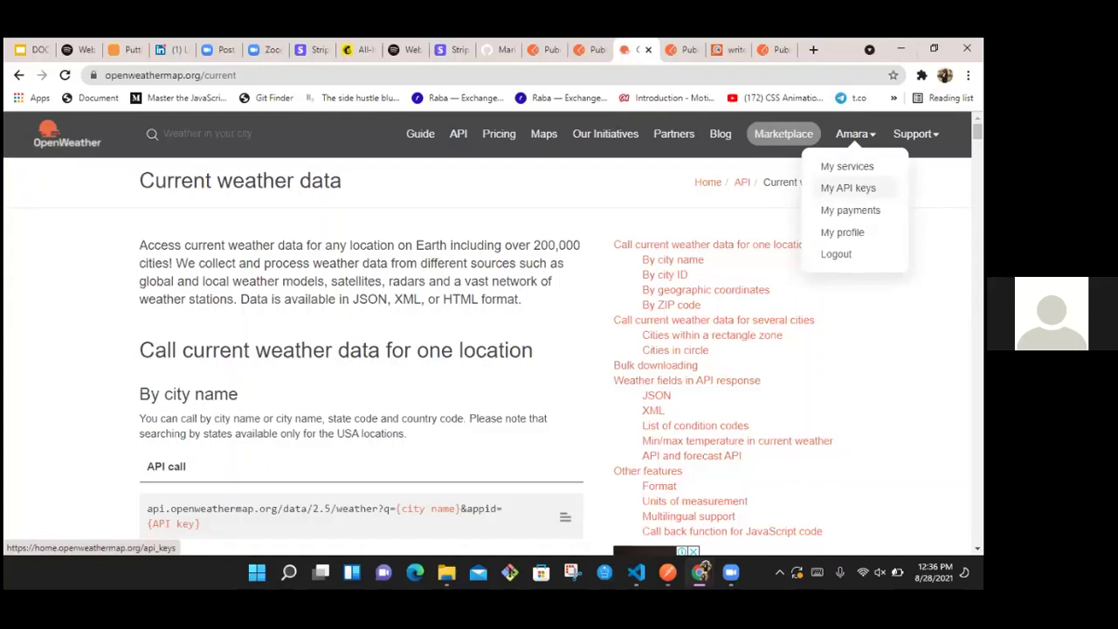
pyautogui.click(848, 188)
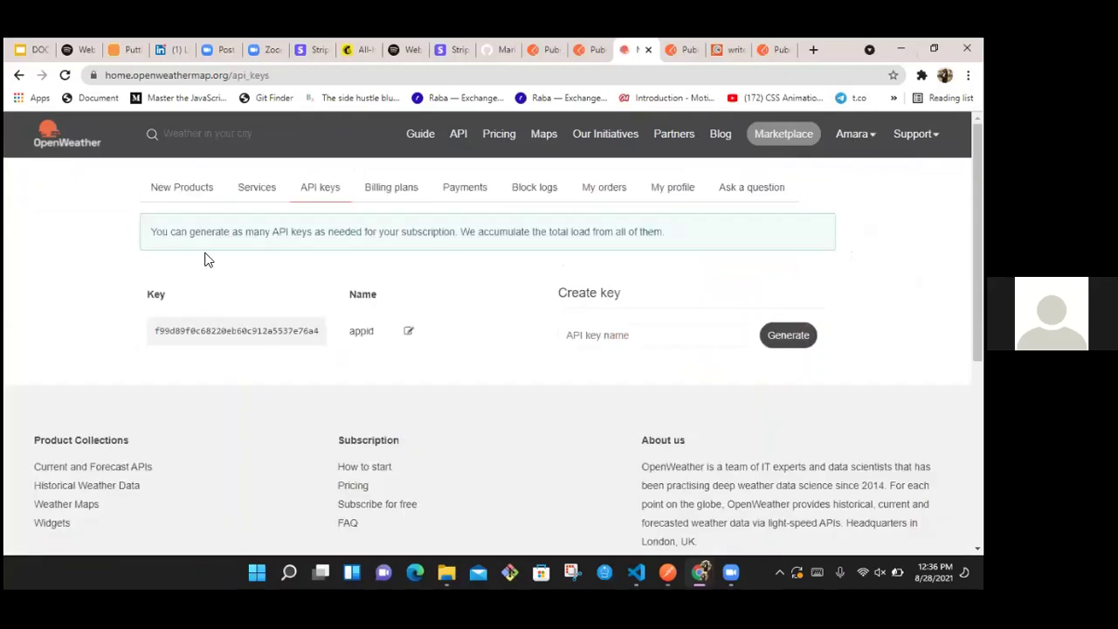
pyautogui.doubleClick(193, 329)
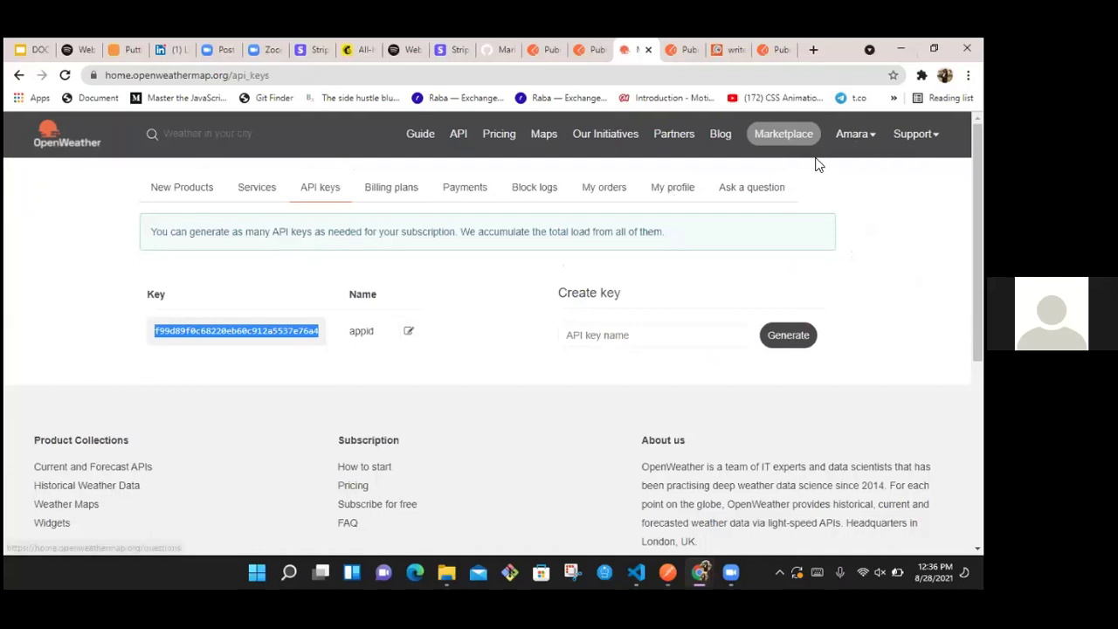
pyautogui.click(305, 337)
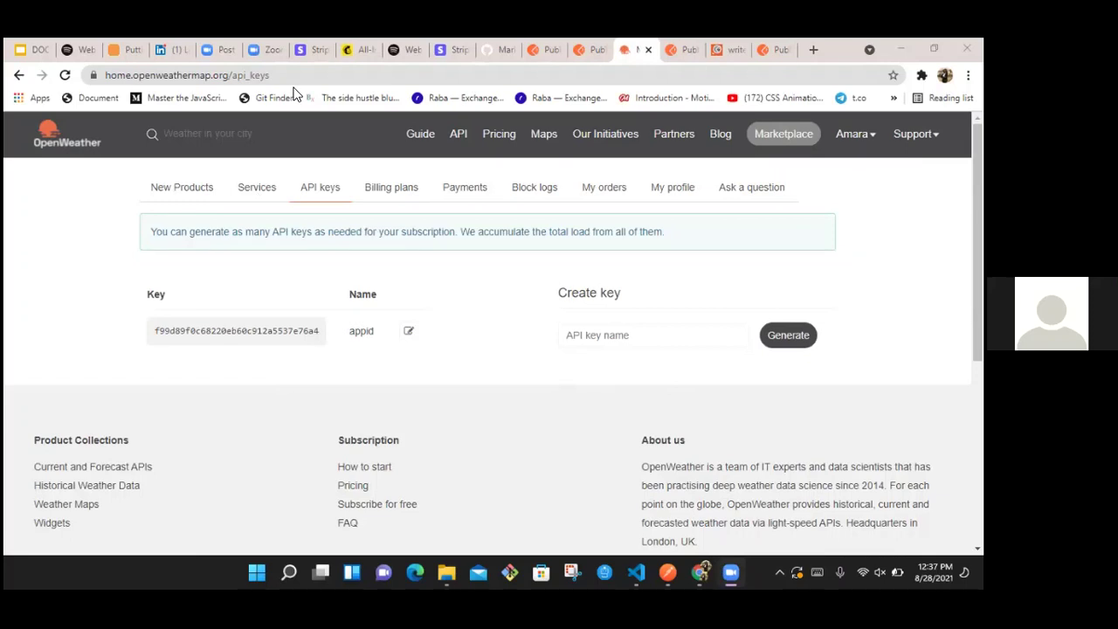
# Step: Unpublish the write the docs weather api collection, and reopen its publishing form from the collection's documentation
pyautogui.click(684, 50)
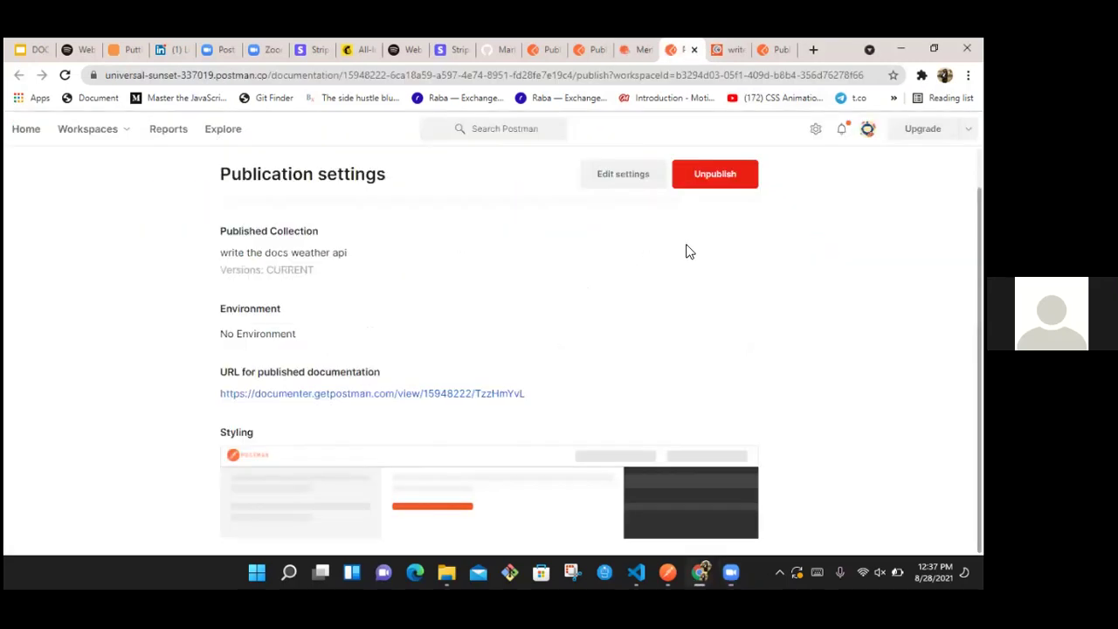
pyautogui.click(747, 183)
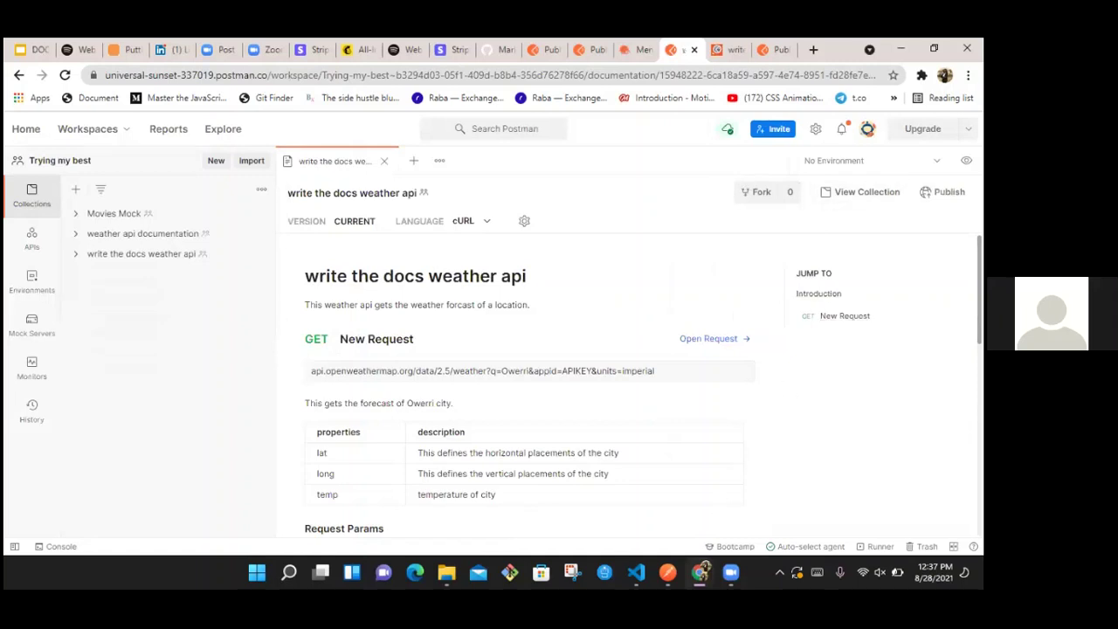
pyautogui.scroll(-10, 525, 393)
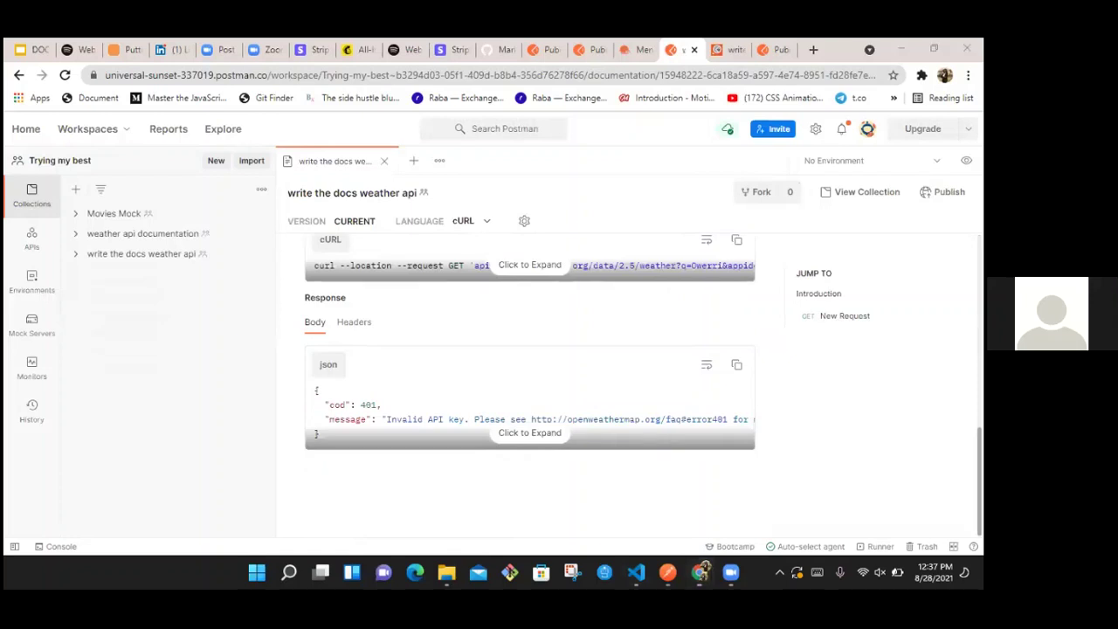
pyautogui.click(943, 191)
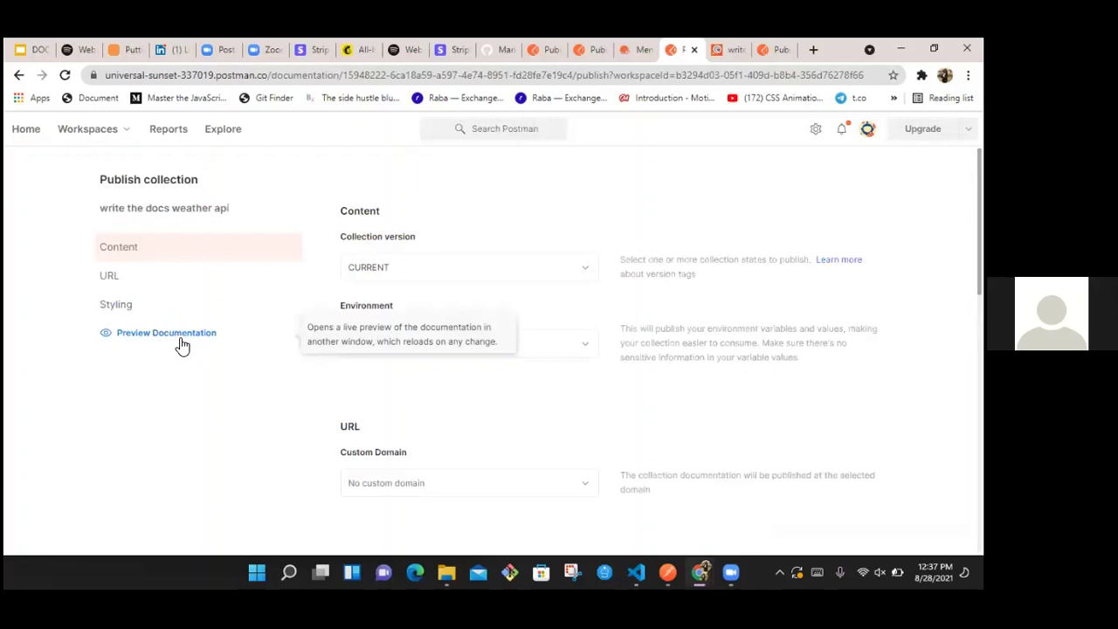
# Step: Close the two older Postman publishing tabs and the OpenWeather API keys tab
pyautogui.click(554, 54)
pyautogui.click(559, 49)
pyautogui.click(558, 49)
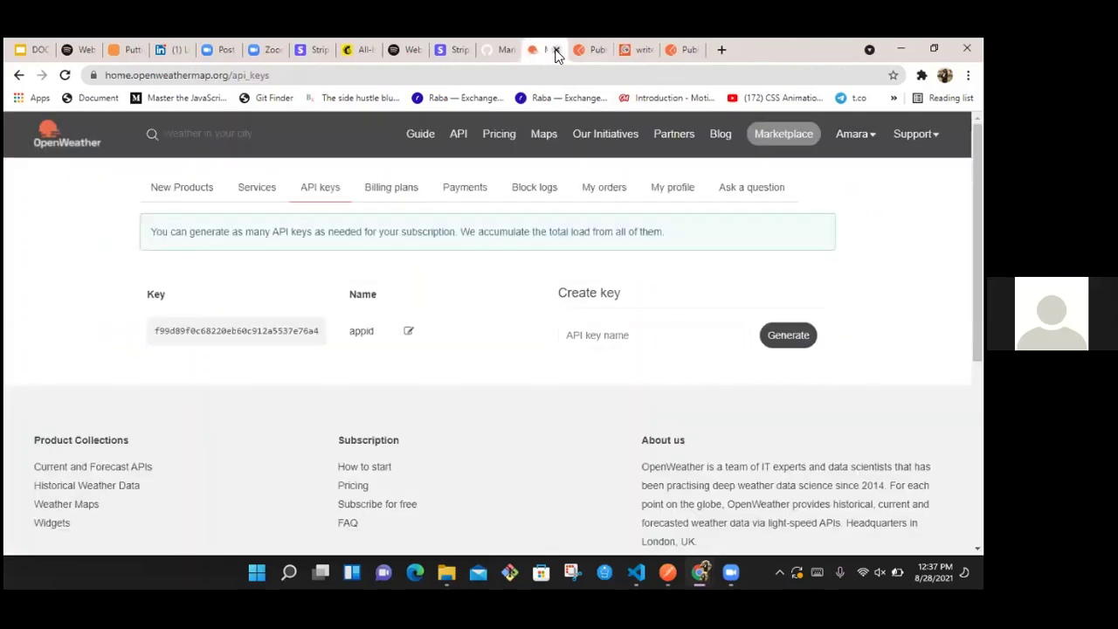
pyautogui.click(556, 50)
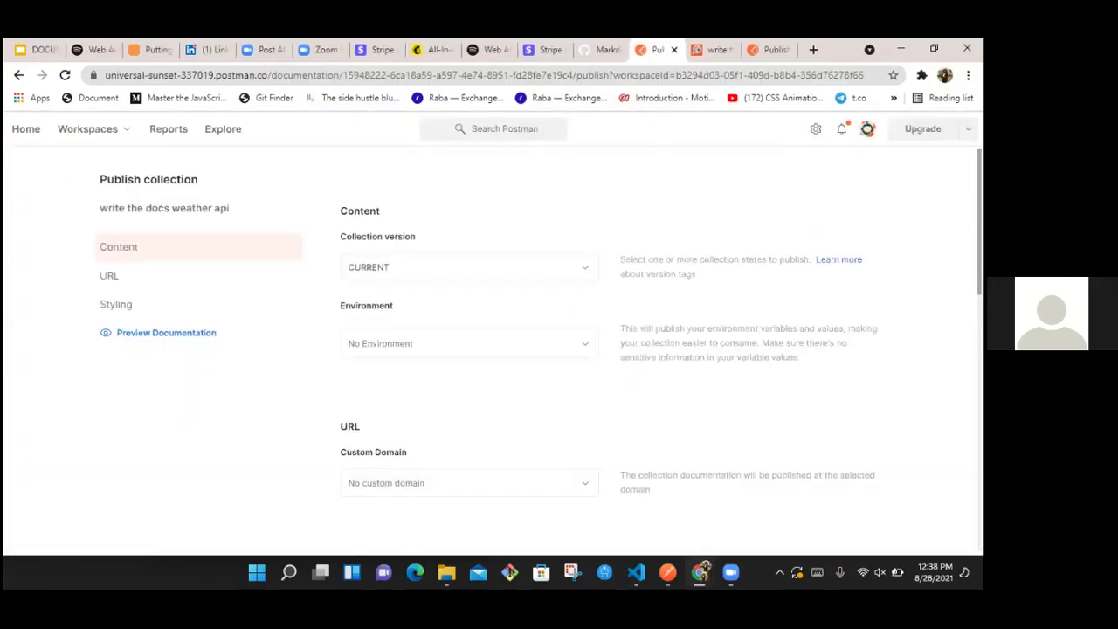
# Step: Publish the write the docs weather api collection again with version CURRENT, no environment and the double-column layout
pyautogui.press('End')
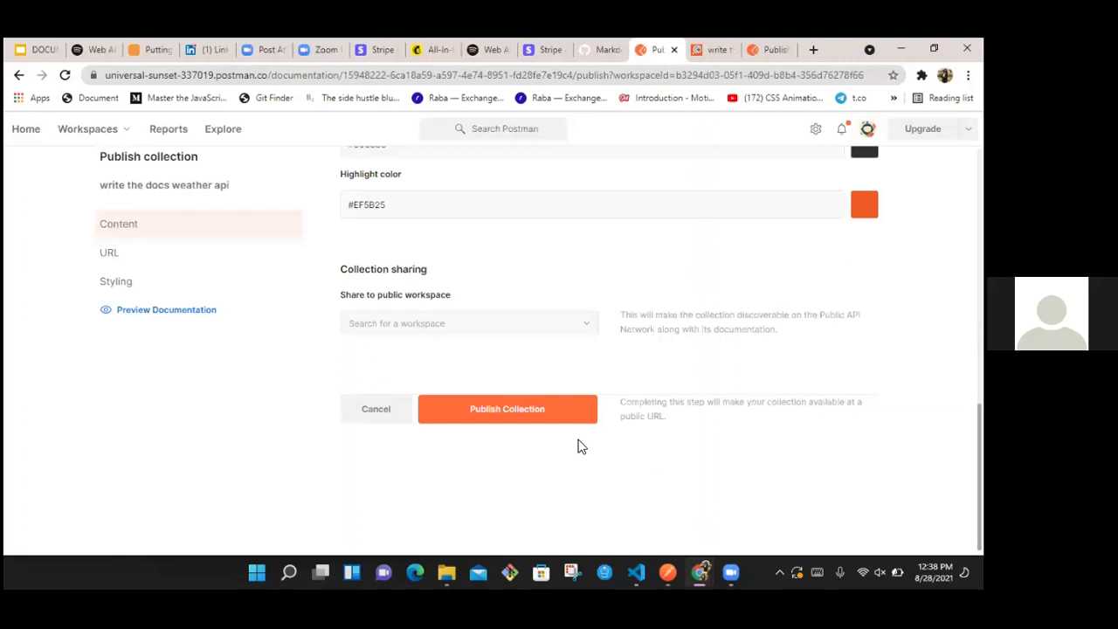
pyautogui.scroll(10, 612, 349)
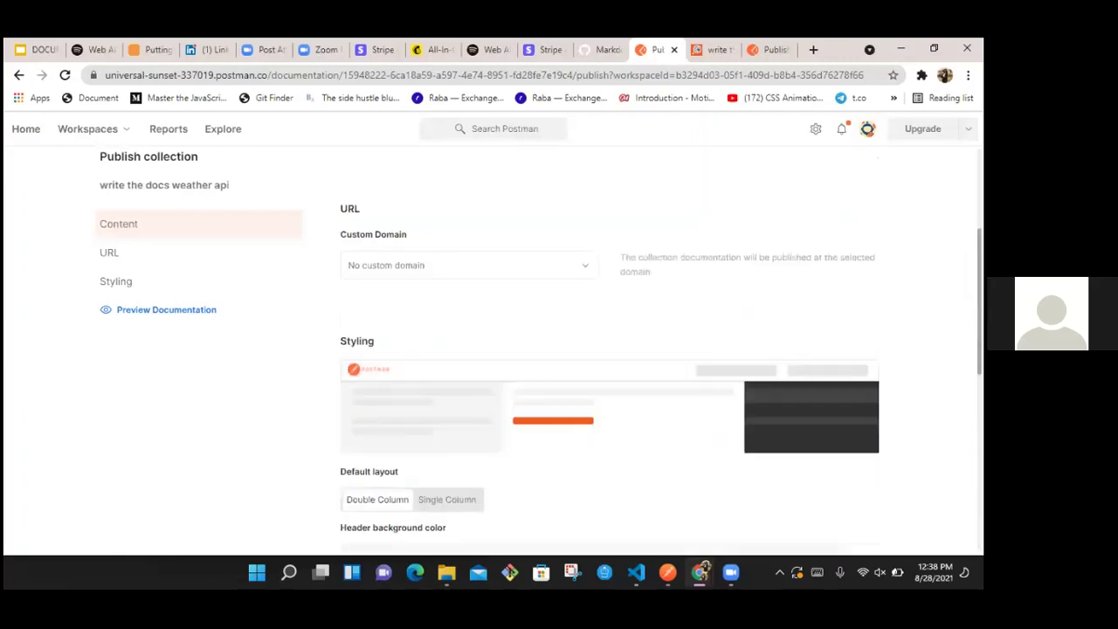
pyautogui.press('End')
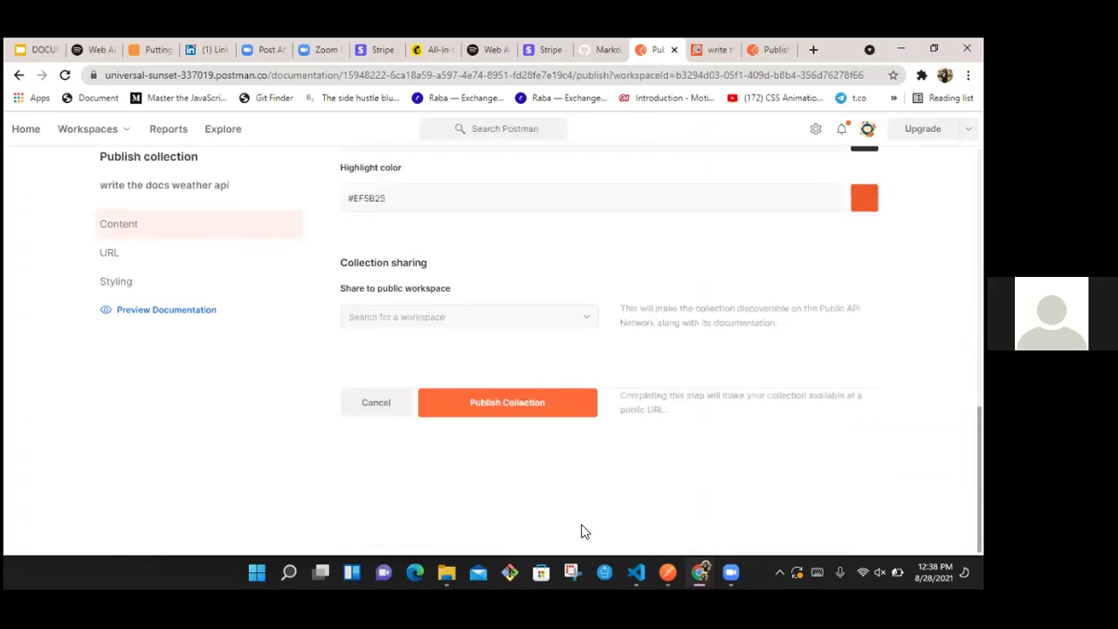
pyautogui.click(479, 400)
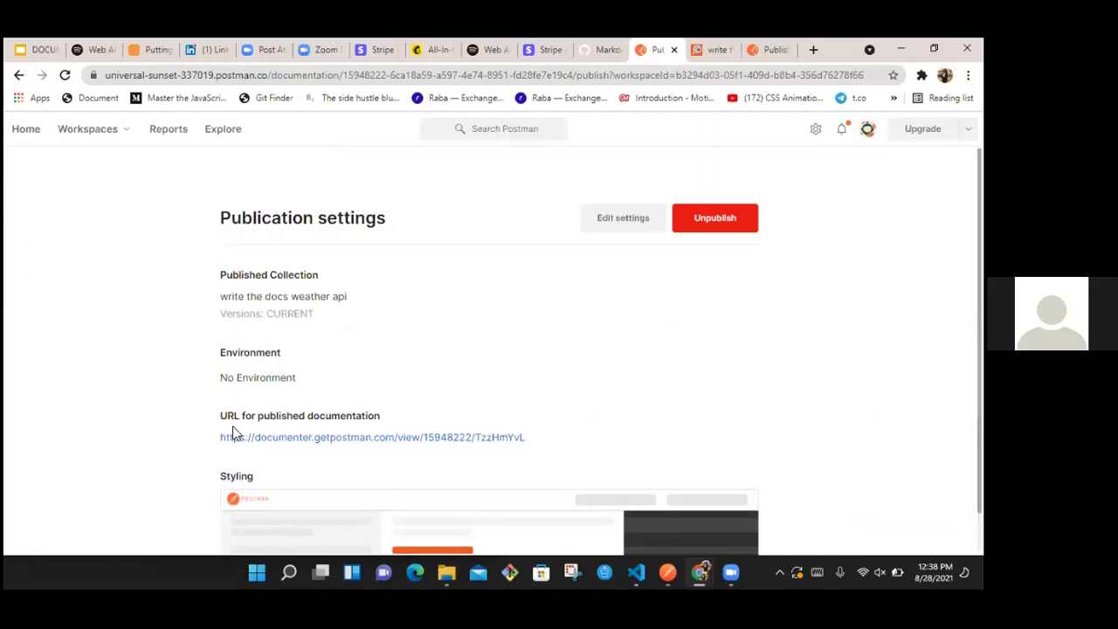
# Step: Open the published documentation's URL in a new browser tab and close the older duplicate documentation tab
pyautogui.click(338, 441)
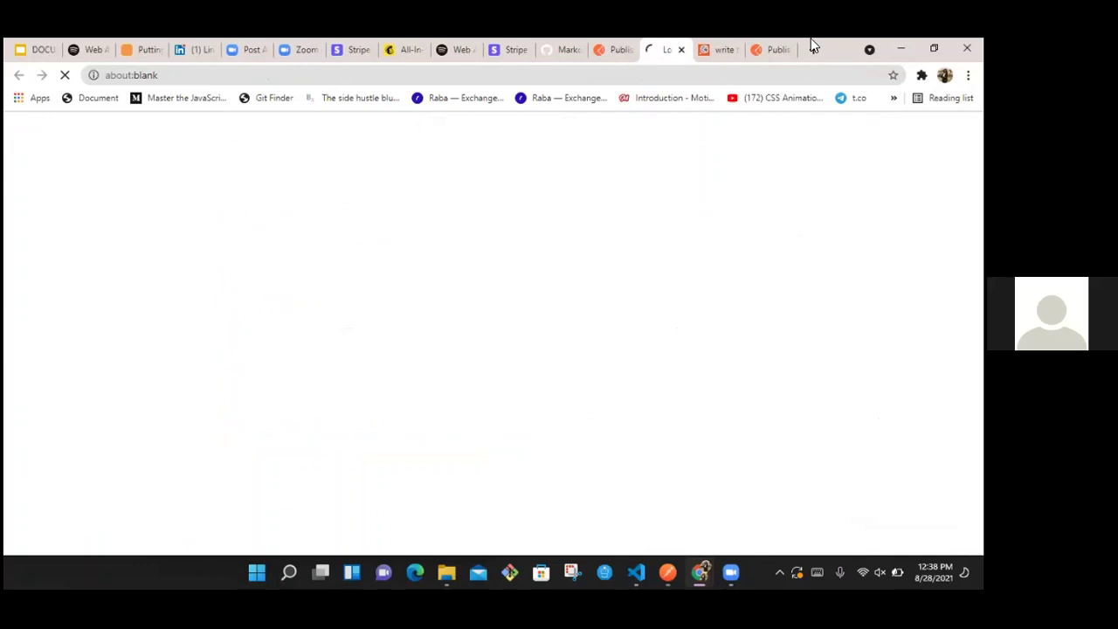
pyautogui.click(732, 51)
pyautogui.click(734, 50)
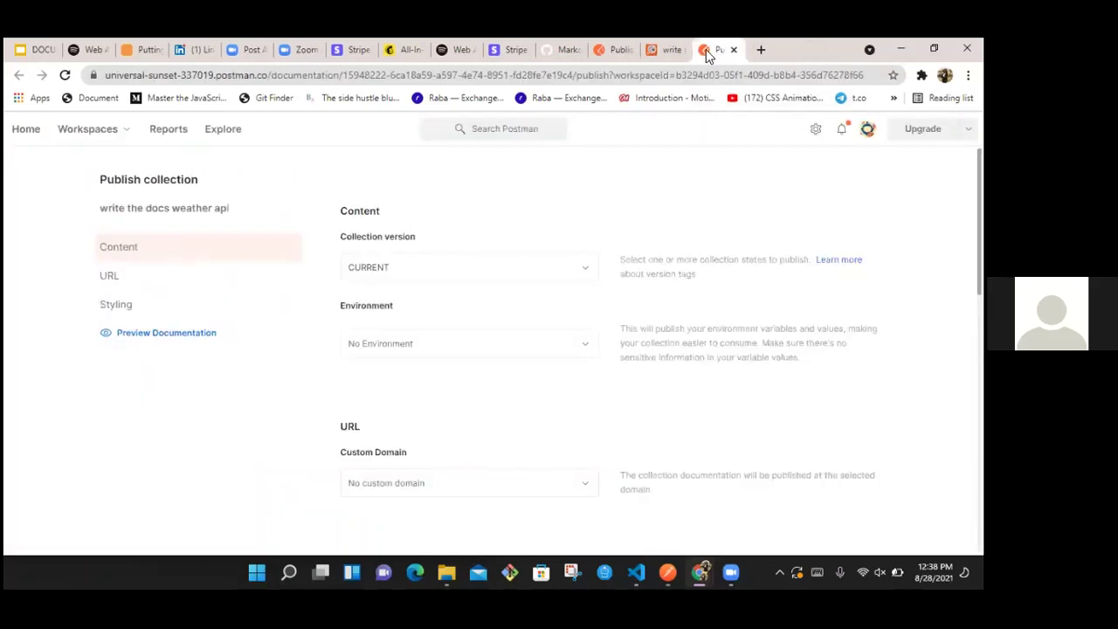
pyautogui.click(662, 49)
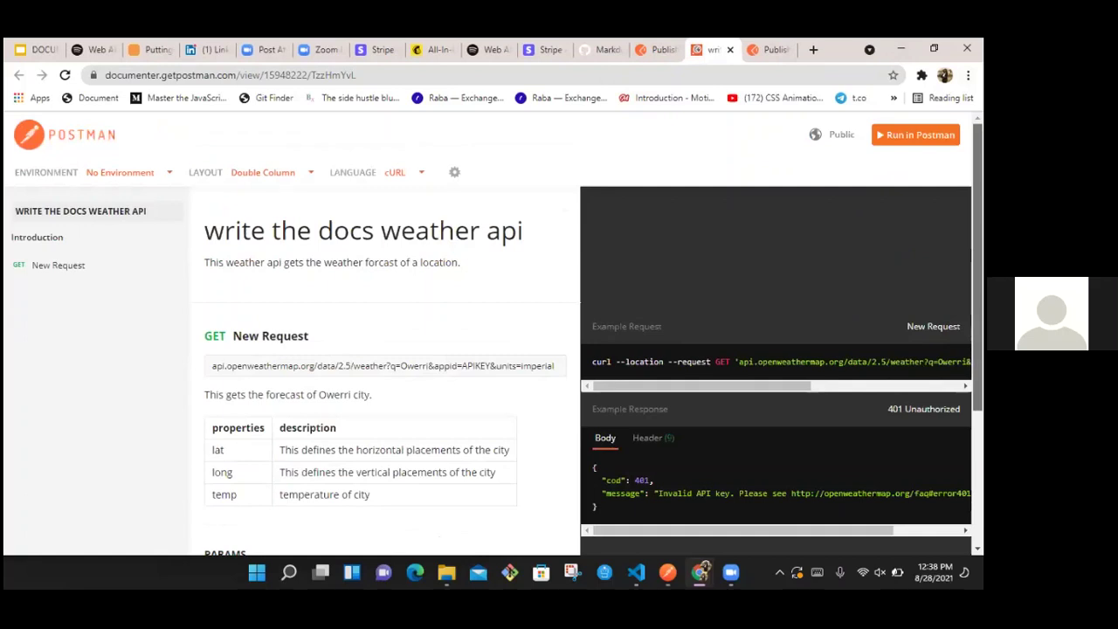
# Step: Examine the public documentation's request, properties table, parameters, and example request and response
pyautogui.scroll(-3, 559, 349)
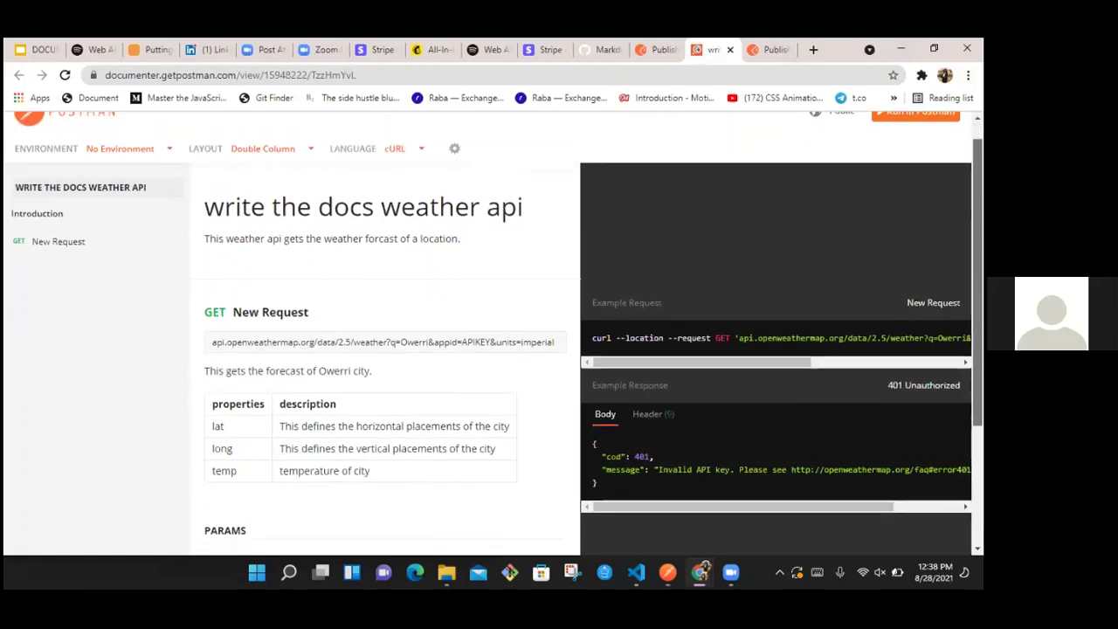
pyautogui.scroll(3, 511, 245)
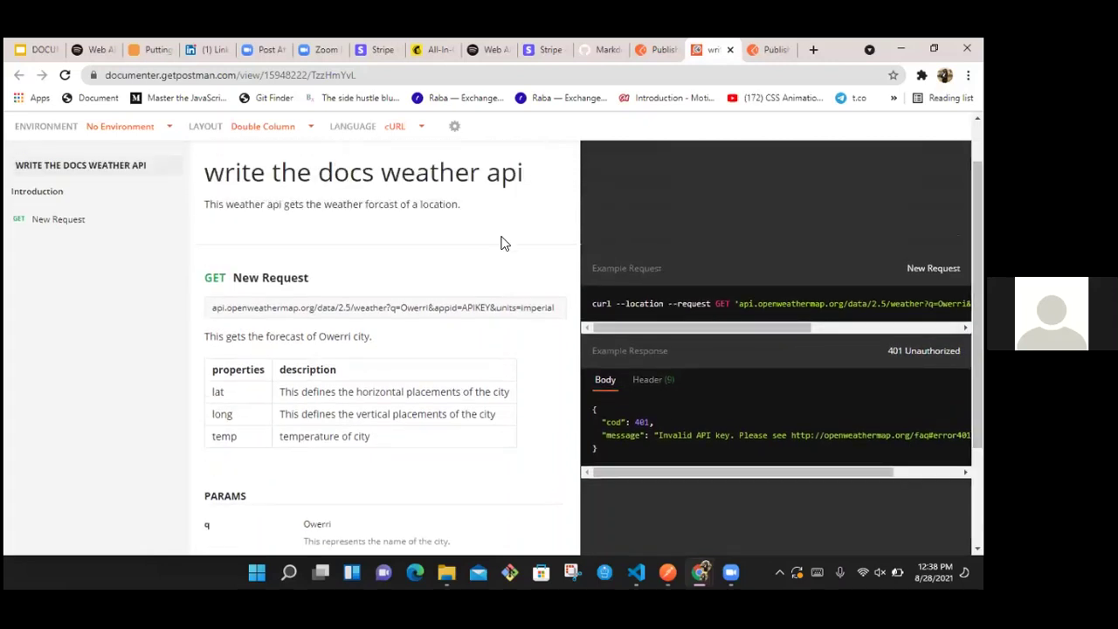
pyautogui.moveTo(701, 303); pyautogui.dragTo(810, 344)
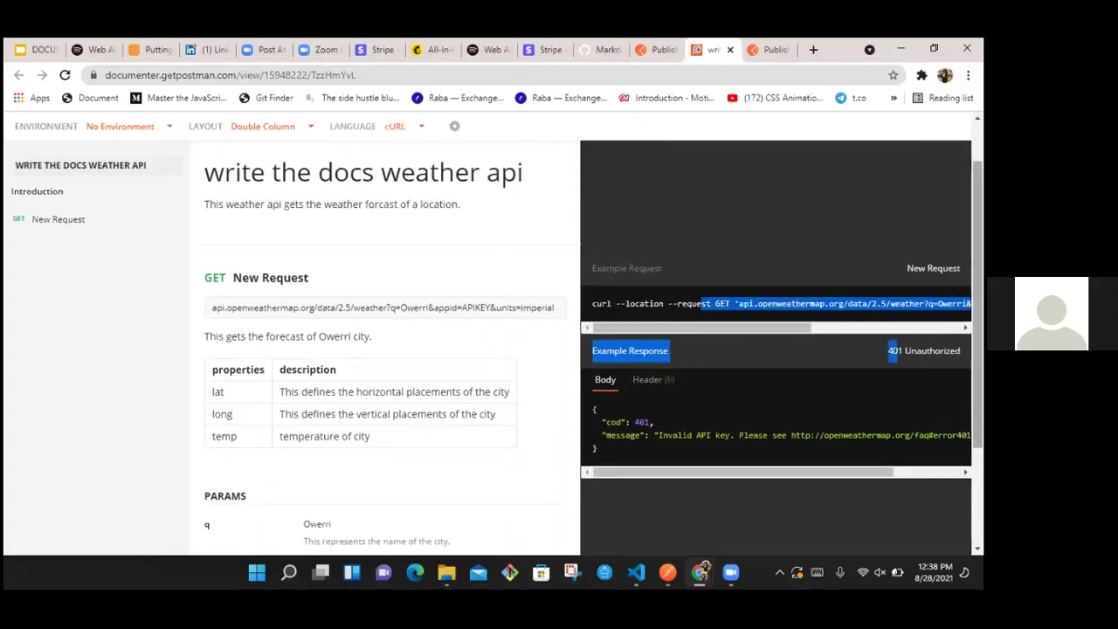
pyautogui.click(633, 271)
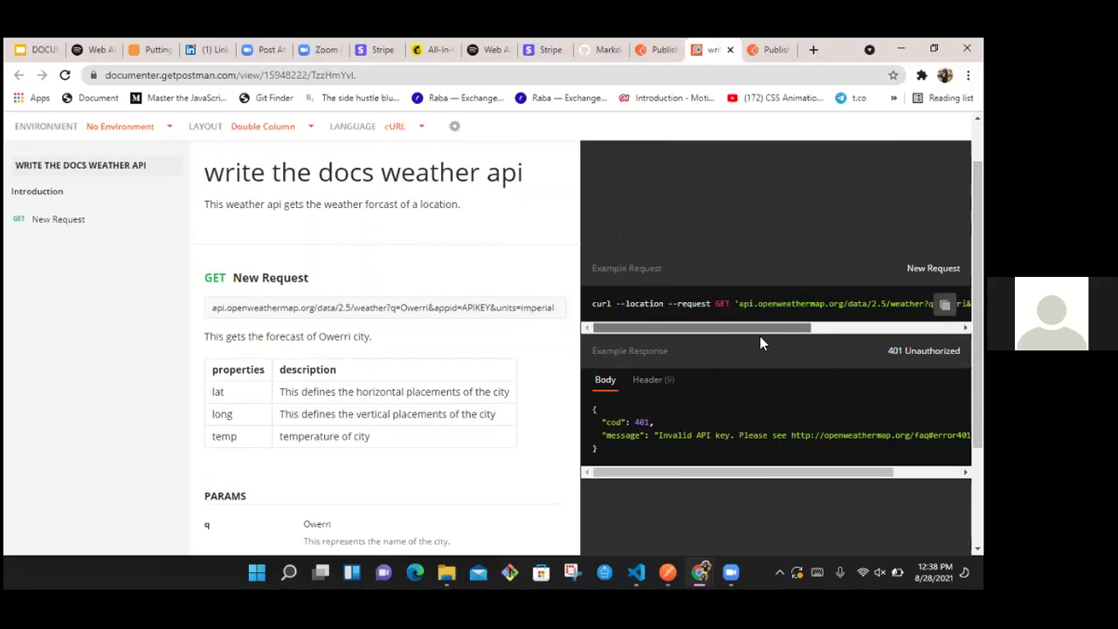
pyautogui.moveTo(760, 330)
pyautogui.mouseDown()
pyautogui.moveTo(908, 330)
pyautogui.moveTo(751, 331)
pyautogui.mouseUp()
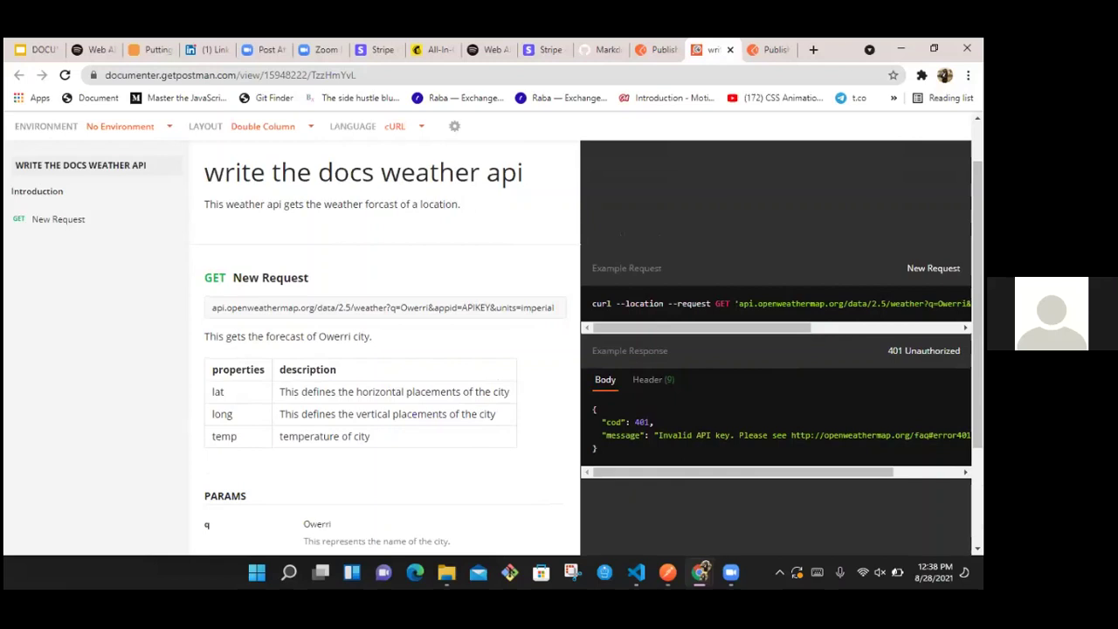
pyautogui.scroll(-2, 680, 310)
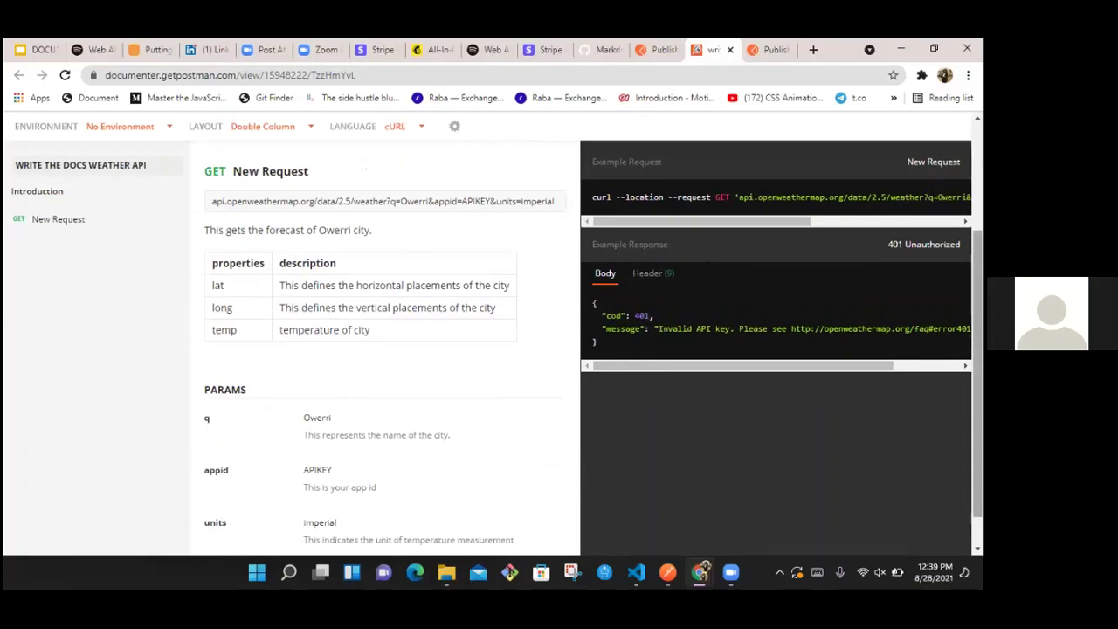
pyautogui.scroll(1, 542, 345)
pyautogui.scroll(1, 476, 288)
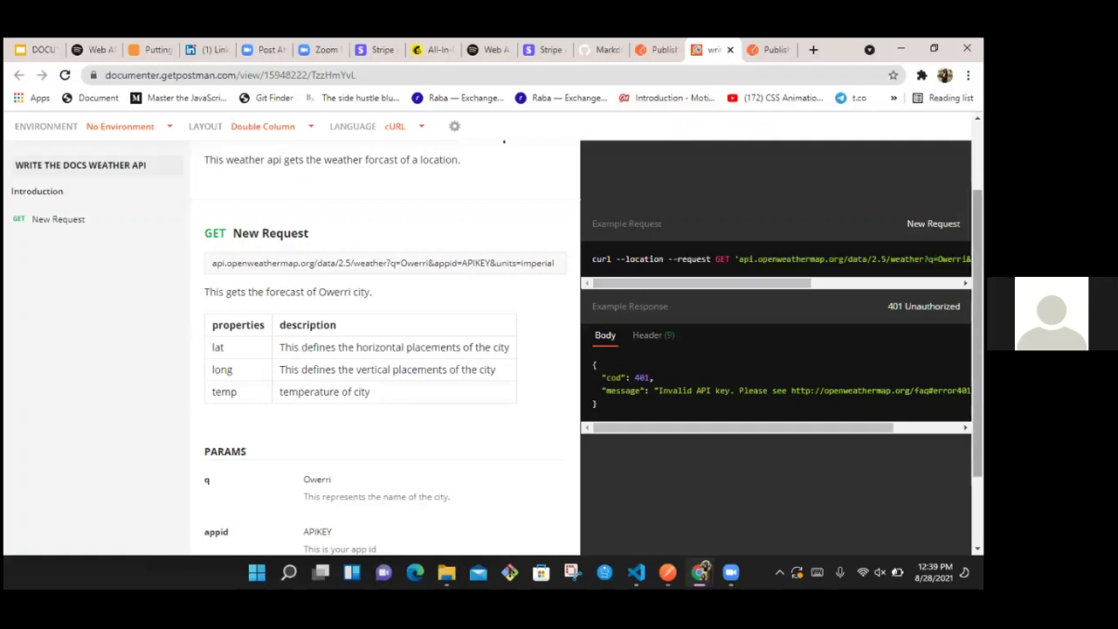
# Step: Read through the published weather API page from its title and introduction down to the q, appid and units parameters
pyautogui.scroll(-2, 504, 142)
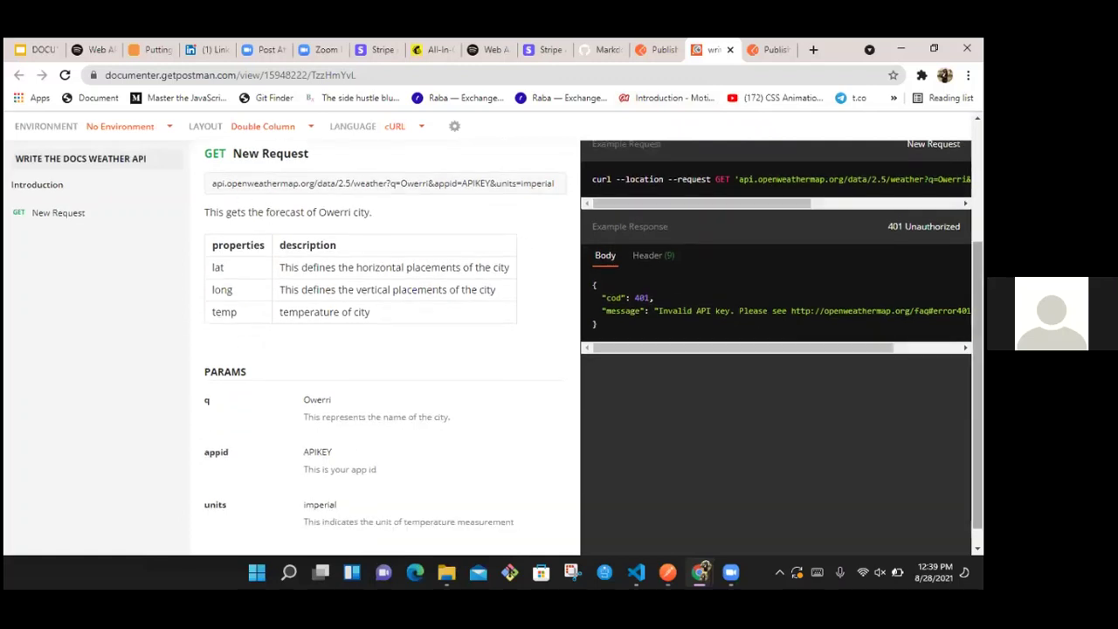
pyautogui.scroll(5, 489, 271)
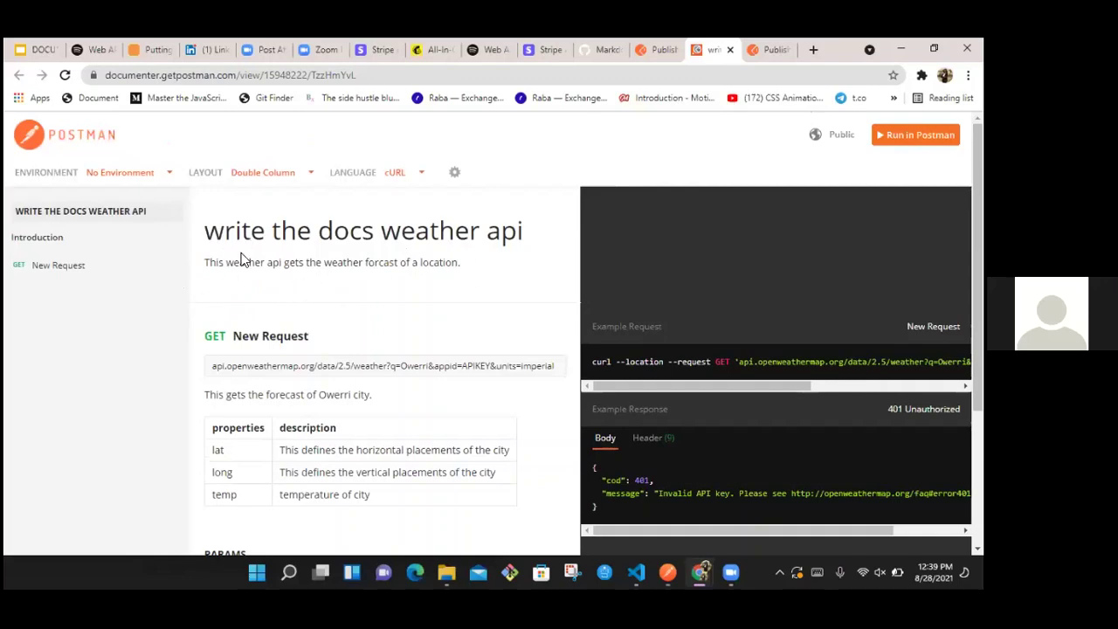
pyautogui.scroll(-2, 257, 364)
pyautogui.scroll(2, 257, 365)
pyautogui.scroll(-3, 257, 364)
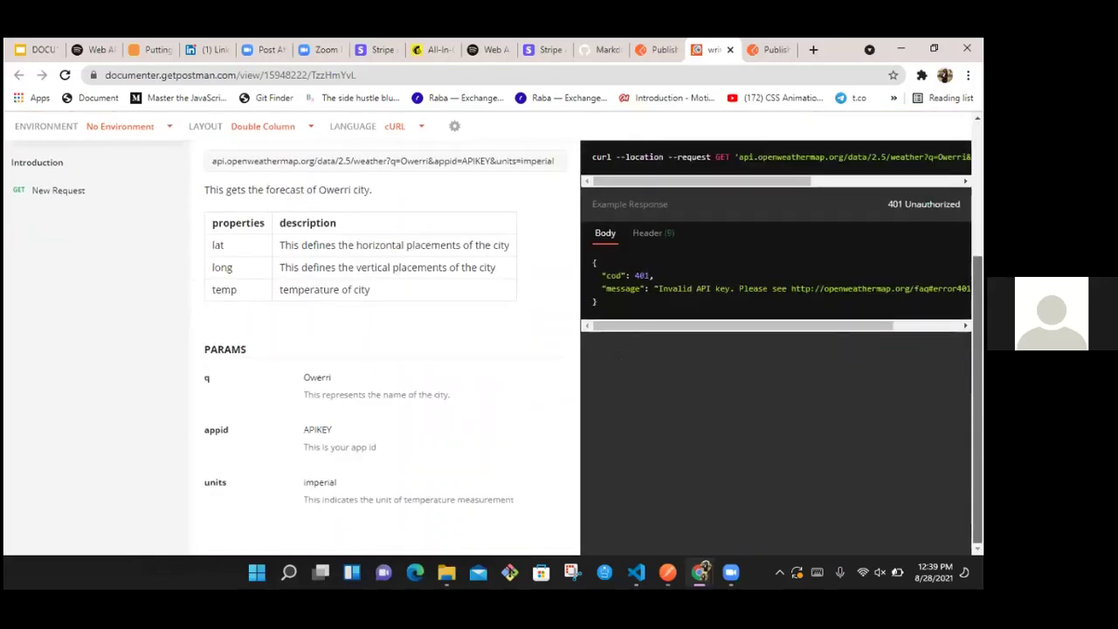
pyautogui.scroll(1, 257, 364)
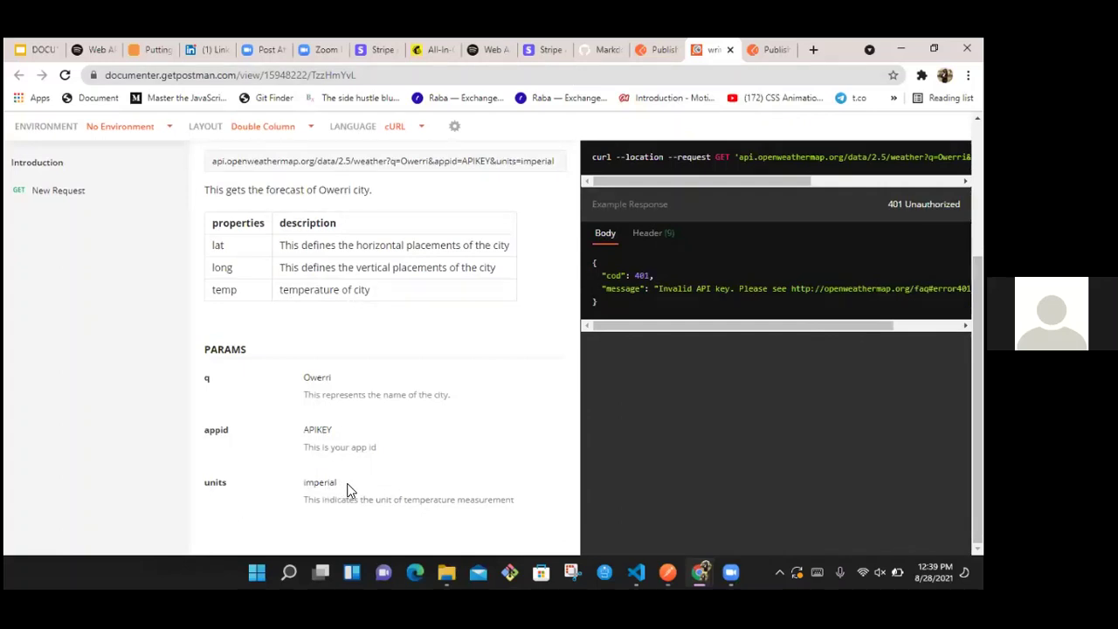
pyautogui.scroll(2, 822, 479)
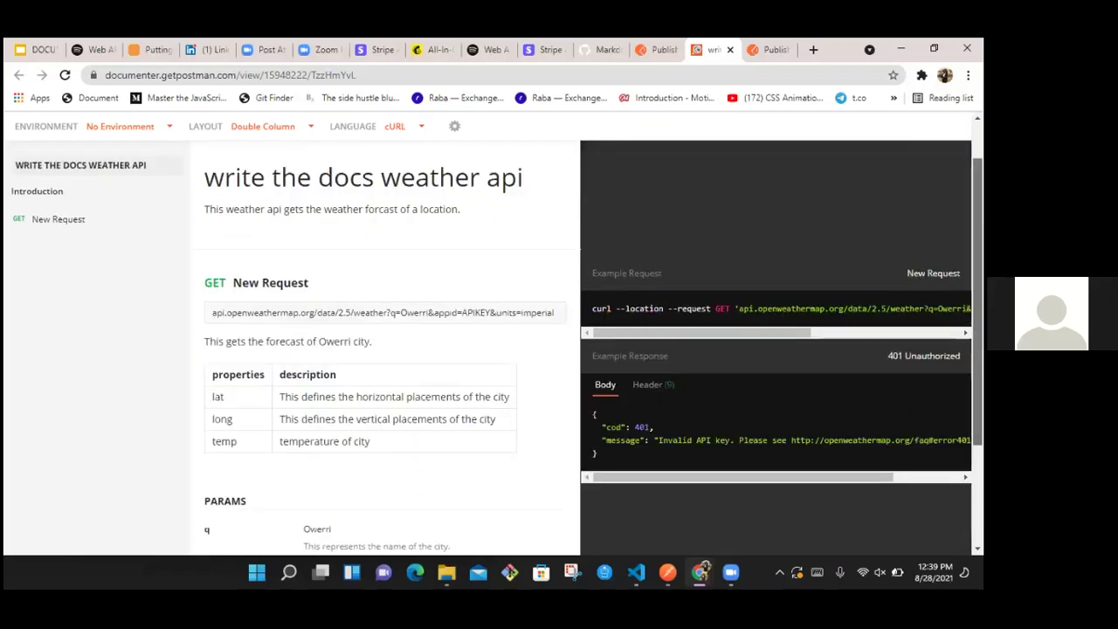
pyautogui.scroll(1, 580, 199)
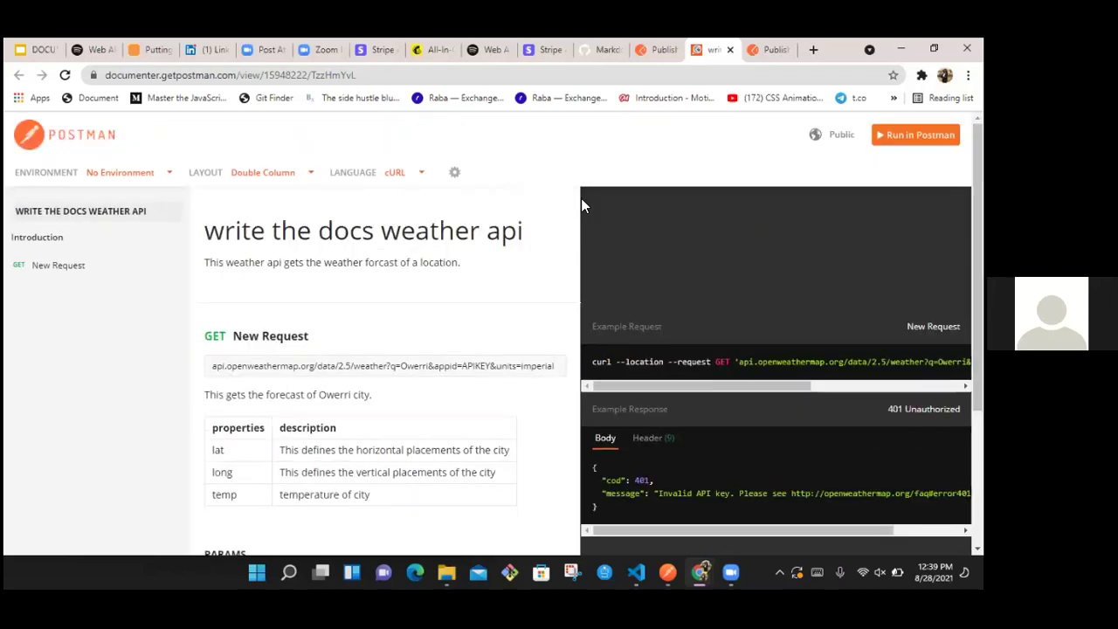
# Step: Preview the example request in JavaScript - Fetch and JavaScript - XHR, and return the documentation language to cURL
pyautogui.click(407, 172)
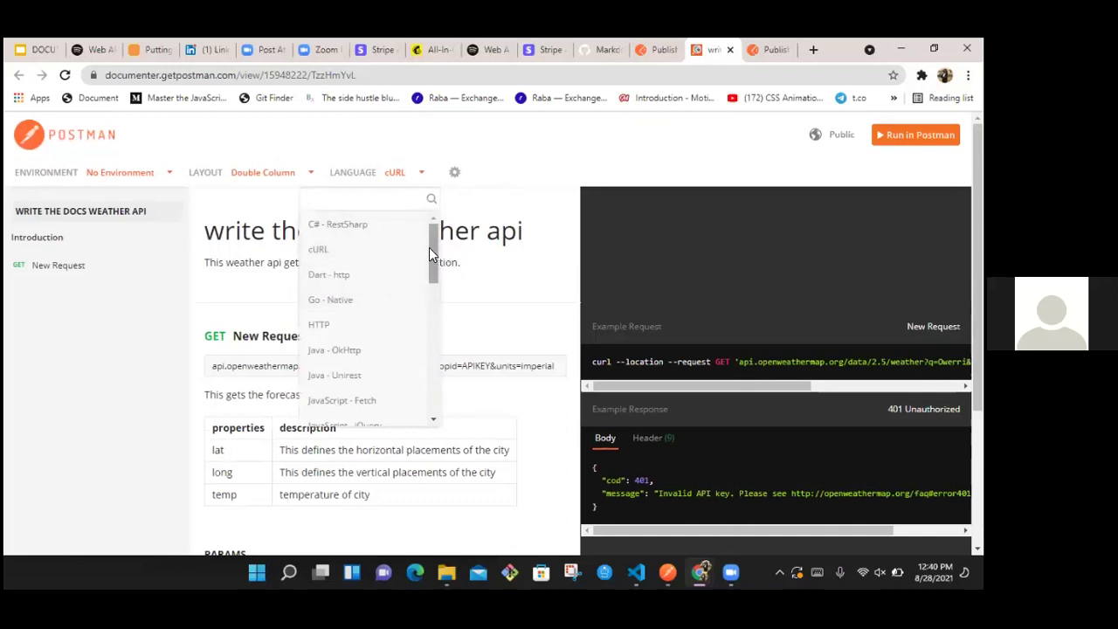
pyautogui.click(378, 400)
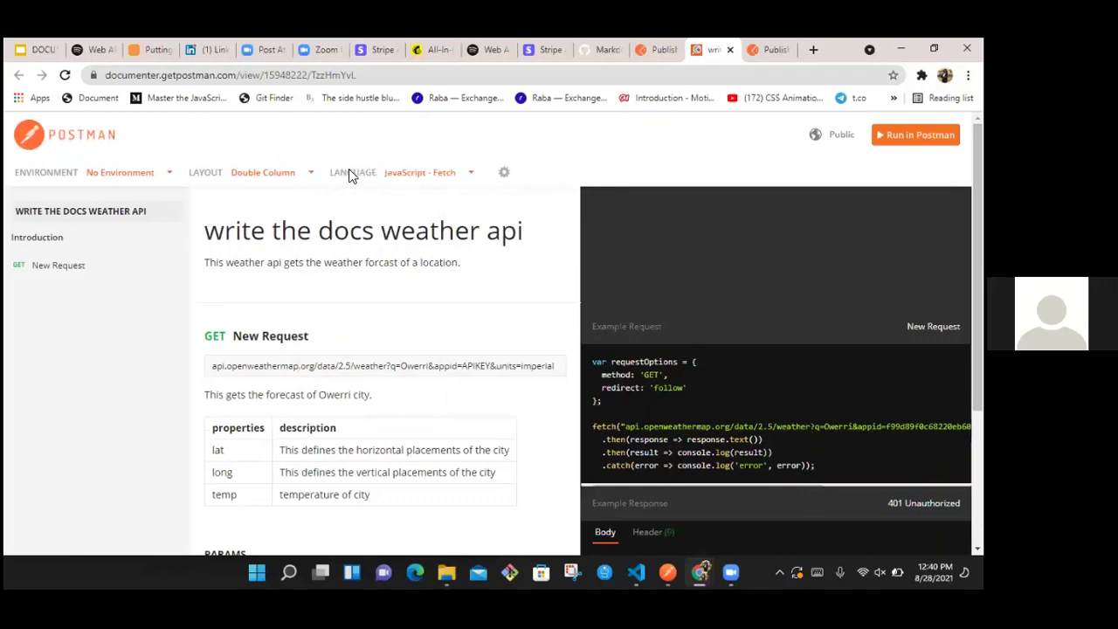
pyautogui.click(425, 178)
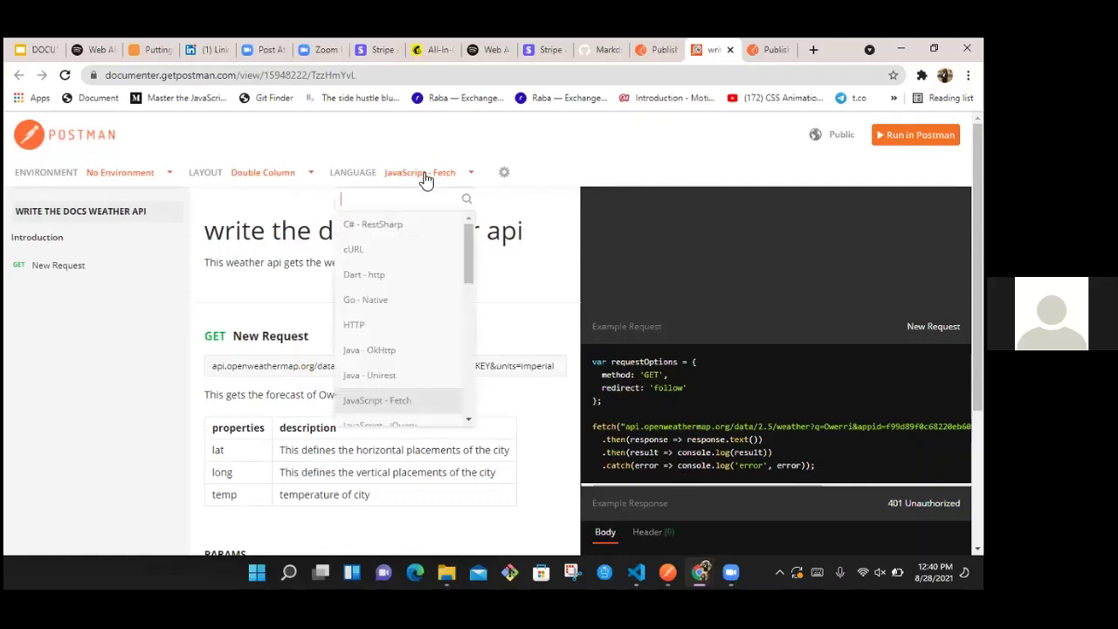
pyautogui.scroll(-5, 476, 332)
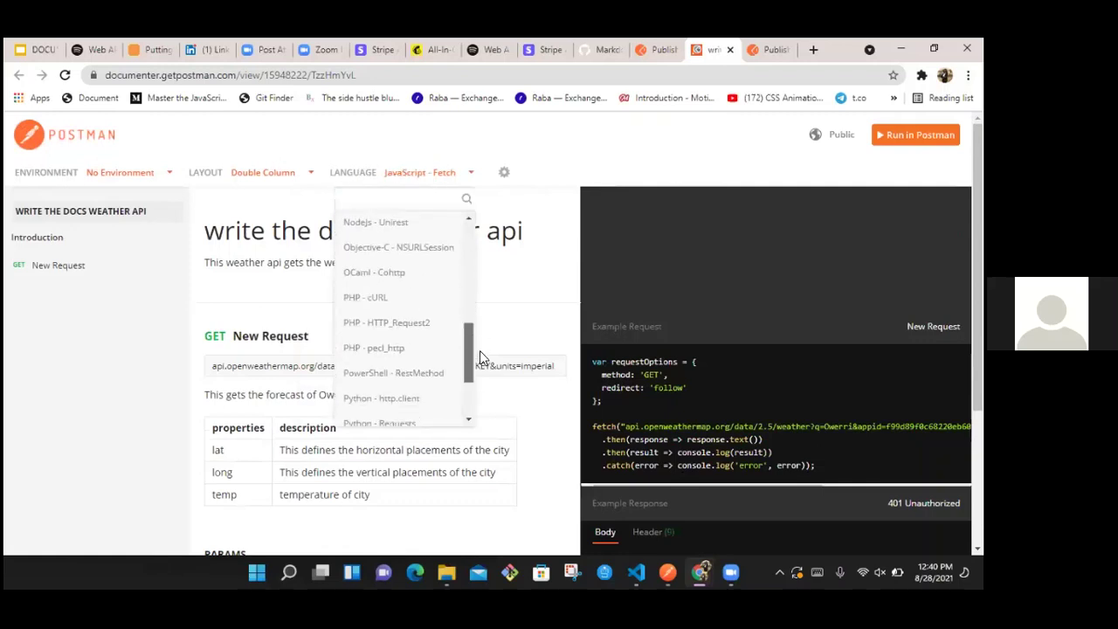
pyautogui.scroll(-3, 479, 350)
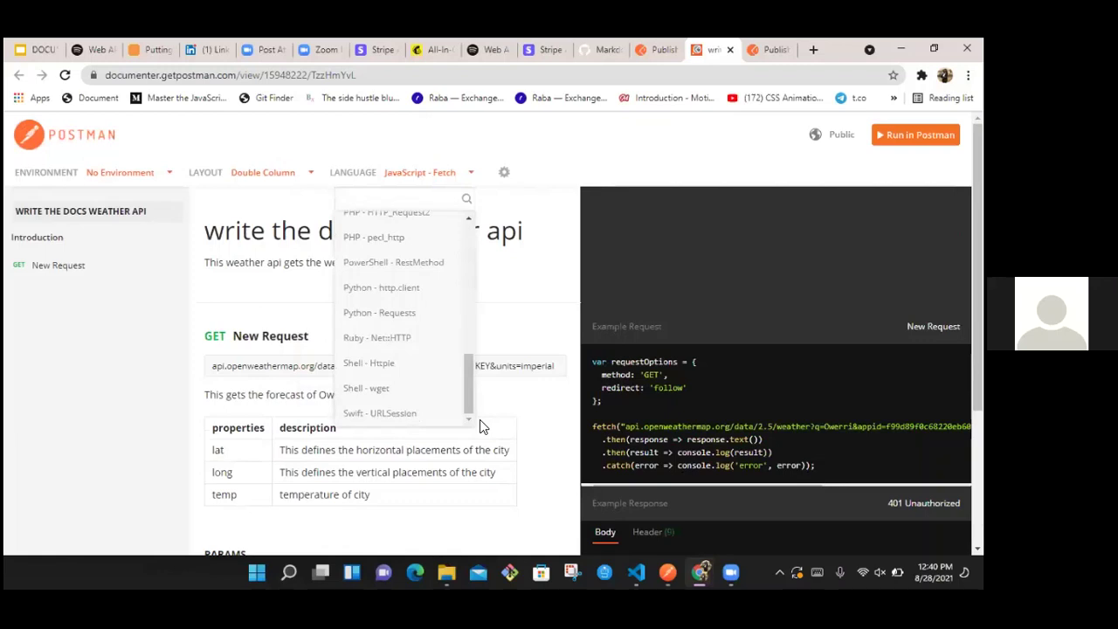
pyautogui.moveTo(467, 380); pyautogui.dragTo(468, 391)
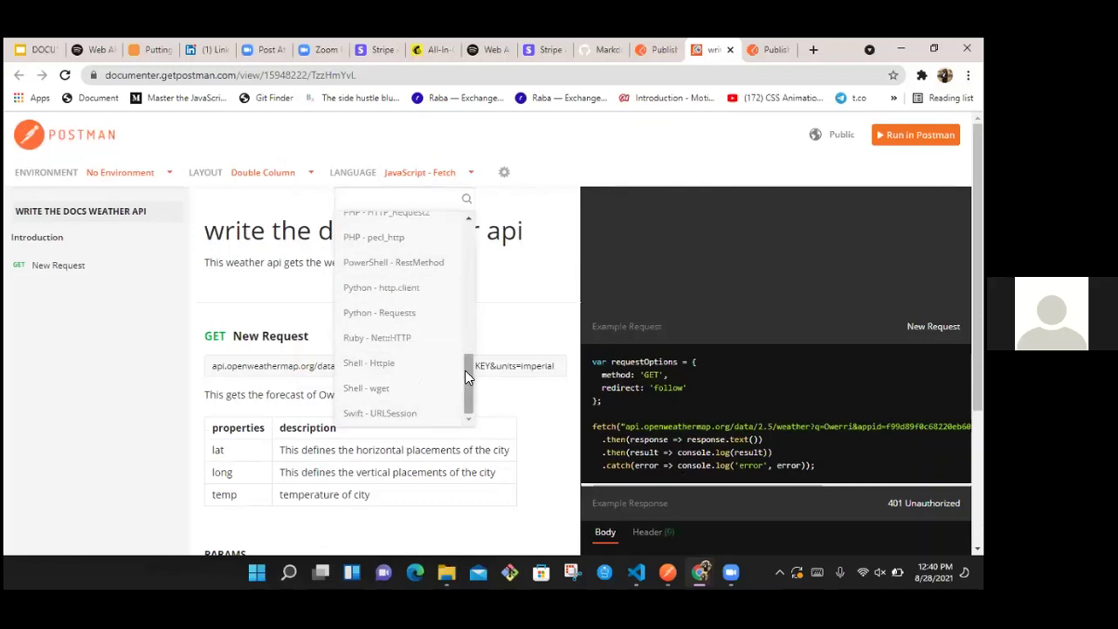
pyautogui.moveTo(465, 371); pyautogui.dragTo(460, 290)
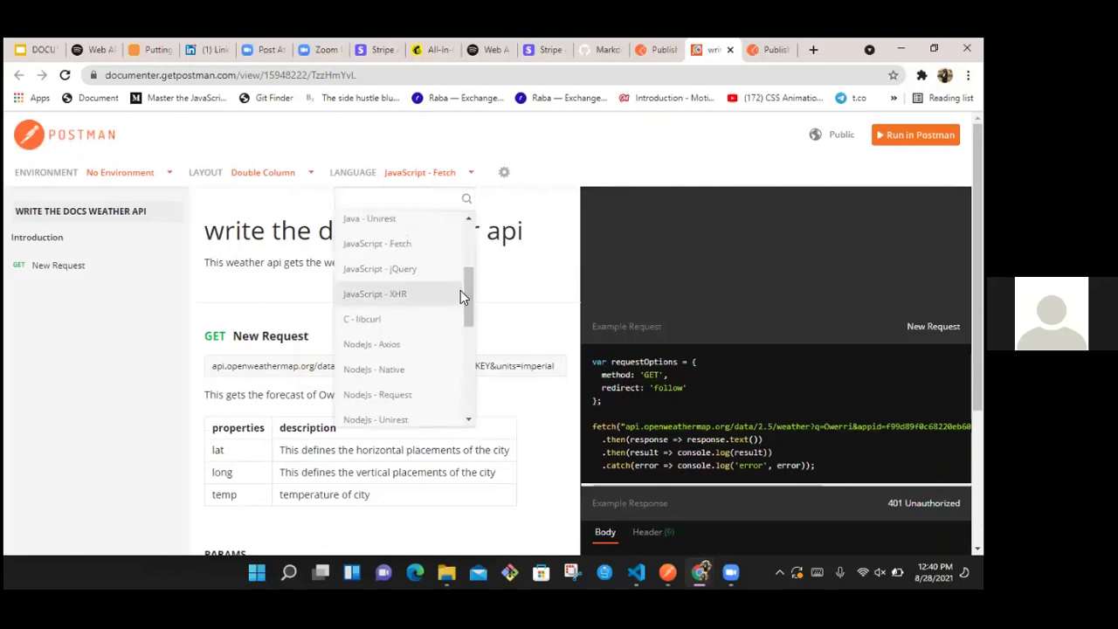
pyautogui.click(459, 294)
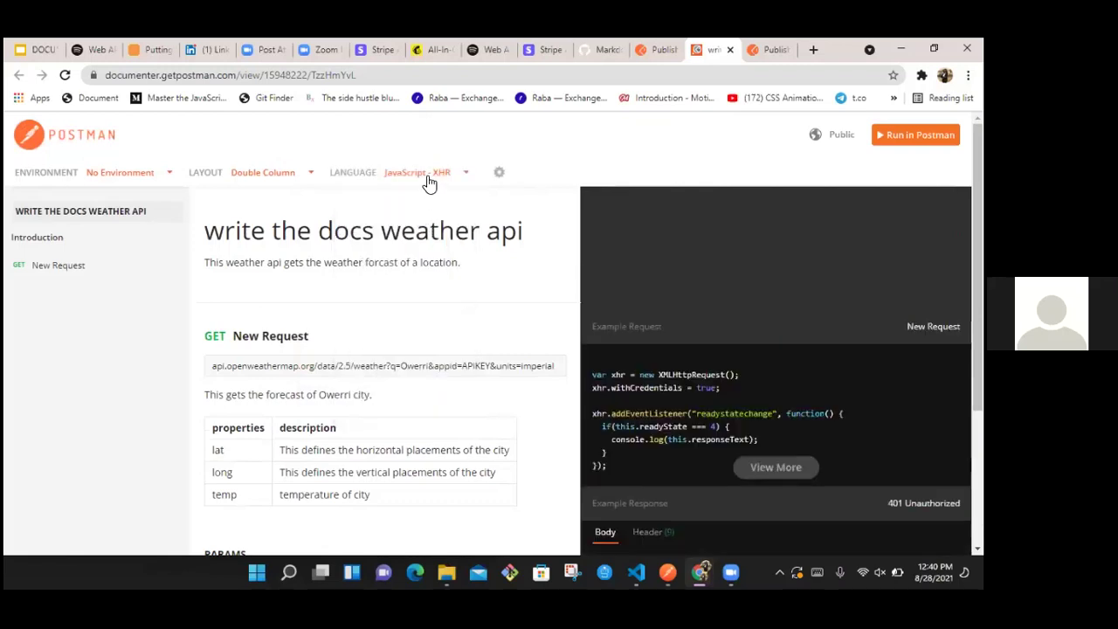
pyautogui.click(428, 179)
pyautogui.click(402, 252)
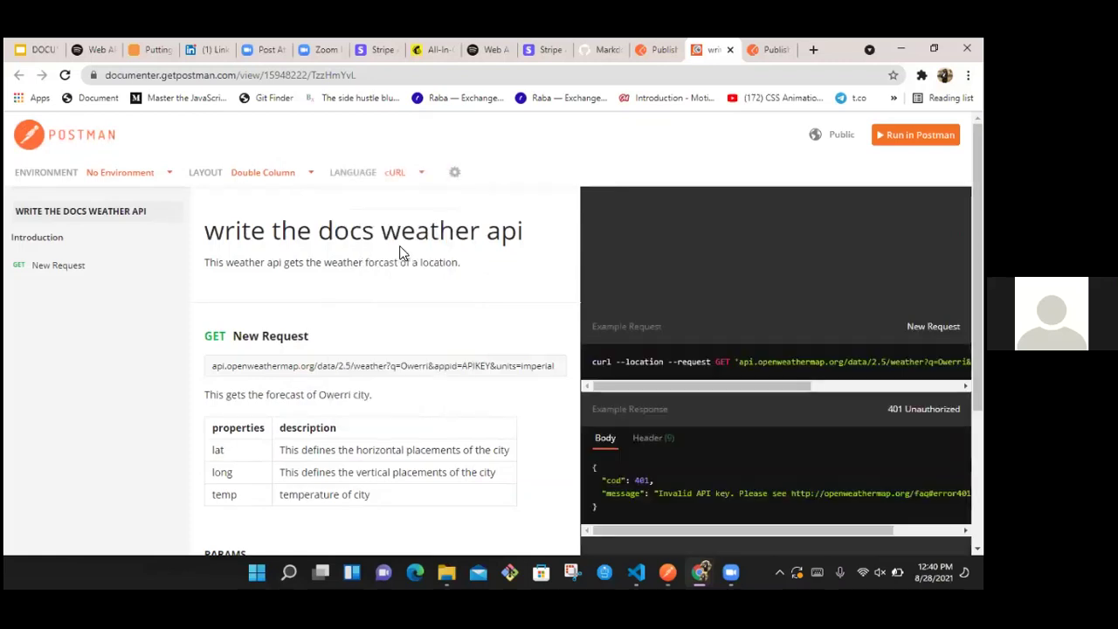
# Step: Set the documentation language to Go - Native and copy the example request's code
pyautogui.click(397, 174)
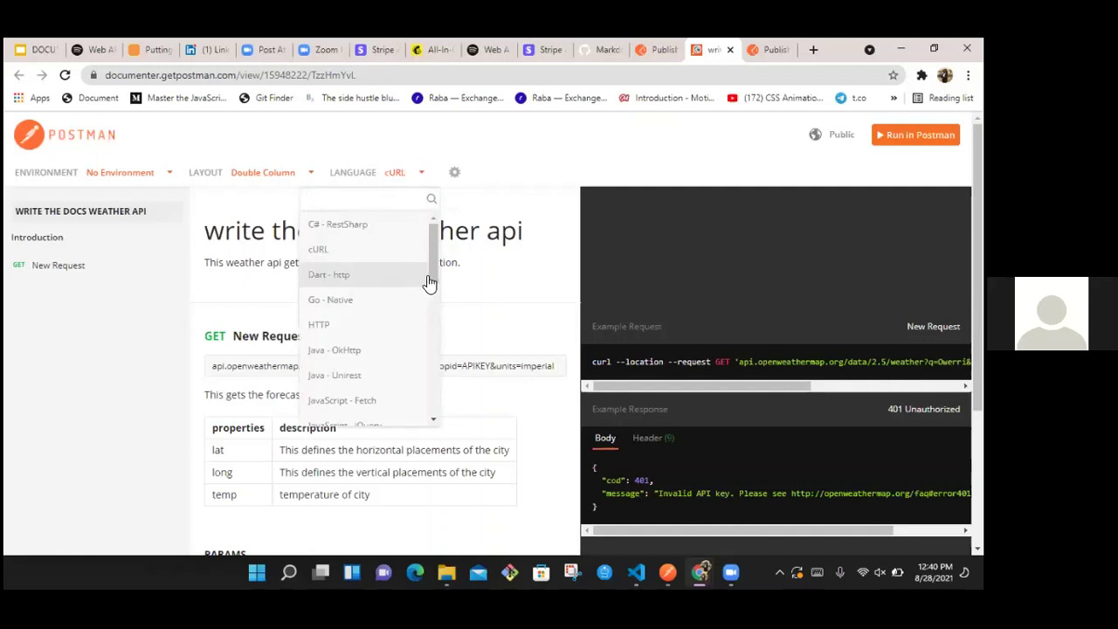
pyautogui.scroll(-1, 375, 275)
pyautogui.click(374, 270)
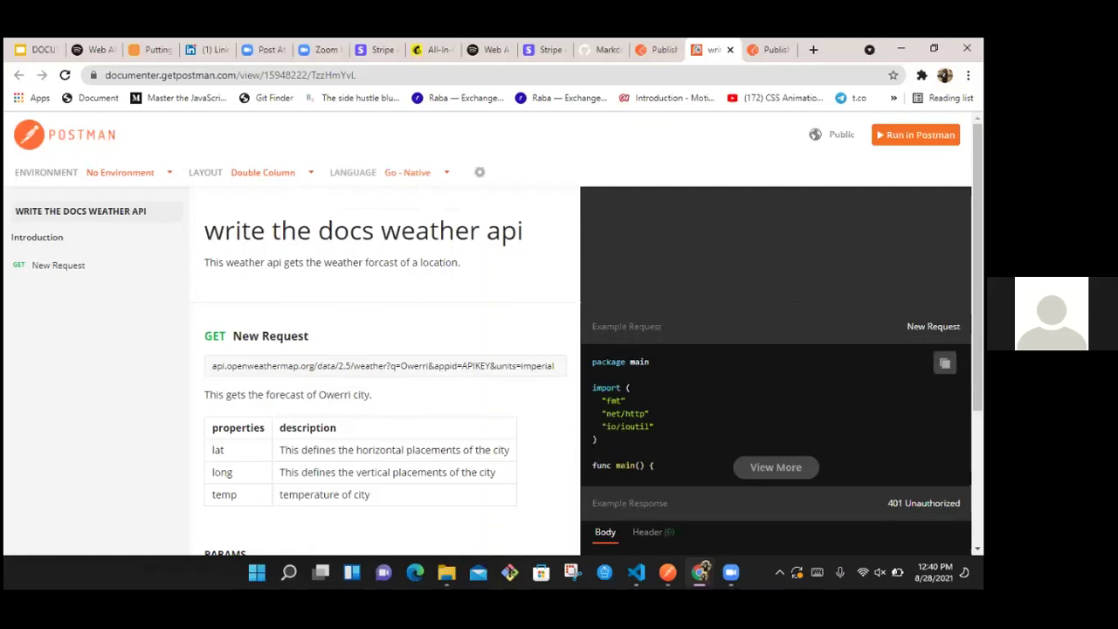
pyautogui.click(944, 363)
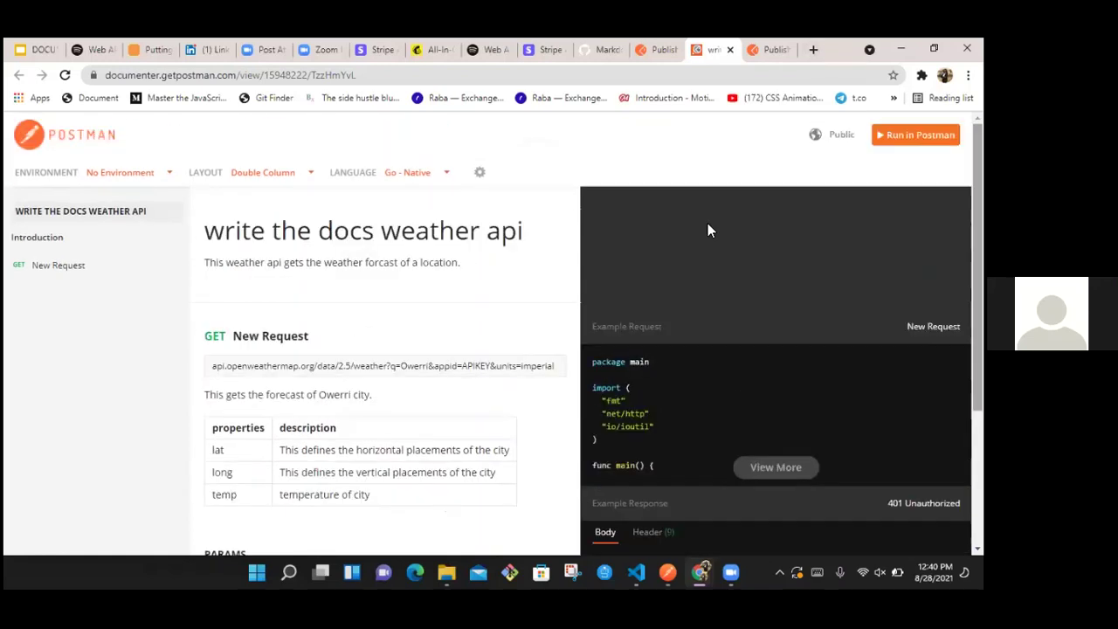
# Step: Switch the documentation to the Single Column layout and view the parameters and example request in it
pyautogui.click(270, 178)
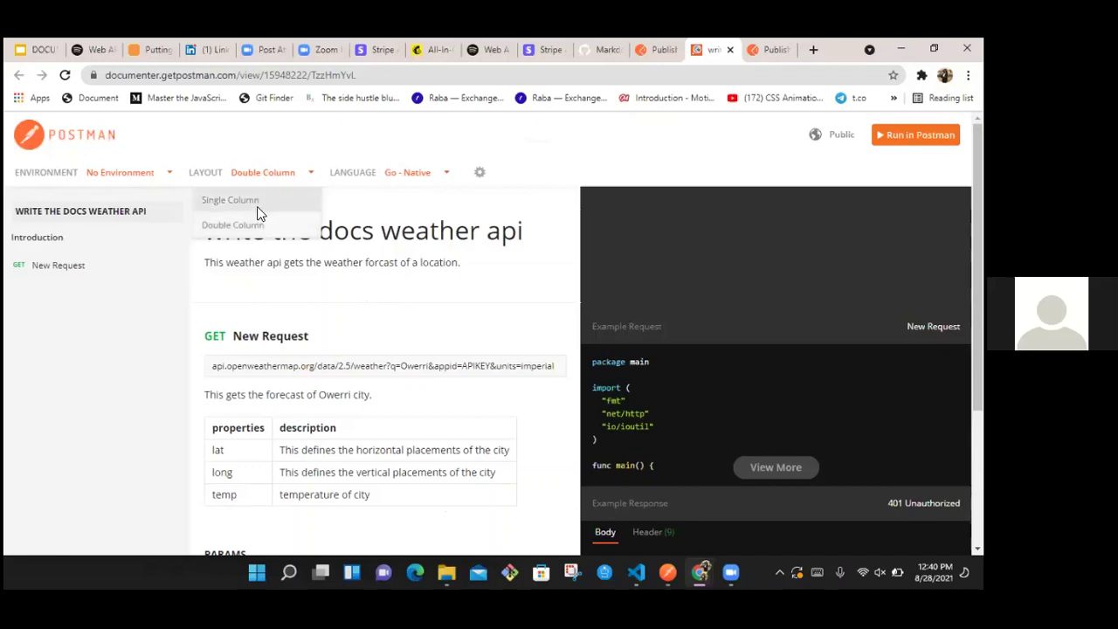
pyautogui.click(259, 205)
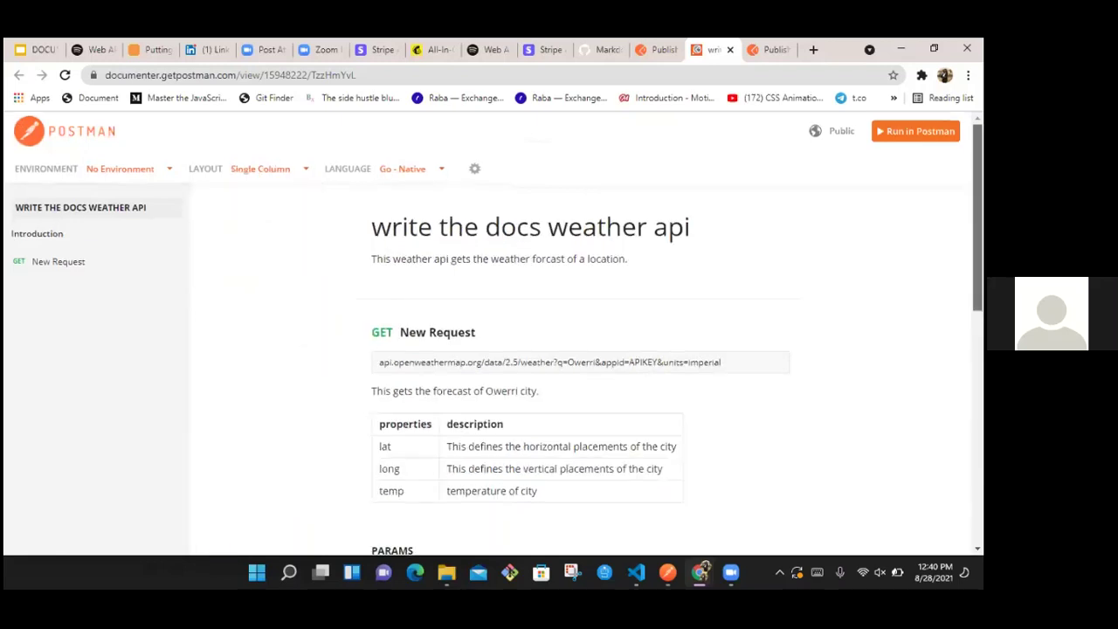
pyautogui.press('End')
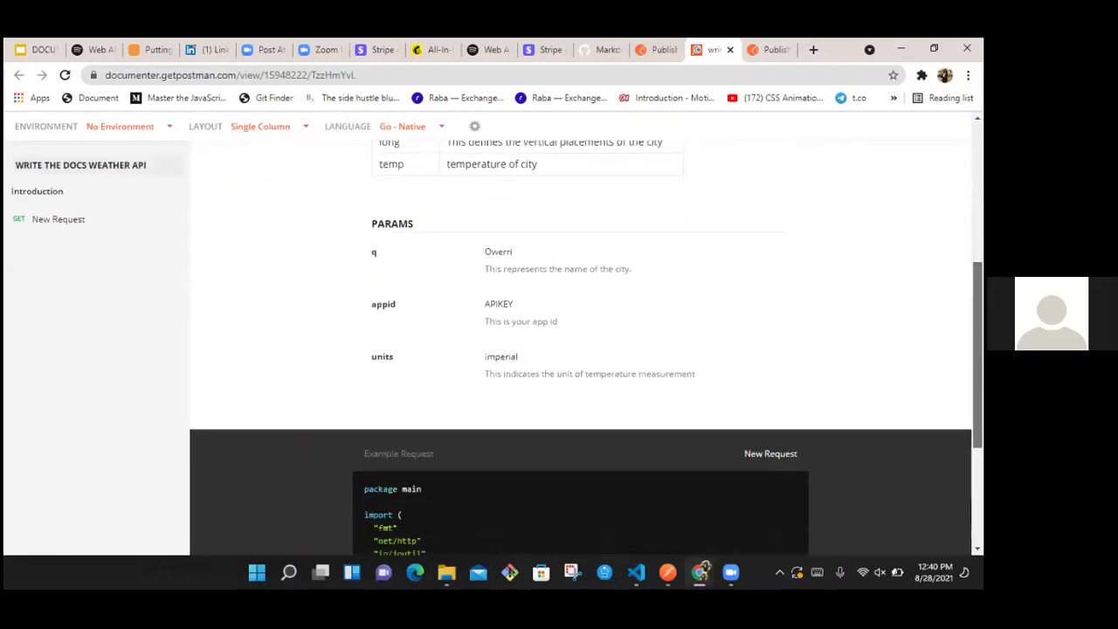
pyautogui.scroll(-2, 755, 353)
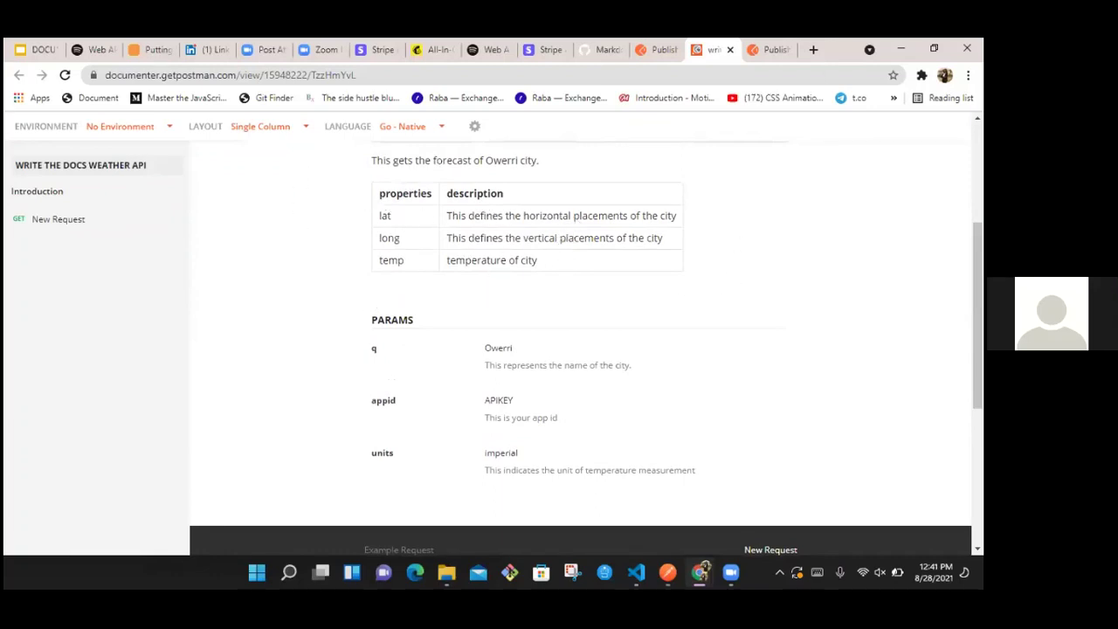
# Step: Return the documentation page to the Double Column layout
pyautogui.click(410, 126)
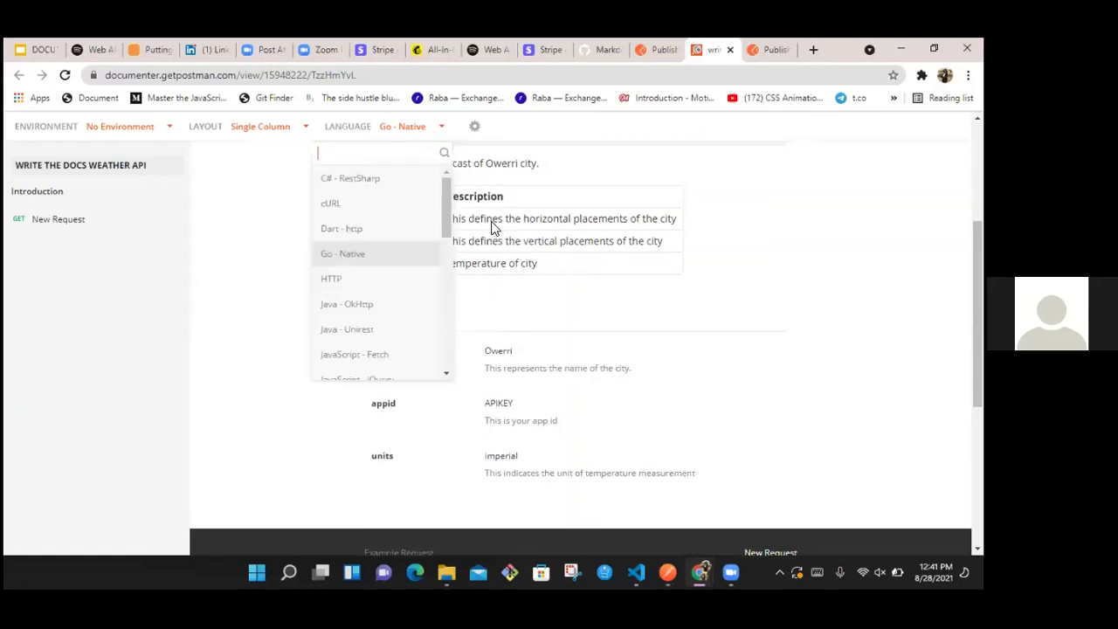
pyautogui.click(411, 126)
pyautogui.click(411, 126)
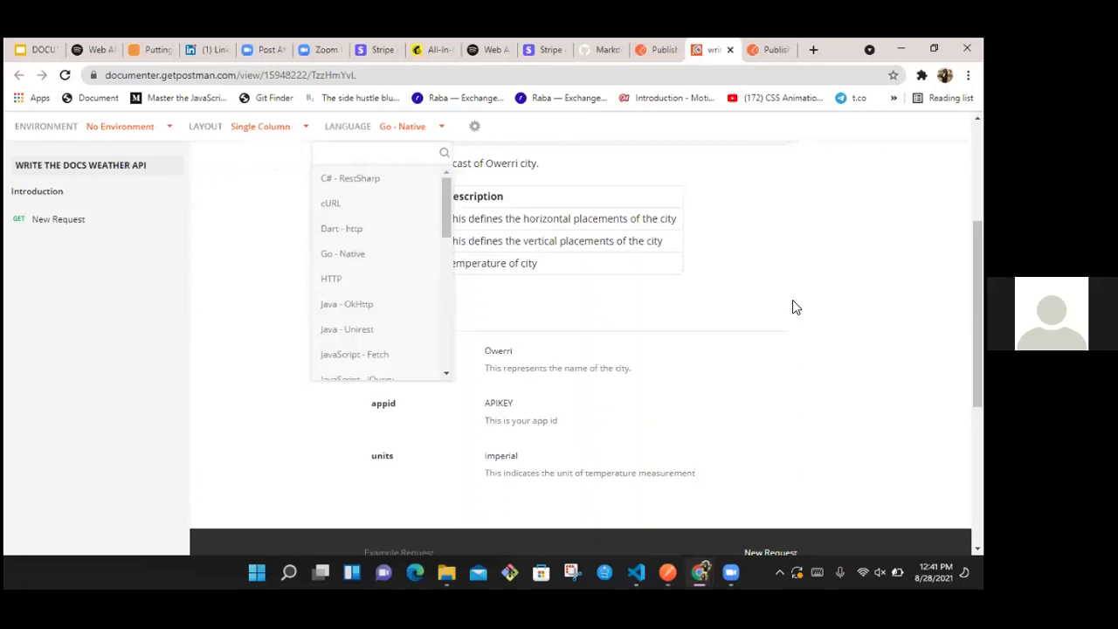
pyautogui.click(265, 131)
pyautogui.click(265, 191)
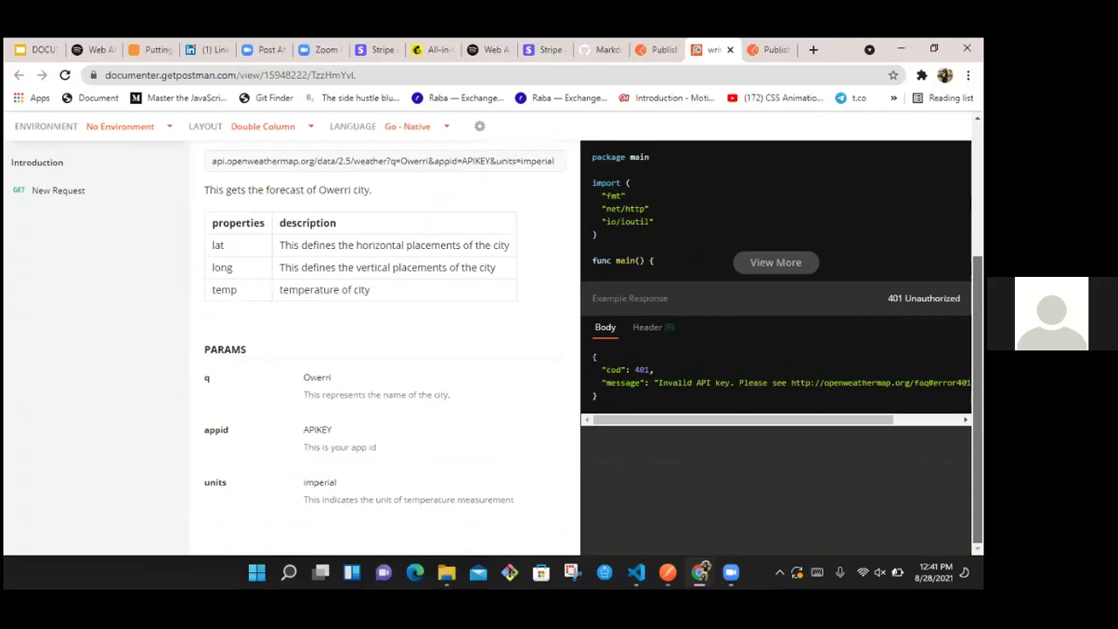
# Step: Set the documentation language back to cURL for the example request
pyautogui.scroll(3, 494, 332)
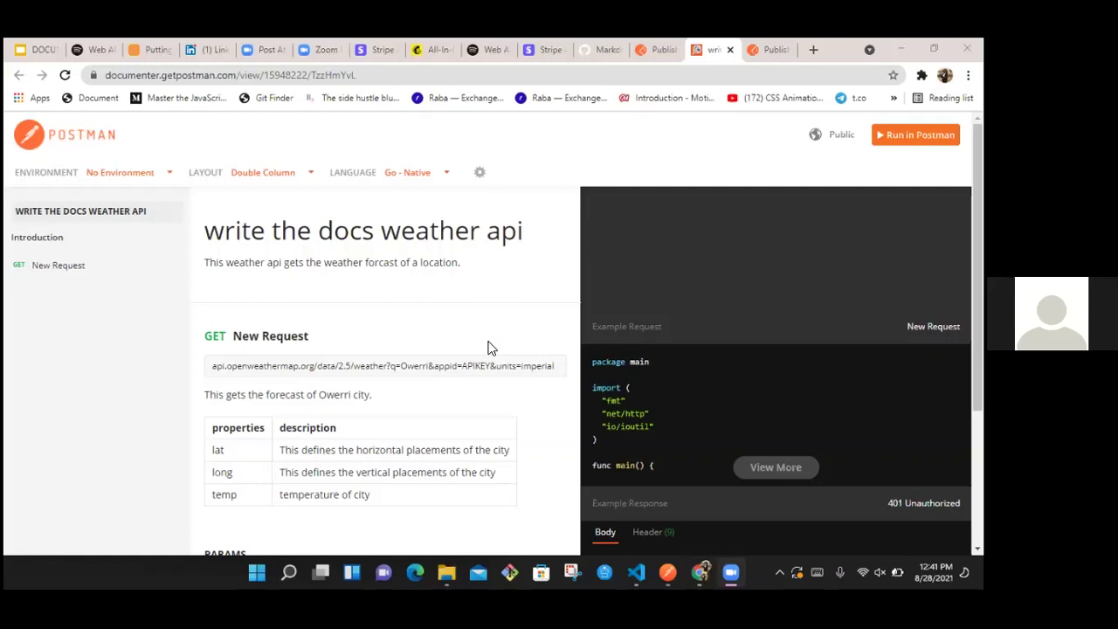
pyautogui.click(489, 347)
pyautogui.scroll(-5, 489, 348)
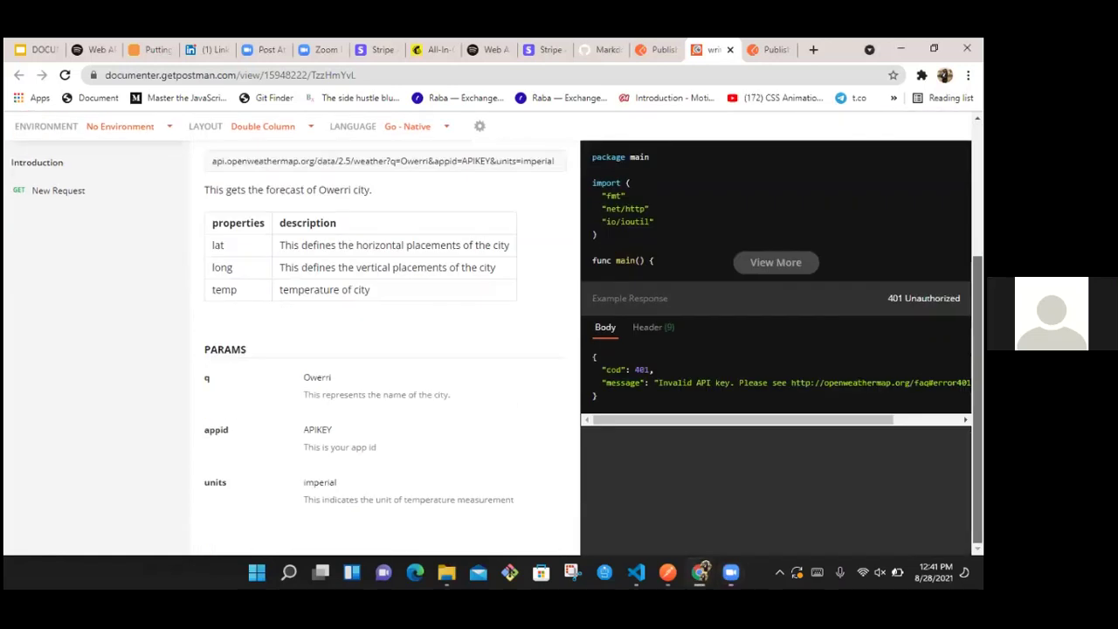
pyautogui.scroll(5, 489, 348)
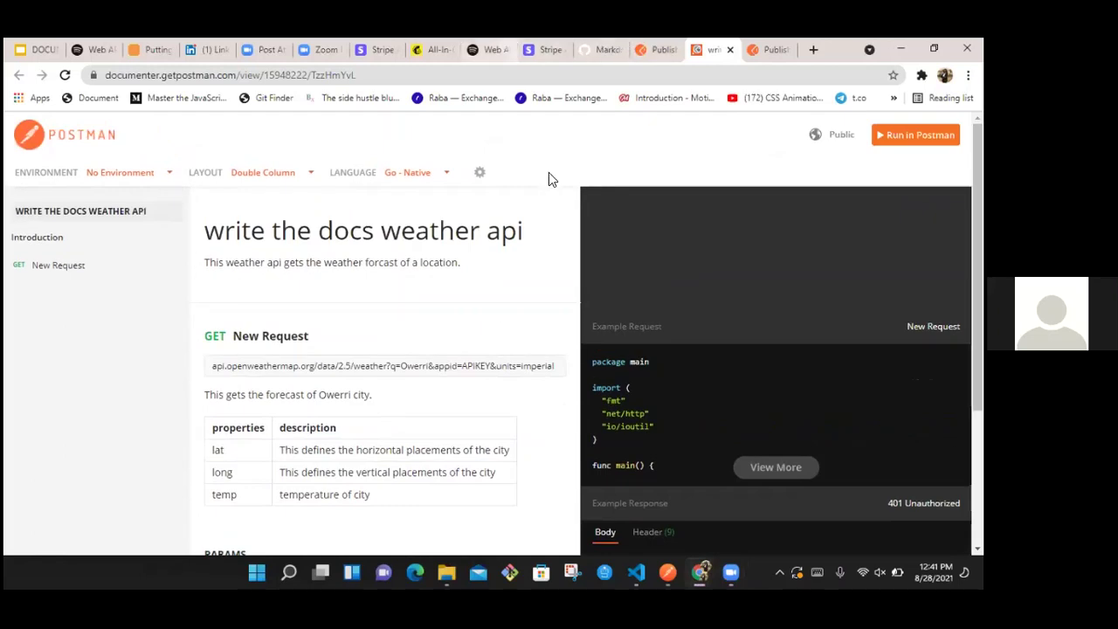
pyautogui.click(399, 175)
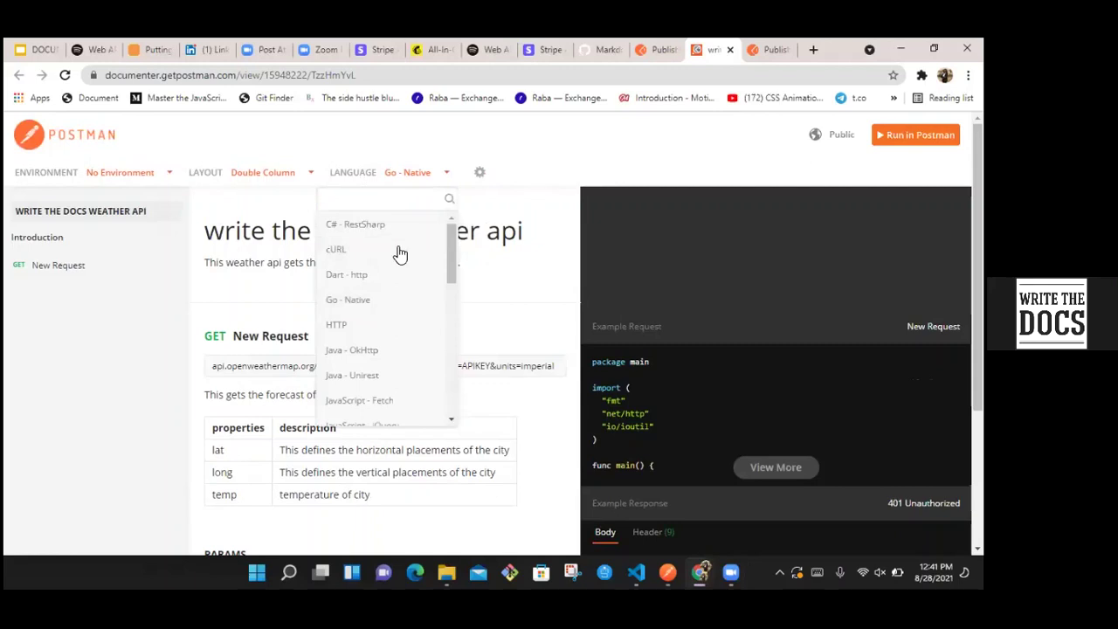
pyautogui.click(383, 256)
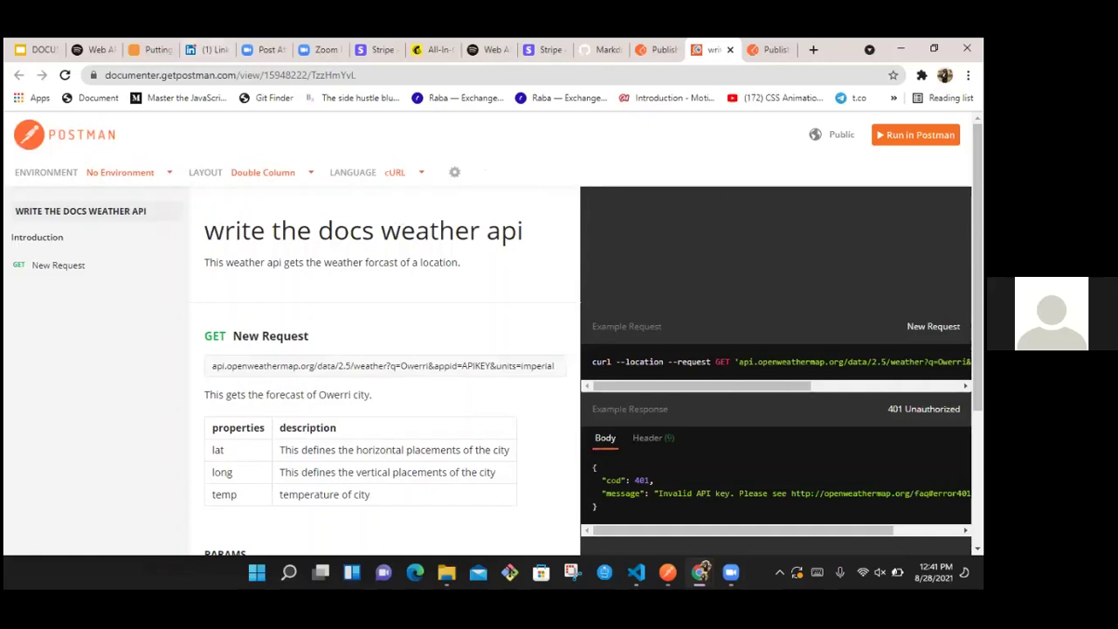
# Step: Look over the page's properties table, parameters and cURL example once more, returning from the LinkedIn tab to the documentation
pyautogui.scroll(-2, 489, 341)
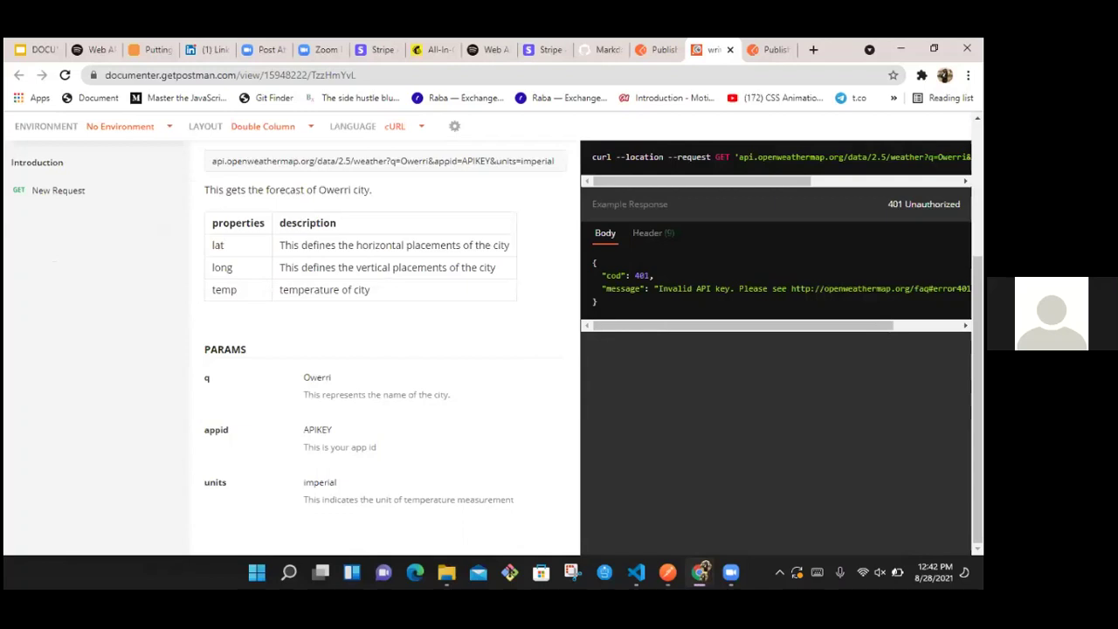
pyautogui.scroll(2, 564, 201)
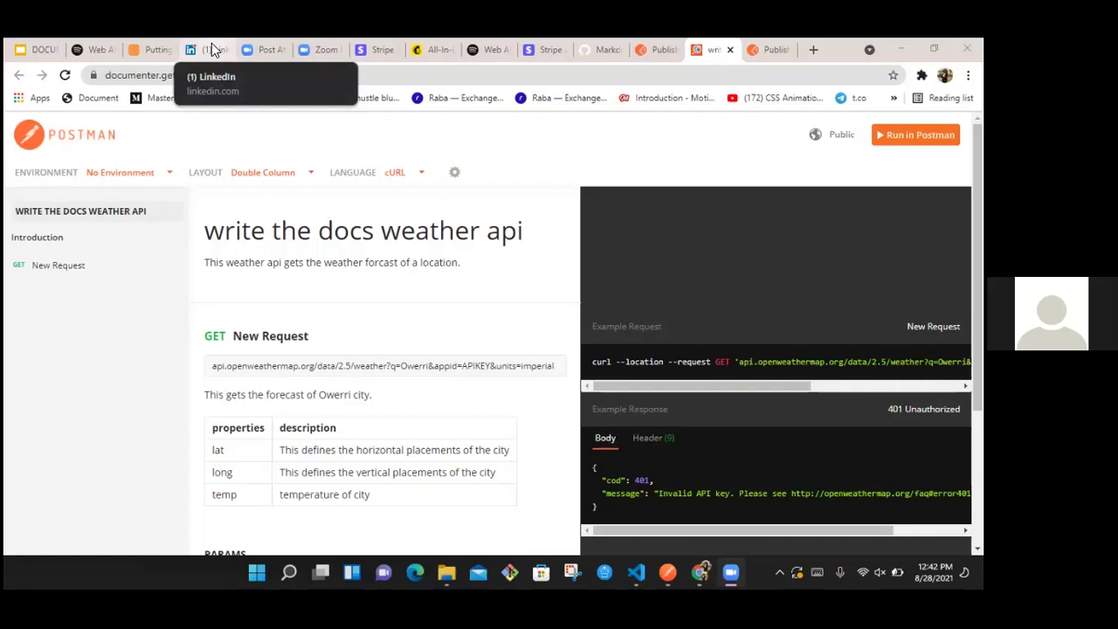
pyautogui.click(212, 43)
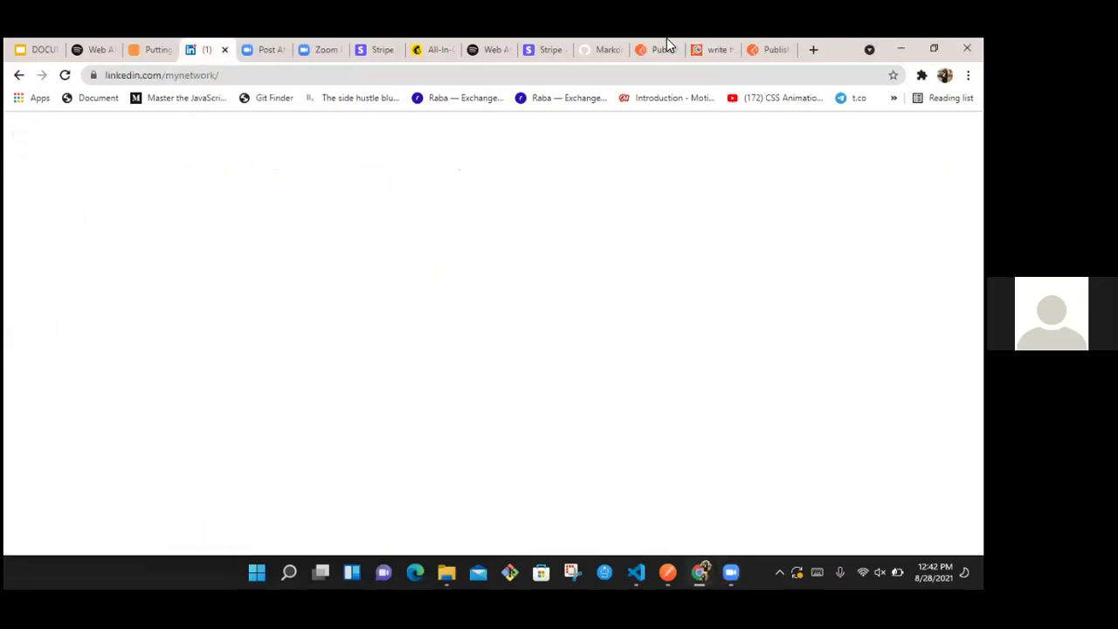
pyautogui.click(715, 49)
pyautogui.scroll(-2, 979, 262)
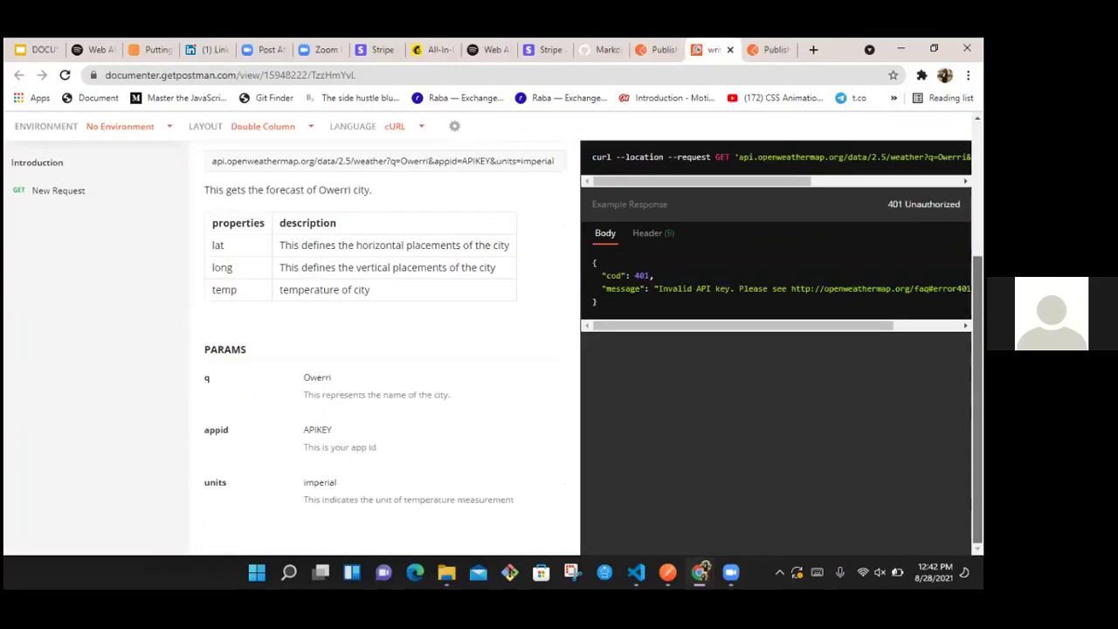
pyautogui.scroll(2, 979, 262)
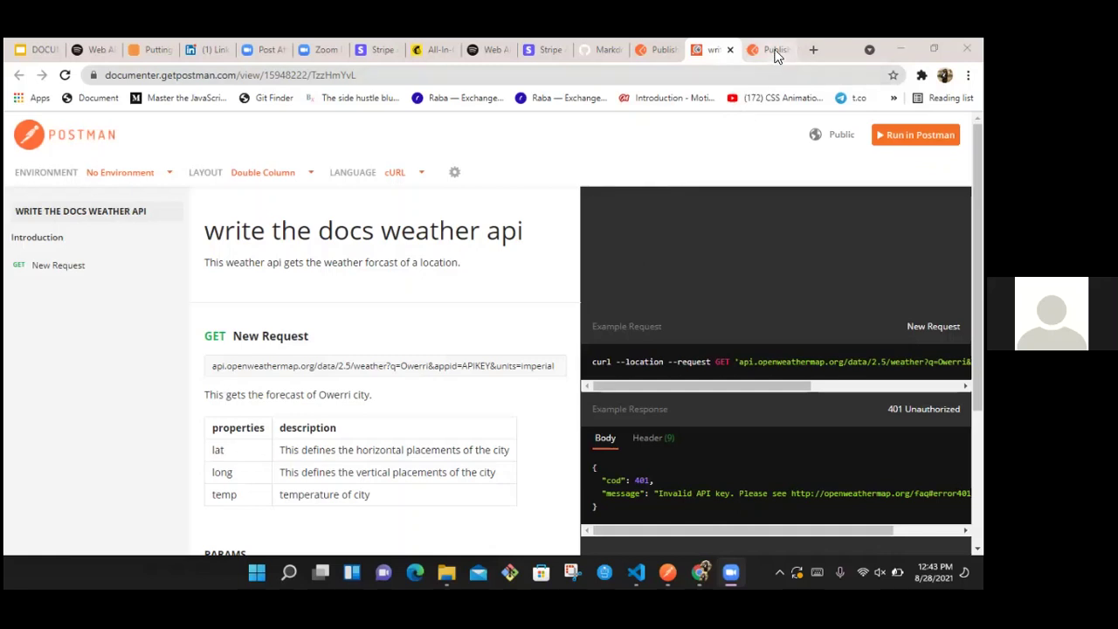
# Step: Search for gatsbyjs in a new browser tab and open the Gatsby website
pyautogui.click(813, 51)
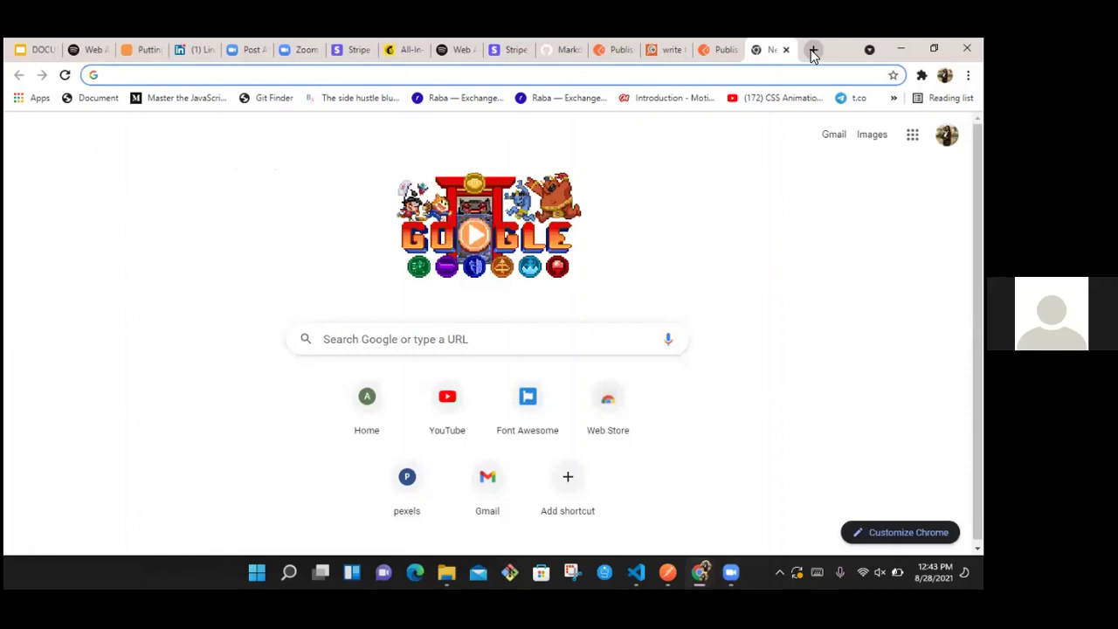
pyautogui.write('gatsby')
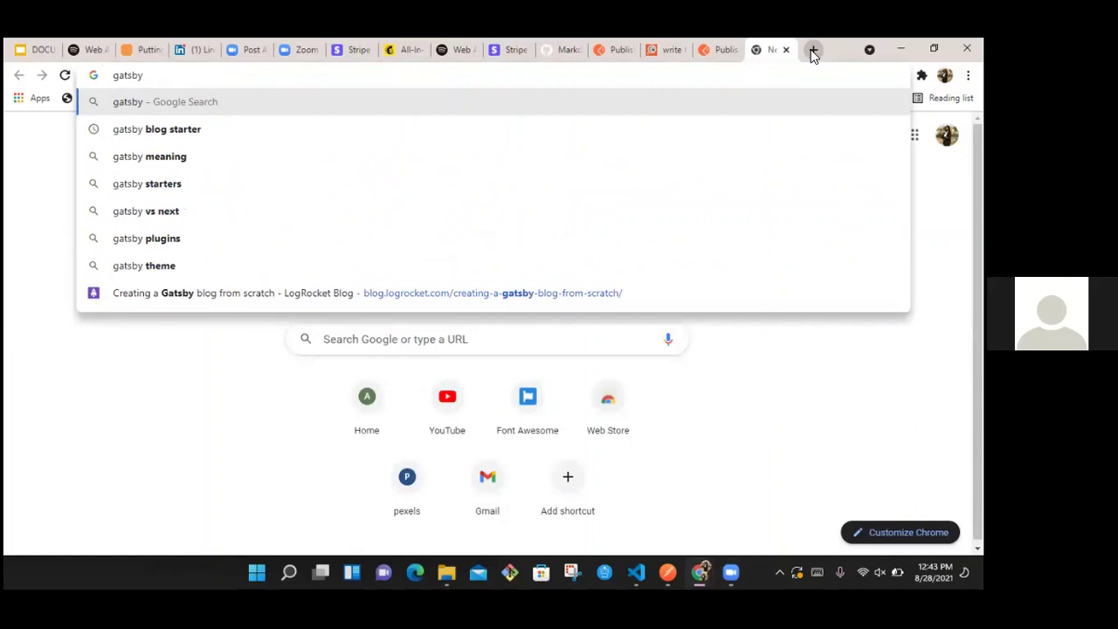
pyautogui.write('js')
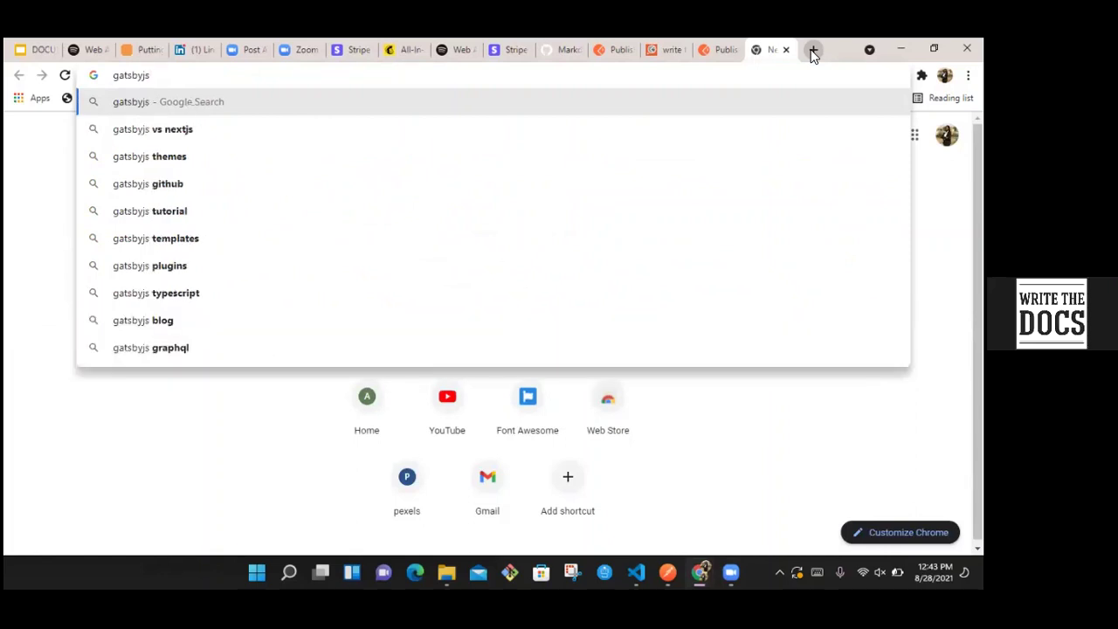
pyautogui.press('Return')
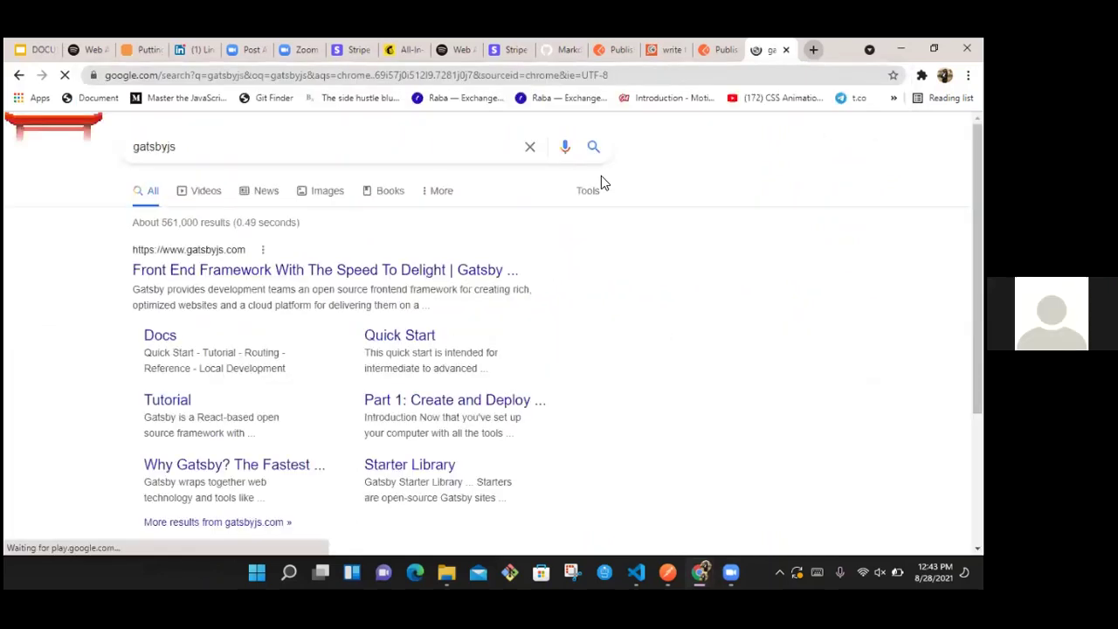
pyautogui.click(307, 276)
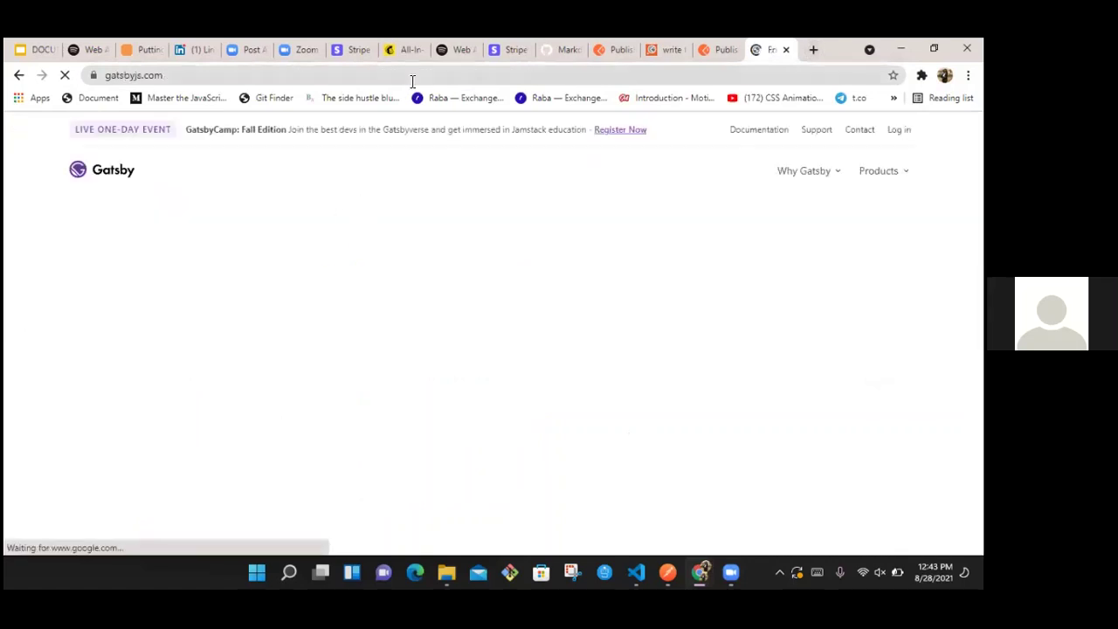
pyautogui.click(534, 75)
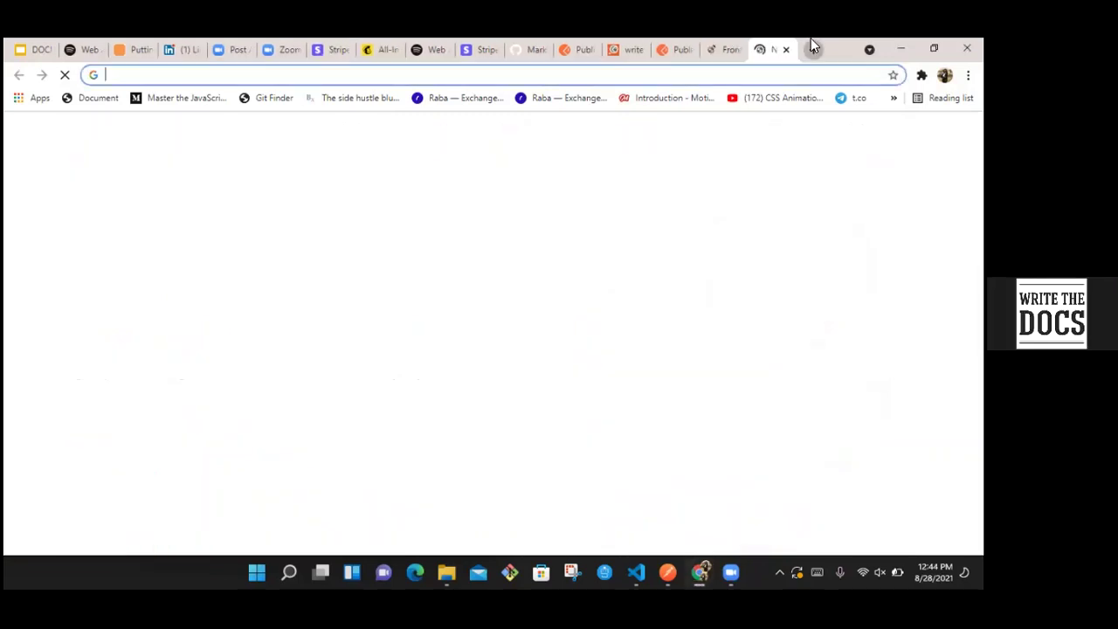
# Step: Open the account owner's GitHub profile in a new browser tab, view its repositories and return to the overview
pyautogui.click(811, 38)
pyautogui.write('d')
pyautogui.press('BackSpace')
pyautogui.press('BackSpace')
pyautogui.write('amar')
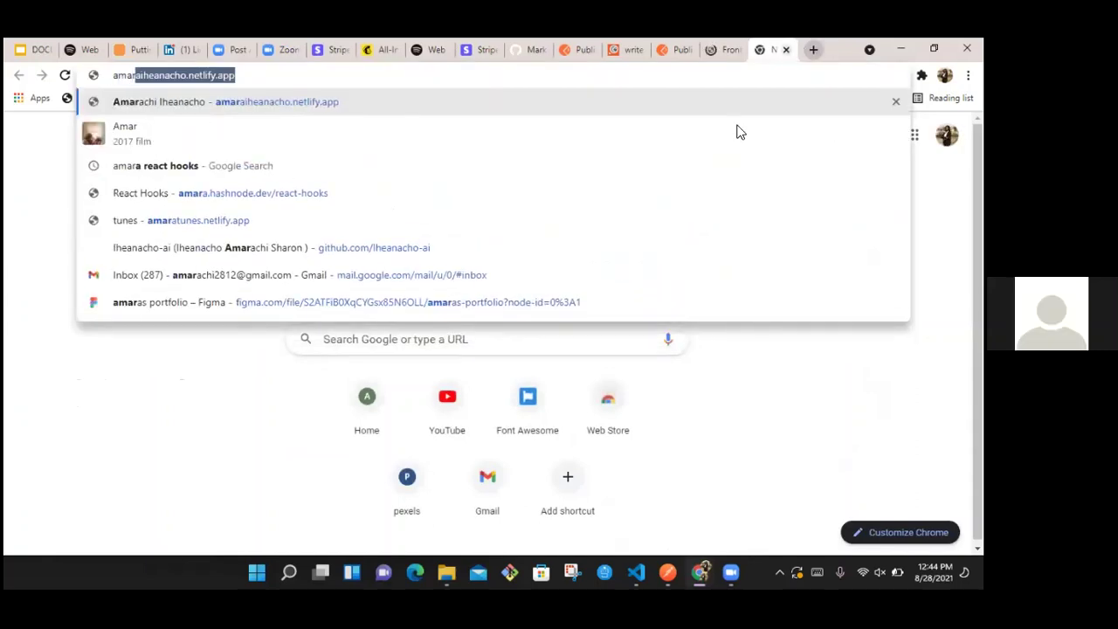
pyautogui.click(640, 250)
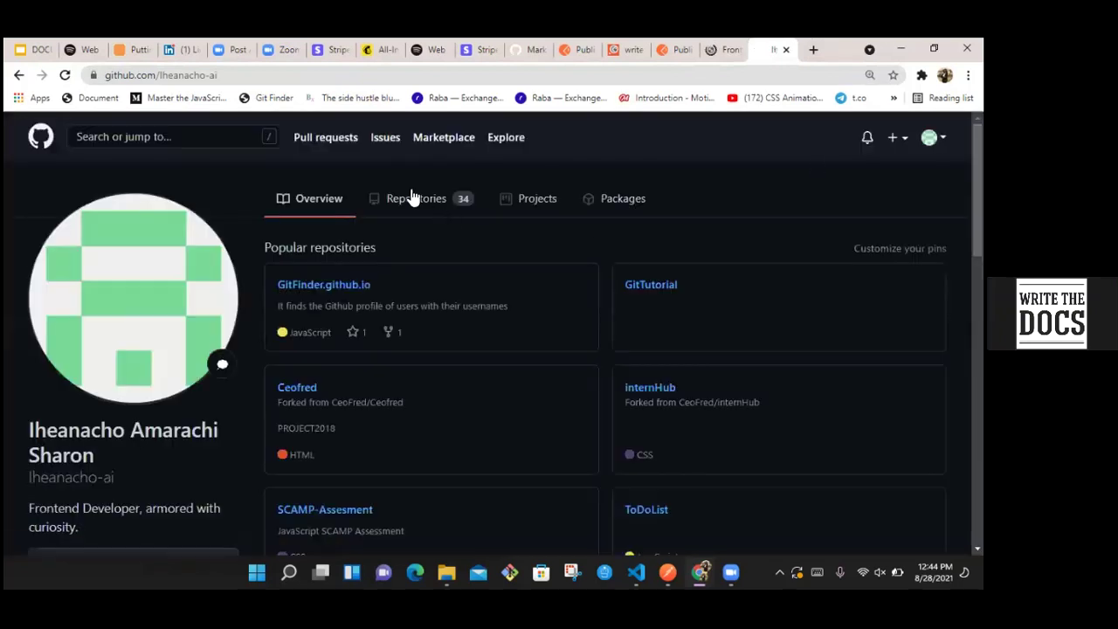
pyautogui.click(412, 197)
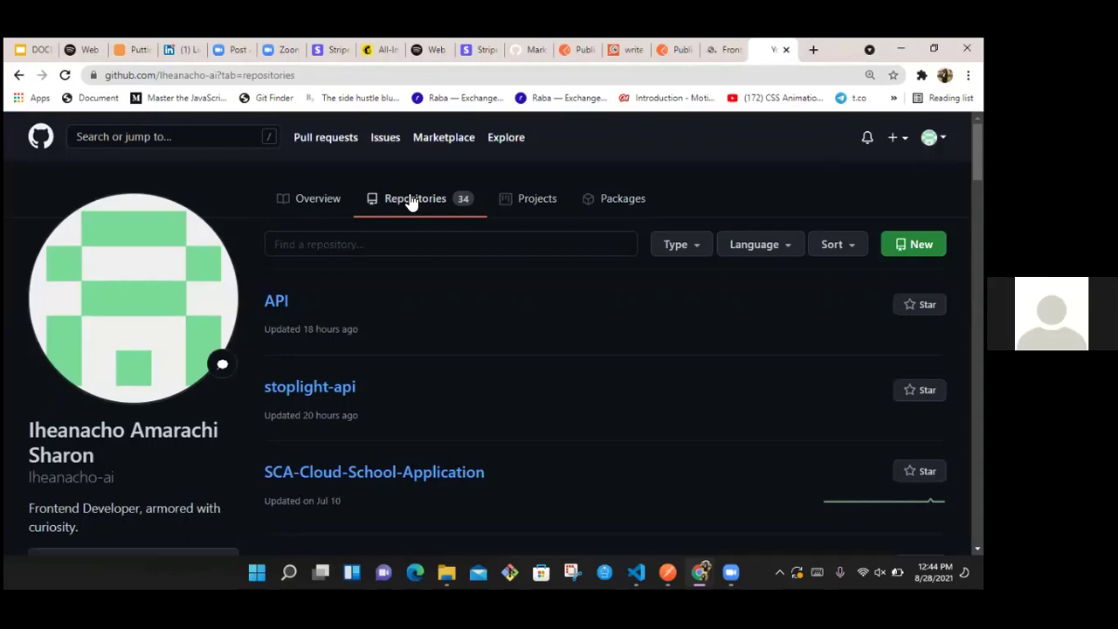
pyautogui.click(312, 204)
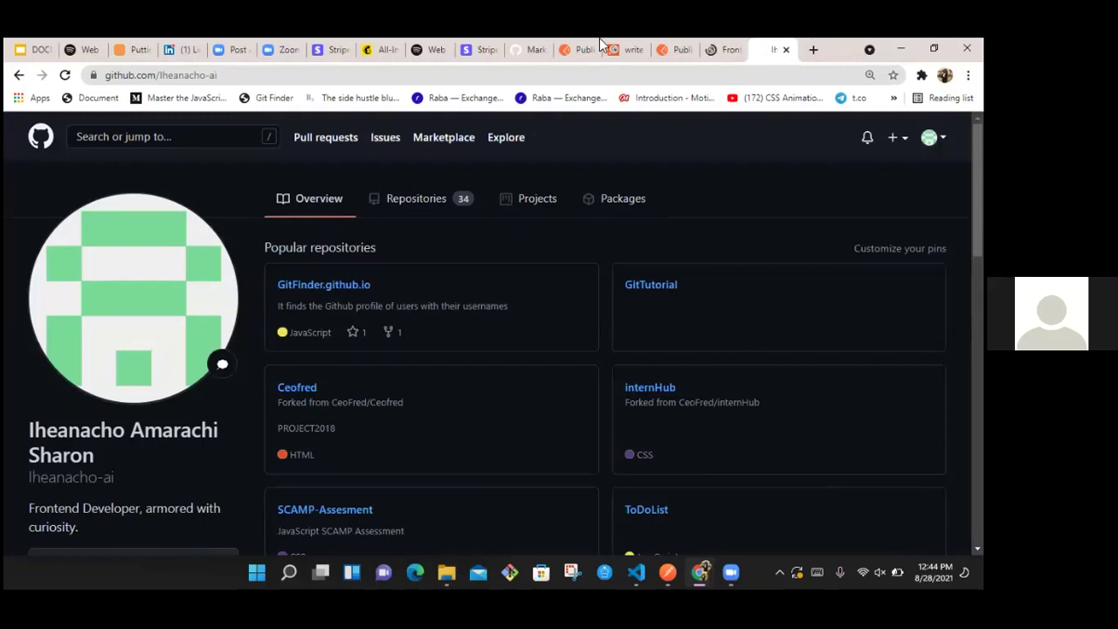
# Step: Revisit the published weather API documentation and close the GitHub profile's tab
pyautogui.click(626, 49)
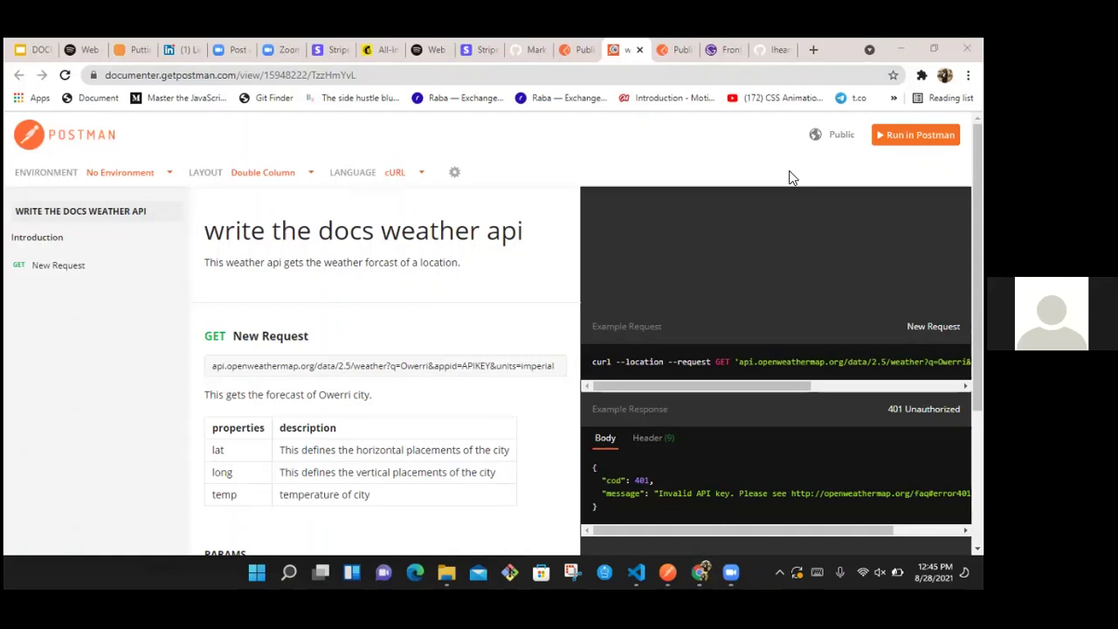
pyautogui.click(789, 52)
pyautogui.click(787, 50)
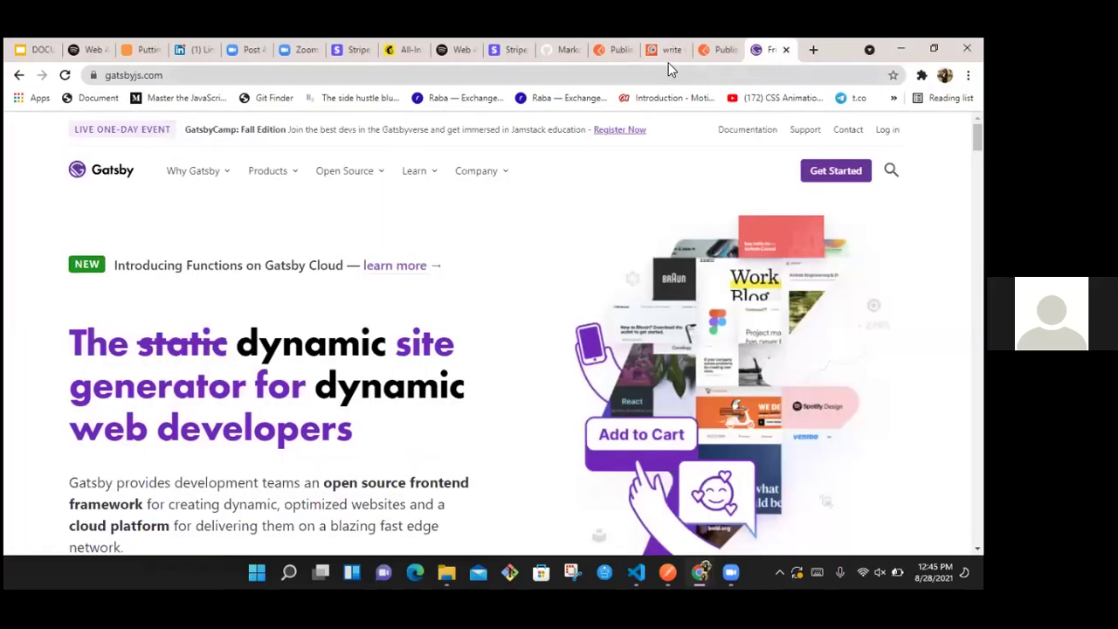
# Step: Look at the collection's publication settings and return to the Gatsby homepage
pyautogui.click(609, 52)
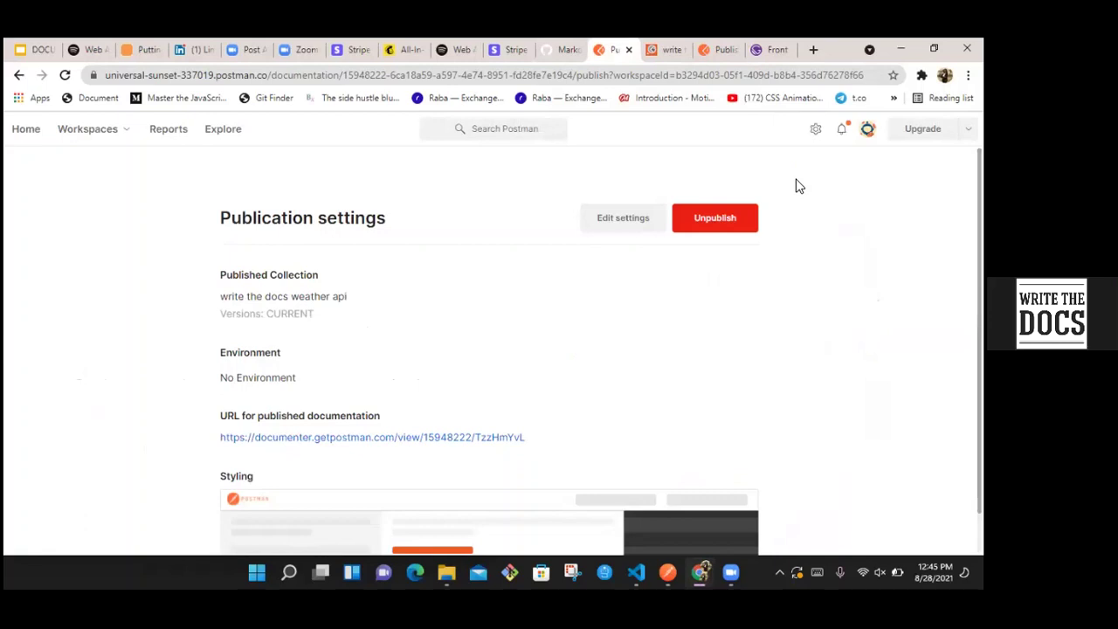
pyautogui.click(761, 53)
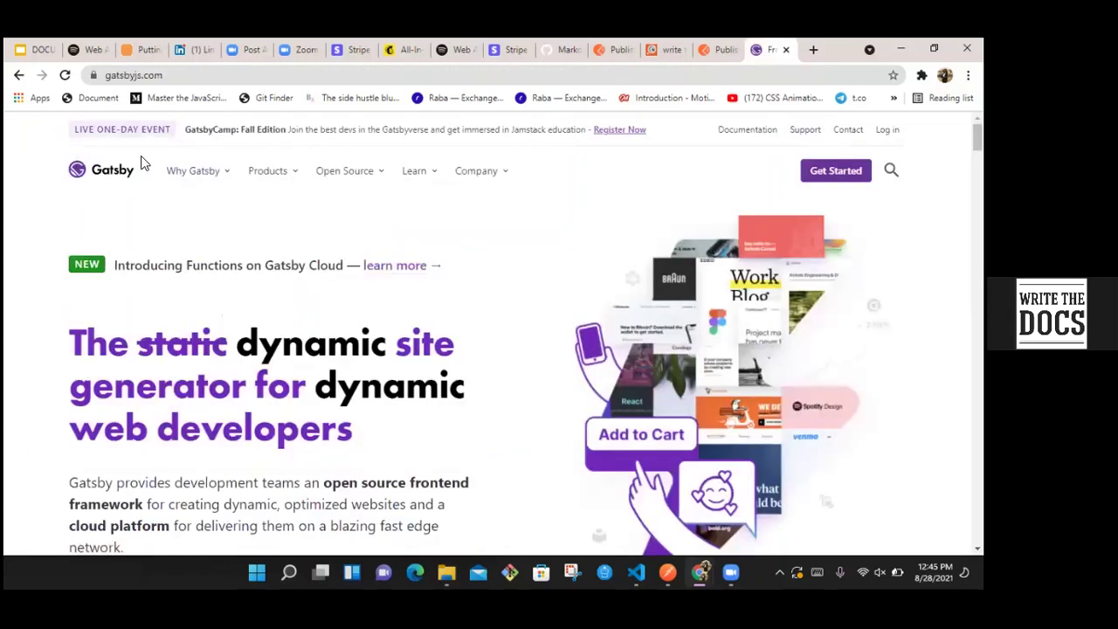
pyautogui.moveTo(193, 170)
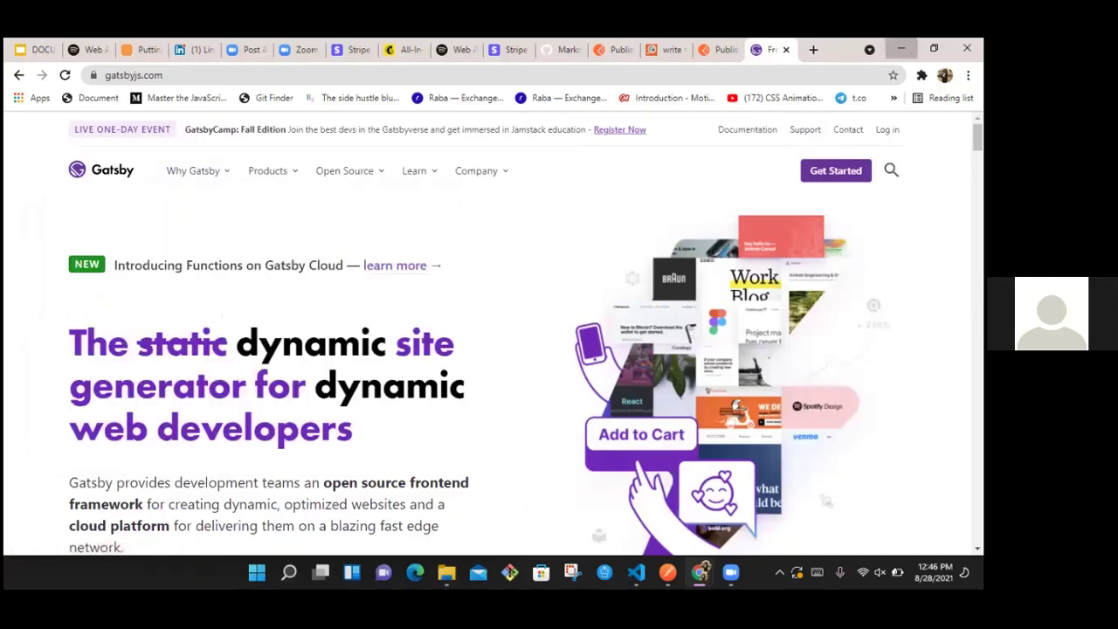
# Step: Minimize the main browser window and review the write the docs weather api preview from the parameters up to the title
pyautogui.click(900, 49)
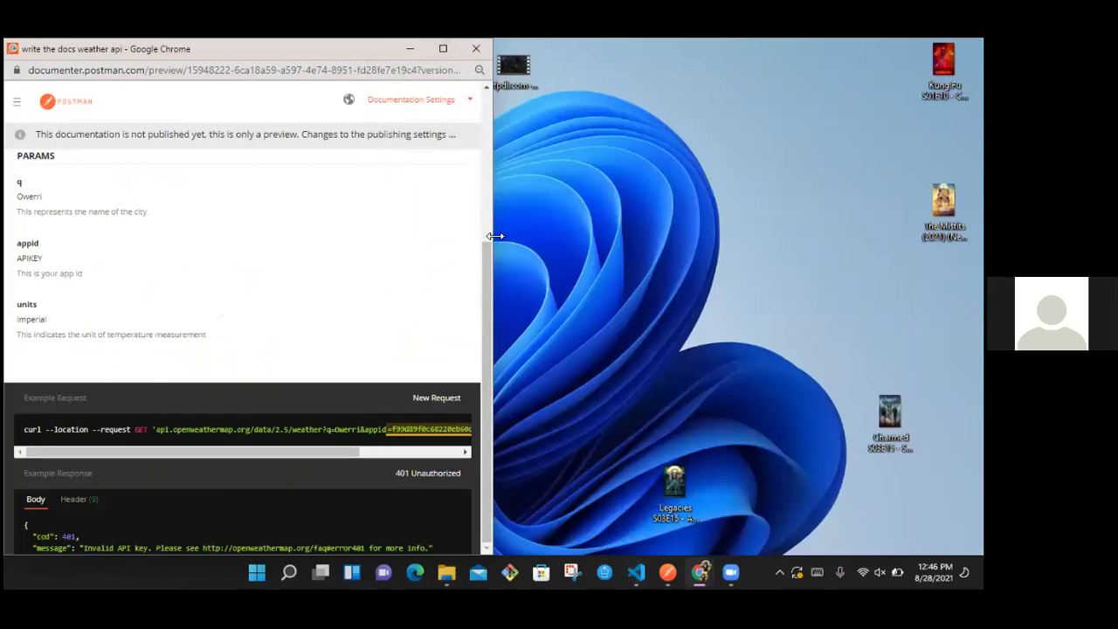
pyautogui.scroll(2, 485, 247)
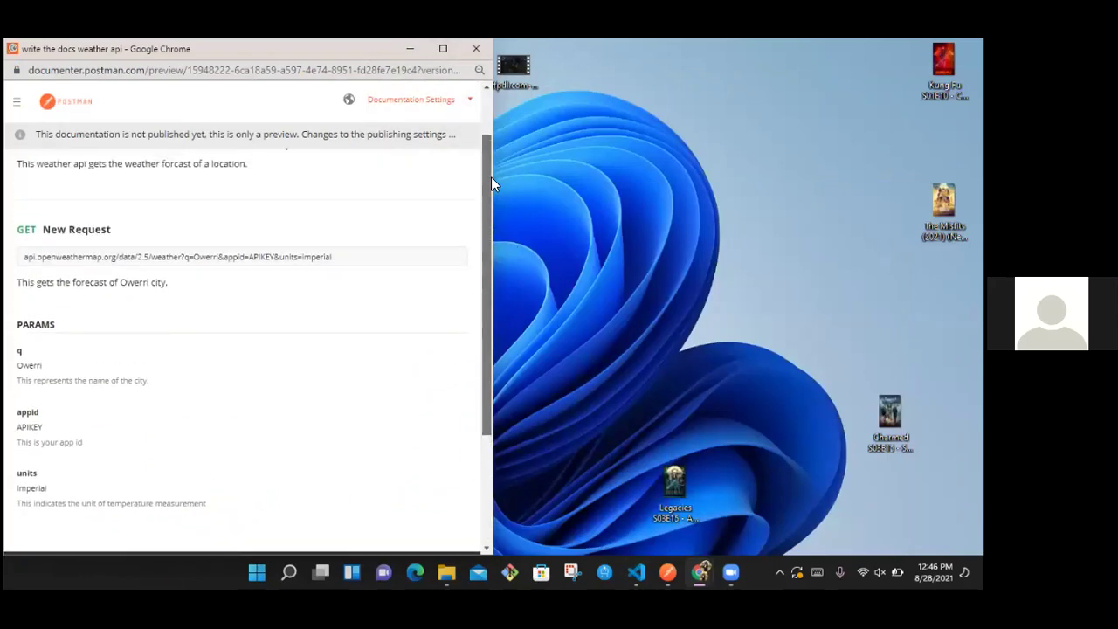
pyautogui.scroll(1, 491, 177)
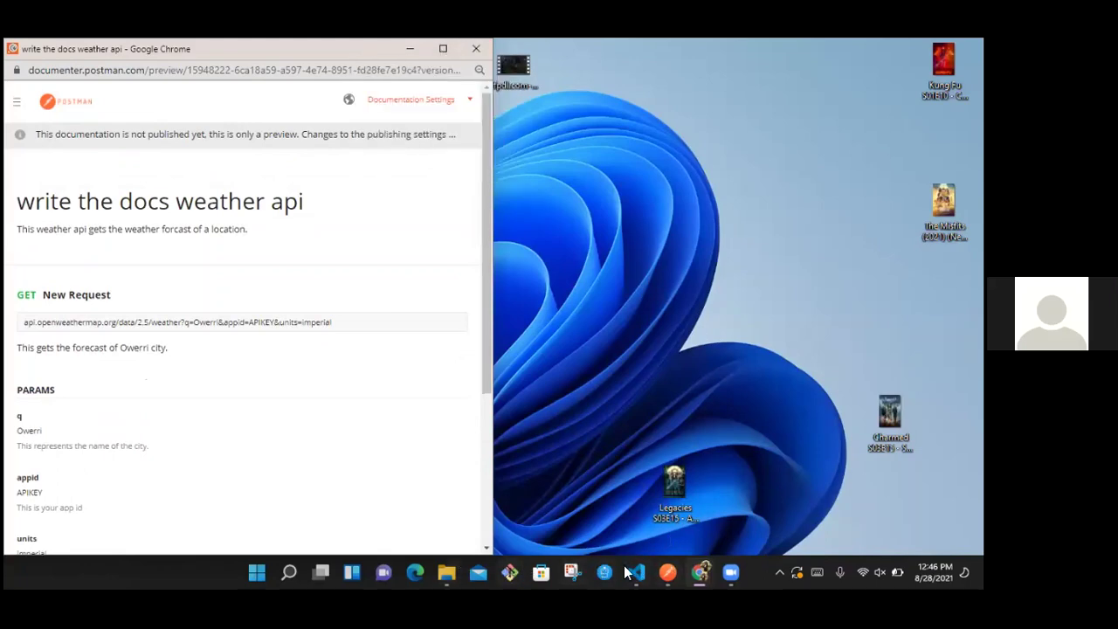
# Step: Switch to Postman and send the GET /v1/movies request in the Movies Mock collection
pyautogui.click(668, 571)
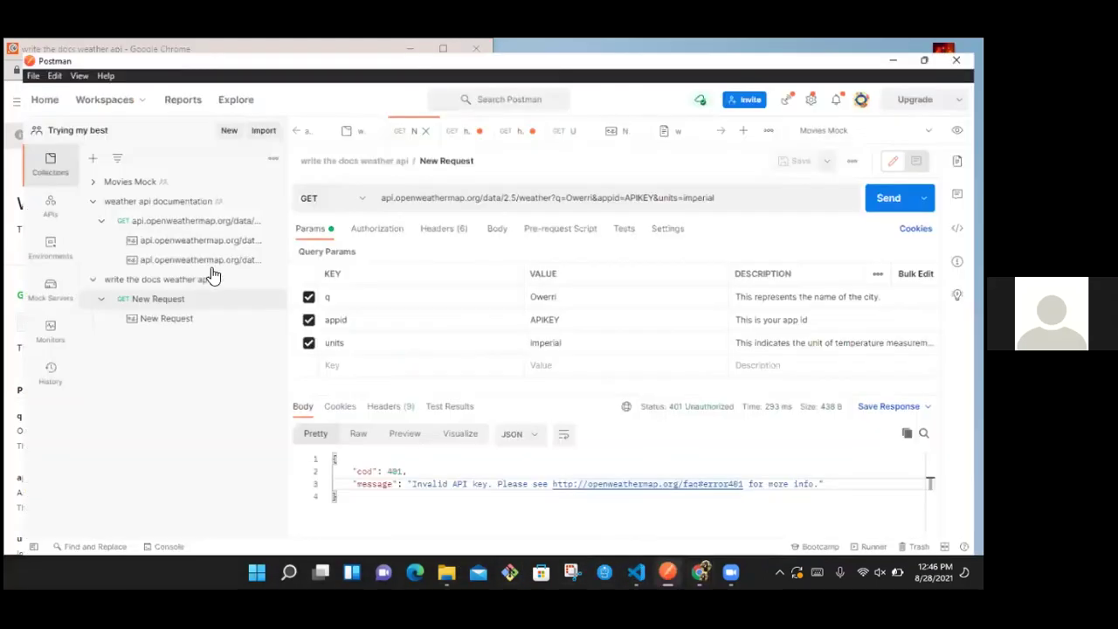
pyautogui.click(143, 170)
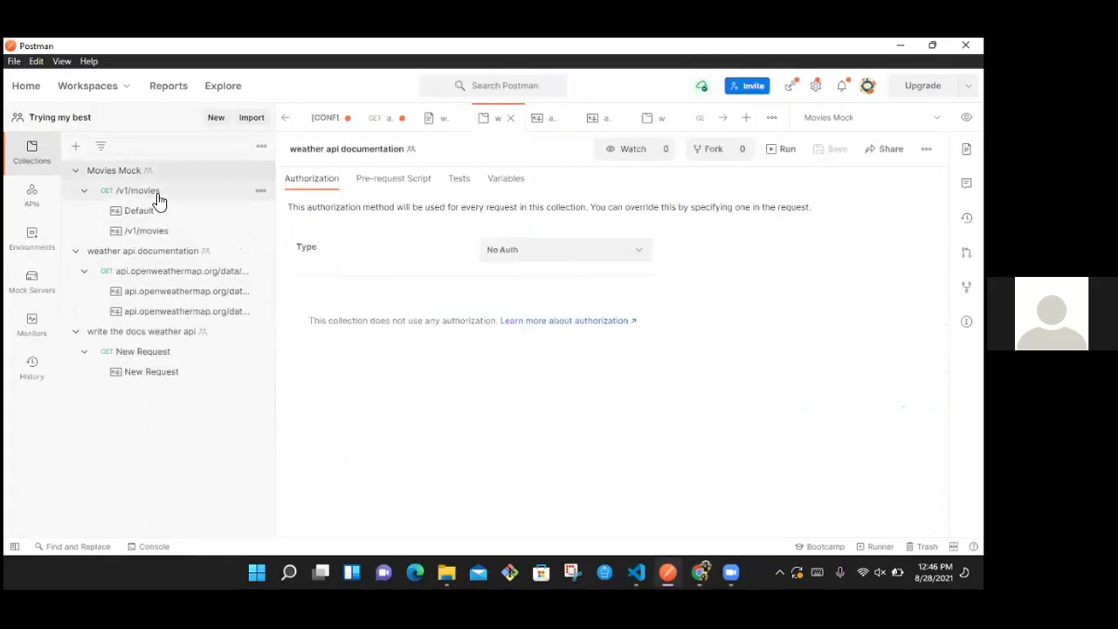
pyautogui.click(158, 198)
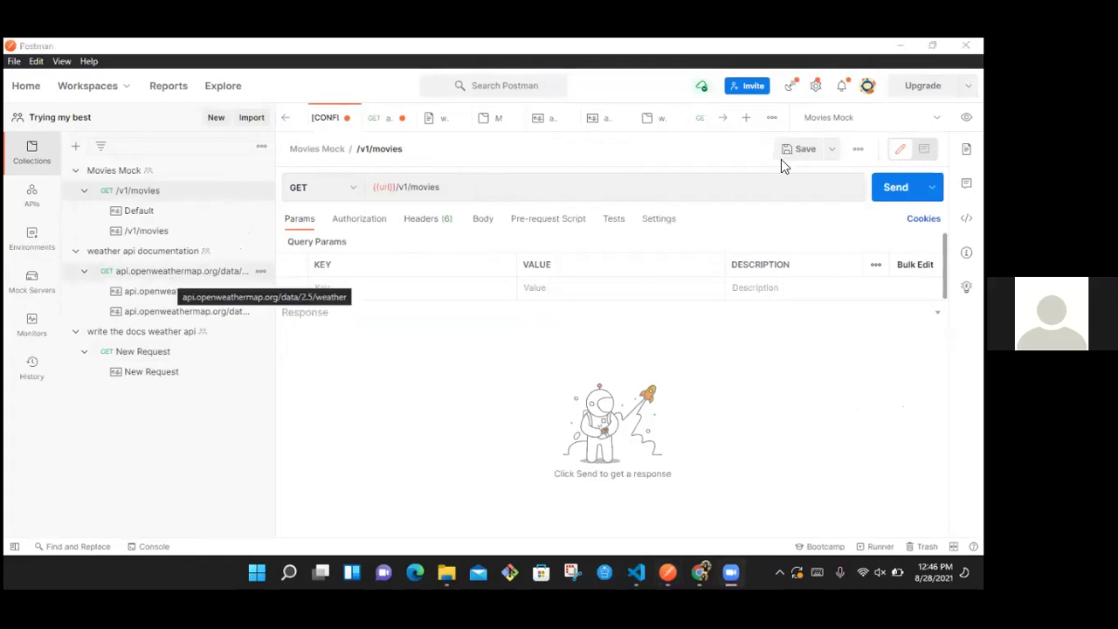
pyautogui.click(895, 186)
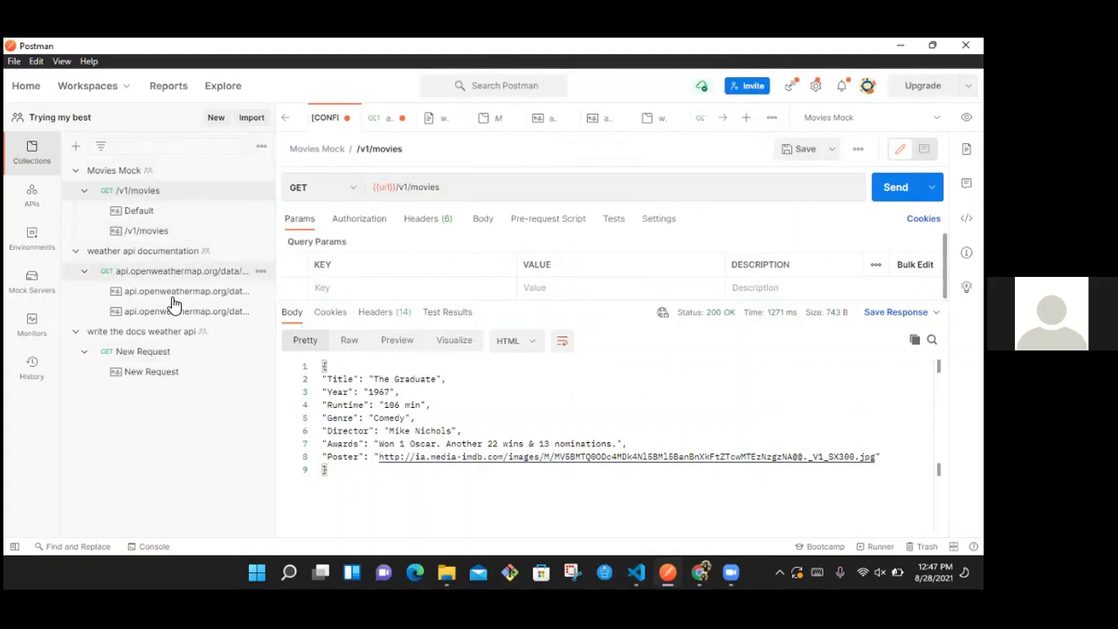
# Step: Open the GET request of the weather api documentation collection and show its documentation
pyautogui.click(179, 278)
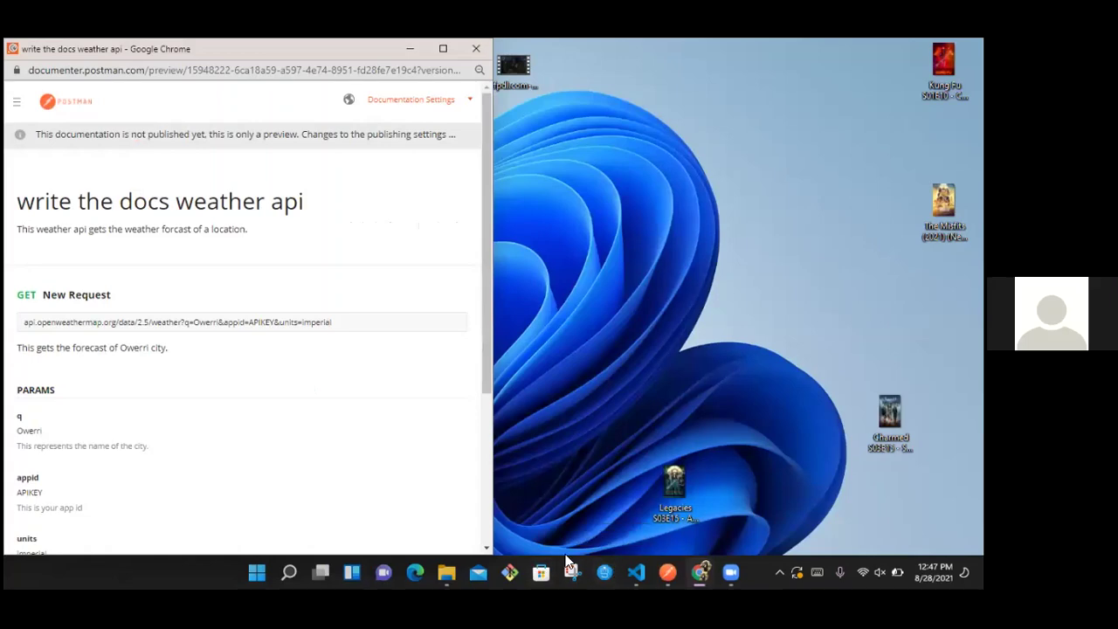
pyautogui.click(667, 572)
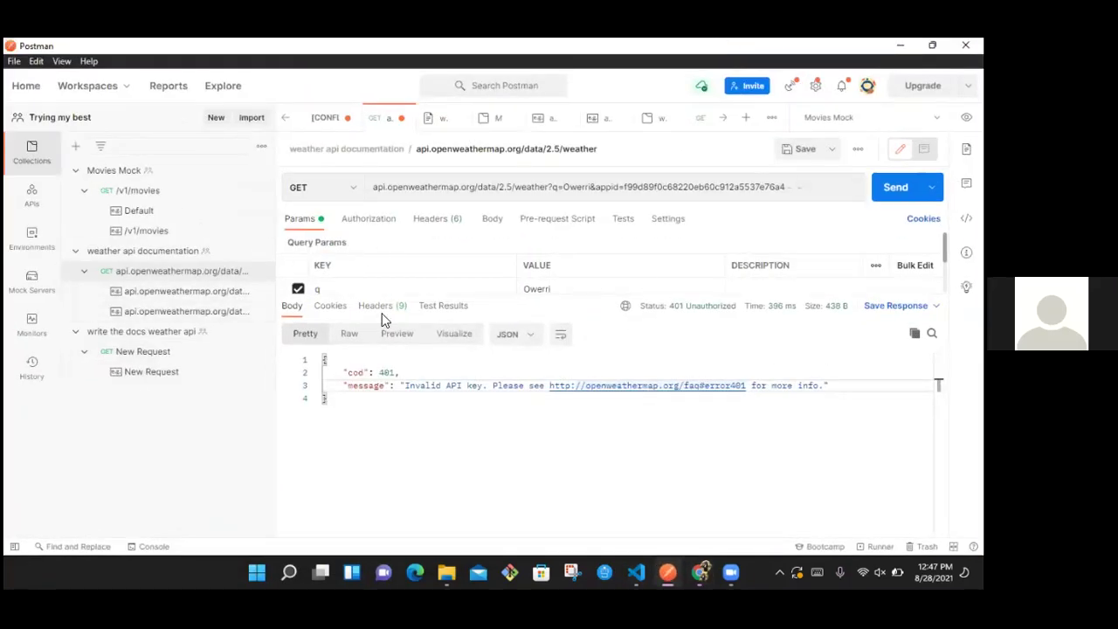
pyautogui.click(967, 148)
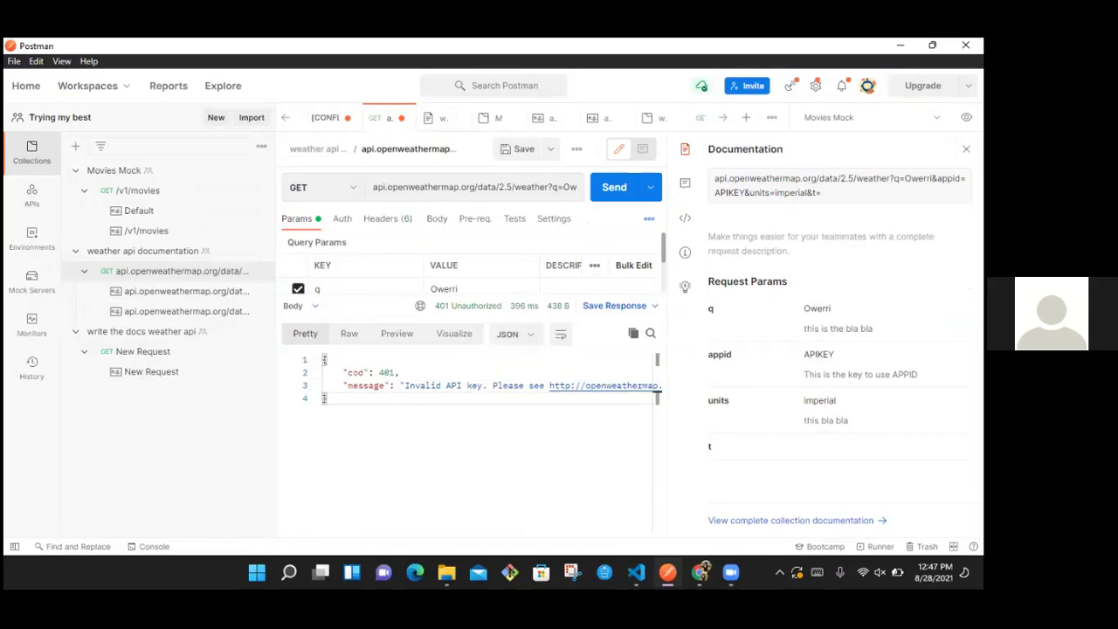
# Step: Minimize Postman and view two of the open weather api documentation previews in Chrome, minimizing them after viewing
pyautogui.press('super+Down')
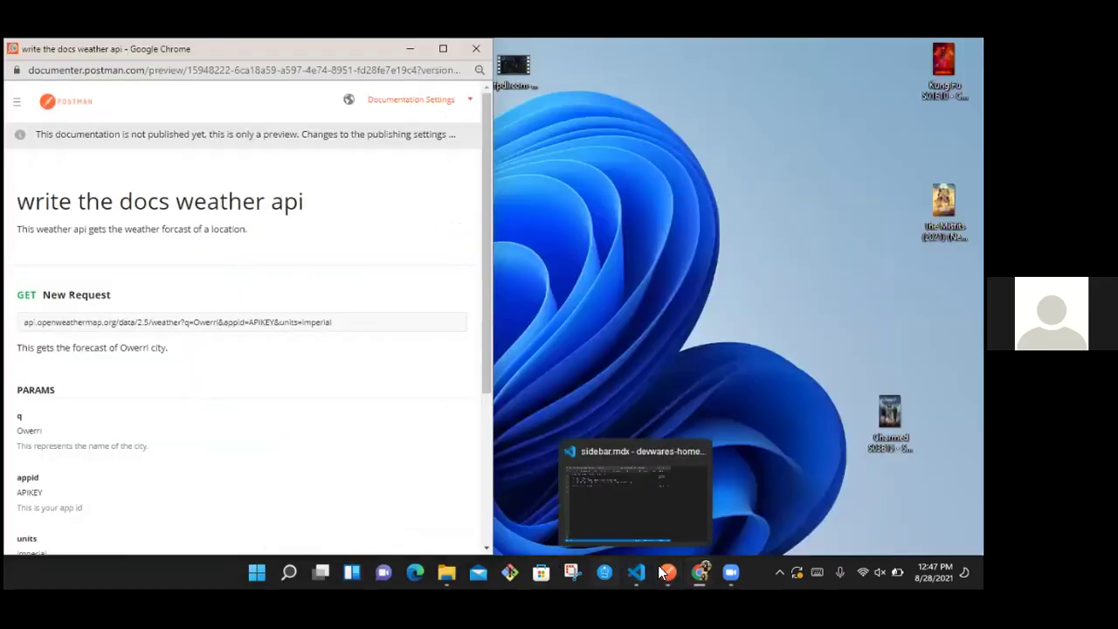
pyautogui.moveTo(689, 566)
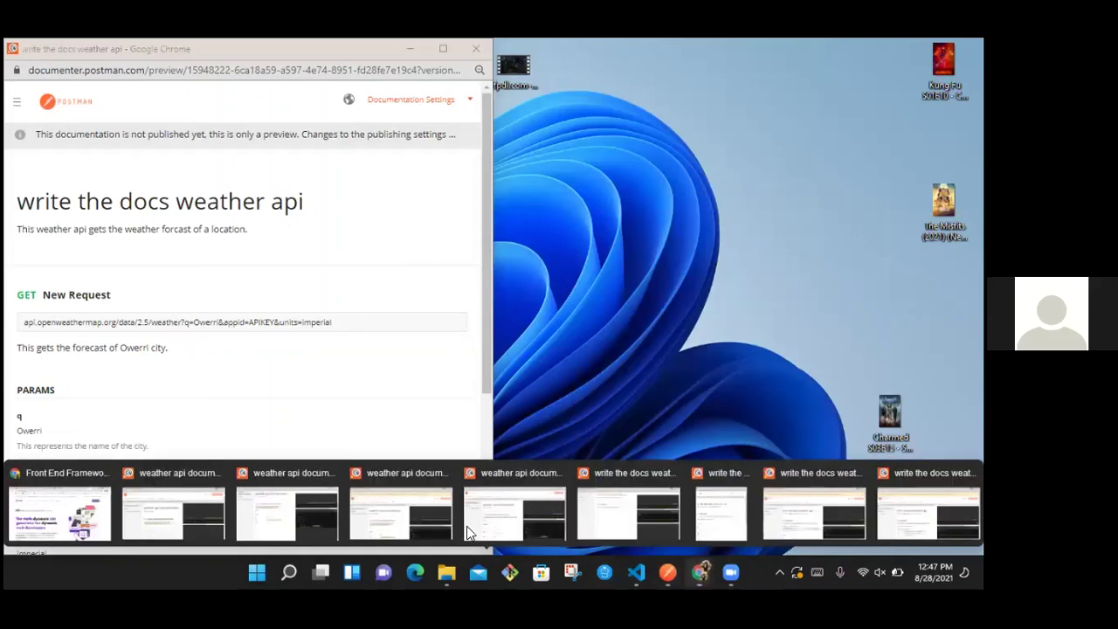
pyautogui.click(169, 498)
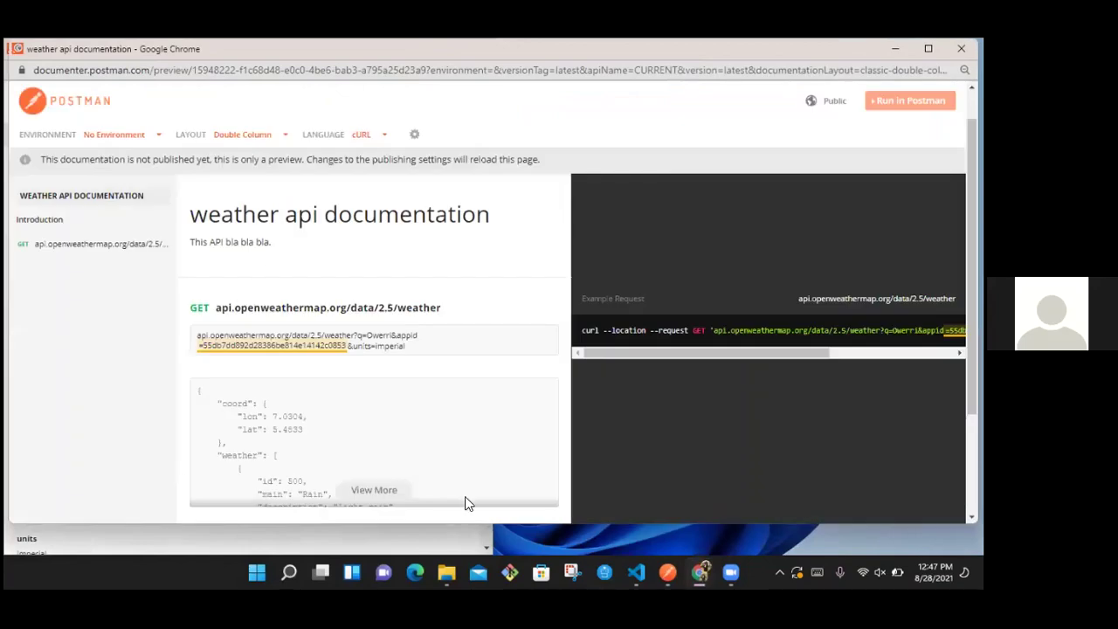
pyautogui.click(700, 569)
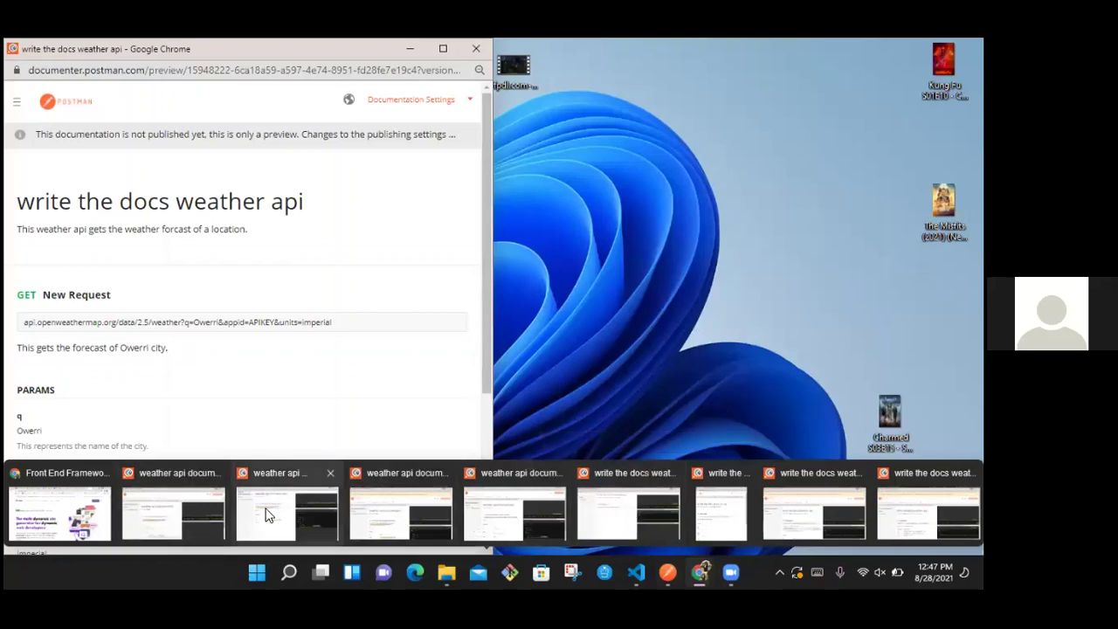
pyautogui.click(315, 476)
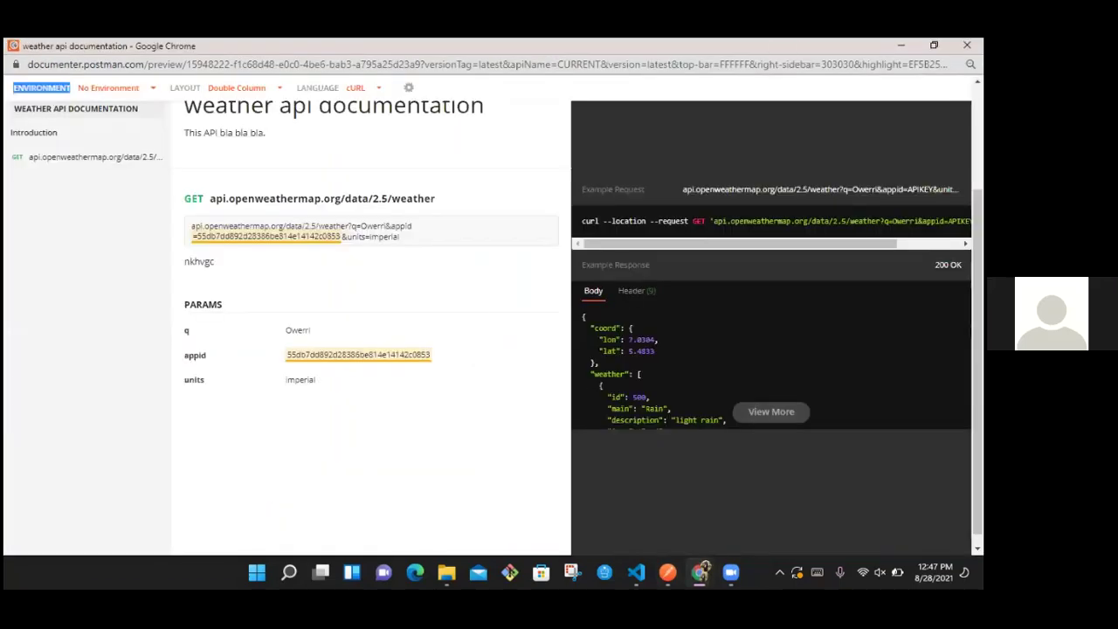
pyautogui.click(901, 45)
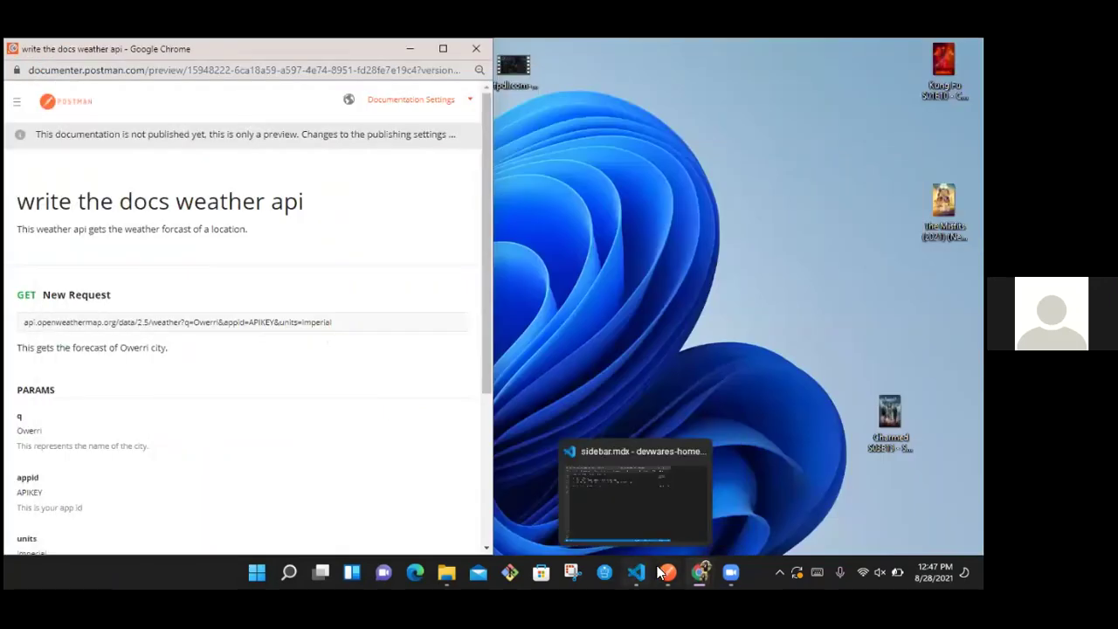
# Step: Bring up the double-column write the docs weather api preview window from the open Chrome windows
pyautogui.moveTo(684, 565)
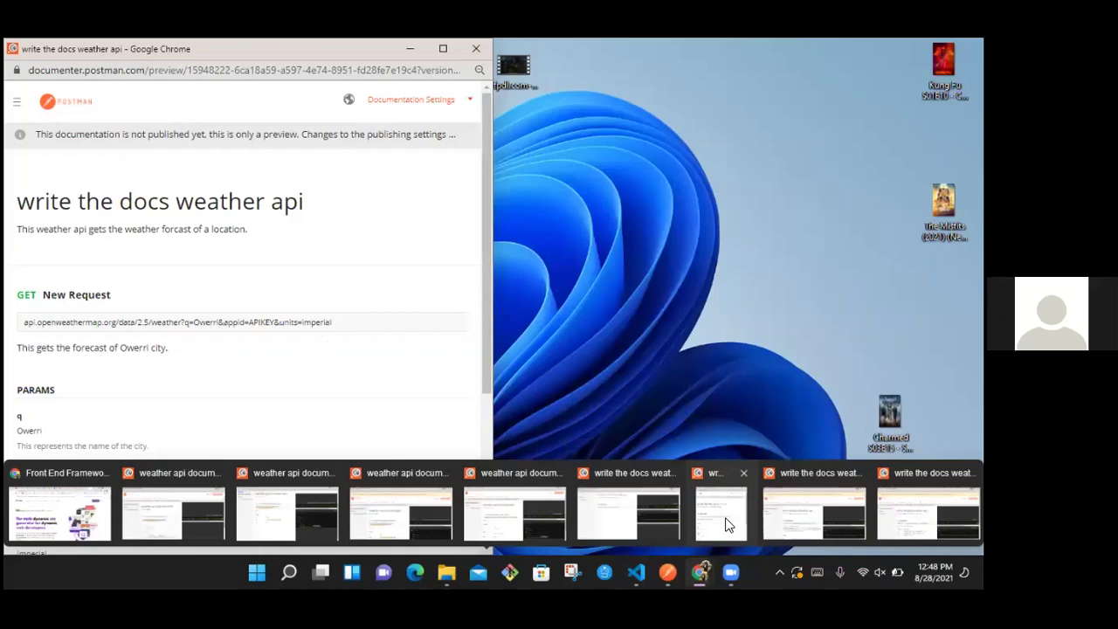
pyautogui.click(729, 524)
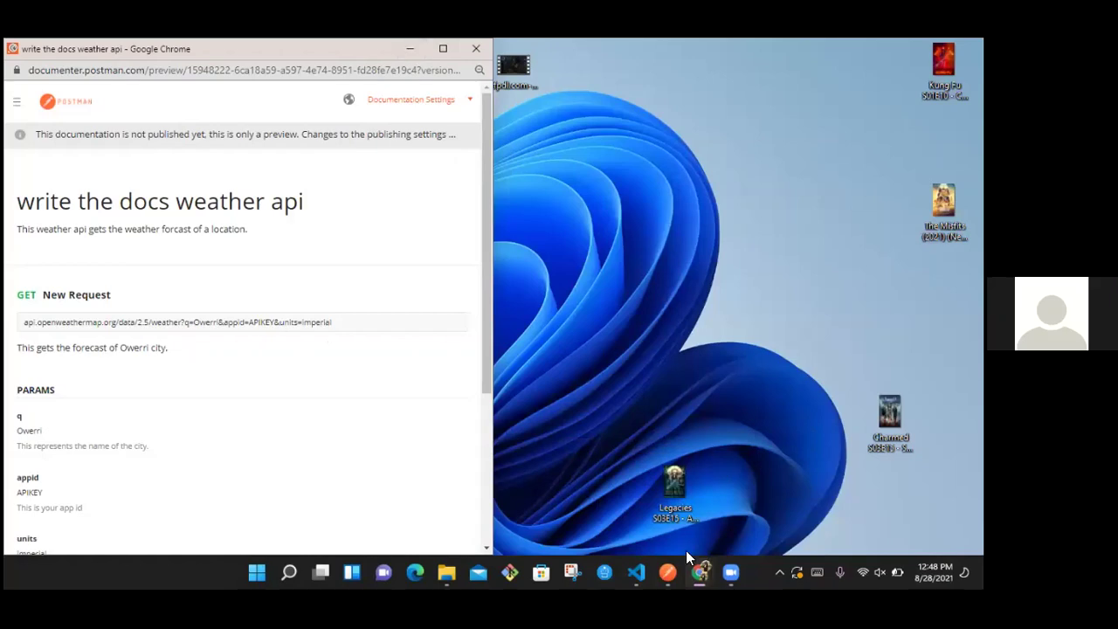
pyautogui.moveTo(701, 572)
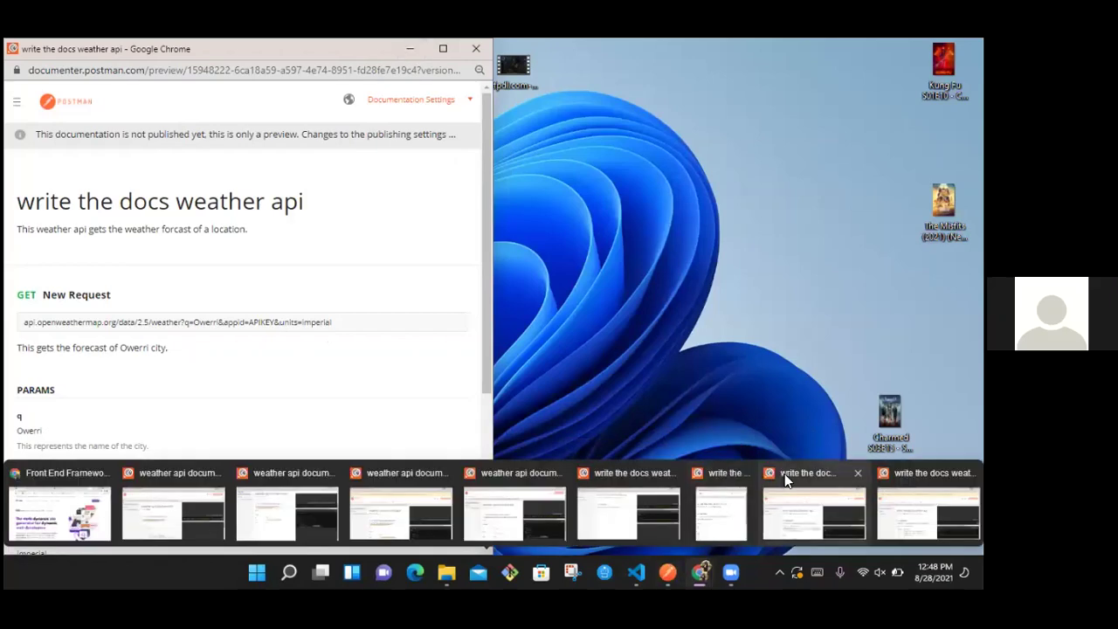
pyautogui.click(810, 512)
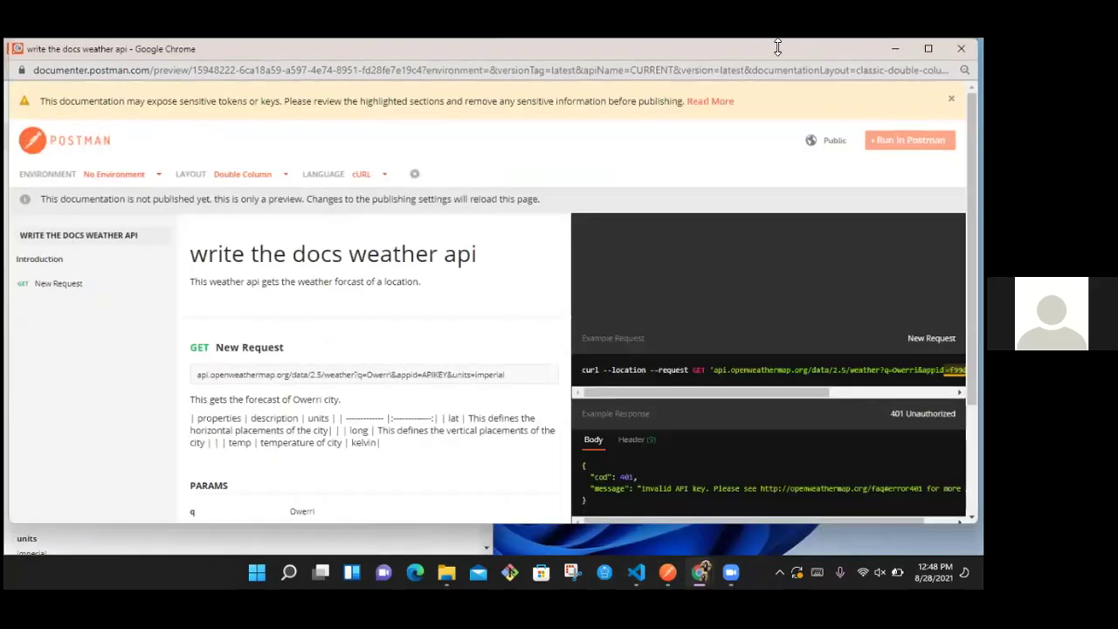
# Step: Switch to the main Chrome window, open the DOCUMENTING APIS presentation in Google Slides and skim its slide thumbnails
pyautogui.press('super+Left')
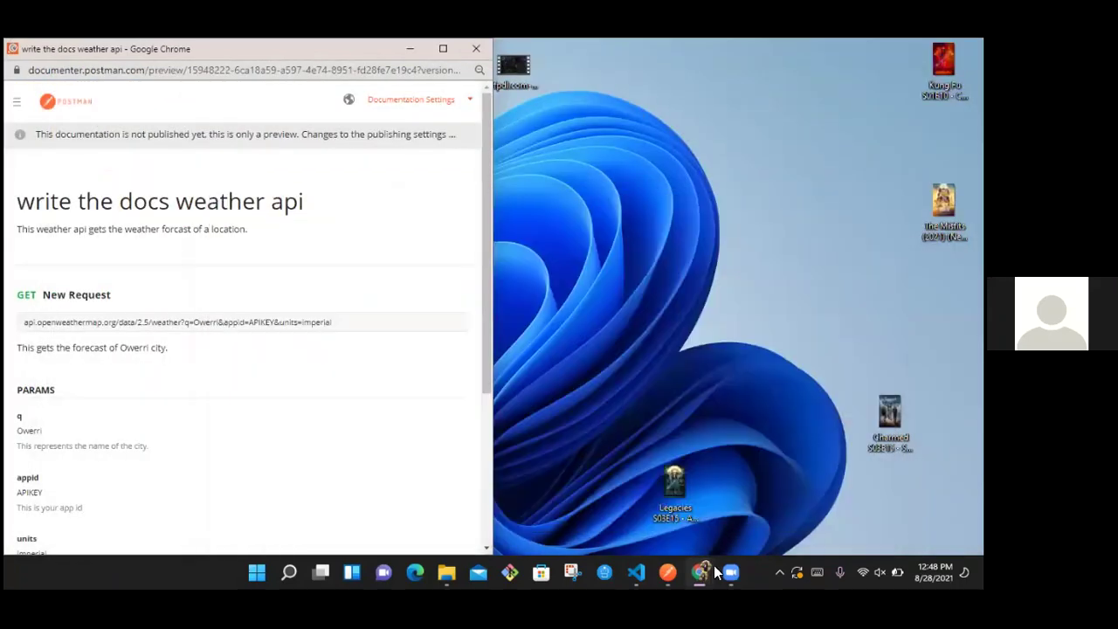
pyautogui.moveTo(701, 572)
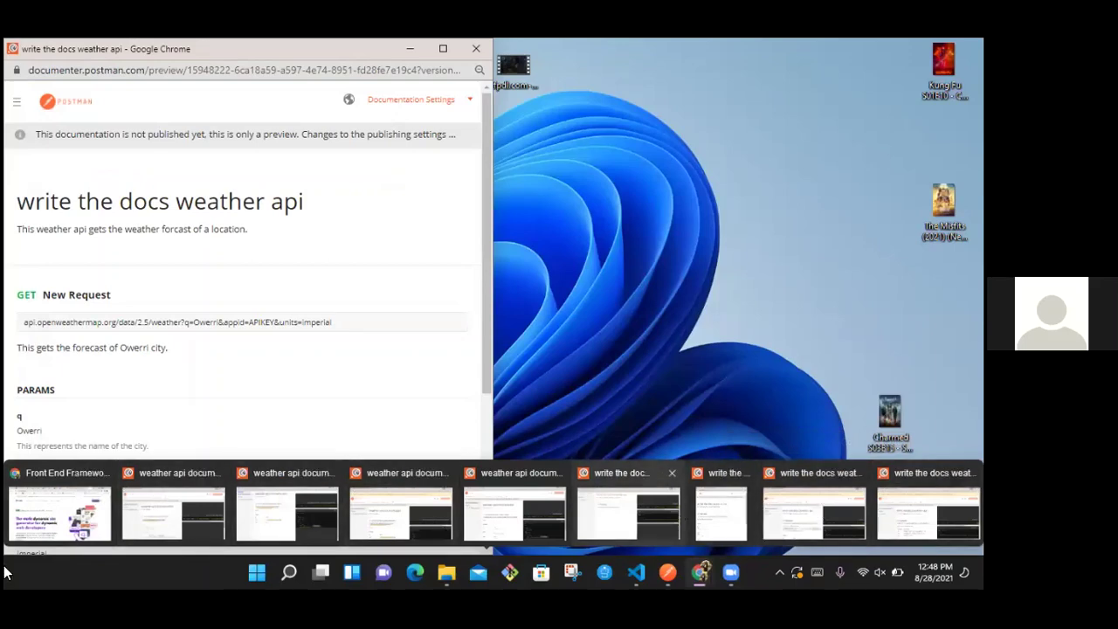
pyautogui.click(678, 515)
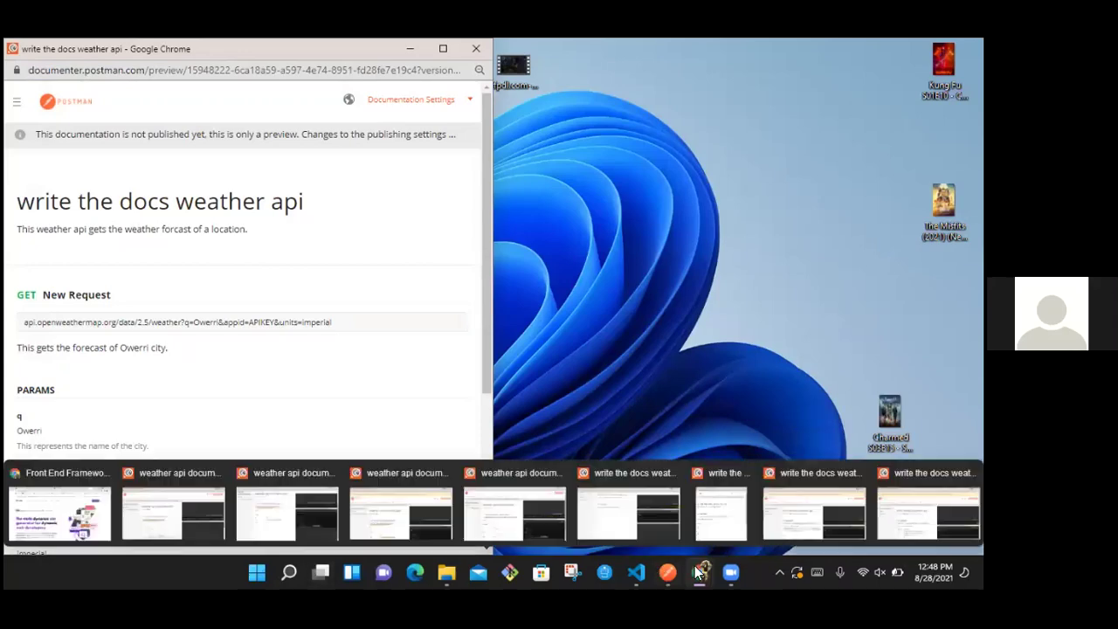
pyautogui.click(103, 500)
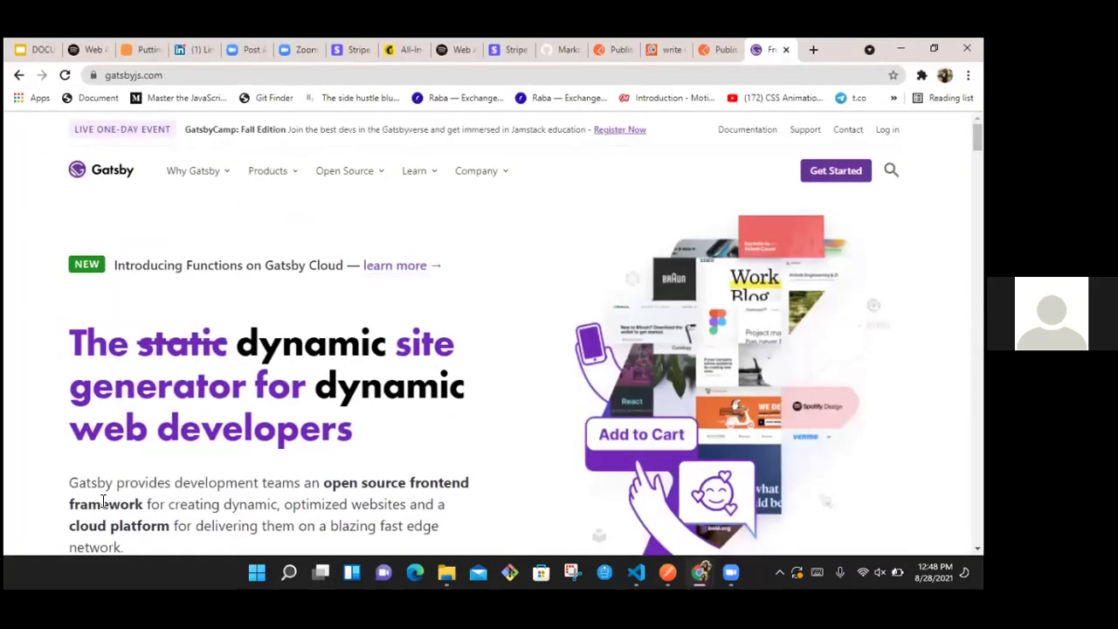
pyautogui.click(37, 50)
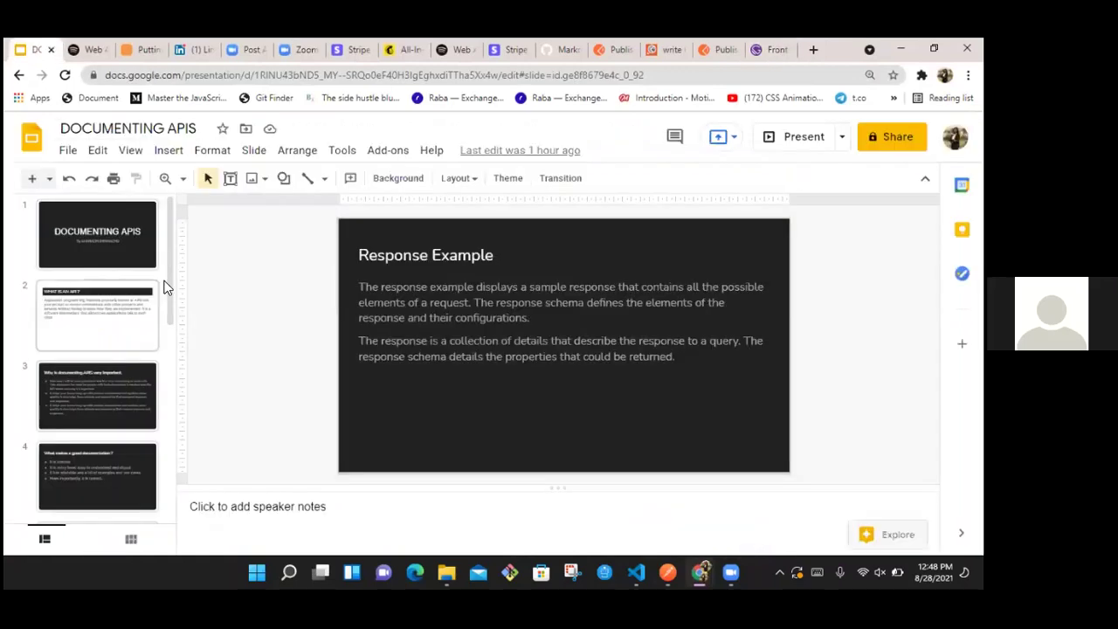
pyautogui.scroll(-3, 170, 332)
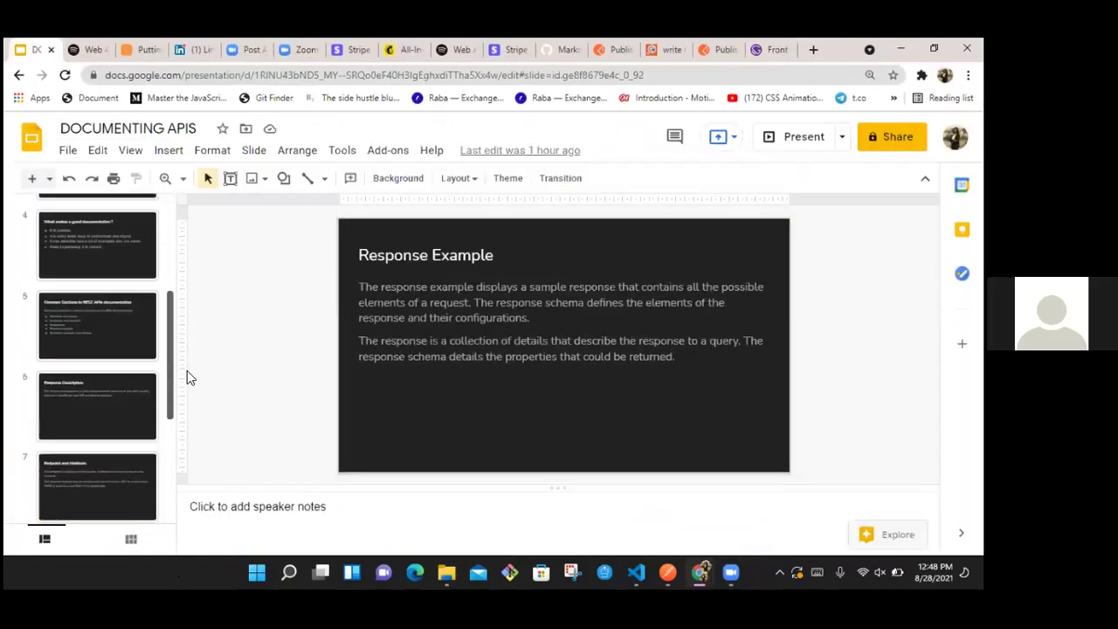
pyautogui.scroll(3, 187, 370)
# Step: Copy the presentation's sharing link and set its general access to anyone with the link as Viewer
pyautogui.click(892, 136)
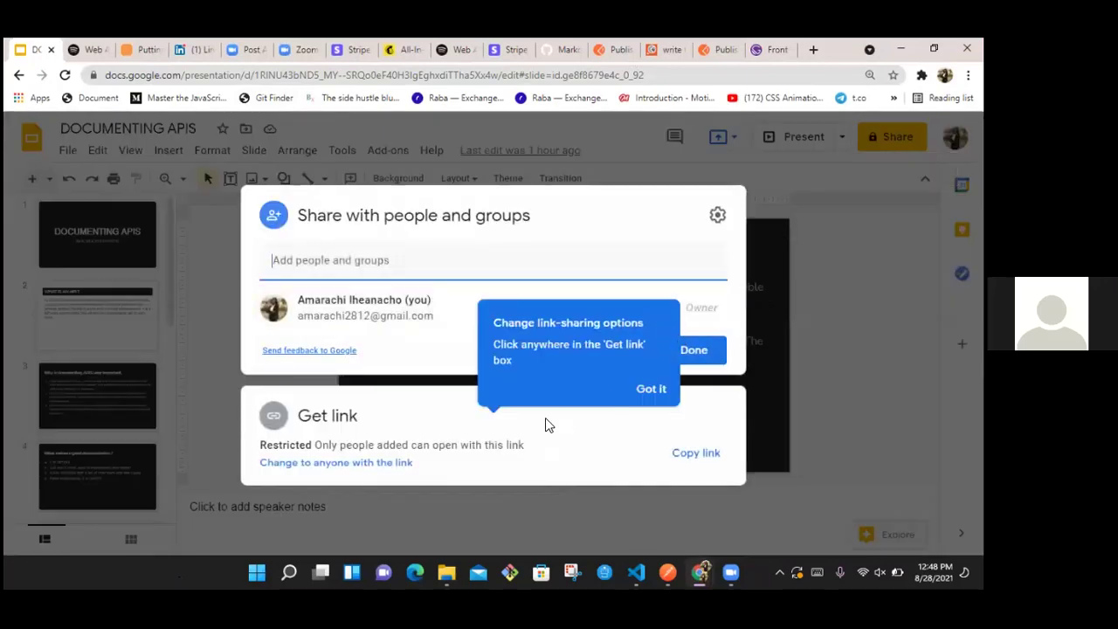
pyautogui.click(677, 454)
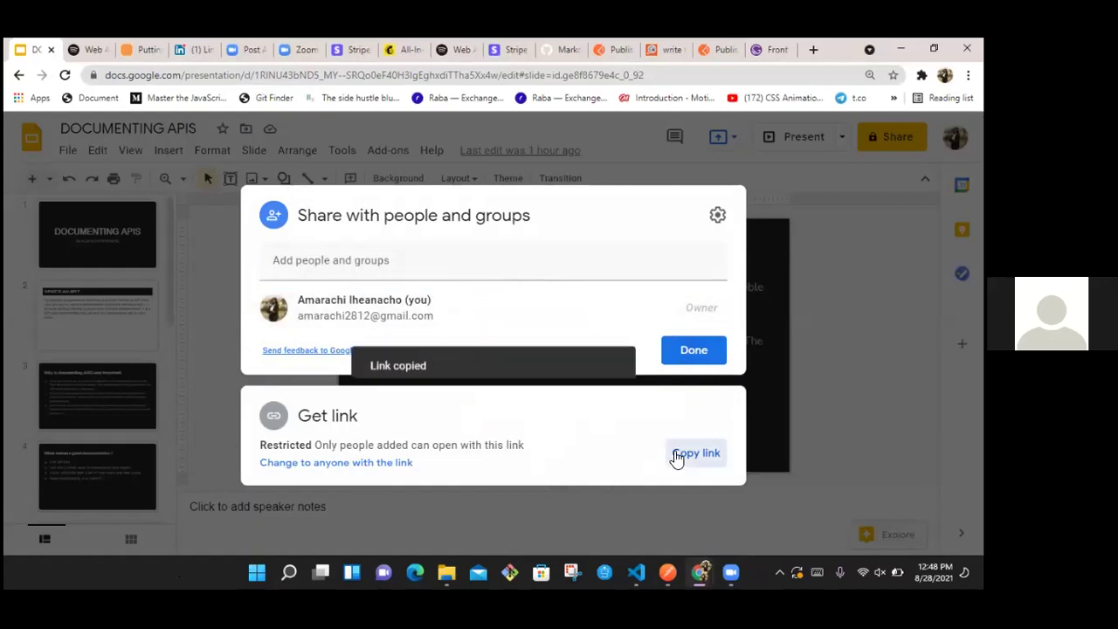
pyautogui.click(393, 463)
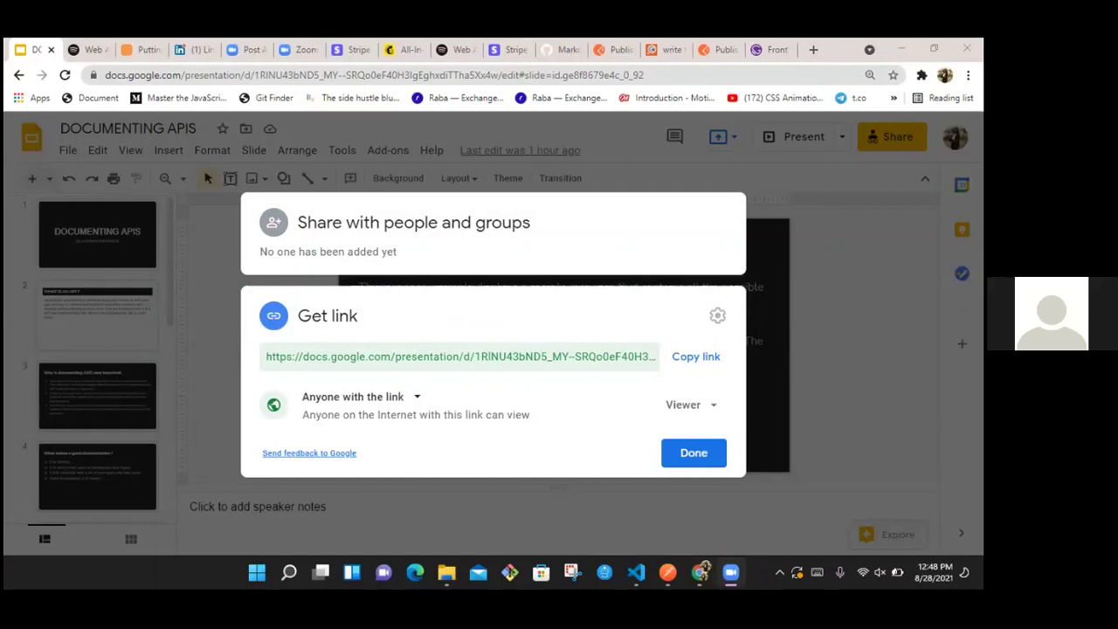
pyautogui.click(793, 314)
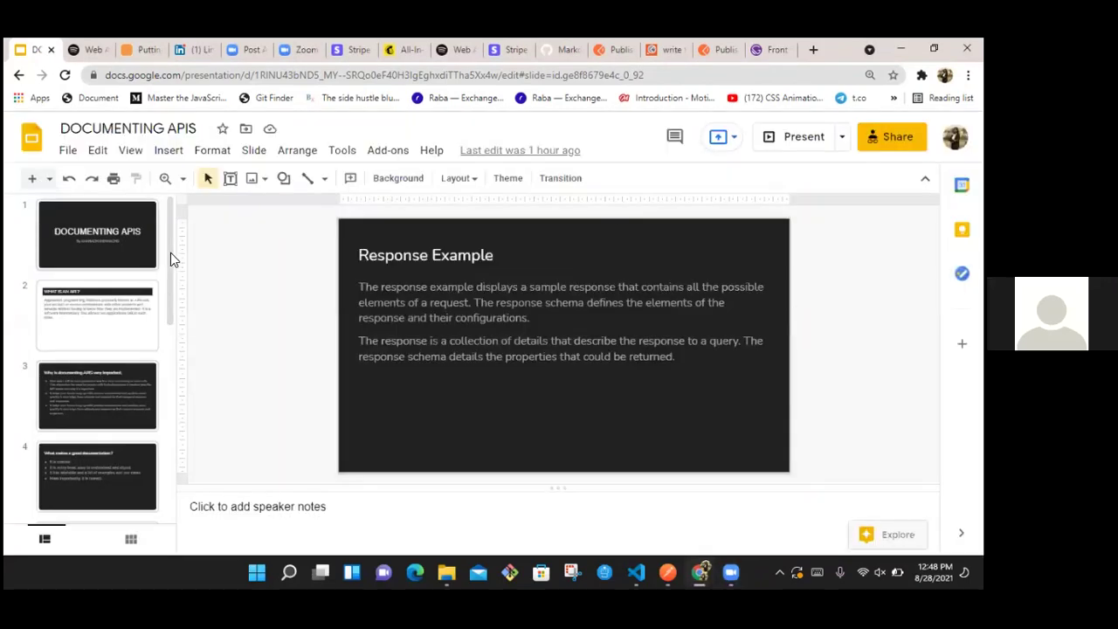
# Step: Skim the presentation's slide thumbnails and return to the Publish collection page for write the docs weather api
pyautogui.scroll(-5, 170, 252)
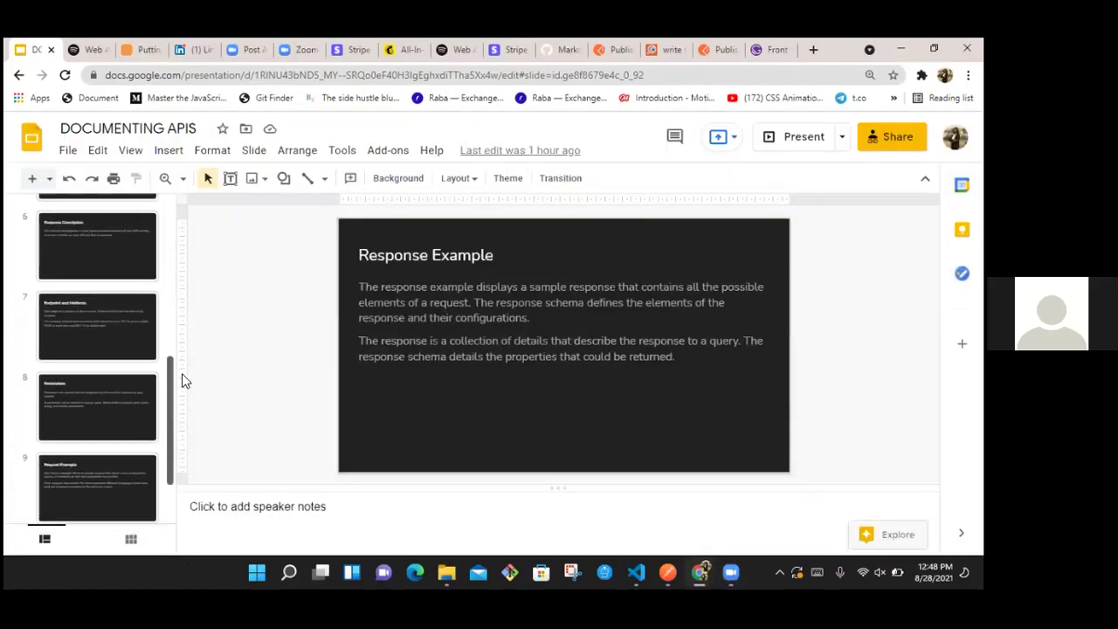
pyautogui.scroll(6, 181, 380)
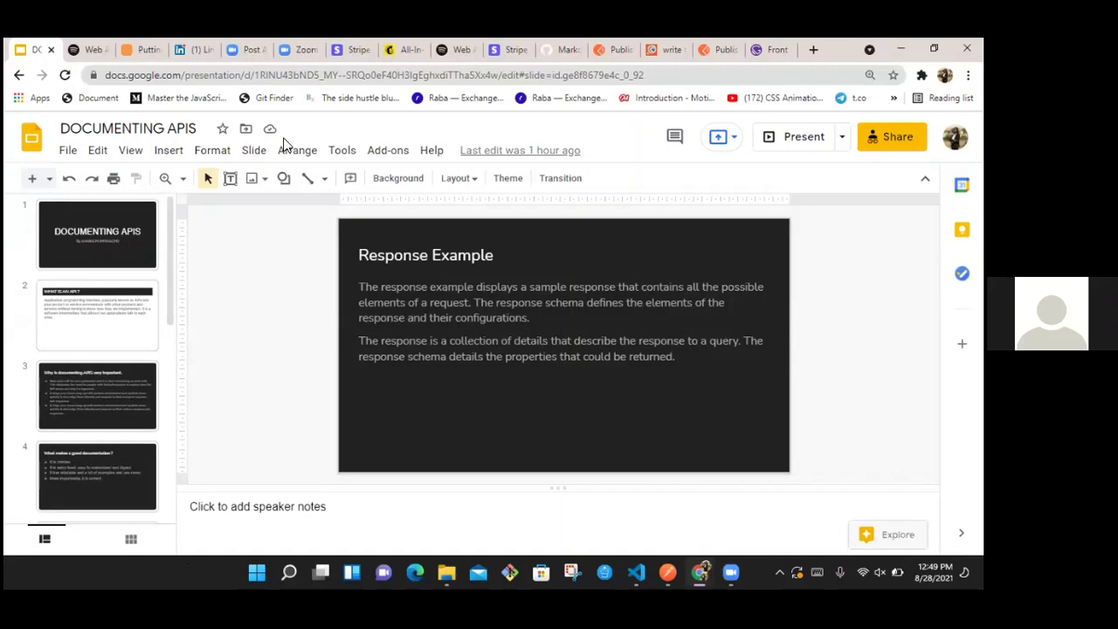
pyautogui.click(193, 40)
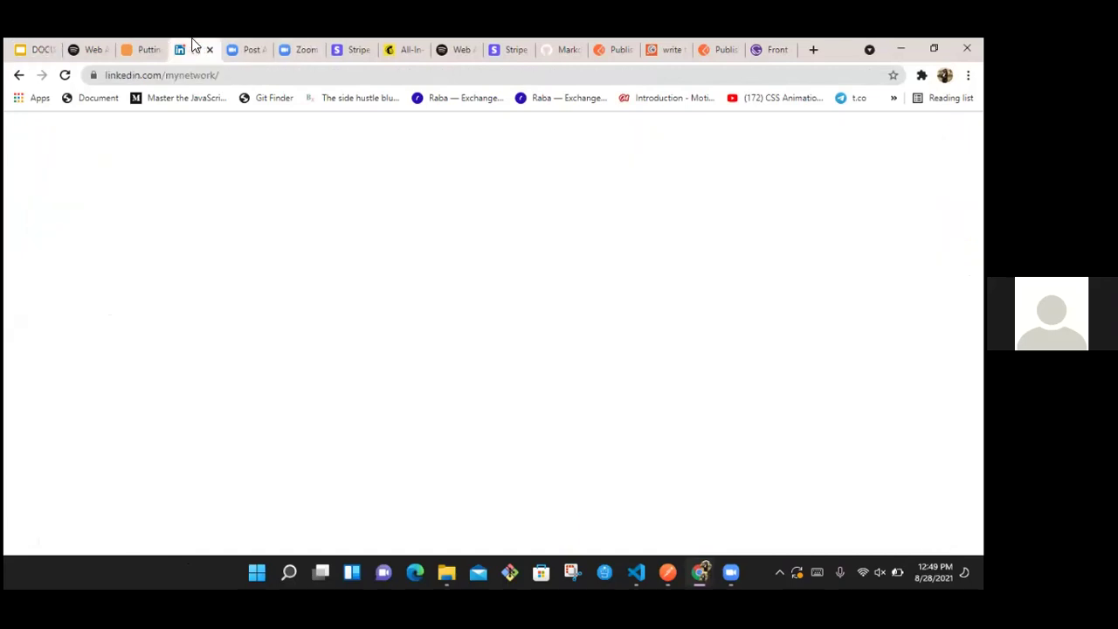
pyautogui.click(765, 50)
pyautogui.click(714, 53)
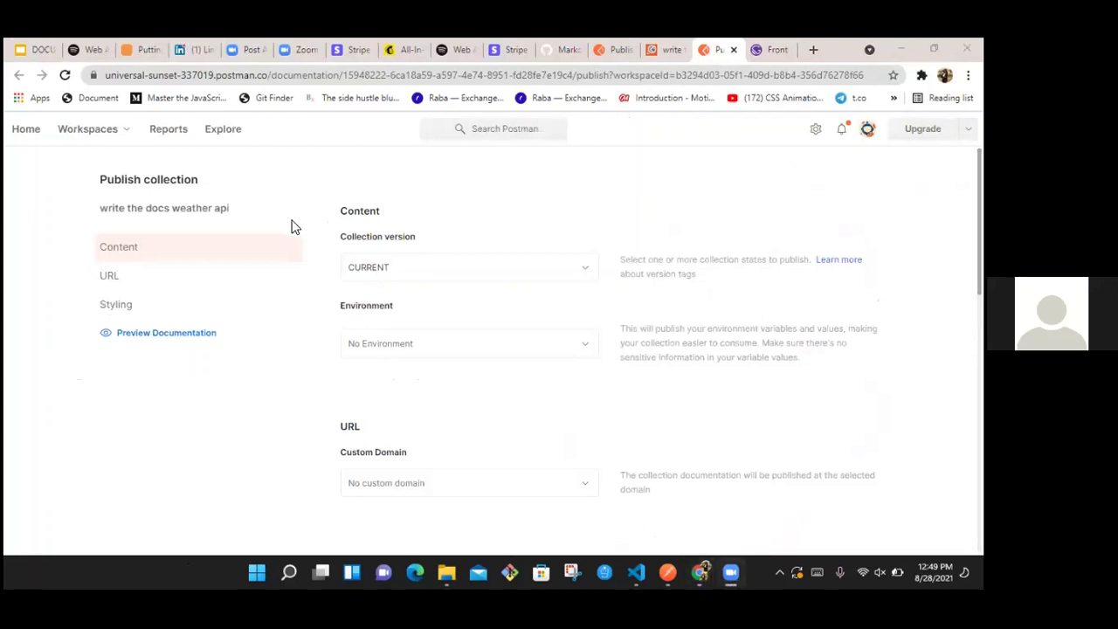
# Step: Clear the text selection on the Publish collection page and dismiss the low-battery alert
pyautogui.hotkey('ctrl', 'a')
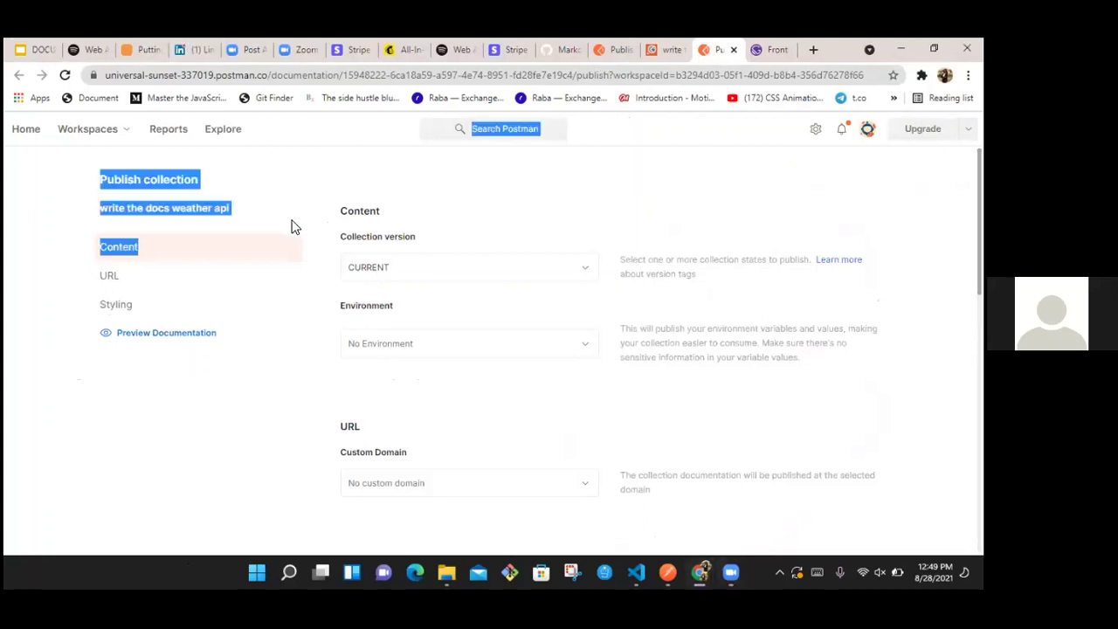
pyautogui.click(669, 138)
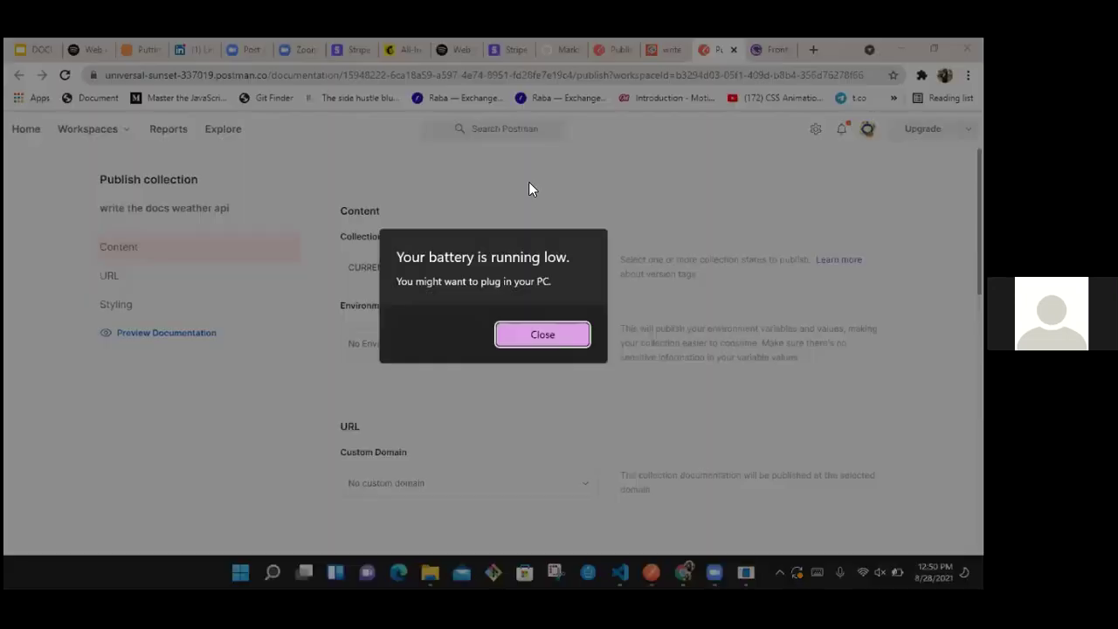
pyautogui.click(537, 341)
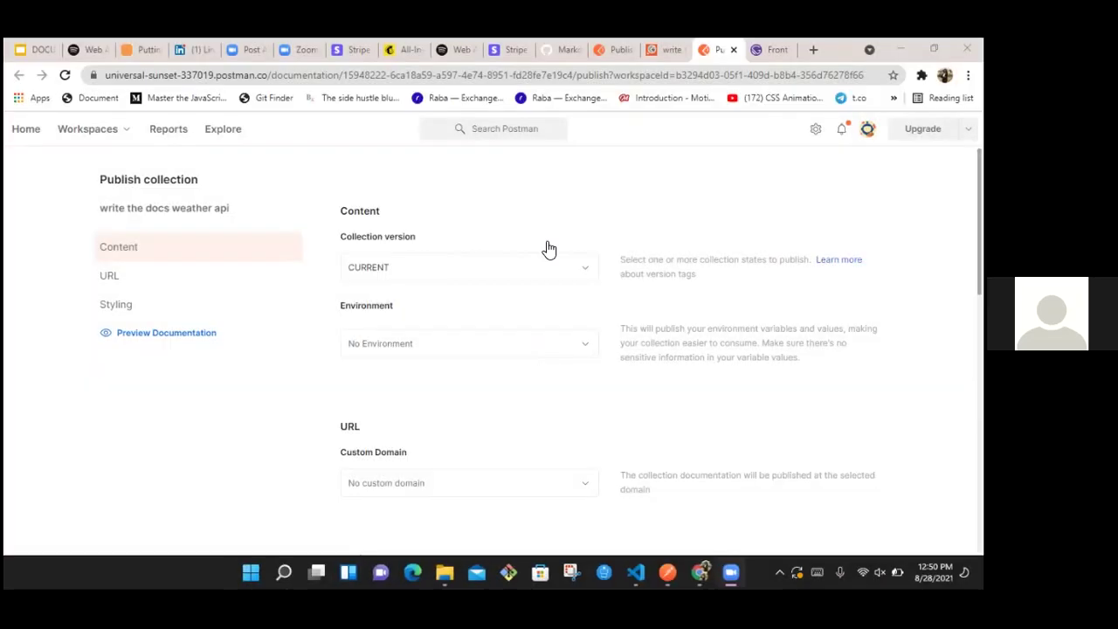